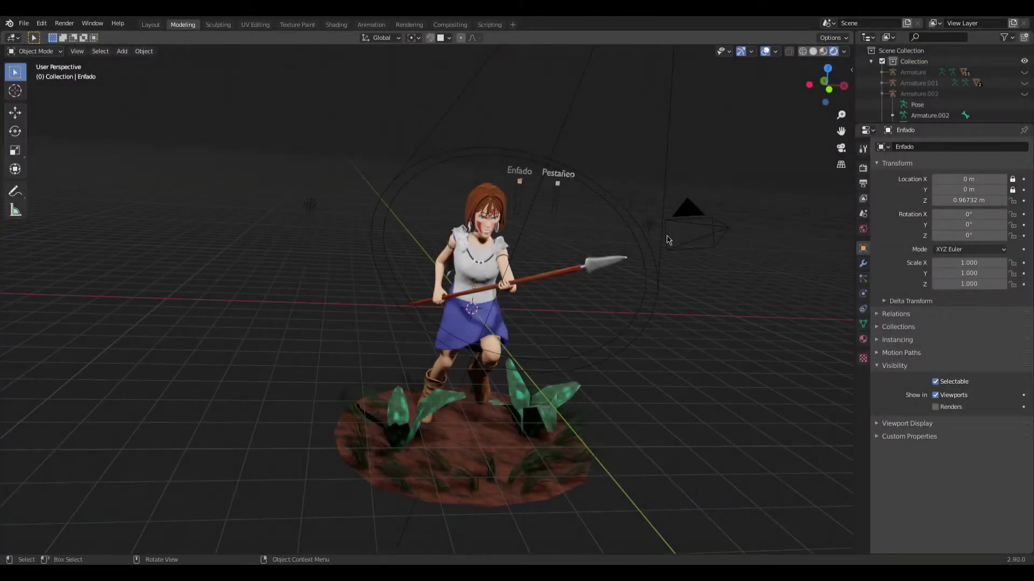
- Orbit and zoom around the finished spear warrior, then switch to the Layout workspace
scroll(615, 254, up, 2)
scroll(619, 250, up, 1)
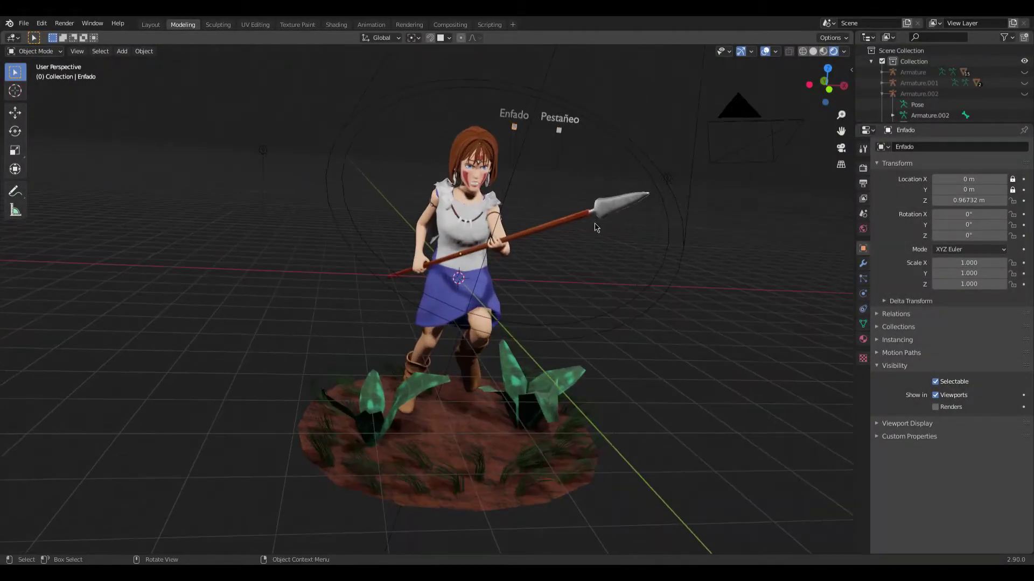
scroll(624, 244, up, 1)
mouse_move(641, 238)
middle_down()
mouse_move(550, 227)
mouse_move(605, 251)
mouse_move(495, 242)
mouse_move(502, 253)
middle_up()
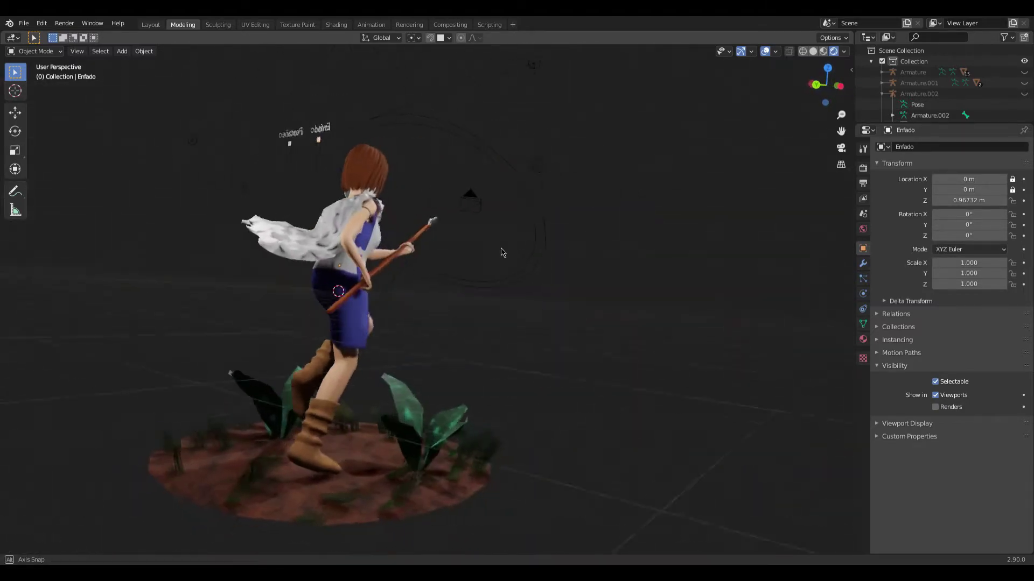
mouse_move(410, 260)
middle_down()
mouse_move(527, 289)
mouse_move(565, 225)
mouse_move(619, 269)
mouse_move(470, 253)
mouse_move(593, 242)
mouse_move(576, 250)
mouse_move(636, 278)
mouse_move(565, 254)
mouse_move(499, 269)
middle_up()
scroll(527, 289, up, 2)
scroll(527, 289, up, 2)
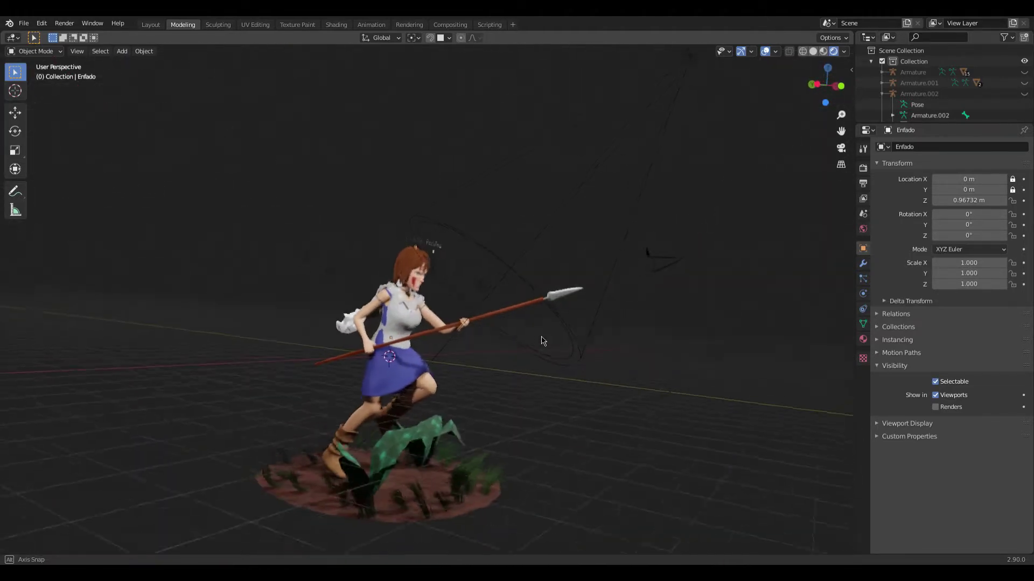
mouse_move(554, 343)
middle_down()
mouse_move(581, 335)
mouse_move(561, 307)
mouse_move(462, 260)
middle_up()
middle_drag(689, 295, 569, 292)
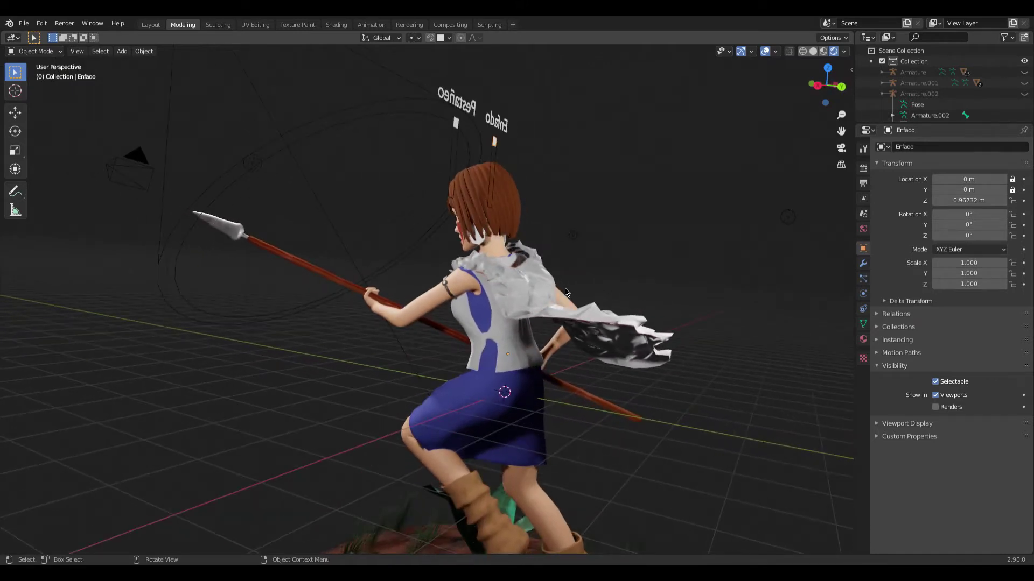
click(150, 24)
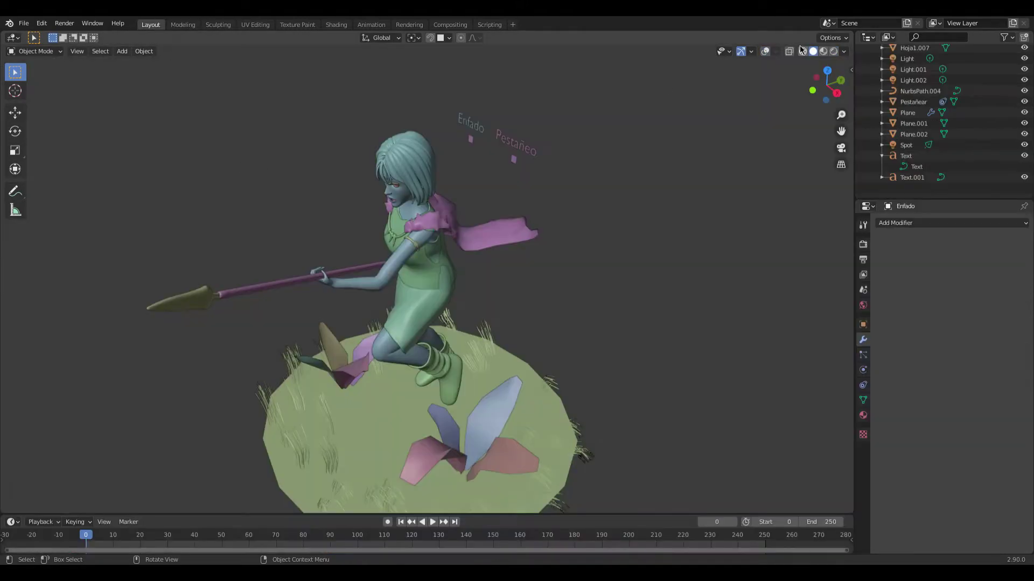
- Switch viewport shading to Rendered and orbit and zoom around the warrior's materials
click(833, 51)
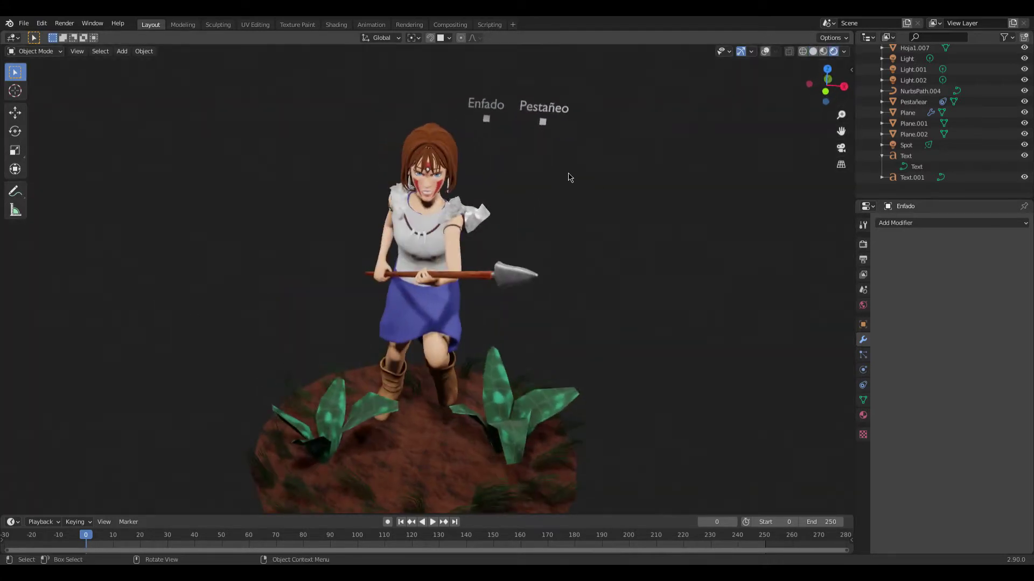
mouse_move(570, 177)
middle_down()
mouse_move(582, 183)
mouse_move(568, 211)
middle_up()
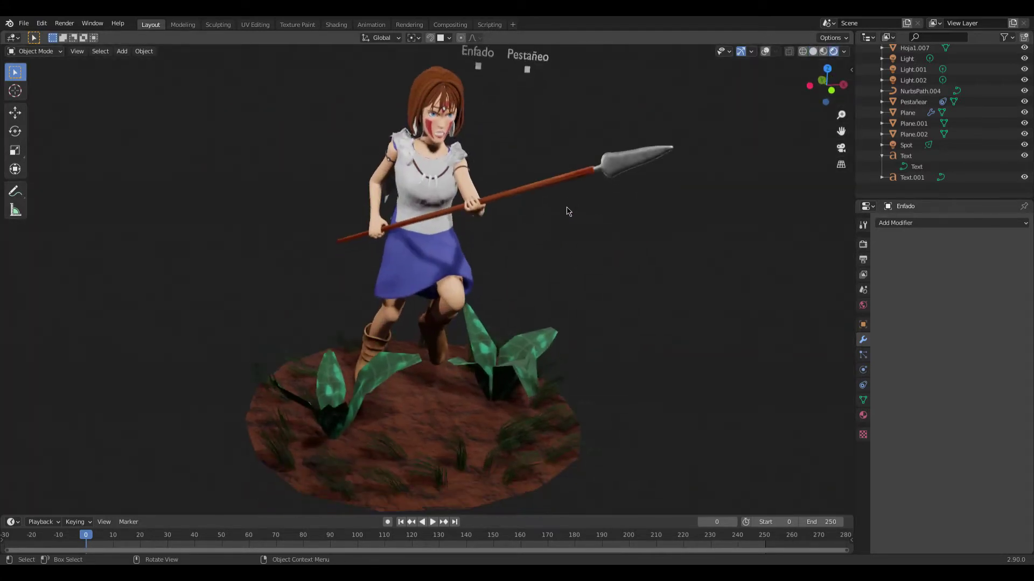
middle_drag(637, 228, 145, 228)
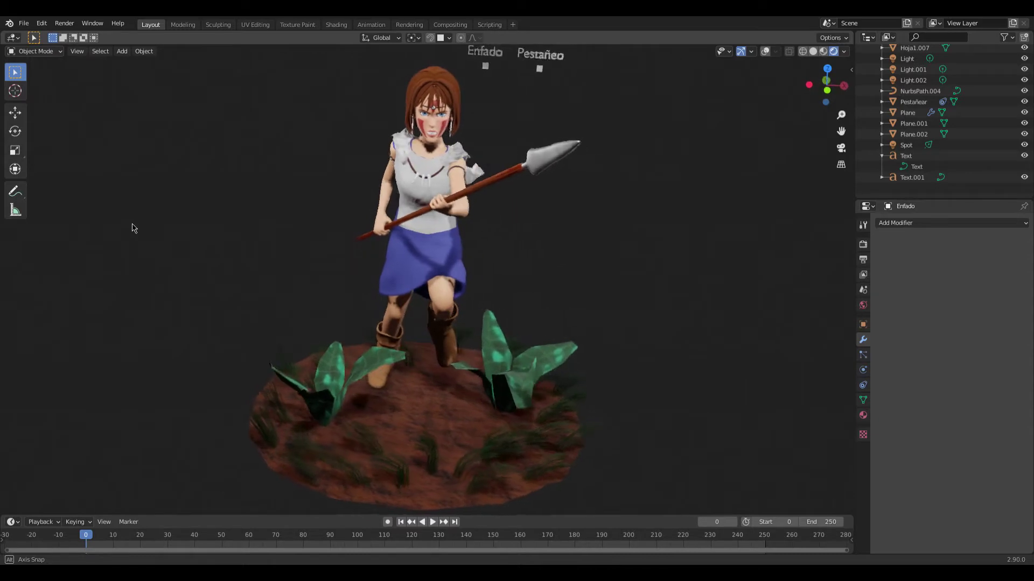
scroll(334, 253, up, 1)
scroll(452, 231, up, 2)
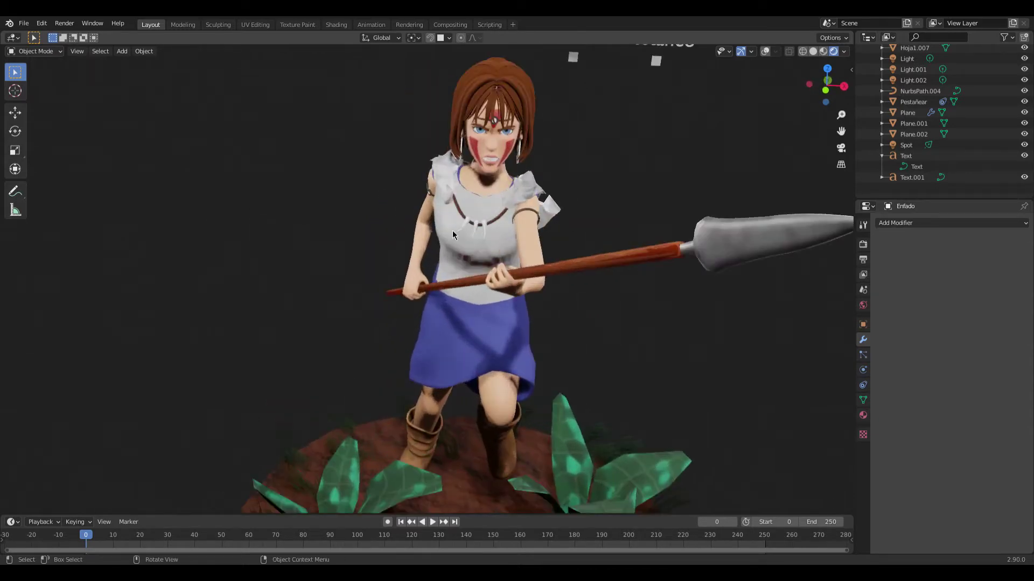
scroll(485, 253, up, 2)
scroll(524, 281, up, 2)
mouse_move(524, 281)
shift+middle_down()
mouse_move(528, 304)
mouse_move(581, 303)
mouse_move(451, 296)
mouse_move(572, 326)
mouse_move(342, 326)
shift+middle_up()
- Orbit to a close side view, then enter Edit Mode on the new scene's cube
scroll(429, 329, down, 5)
mouse_move(429, 330)
middle_down()
mouse_move(552, 343)
mouse_move(842, 339)
mouse_move(32, 341)
mouse_move(87, 343)
mouse_move(707, 251)
middle_up()
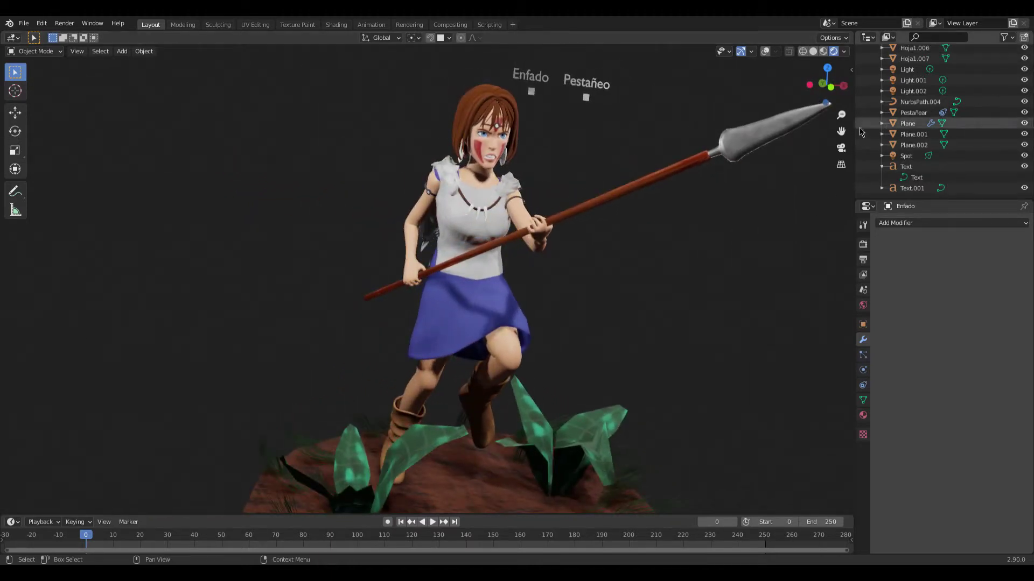
scroll(530, 170, up, 3)
mouse_move(484, 248)
middle_down()
mouse_move(471, 264)
mouse_move(486, 284)
middle_up()
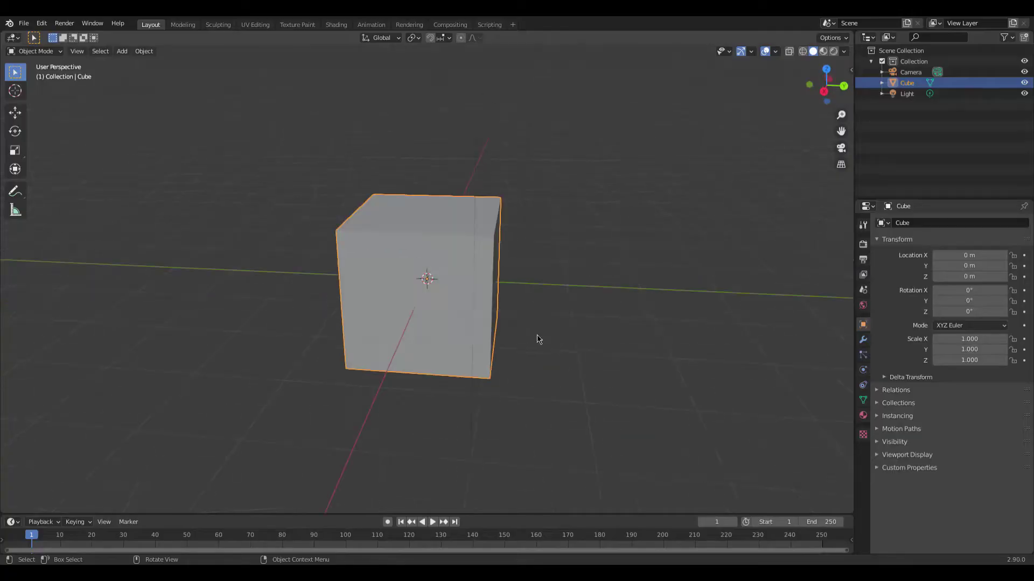
key(Tab)
middle_drag(537, 340, 453, 340)
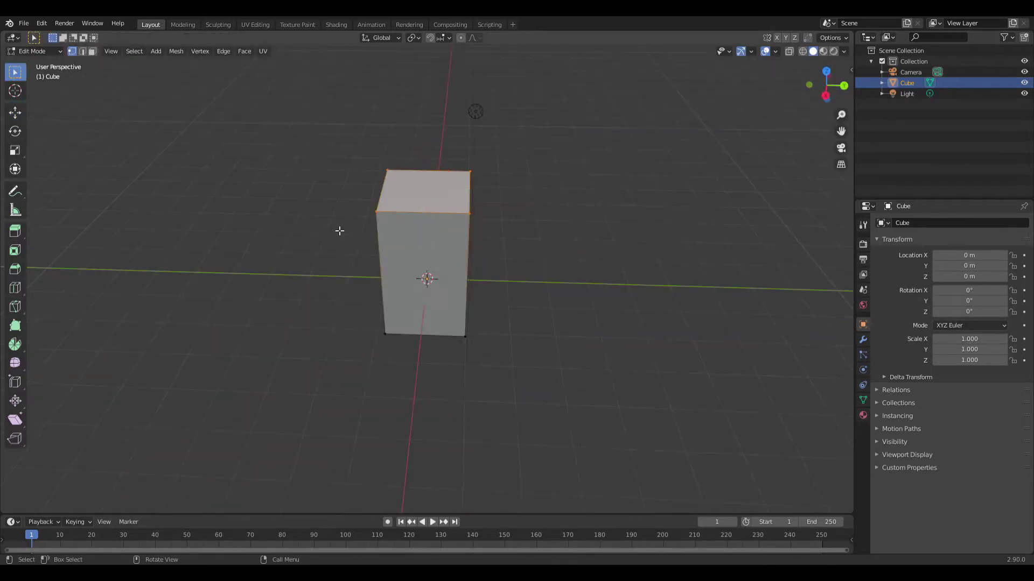
- Add a Mirror modifier to the cube from the Modifier properties
click(863, 340)
middle_drag(485, 248, 424, 240)
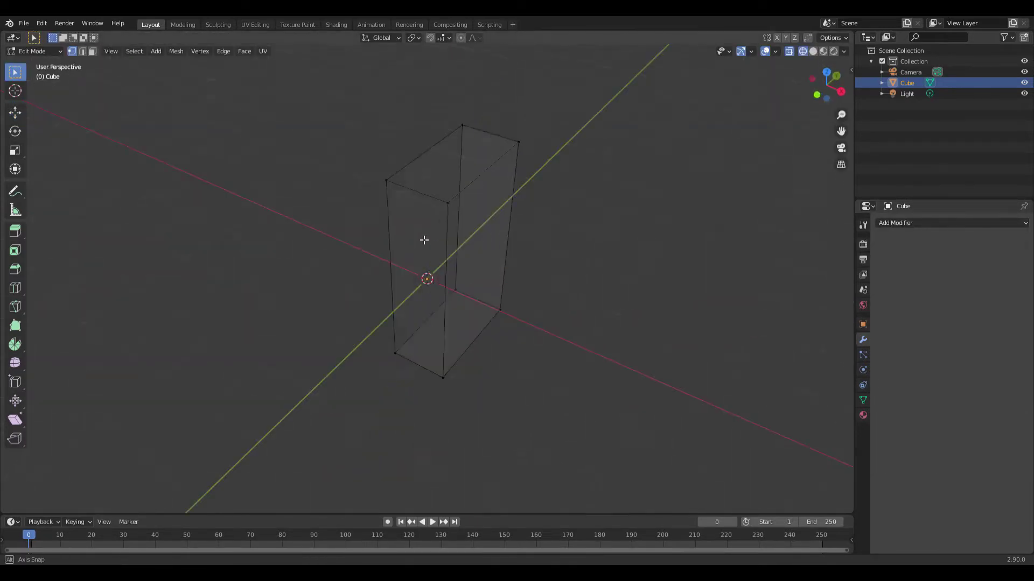
click(915, 223)
click(797, 323)
middle_drag(538, 269, 451, 277)
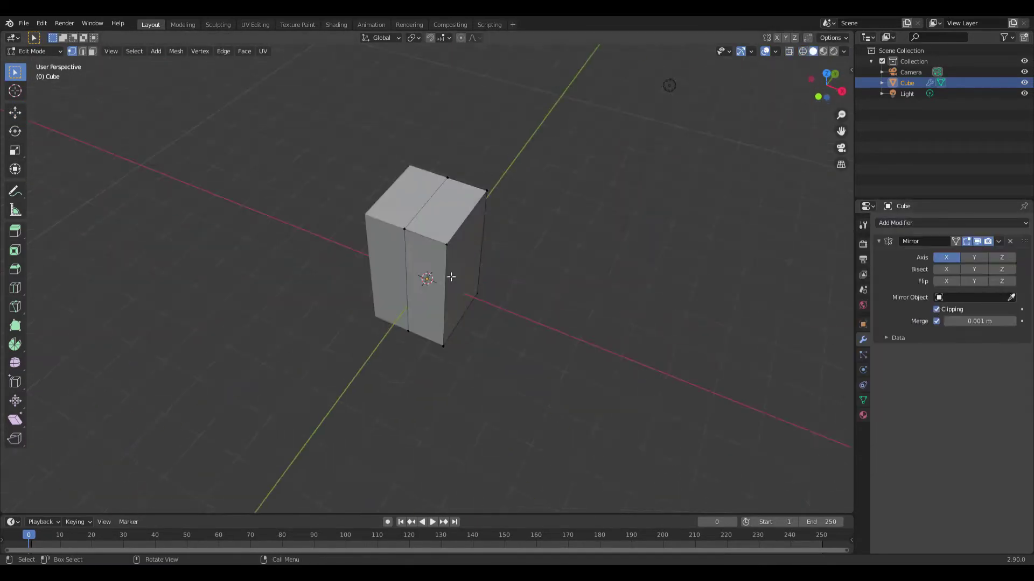
- In face select mode, extrude the top face upward to form the neck
key(3)
key(e)
click(469, 226)
middle_drag(470, 226, 437, 249)
key(KP_1)
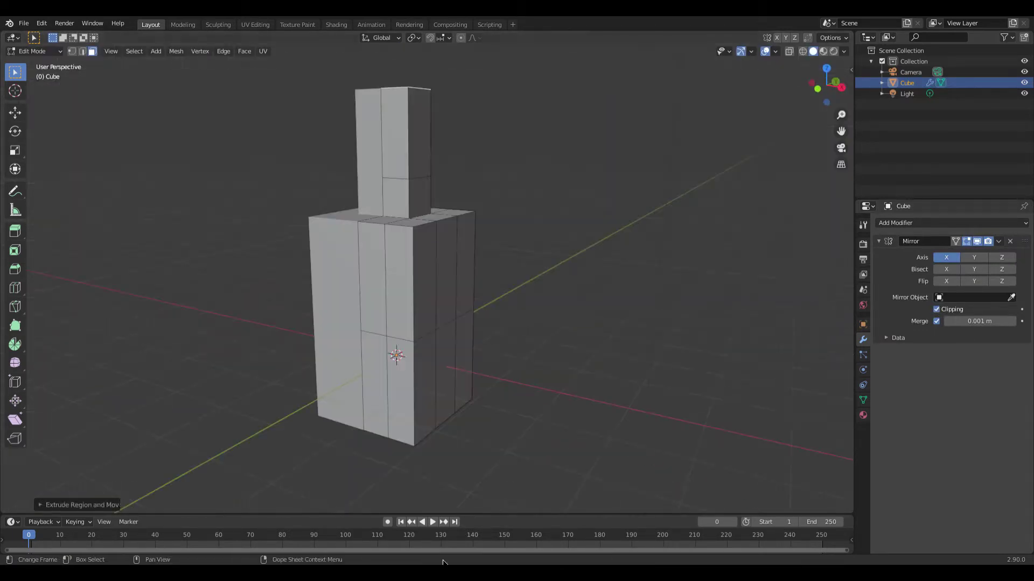
- Move the head face into place and extend the legs downward
middle_drag(582, 360, 418, 238)
key(g)
click(565, 350)
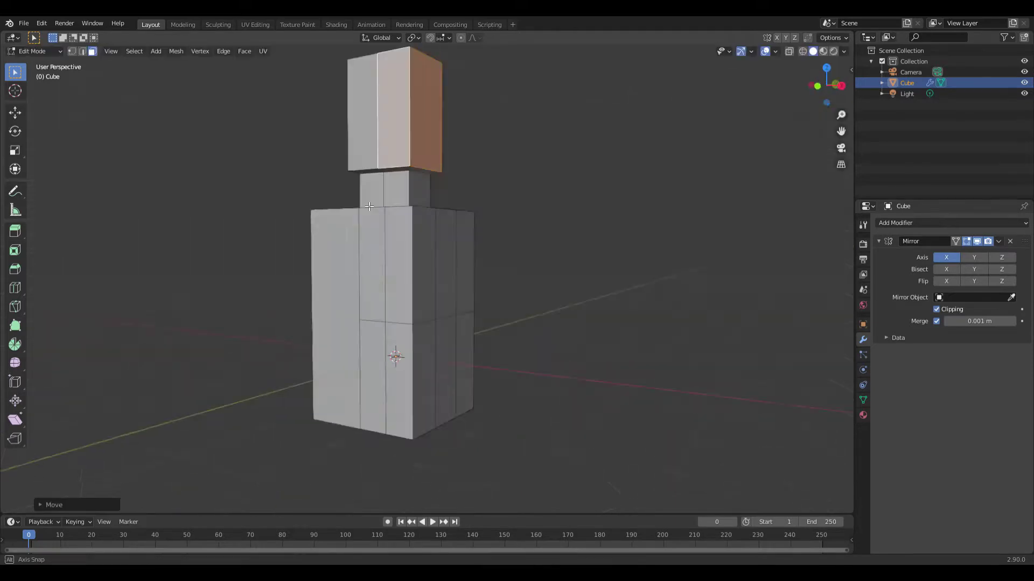
middle_drag(565, 350, 420, 208)
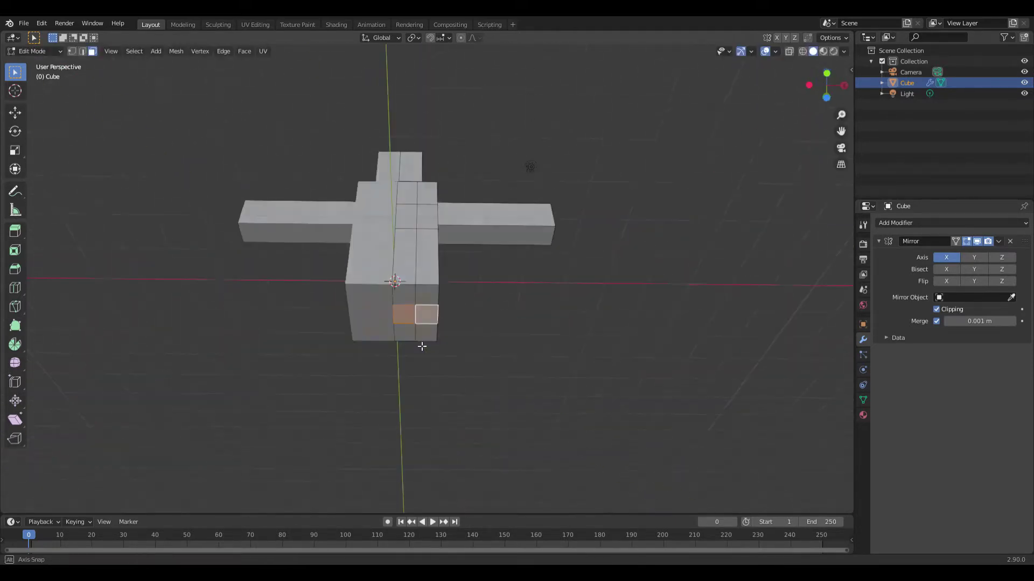
click(450, 477)
middle_drag(450, 476, 498, 318)
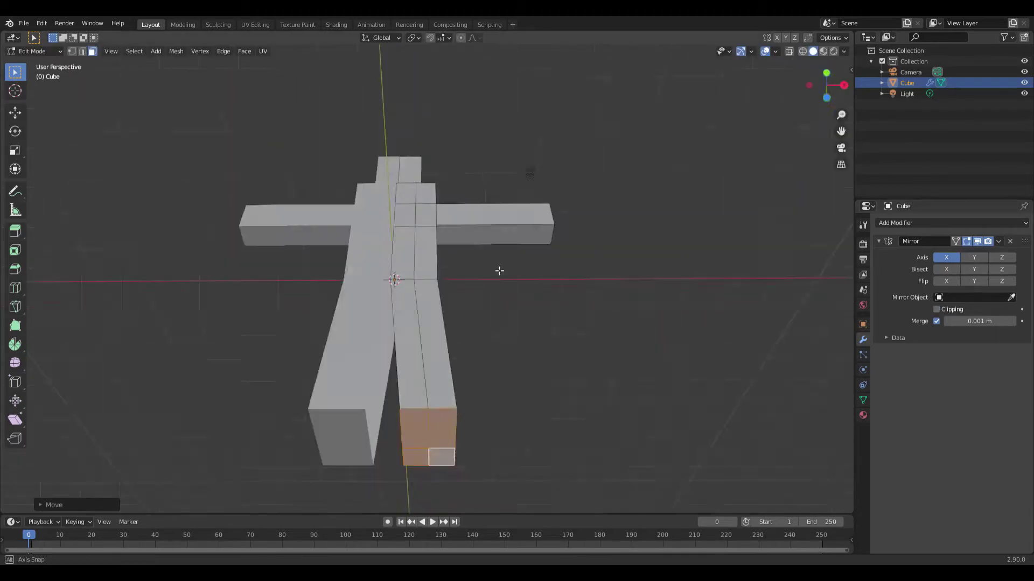
- Toggle the Mirror modifier's viewport display and start a loop cut on the legs
middle_drag(441, 400, 479, 373)
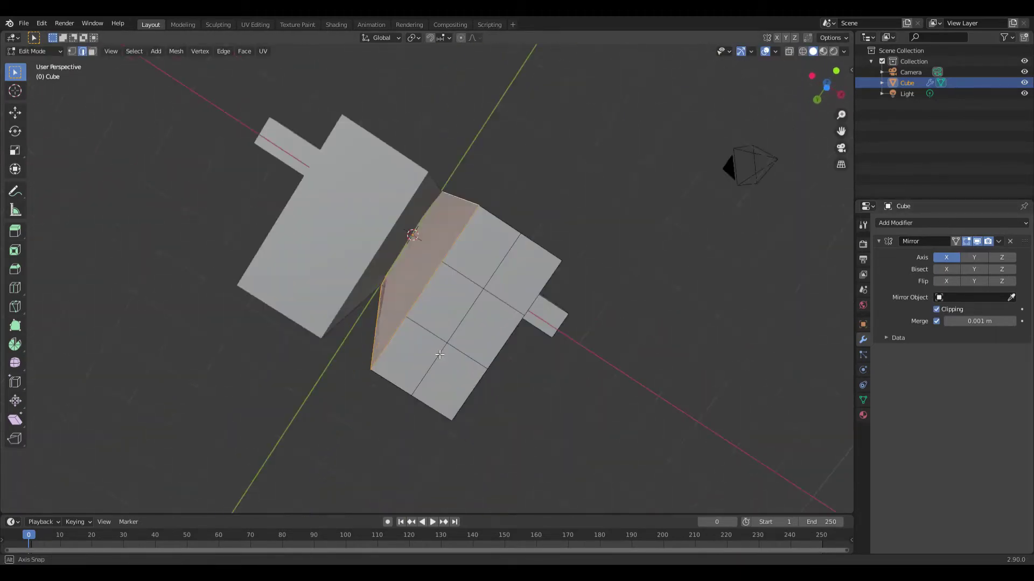
middle_drag(314, 318, 409, 302)
key(2)
click(977, 241)
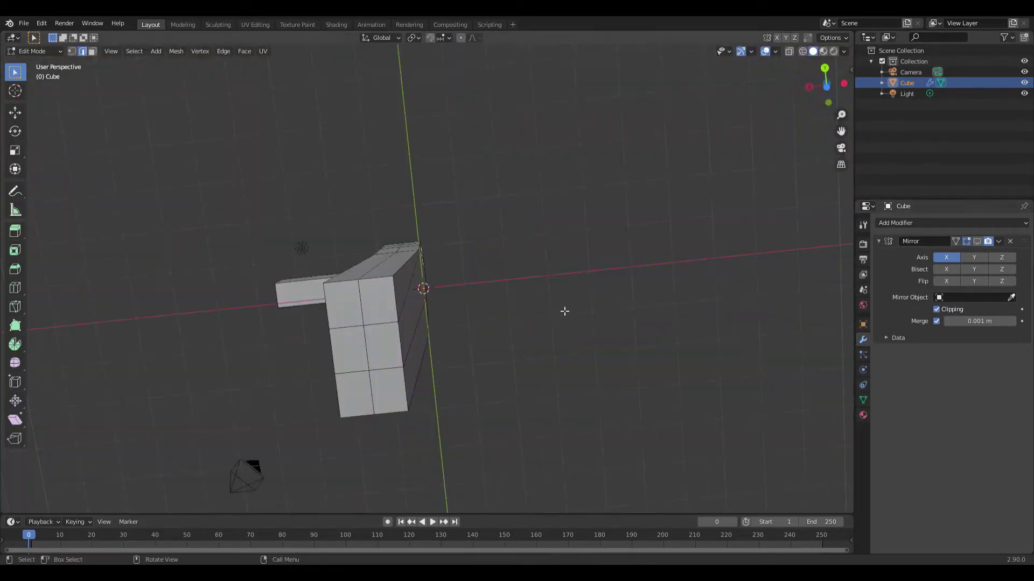
key(2)
middle_drag(376, 416, 404, 307)
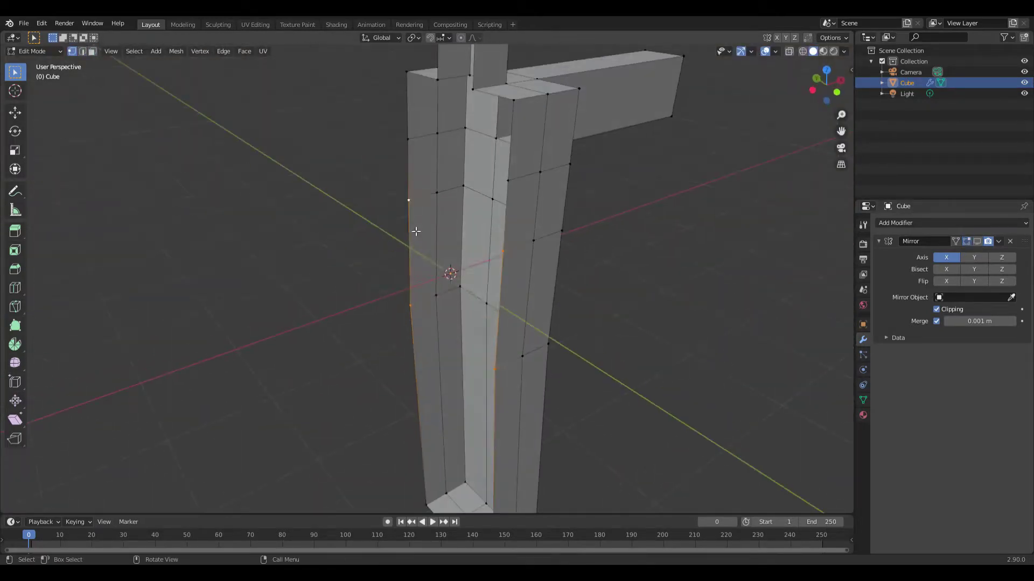
key(3)
mouse_move(404, 307)
middle_down()
mouse_move(470, 388)
mouse_move(542, 342)
mouse_move(436, 413)
middle_up()
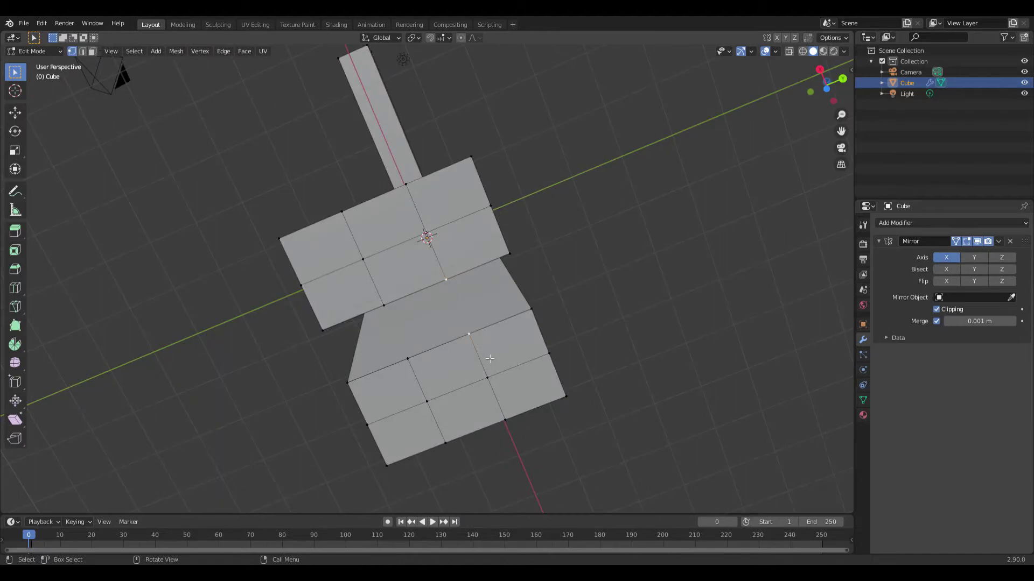
mouse_move(489, 359)
middle_down()
mouse_move(409, 287)
mouse_move(580, 214)
middle_up()
key(ctrl+r)
- Confirm the leg edge loop and scale the selected faces
click(580, 214)
scroll(580, 214, up, 5)
scroll(579, 214, down, 8)
middle_drag(488, 431, 468, 377)
key(s)
click(446, 333)
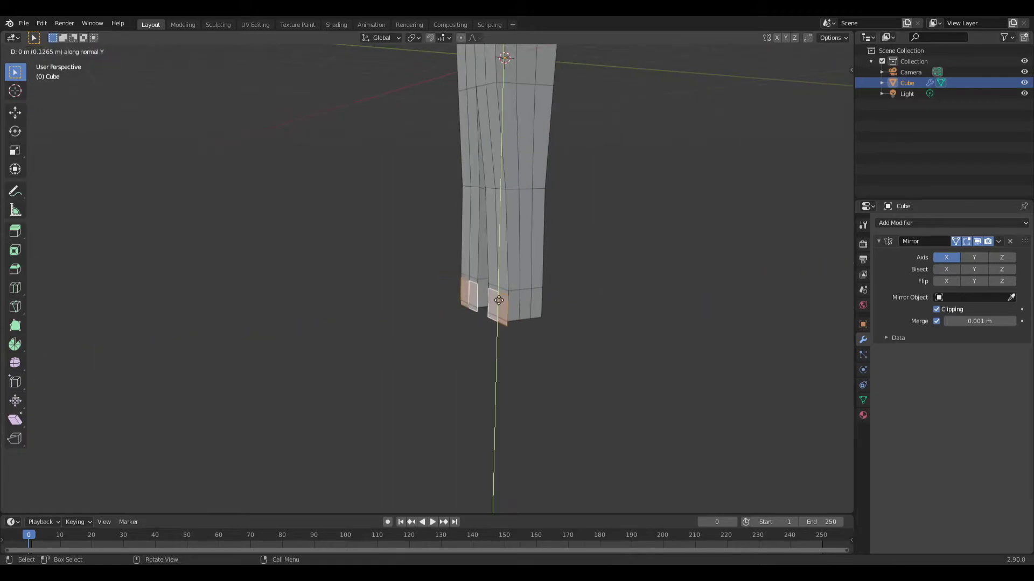
- Extrude the feet and check the legs from side and front views
click(498, 300)
scroll(498, 300, down, 5)
middle_drag(471, 346, 445, 255)
scroll(445, 254, up, 4)
scroll(504, 162, down, 4)
mouse_move(504, 162)
middle_down()
mouse_move(575, 321)
mouse_move(395, 300)
mouse_move(491, 346)
middle_up()
scroll(394, 300, up, 3)
scroll(491, 346, up, 2)
mouse_move(114, 319)
middle_down()
mouse_move(183, 323)
mouse_move(447, 436)
mouse_move(415, 413)
mouse_move(466, 425)
mouse_move(406, 423)
mouse_move(605, 433)
middle_up()
- Add a loop cut near the feet and move it along Y
key(ctrl+r)
click(466, 425)
scroll(605, 434, up, 3)
key(g)
key(y)
click(603, 319)
scroll(603, 320, down, 3)
- Try moving the leg loop and the arm ends from a front view, cancelling both
mouse_move(602, 320)
middle_down()
mouse_move(496, 422)
mouse_move(443, 247)
middle_up()
scroll(443, 248, up, 3)
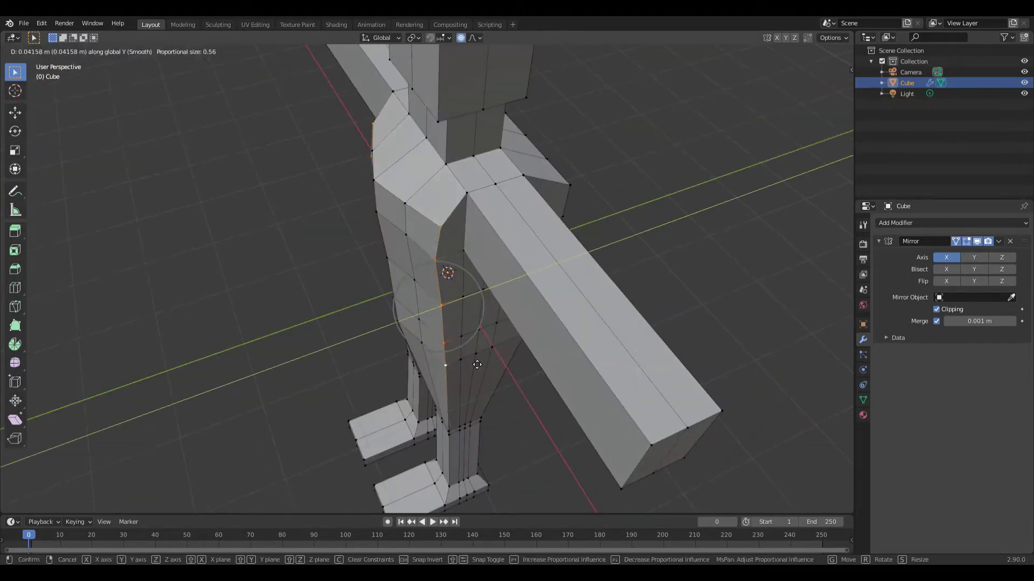
right_click(474, 365)
scroll(474, 365, down, 4)
middle_drag(473, 365, 539, 372)
key(KP_1)
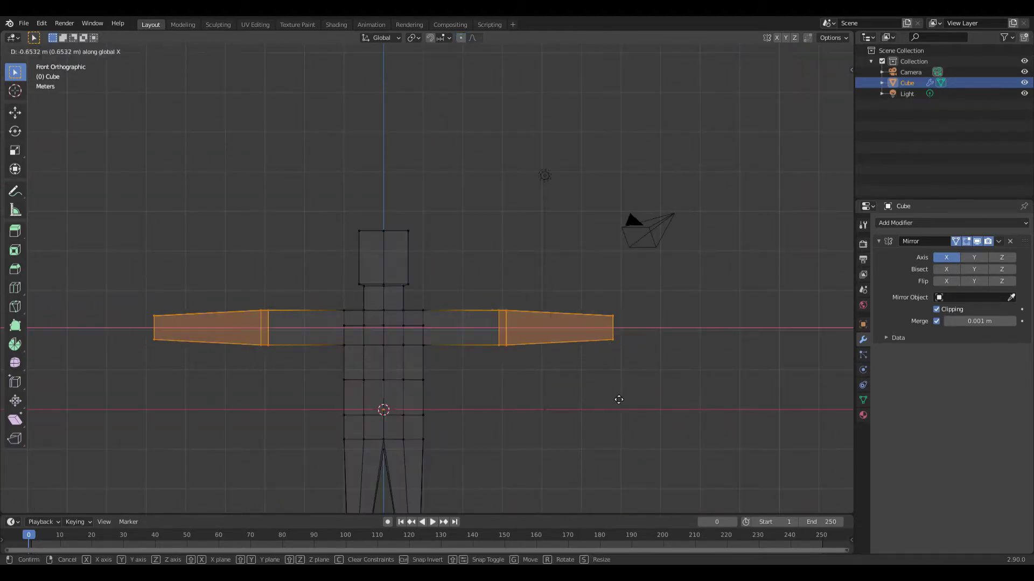
right_click(631, 399)
scroll(592, 353, down, 1)
- Extrude hands from the arm tips and scale them down to taper the arms
mouse_move(411, 36)
middle_down()
mouse_move(485, 323)
mouse_move(541, 385)
mouse_move(549, 442)
mouse_move(543, 387)
middle_up()
key(e)
key(s)
click(598, 387)
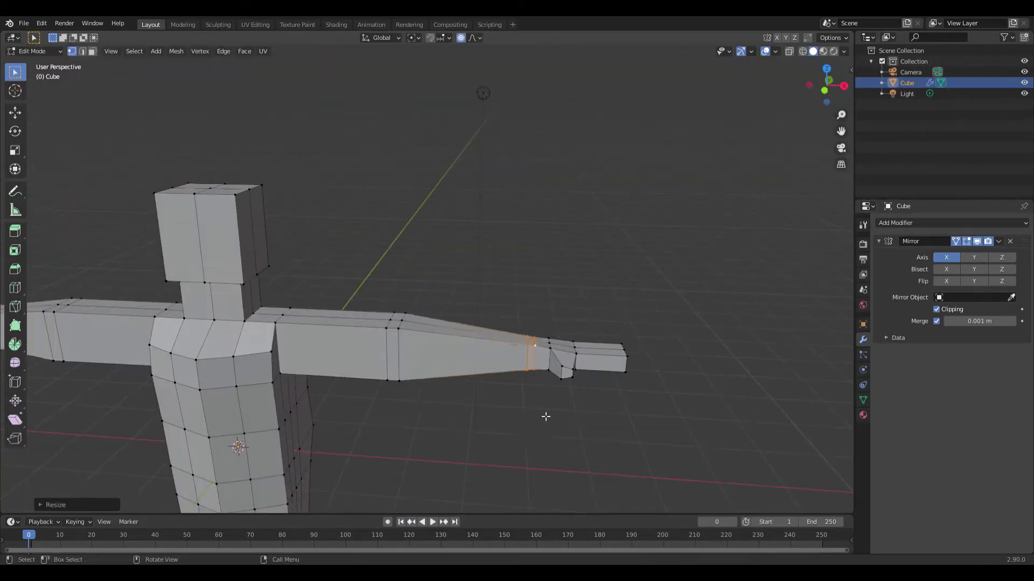
click(541, 413)
- Add a centred loop cut on the lower legs and push the feet forward along Y
middle_drag(484, 296, 673, 350)
key(ctrl+r)
click(440, 418)
right_click(440, 419)
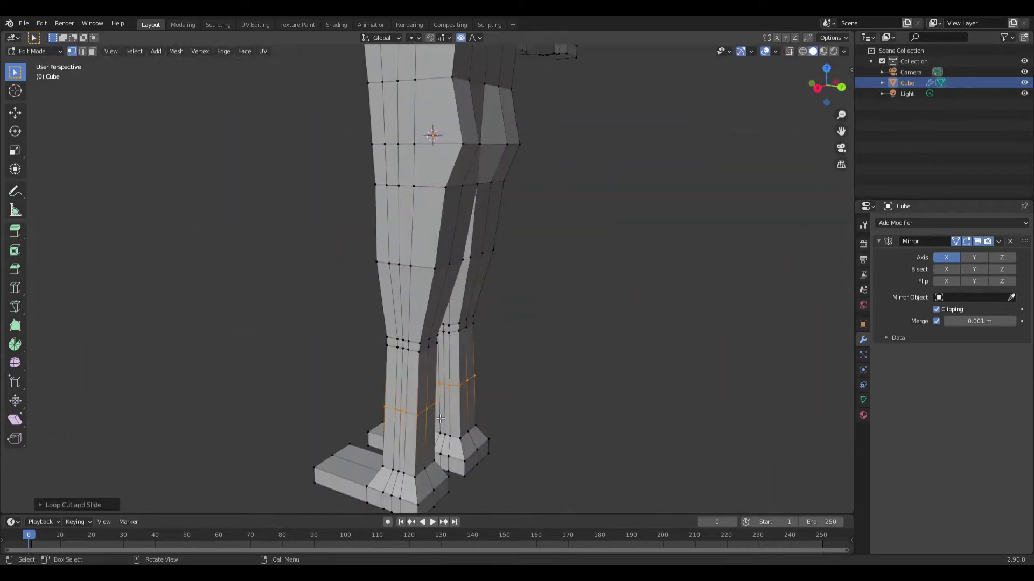
mouse_move(422, 426)
middle_down()
mouse_move(493, 466)
mouse_move(457, 301)
middle_up()
key(g)
key(y)
click(493, 466)
- Select the waist edge loop and move it to contour the torso
alt+click(458, 294)
key(g)
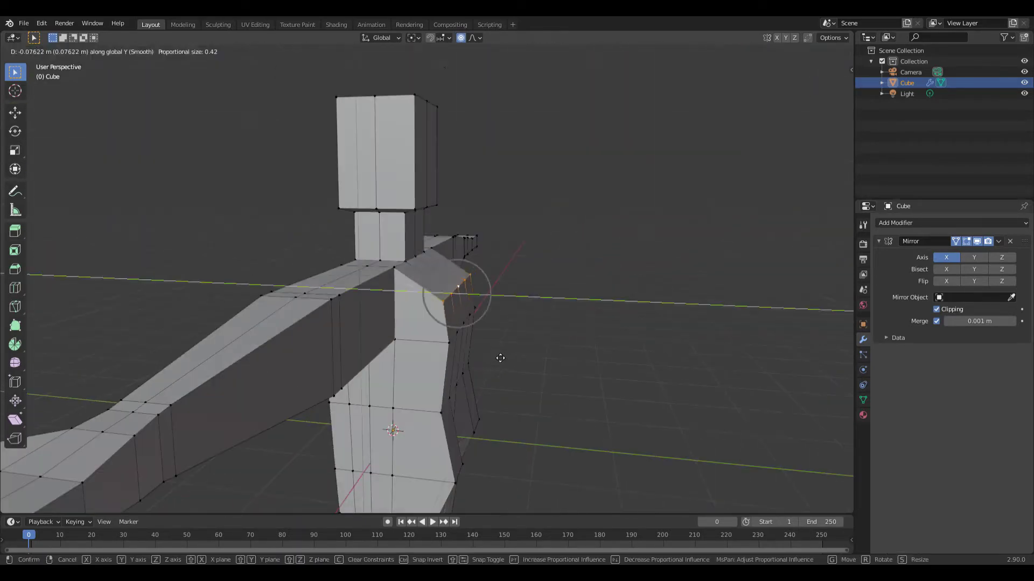
click(549, 415)
mouse_move(550, 415)
middle_down()
mouse_move(397, 412)
mouse_move(468, 470)
mouse_move(434, 434)
mouse_move(323, 420)
mouse_move(492, 424)
mouse_move(346, 450)
mouse_move(274, 375)
mouse_move(496, 415)
mouse_move(473, 178)
mouse_move(495, 323)
mouse_move(504, 342)
mouse_move(526, 312)
mouse_move(540, 397)
mouse_move(536, 325)
middle_up()
scroll(274, 376, down, 5)
scroll(247, 376, up, 5)
- Move a leg vertex with proportional editing to soften the leg shape
key(g)
click(500, 339)
scroll(526, 311, down, 4)
scroll(536, 325, up, 4)
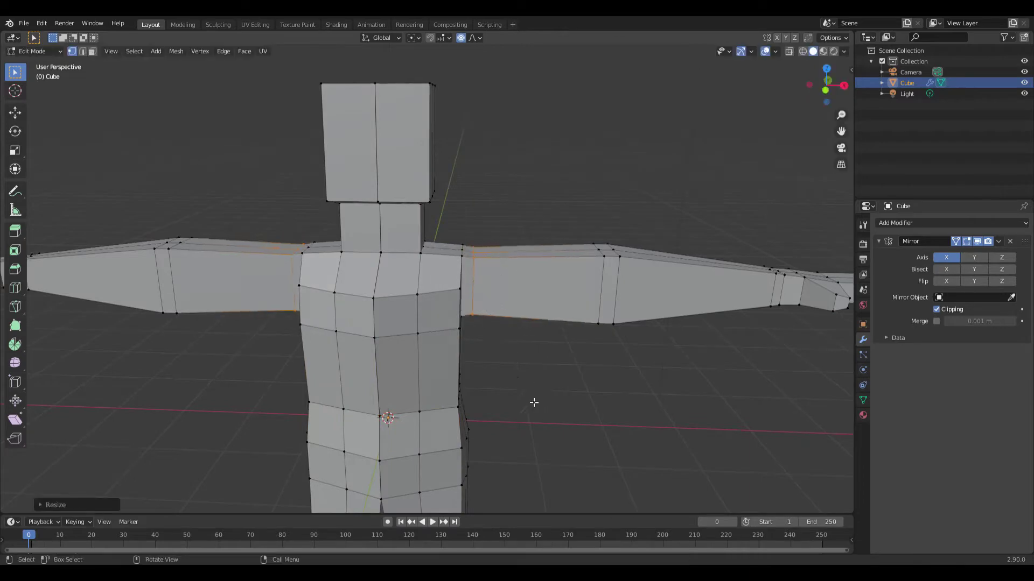
- In a front view with solid shading, inset the chest faces and shift them along X
key(KP_1)
scroll(567, 369, down, 2)
key(Escape)
key(shift+z)
middle_drag(653, 322, 488, 293)
key(KP_1)
key(x)
mouse_move(575, 402)
middle_down()
mouse_move(465, 318)
mouse_move(544, 438)
mouse_move(449, 315)
middle_up()
click(465, 318)
scroll(448, 315, up, 4)
key(Escape)
- Pull the chest forward along Y with smooth proportional falloff, then save the file
mouse_move(578, 376)
middle_down()
mouse_move(339, 429)
mouse_move(473, 376)
mouse_move(400, 249)
mouse_move(414, 337)
mouse_move(544, 291)
middle_up()
key(g)
key(y)
click(414, 337)
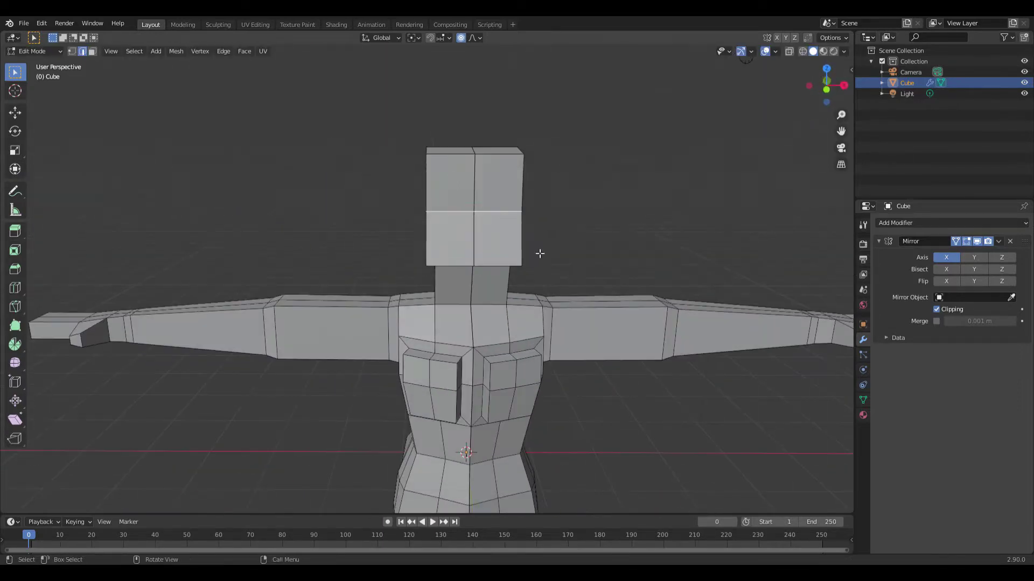
scroll(544, 290, down, 4)
click(24, 23)
click(40, 96)
scroll(476, 416, up, 5)
- Vertex-slide the leg vertices along their edges to reshape the legs
mouse_move(477, 416)
middle_down()
mouse_move(618, 358)
mouse_move(411, 309)
mouse_move(512, 427)
mouse_move(354, 448)
mouse_move(561, 247)
middle_up()
scroll(539, 323, up, 3)
key(shift+v)
click(596, 415)
mouse_move(595, 393)
middle_down()
mouse_move(484, 295)
mouse_move(427, 374)
middle_up()
scroll(378, 250, up, 4)
scroll(379, 250, down, 5)
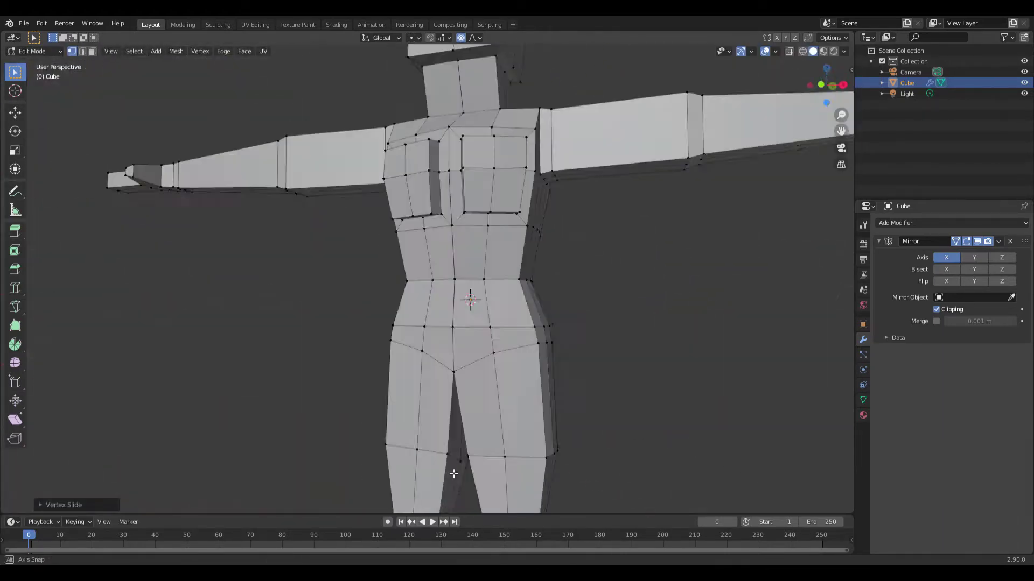
middle_drag(455, 492, 729, 438)
- Add a loop cut around the thigh and scale it along X
key(ctrl+r)
click(598, 437)
key(s)
key(x)
click(584, 450)
mouse_move(584, 450)
middle_down()
mouse_move(570, 460)
mouse_move(538, 377)
middle_up()
scroll(535, 335, up, 3)
key(Escape)
scroll(589, 454, down, 3)
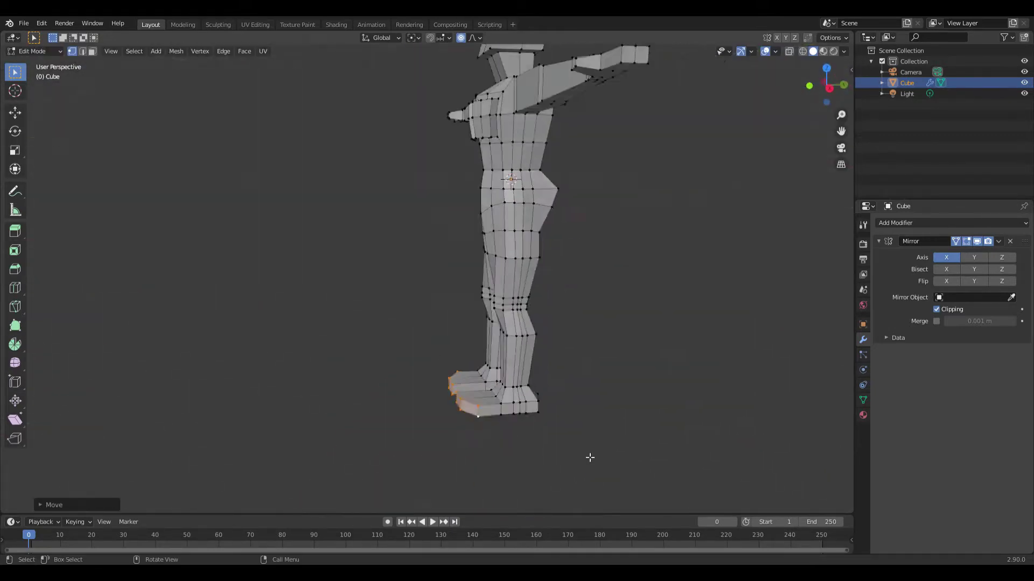
- Select the loops around the knee and check the torso from front and side
middle_drag(589, 454, 485, 377)
alt+click(415, 346)
middle_drag(415, 346, 483, 390)
scroll(482, 390, up, 4)
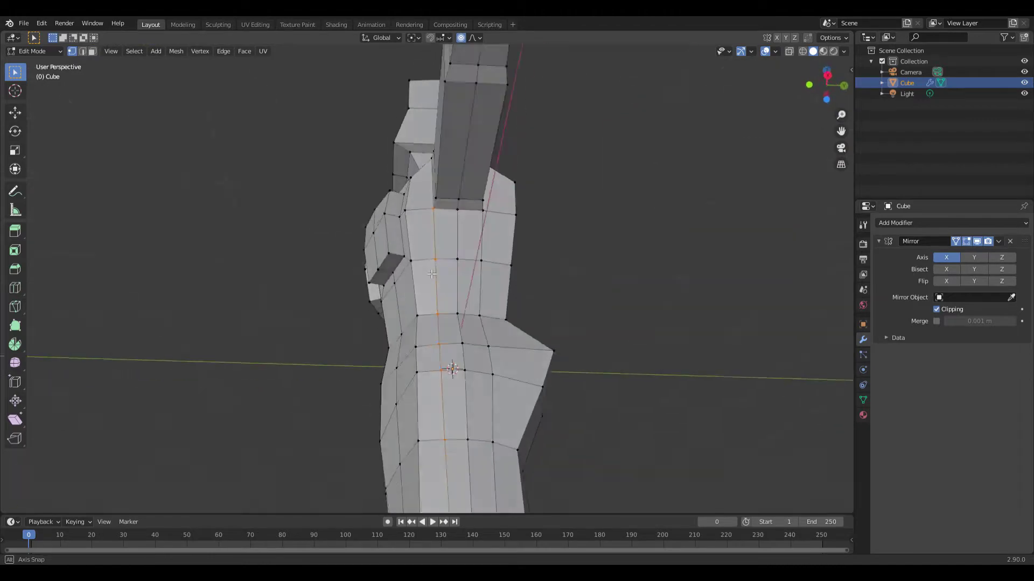
middle_drag(431, 274, 451, 508)
scroll(451, 509, down, 4)
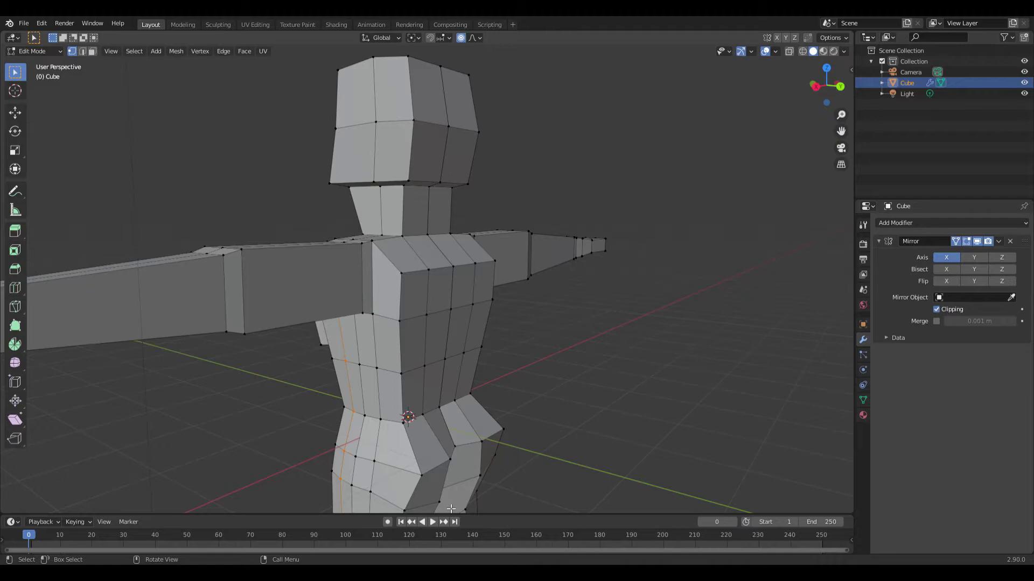
middle_drag(451, 509, 471, 352)
mouse_move(687, 339)
middle_down()
mouse_move(427, 351)
mouse_move(532, 295)
middle_up()
- Paint-select the shoulder and arm loops, then move and scale them to taper the arm
right_click(602, 371)
mouse_move(603, 371)
middle_down()
mouse_move(382, 383)
mouse_move(414, 397)
mouse_move(510, 300)
middle_up()
key(c)
mouse_move(665, 378)
middle_down()
mouse_move(683, 388)
mouse_move(532, 366)
middle_up()
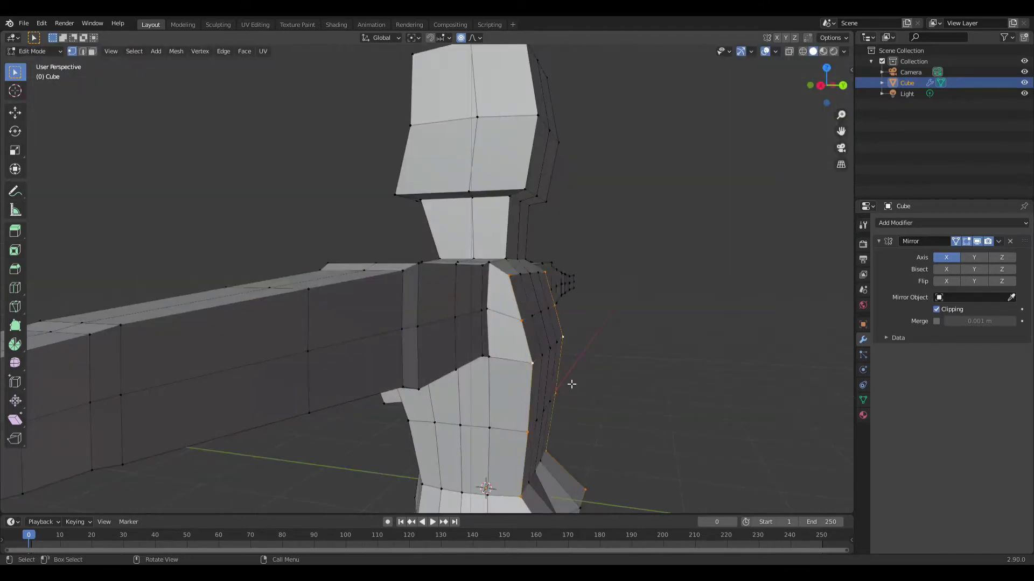
click(644, 430)
middle_drag(644, 430, 635, 454)
scroll(510, 461, down, 3)
click(538, 439)
scroll(542, 370, down, 3)
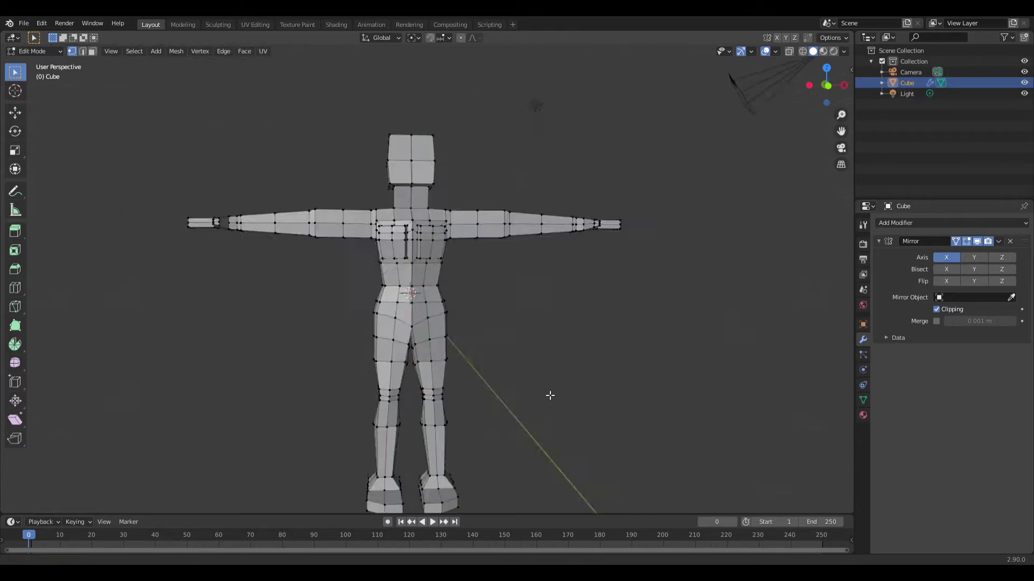
- In front view and vertex mode, move the arm loop vertically
key(KP_1)
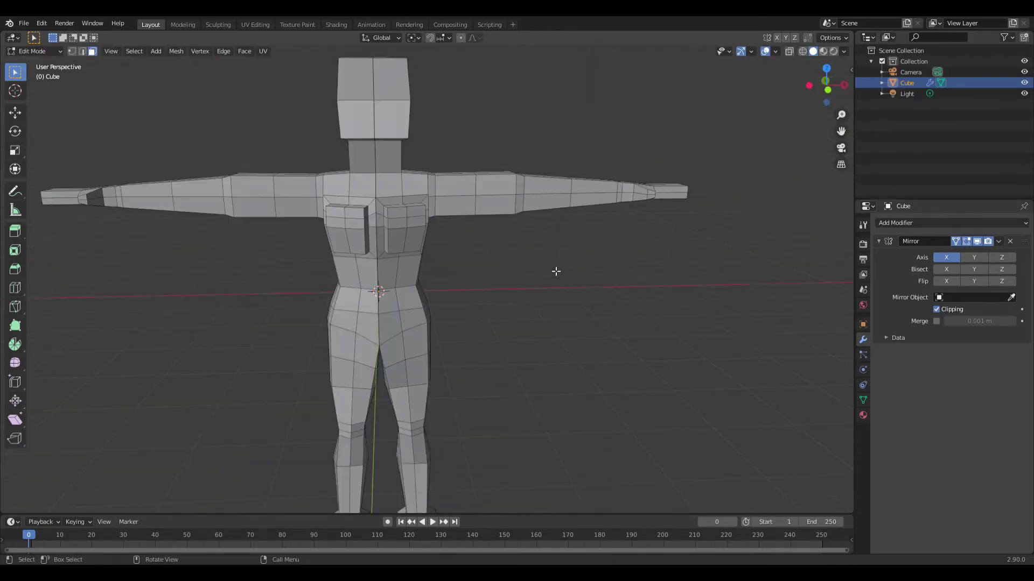
key(1)
scroll(554, 273, up, 3)
click(516, 170)
middle_drag(516, 171, 527, 280)
key(KP_1)
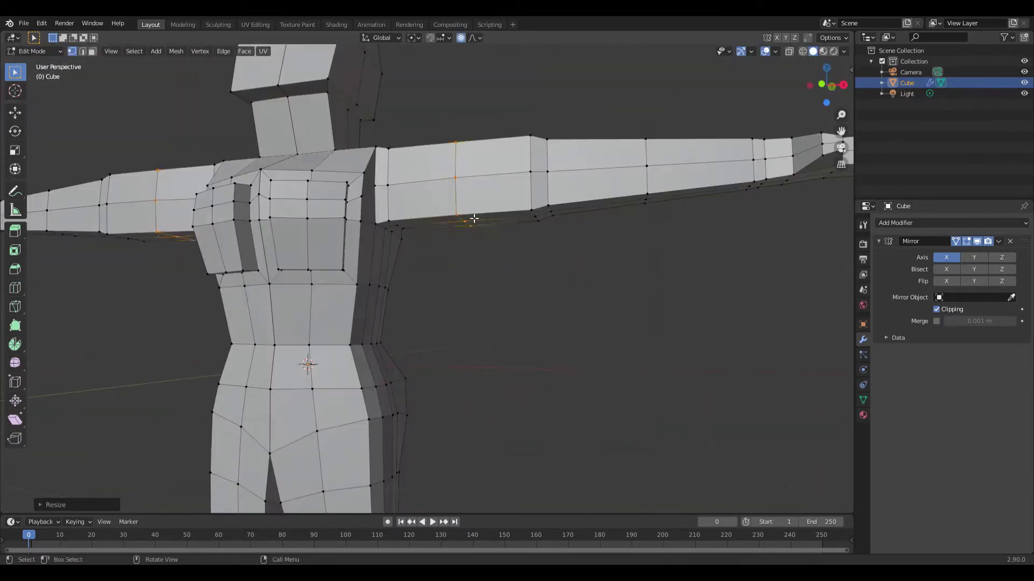
- Finish scaling the arm loop and switch to the Sculpting workspace
key(s)
click(458, 243)
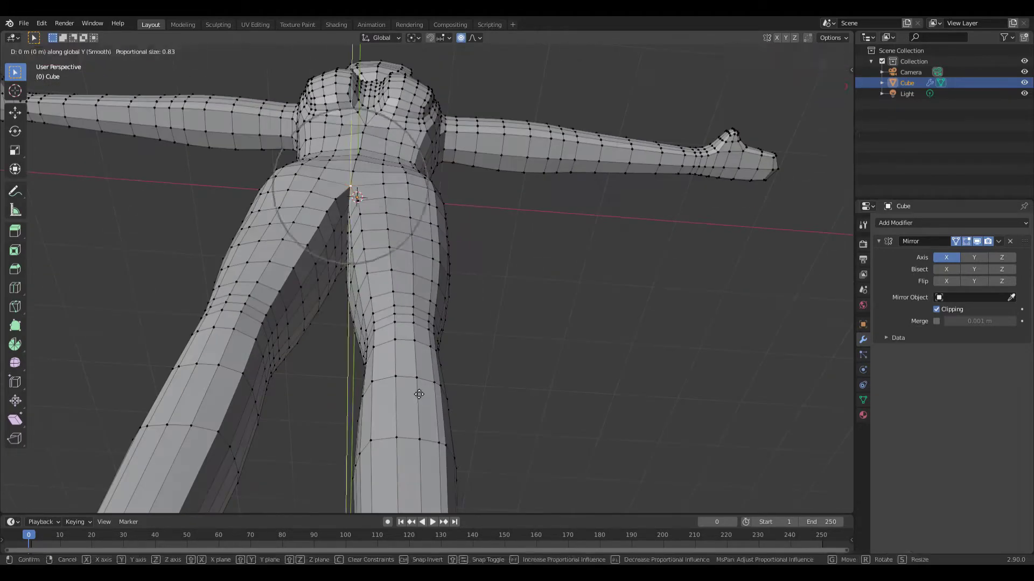
click(223, 23)
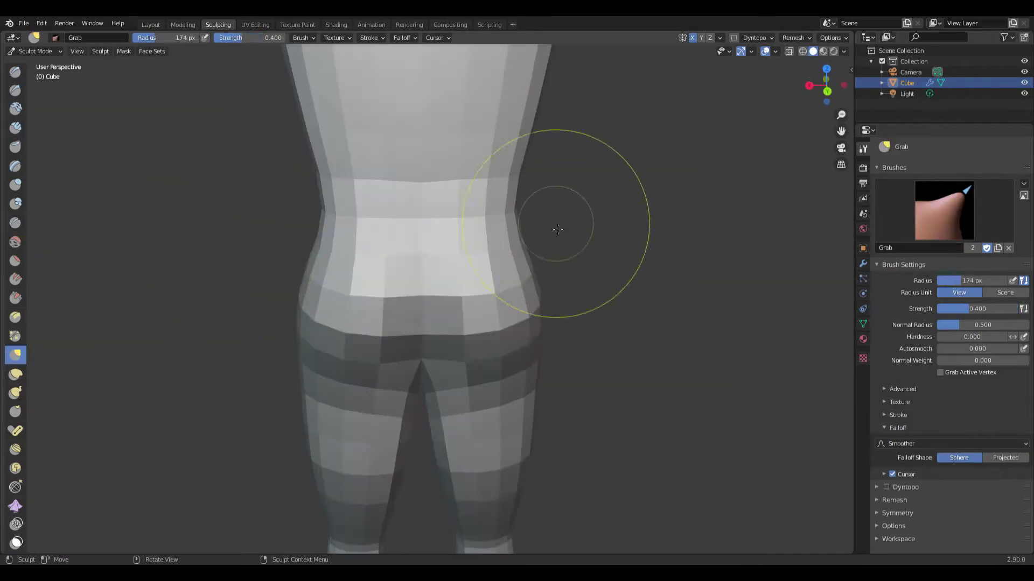
- Set viewport shading colour to Random and sculpt the legs with a resized brush
click(844, 51)
click(858, 185)
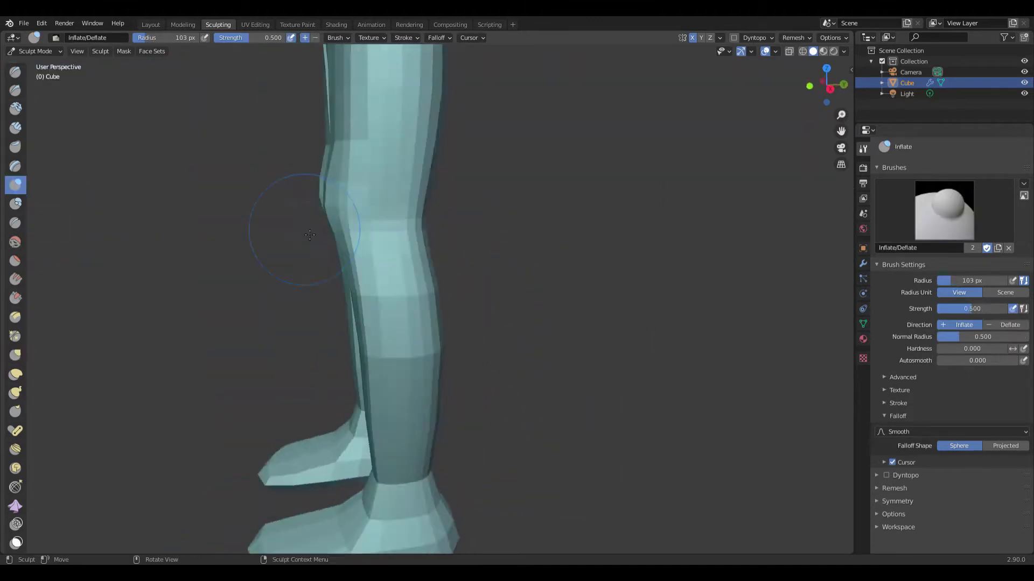
middle_drag(434, 436, 524, 404)
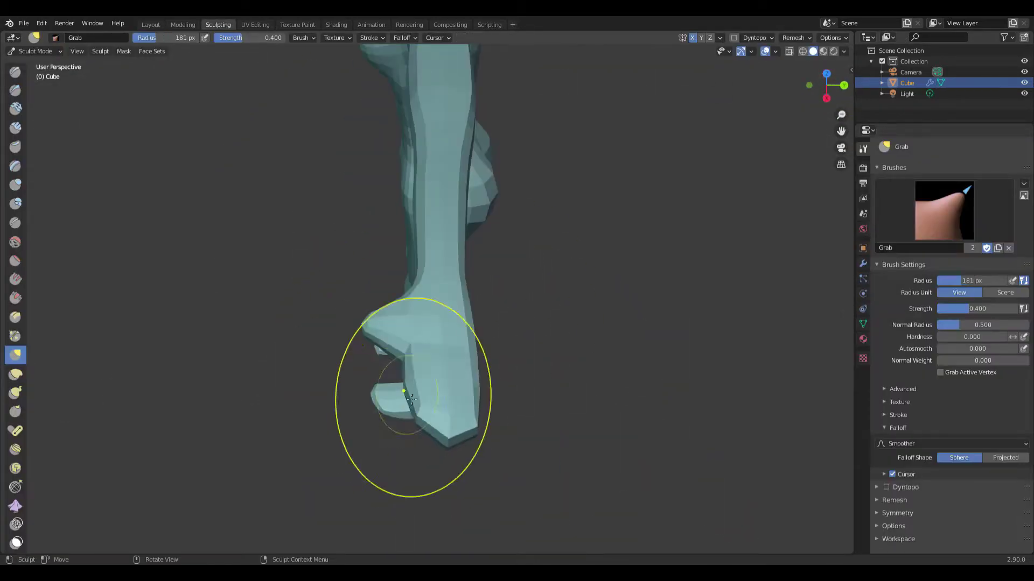
key(f)
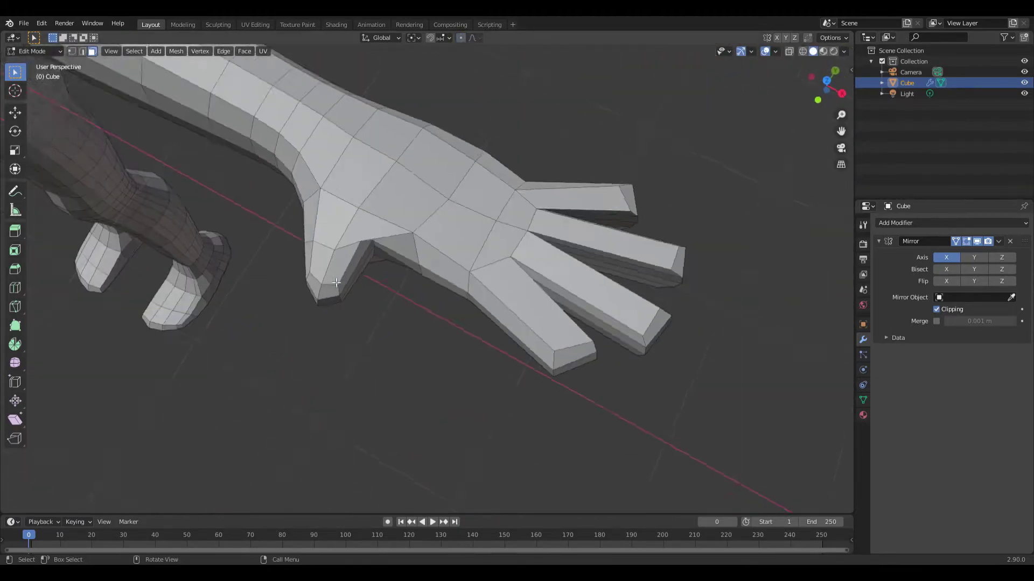
- Switch to vertex select mode to begin shaping the knee
key(1)
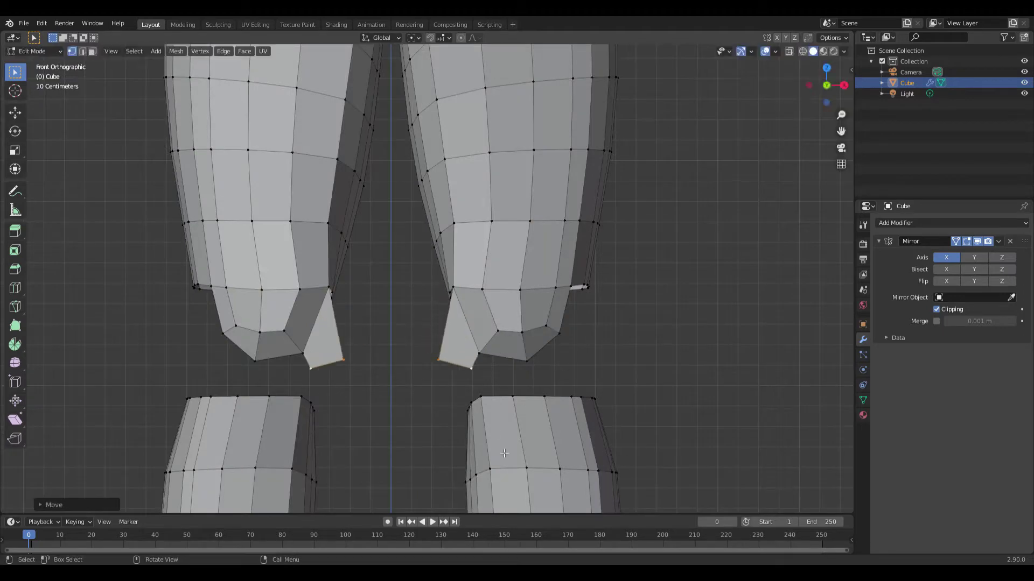
- Turn on proportional editing and adjust the knee vertices in a close-up view
mouse_move(503, 453)
middle_down()
mouse_move(489, 282)
mouse_move(420, 323)
mouse_move(318, 418)
middle_up()
key(o)
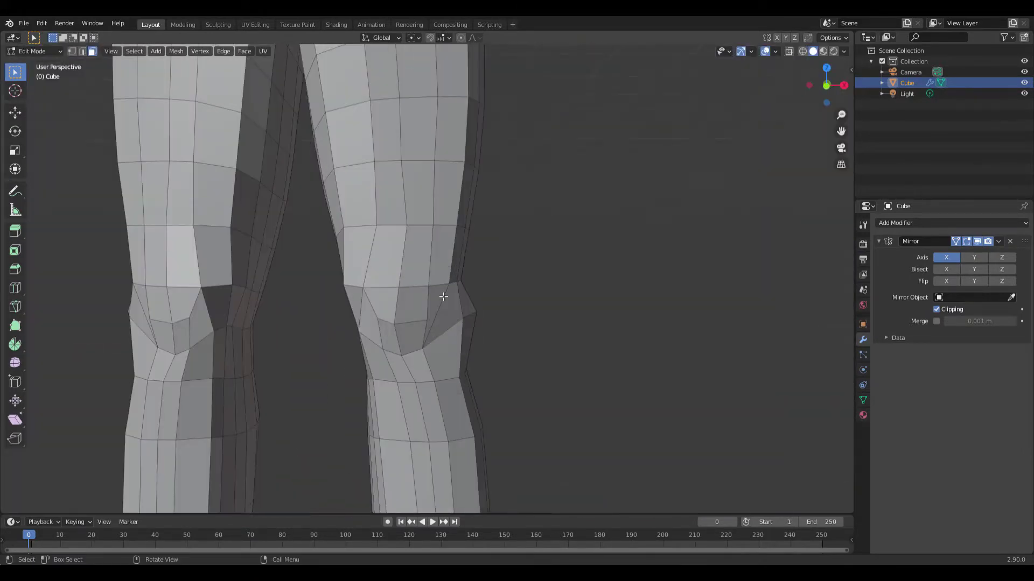
key(1)
middle_drag(380, 315, 414, 353)
scroll(424, 313, up, 5)
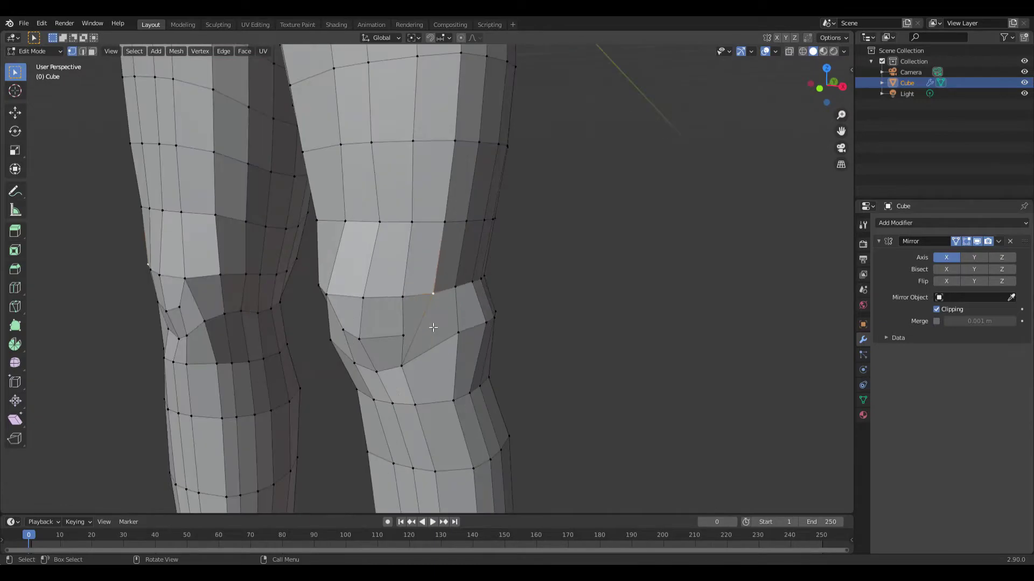
mouse_move(424, 313)
middle_down()
mouse_move(479, 309)
mouse_move(444, 355)
mouse_move(539, 342)
mouse_move(527, 388)
middle_up()
scroll(479, 308, down, 5)
middle_drag(510, 351, 498, 376)
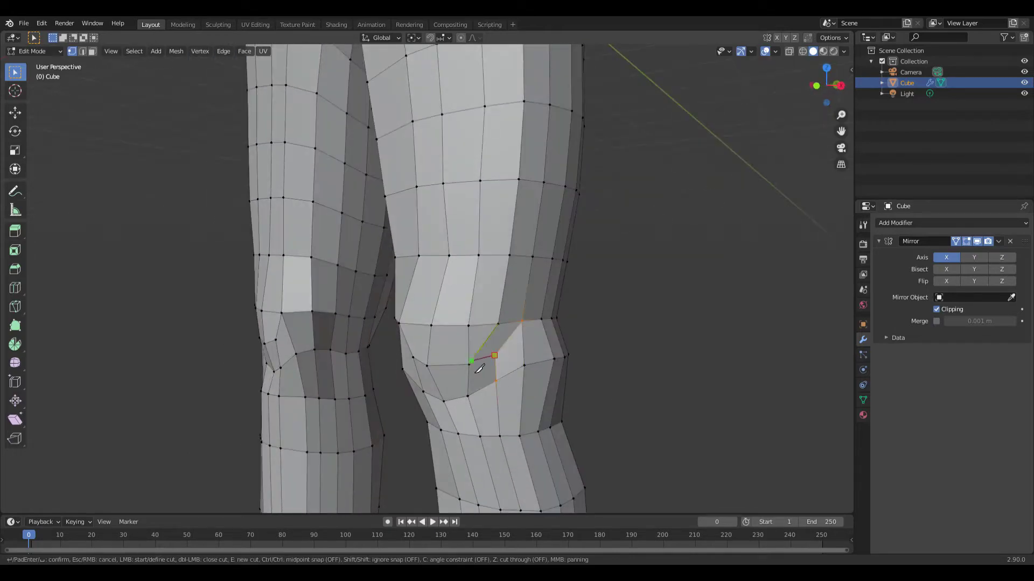
shift+middle_drag(525, 308, 578, 397)
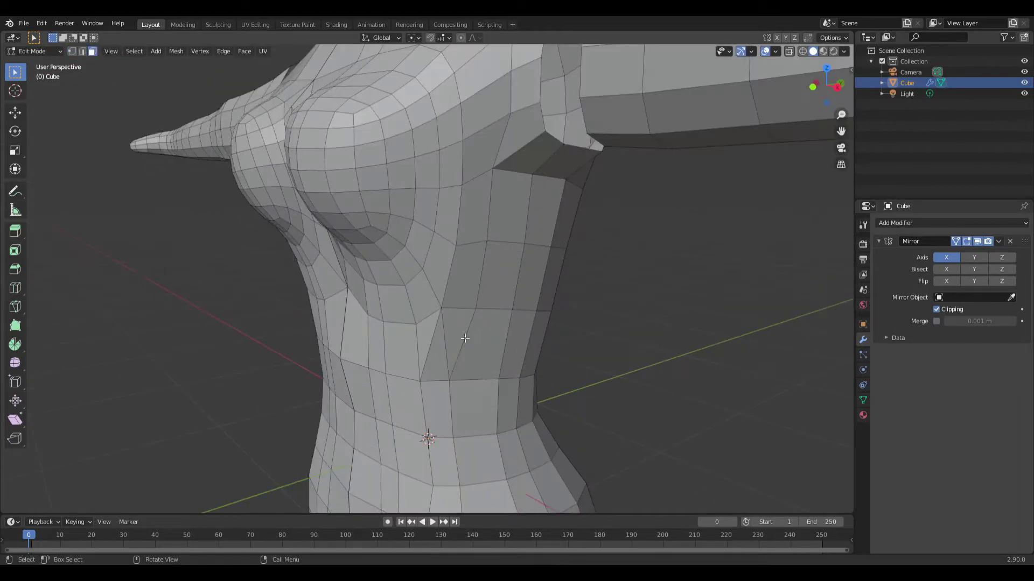
scroll(577, 398, down, 3)
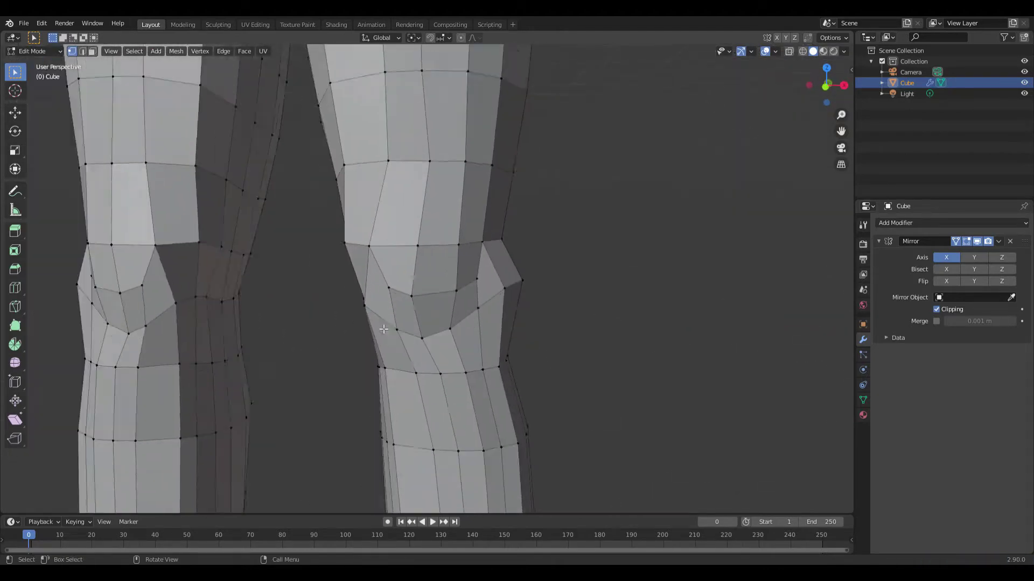
- Select a face loop on the knee, then return to vertex selection
key(3)
alt+click(473, 258)
mouse_move(443, 263)
middle_down()
mouse_move(538, 358)
mouse_move(457, 431)
mouse_move(409, 442)
middle_up()
scroll(511, 376, down, 3)
key(1)
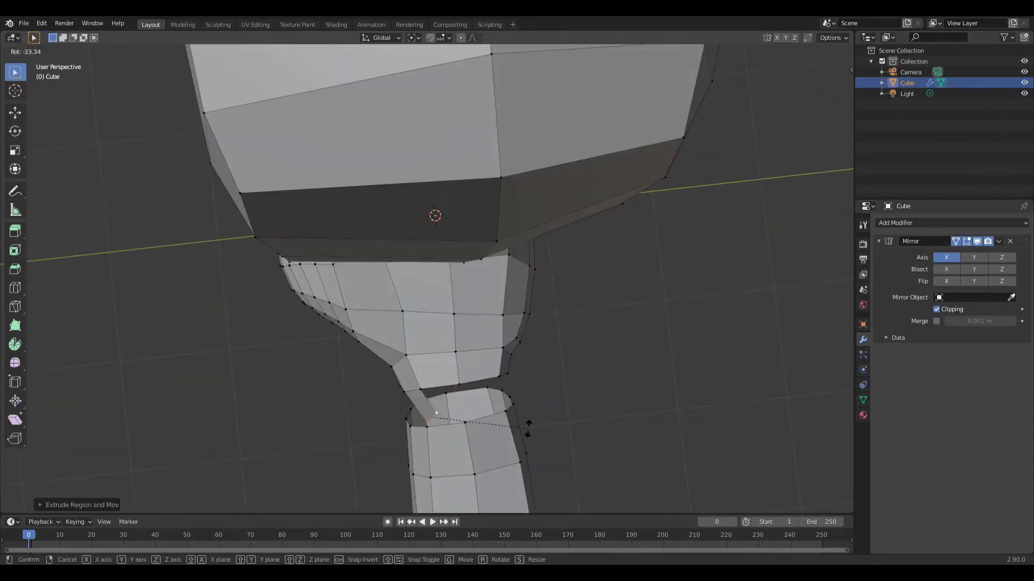
- Rotate the selection and move it along Z, checking head, neck and body from the front
click(563, 362)
middle_drag(563, 361, 372, 404)
key(g)
key(z)
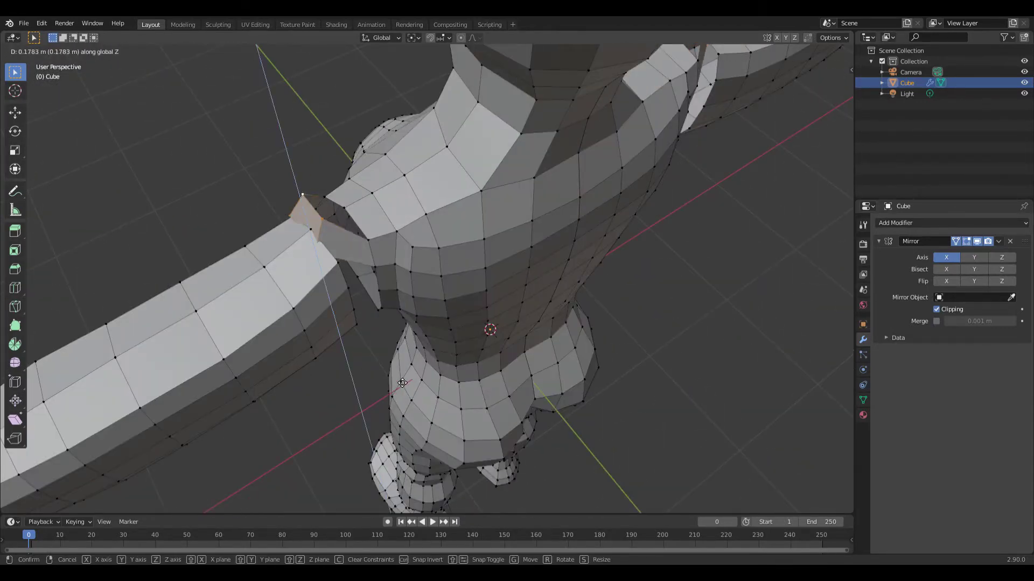
click(253, 478)
middle_drag(253, 477, 464, 425)
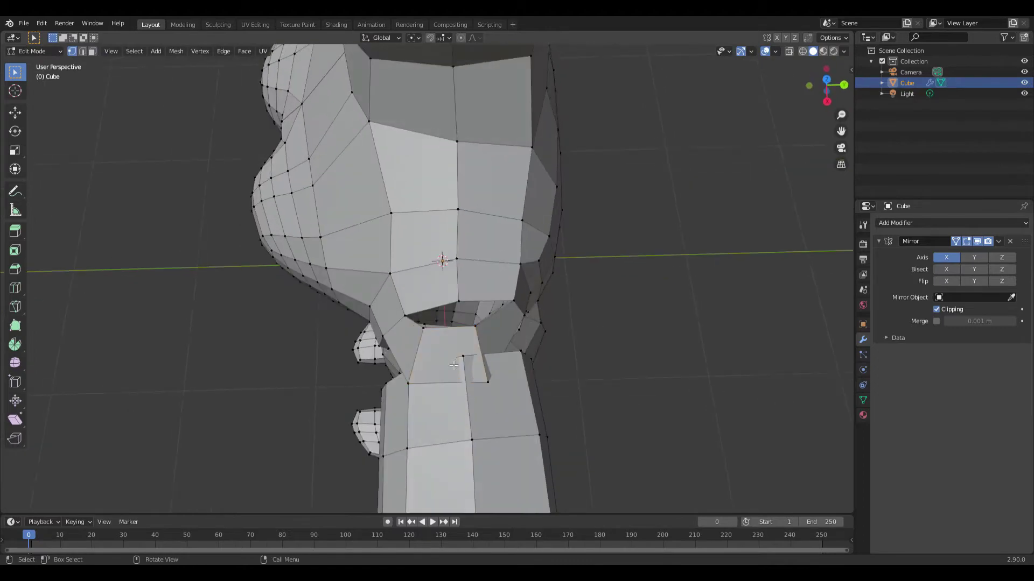
middle_drag(453, 365, 410, 368)
scroll(410, 368, down, 2)
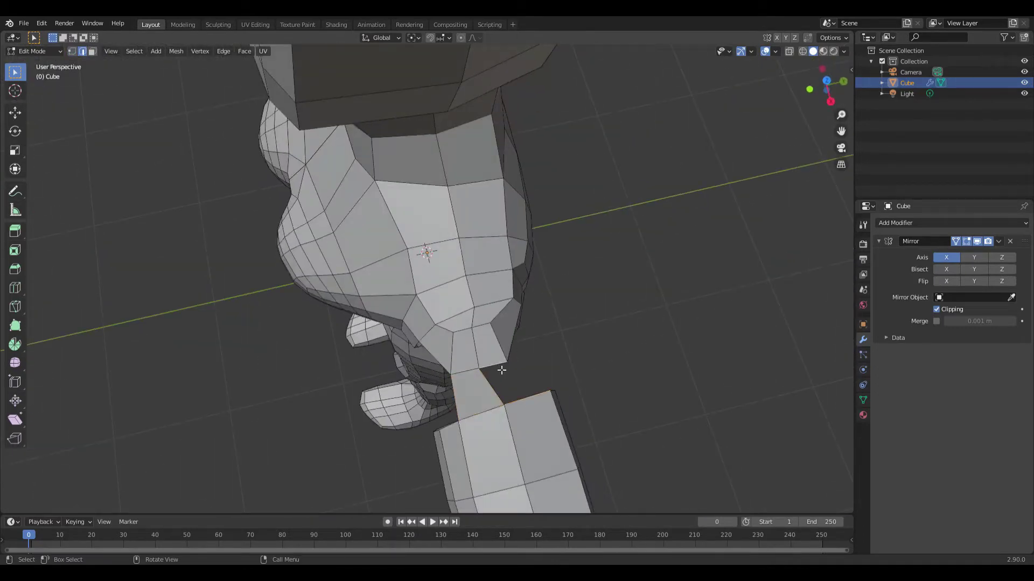
scroll(501, 370, down, 4)
middle_drag(472, 397, 508, 300)
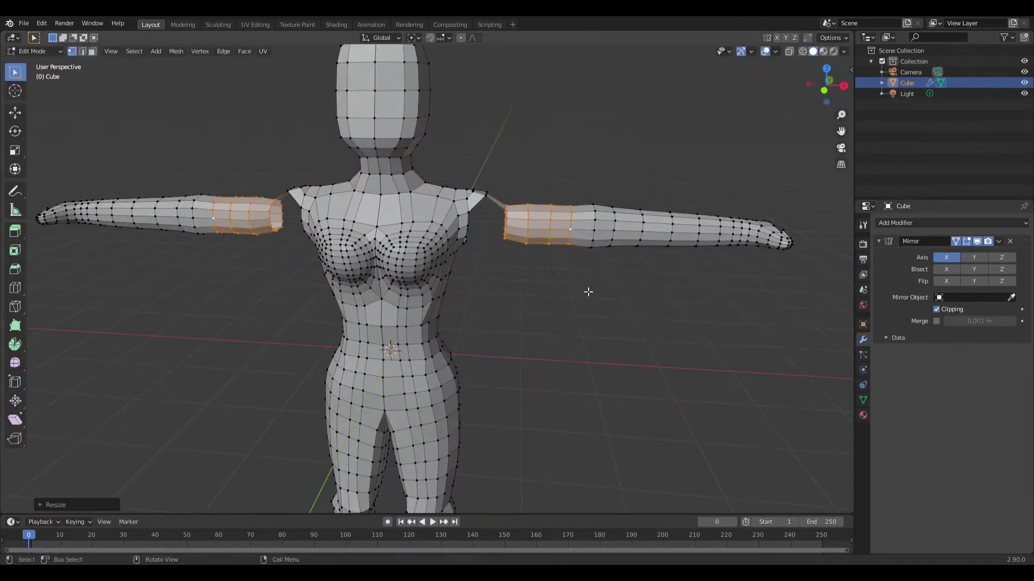
- Select the vertices at the arm's end by the shoulder and move them into shape
key(alt+a)
middle_drag(588, 292, 490, 363)
scroll(489, 362, up, 4)
shift+click(569, 341)
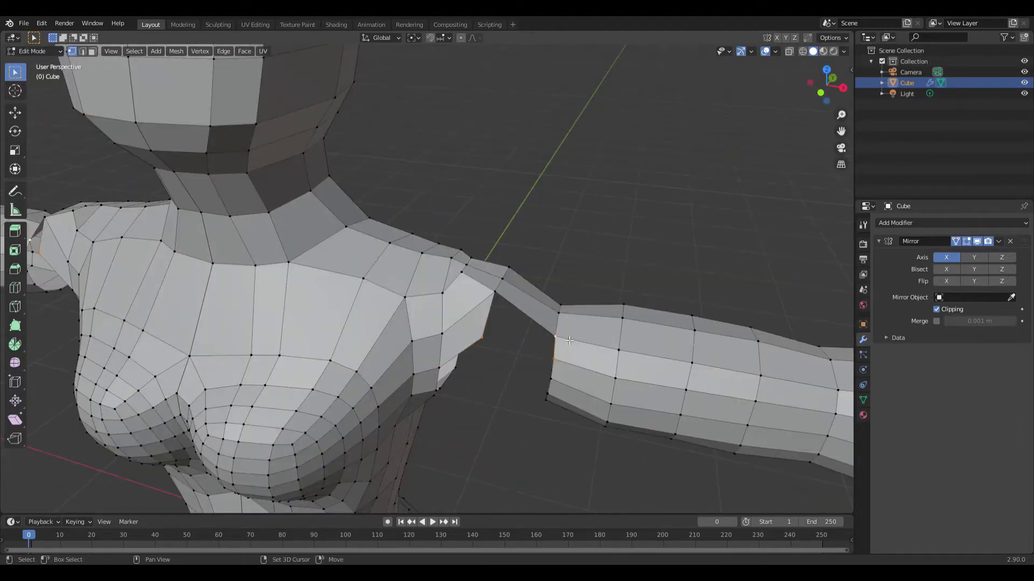
middle_drag(569, 340, 532, 381)
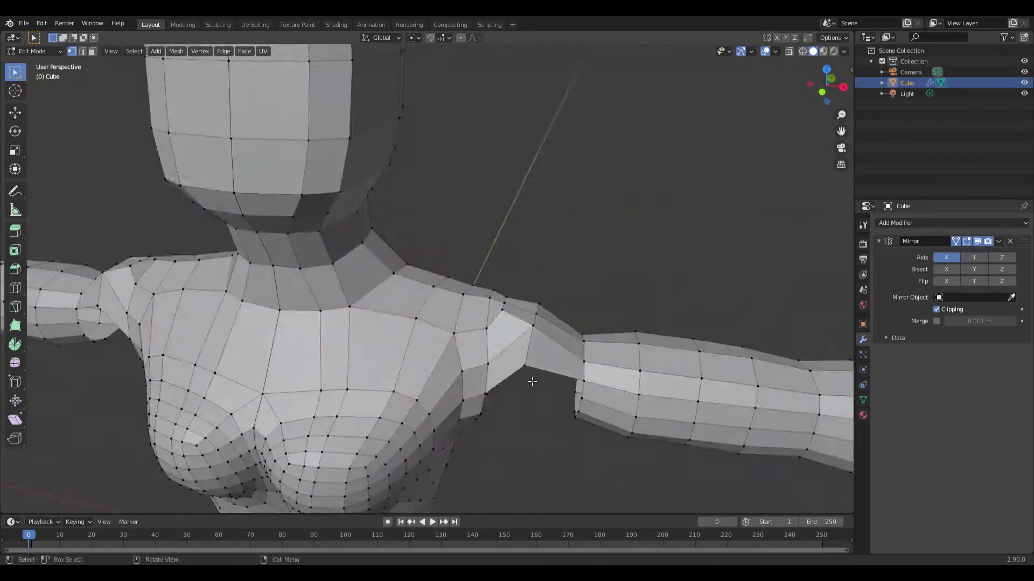
mouse_move(532, 381)
middle_down()
mouse_move(582, 217)
mouse_move(548, 233)
middle_up()
key(g)
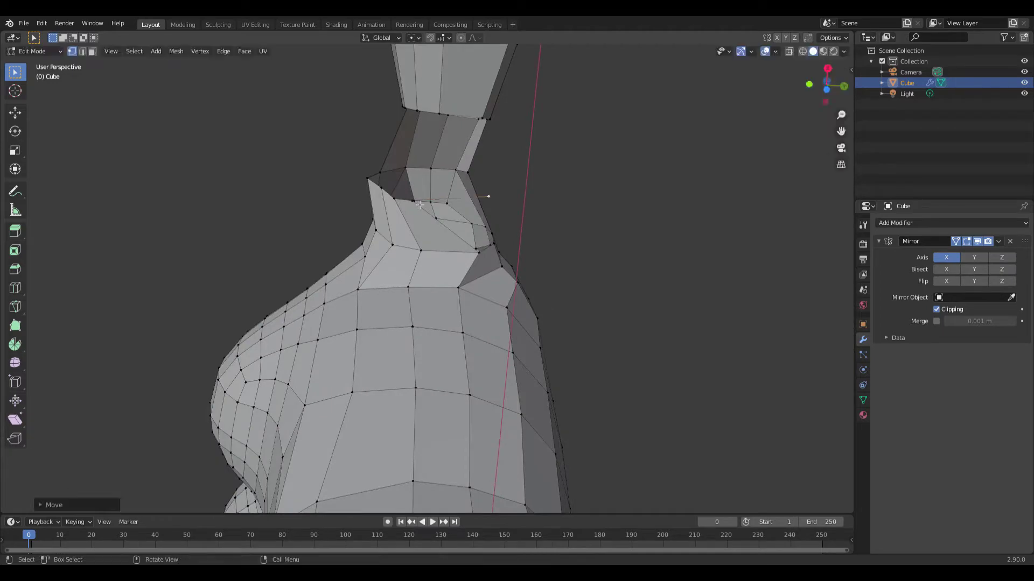
mouse_move(475, 216)
middle_down()
mouse_move(517, 377)
mouse_move(575, 440)
mouse_move(401, 454)
middle_up()
key(Escape)
mouse_move(276, 486)
middle_down()
mouse_move(570, 362)
mouse_move(488, 268)
mouse_move(440, 404)
mouse_move(535, 365)
mouse_move(371, 321)
middle_up()
key(1)
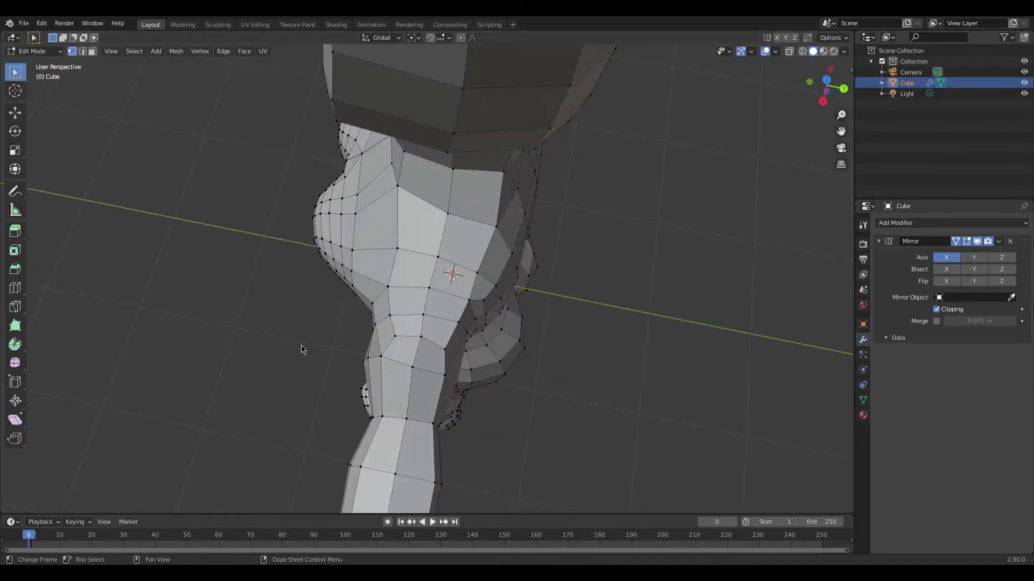
mouse_move(372, 322)
middle_down()
mouse_move(457, 366)
mouse_move(639, 431)
mouse_move(545, 379)
mouse_move(374, 318)
mouse_move(465, 310)
mouse_move(519, 369)
mouse_move(471, 238)
middle_up()
- Delete the ring of knee faces and reposition the shin and knee vertices
key(3)
key(x)
click(481, 354)
key(1)
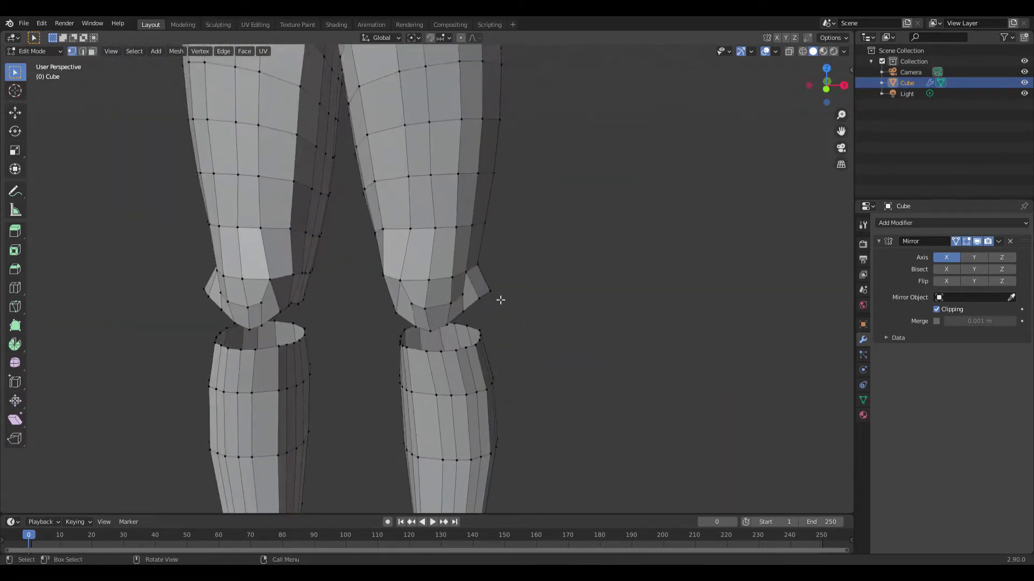
key(g)
mouse_move(509, 303)
middle_down()
mouse_move(397, 339)
mouse_move(431, 323)
mouse_move(718, 310)
mouse_move(521, 362)
middle_up()
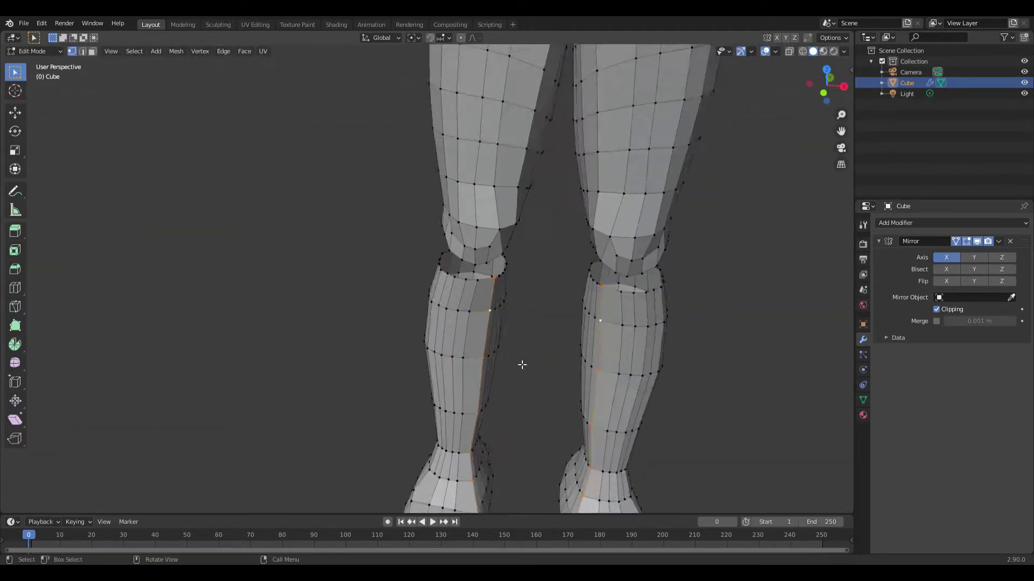
click(635, 323)
scroll(634, 323, up, 3)
middle_drag(635, 323, 107, 309)
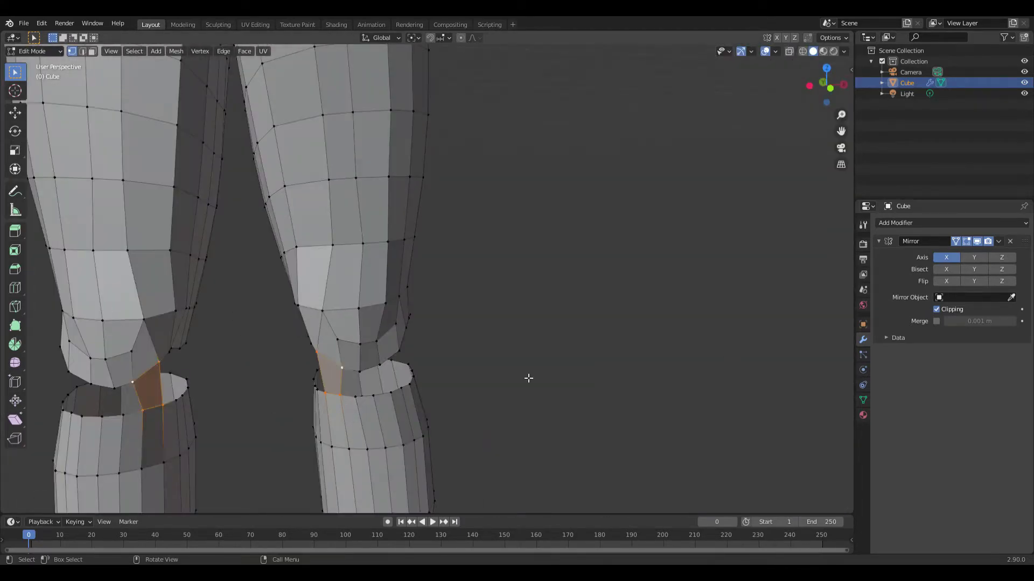
click(407, 391)
mouse_move(407, 391)
middle_down()
mouse_move(411, 240)
mouse_move(378, 268)
mouse_move(390, 333)
middle_up()
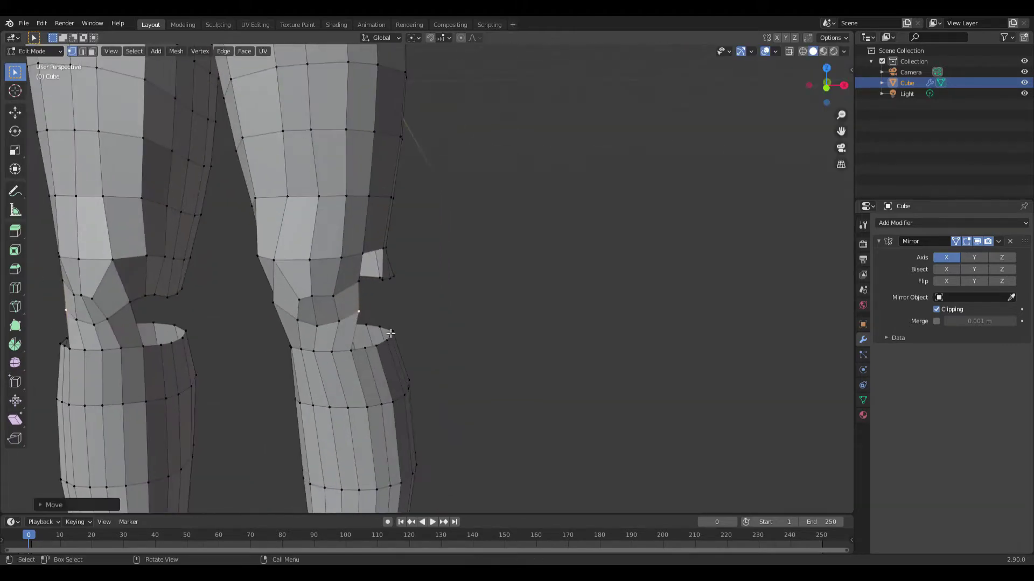
scroll(572, 299, down, 3)
mouse_move(572, 300)
middle_down()
mouse_move(392, 300)
mouse_move(558, 272)
mouse_move(581, 286)
mouse_move(445, 348)
middle_up()
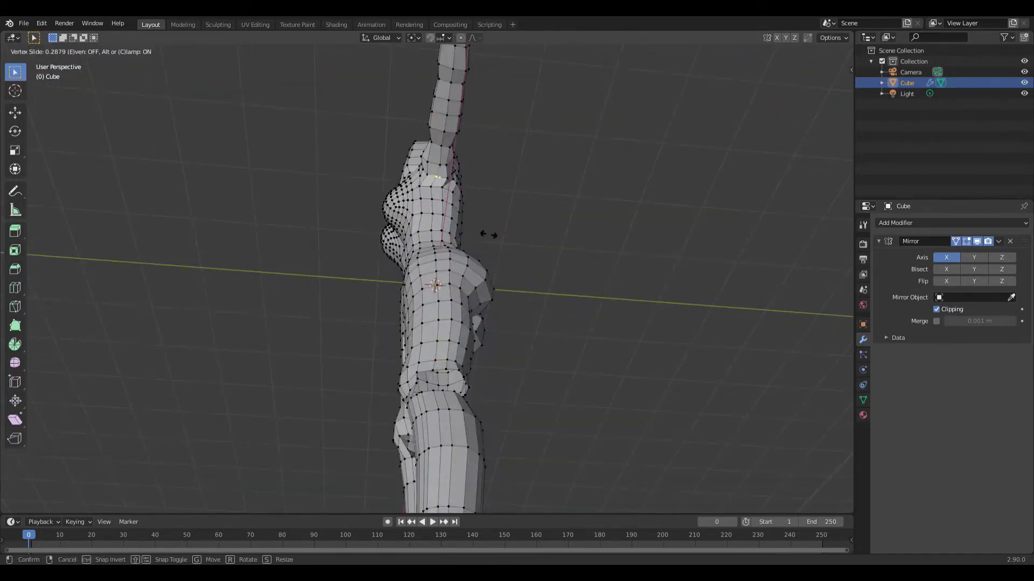
- Extrude the knee edges twice and move the new geometry and vertices into place
mouse_move(457, 425)
middle_down()
mouse_move(441, 323)
mouse_move(425, 296)
mouse_move(497, 327)
middle_up()
key(e)
click(425, 296)
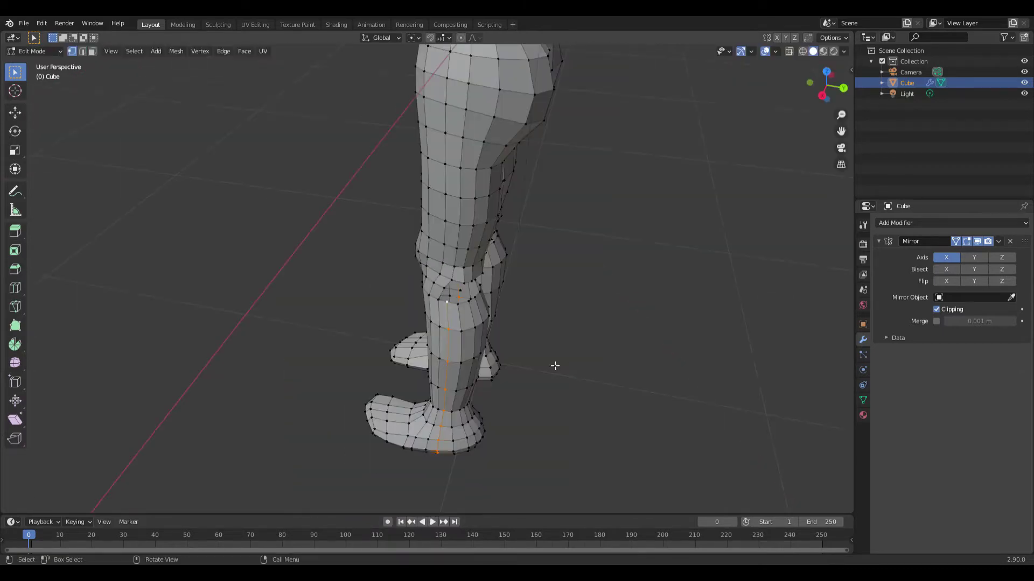
middle_drag(562, 370, 507, 322)
mouse_move(462, 348)
middle_down()
mouse_move(482, 413)
mouse_move(458, 388)
mouse_move(530, 453)
mouse_move(538, 441)
middle_up()
key(e)
click(473, 377)
key(g)
key(1)
key(g)
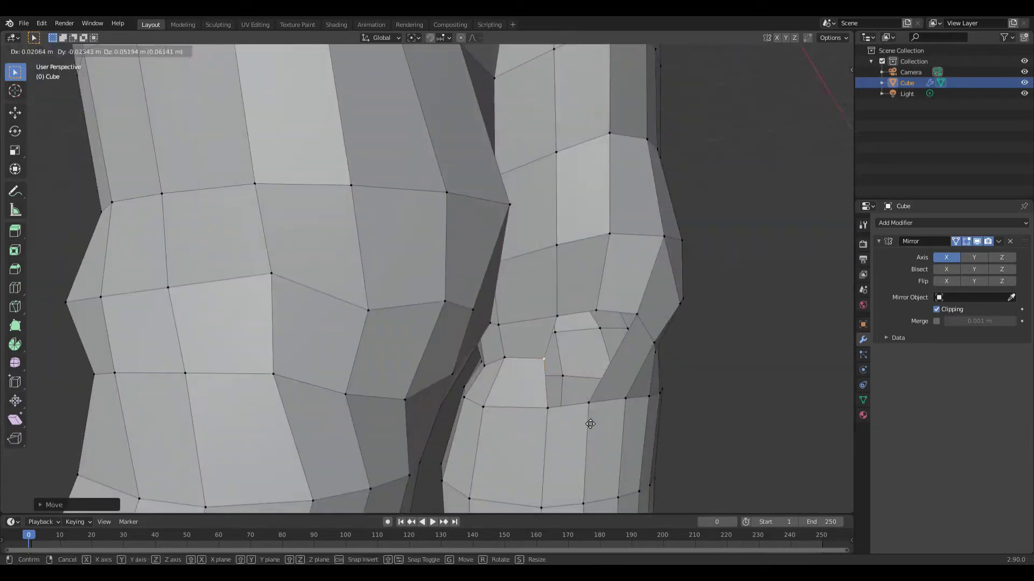
click(590, 424)
- Cut a new edge loop lengthwise along the side of the torso
scroll(590, 425, down, 5)
scroll(590, 424, down, 4)
key(g)
key(g)
mouse_move(590, 424)
middle_down()
mouse_move(530, 471)
mouse_move(489, 357)
mouse_move(404, 358)
middle_up()
click(503, 477)
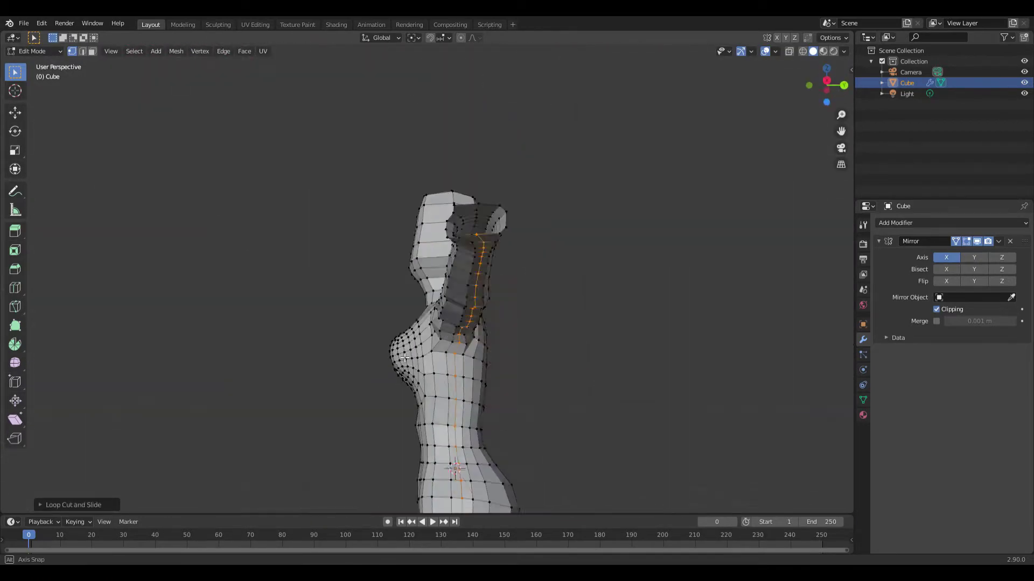
- Select the stray vertices left around the knees and bring up their options
scroll(475, 342, up, 6)
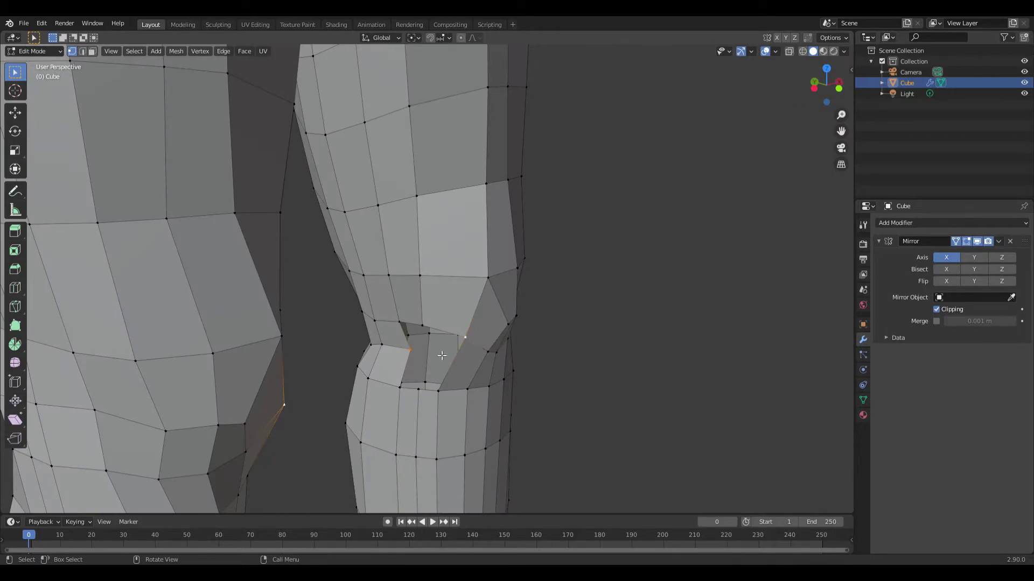
scroll(459, 343, down, 4)
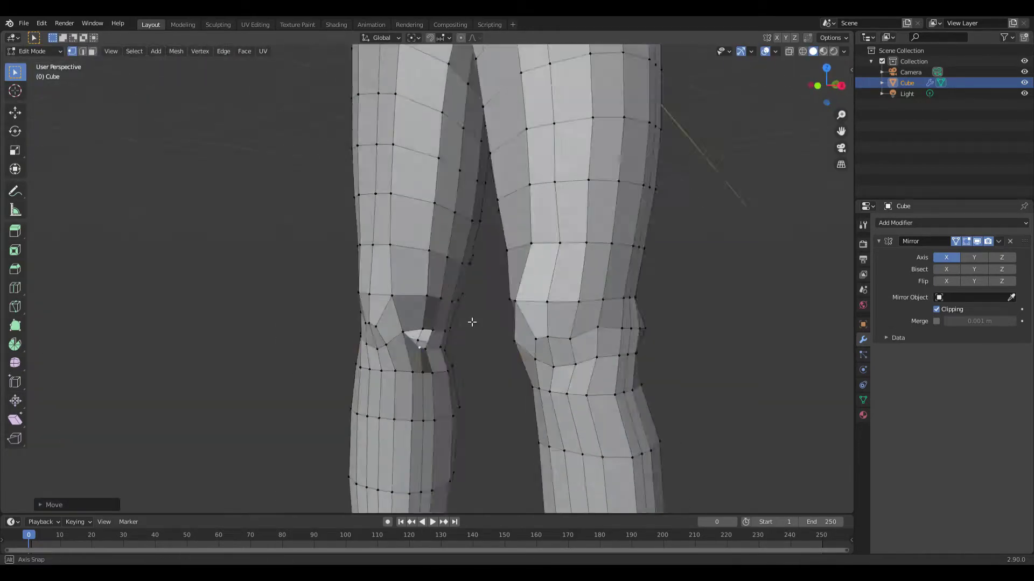
scroll(455, 369, up, 3)
middle_drag(455, 370, 617, 386)
click(655, 397)
right_click(446, 221)
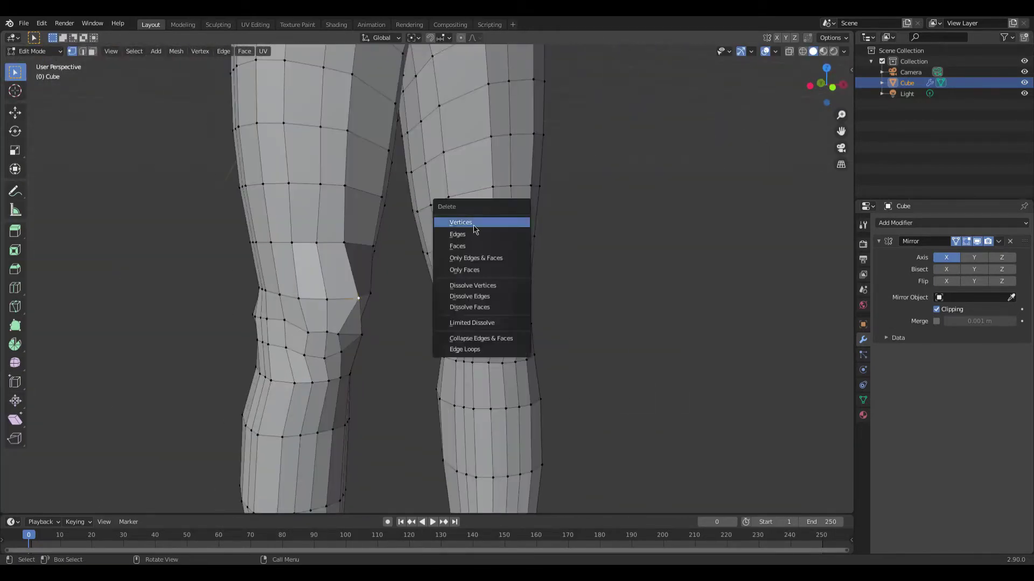
scroll(485, 323, up, 3)
middle_drag(485, 323, 502, 436)
scroll(581, 376, down, 3)
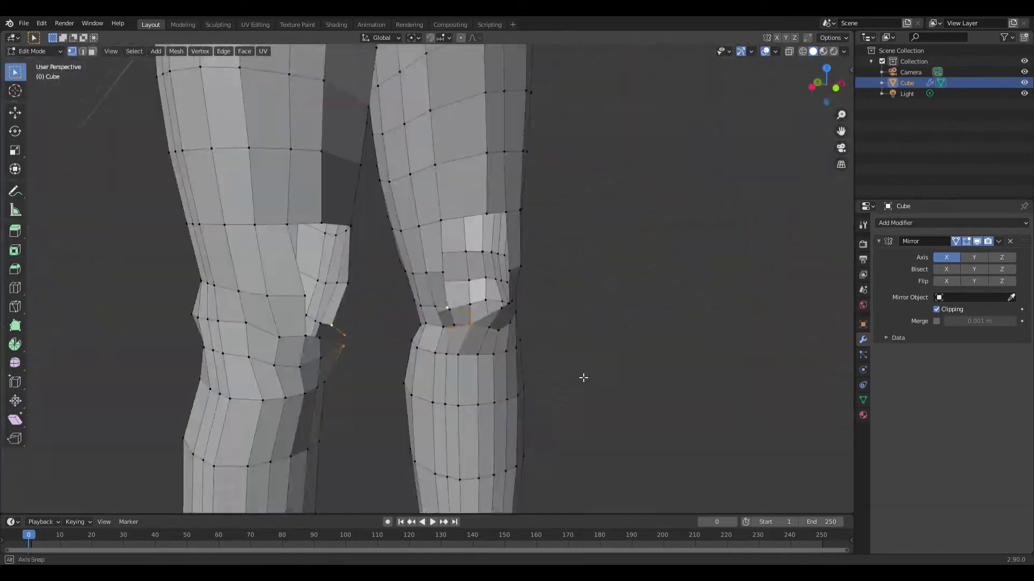
scroll(618, 393, up, 2)
middle_drag(619, 392, 687, 312)
scroll(481, 349, up, 3)
scroll(481, 349, down, 2)
key(3)
mouse_move(481, 349)
middle_down()
mouse_move(503, 380)
mouse_move(373, 312)
mouse_move(413, 388)
middle_up()
scroll(503, 379, down, 2)
scroll(374, 312, up, 3)
- Delete the leftover edges at the knee and select a face behind it
key(2)
click(369, 285)
scroll(368, 285, down, 3)
scroll(413, 388, down, 1)
scroll(413, 388, up, 2)
right_click(413, 388)
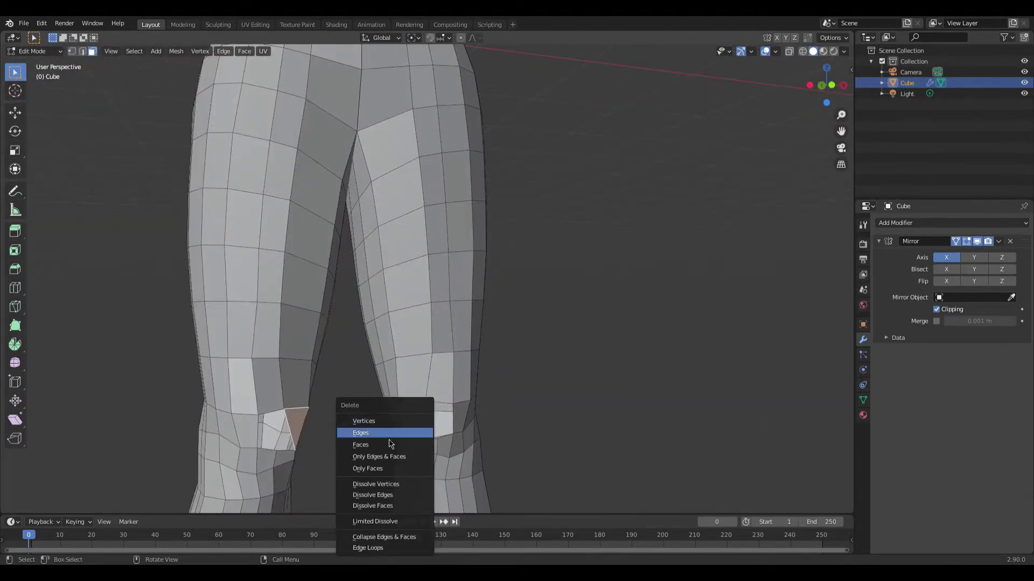
key(3)
key(k)
click(384, 142)
key(Return)
scroll(428, 334, up, 3)
scroll(518, 318, down, 4)
scroll(518, 318, up, 5)
scroll(485, 326, down, 2)
scroll(485, 326, up, 1)
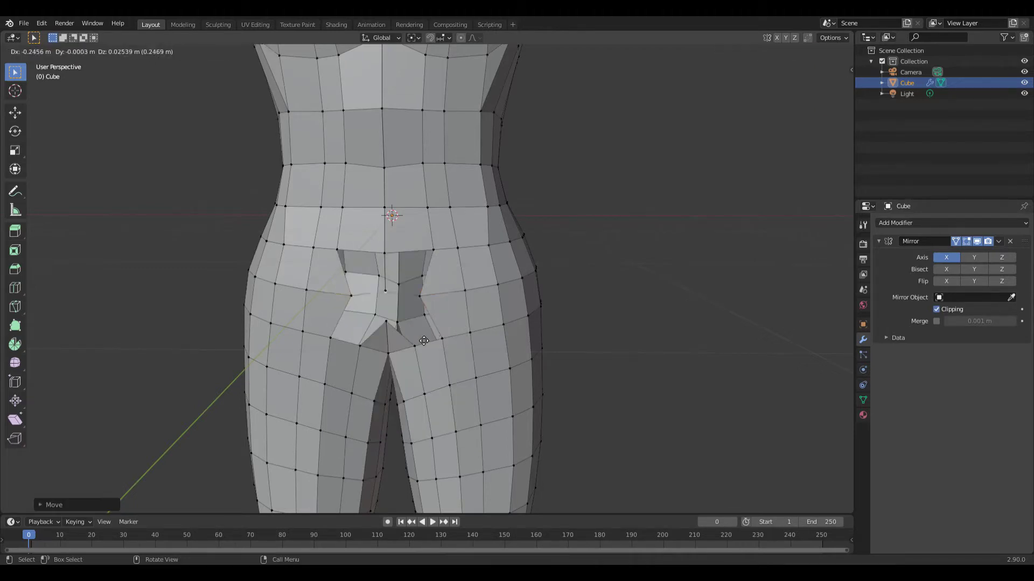
- Move the crotch vertex into place and merge it
key(1)
mouse_move(436, 347)
middle_down()
mouse_move(415, 311)
mouse_move(458, 272)
middle_up()
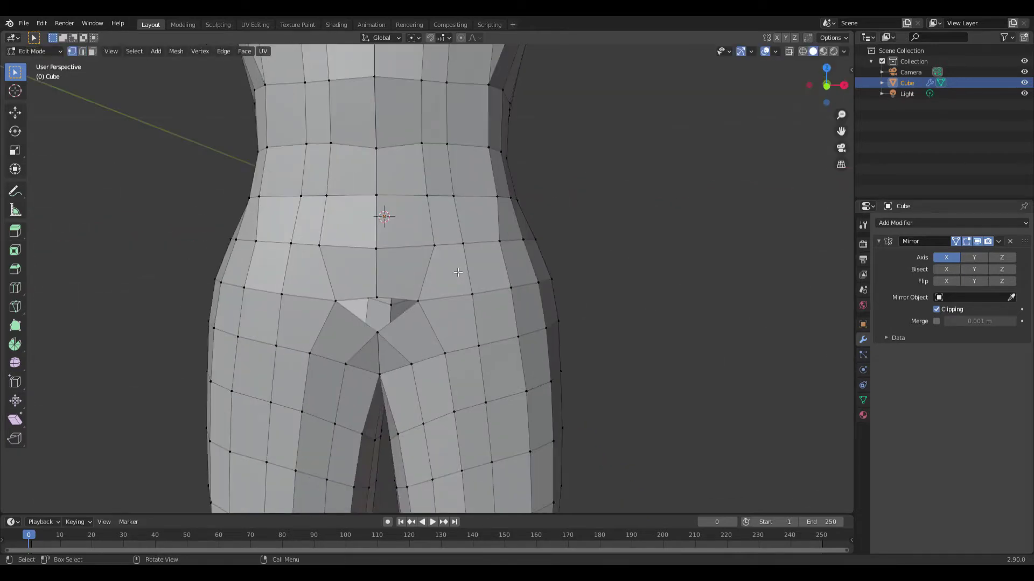
key(g)
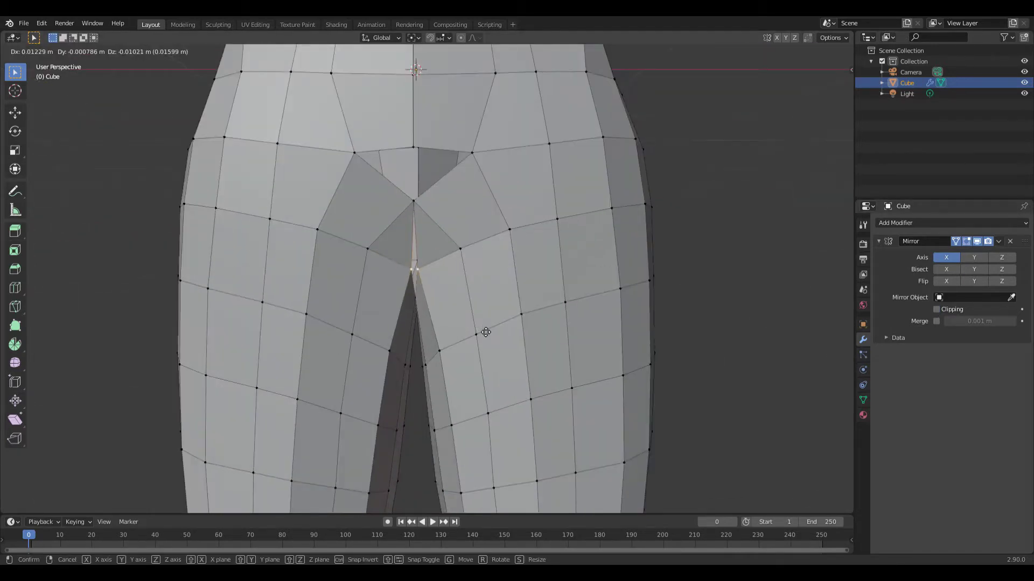
key(1)
mouse_move(715, 276)
middle_down()
mouse_move(300, 339)
mouse_move(393, 341)
mouse_move(362, 296)
mouse_move(489, 331)
mouse_move(523, 287)
middle_up()
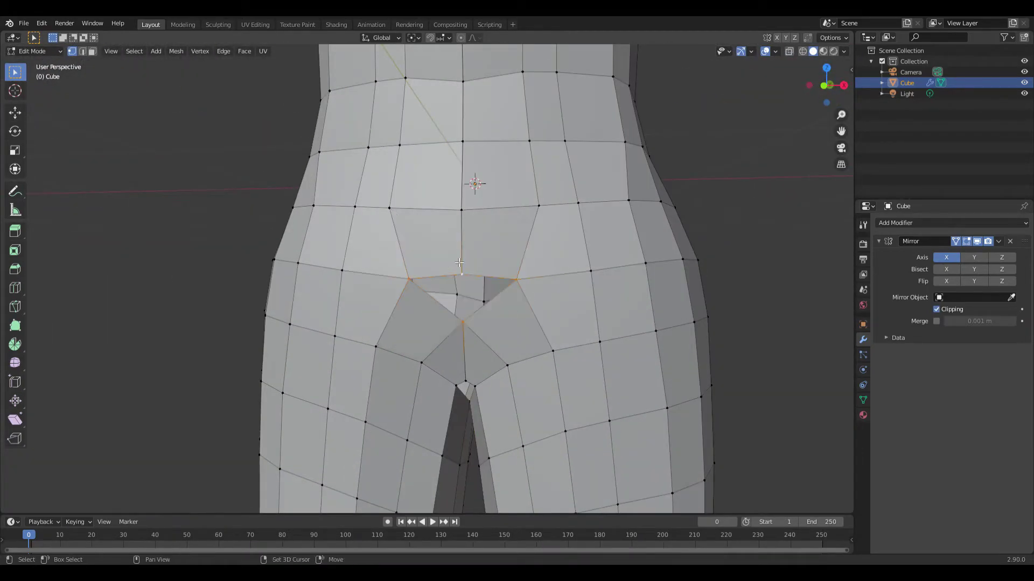
middle_drag(460, 262, 432, 232)
click(502, 401)
key(x)
- Slide an edge loop along the torso with GG
mouse_move(393, 312)
middle_down()
mouse_move(409, 301)
mouse_move(391, 291)
mouse_move(430, 412)
middle_up()
mouse_move(404, 322)
middle_down()
mouse_move(326, 330)
mouse_move(444, 363)
middle_up()
scroll(427, 229, down, 6)
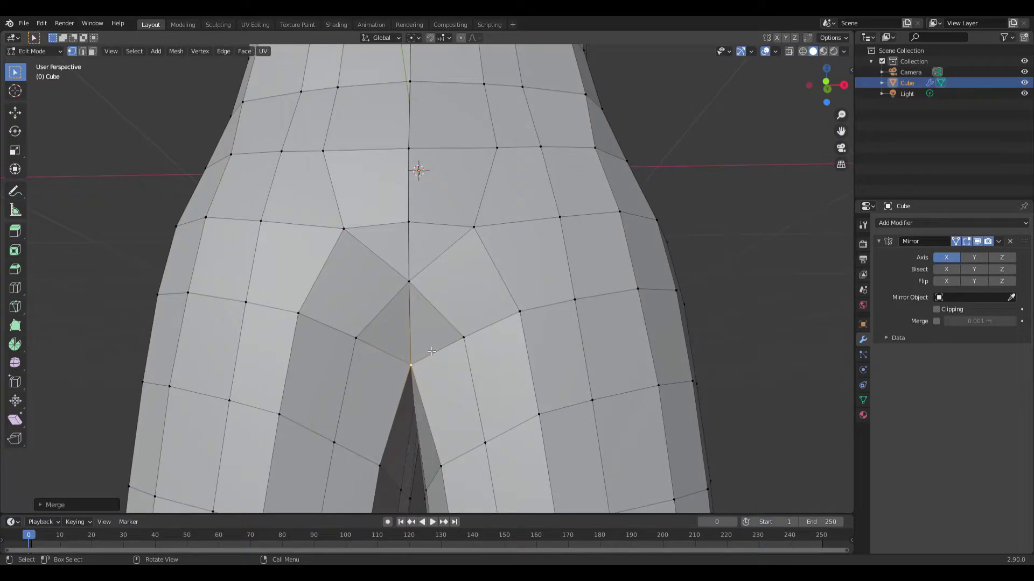
middle_drag(428, 228, 433, 337)
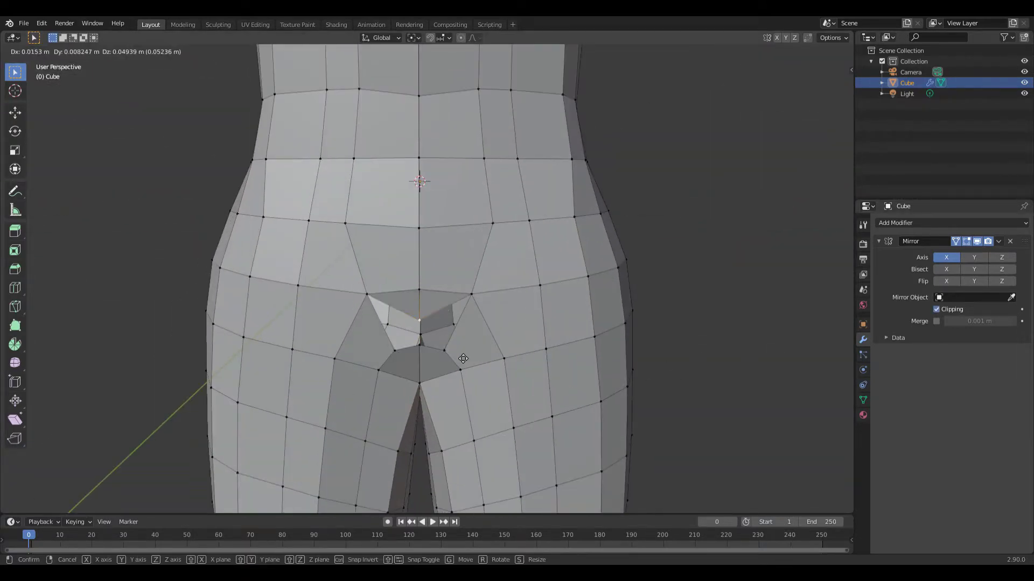
key(1)
scroll(673, 347, down, 3)
mouse_move(669, 346)
middle_down()
mouse_move(431, 345)
mouse_move(425, 355)
middle_up()
scroll(418, 355, up, 3)
key(g)
key(g)
click(433, 354)
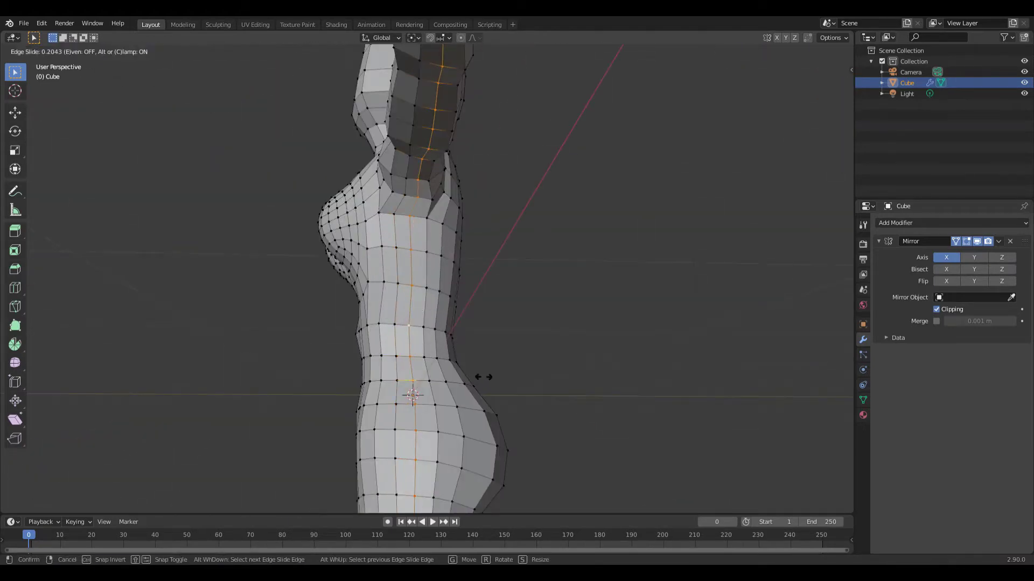
click(483, 377)
- Select the whole head mesh to split it off as Cube.001
shift+middle_drag(484, 377, 443, 279)
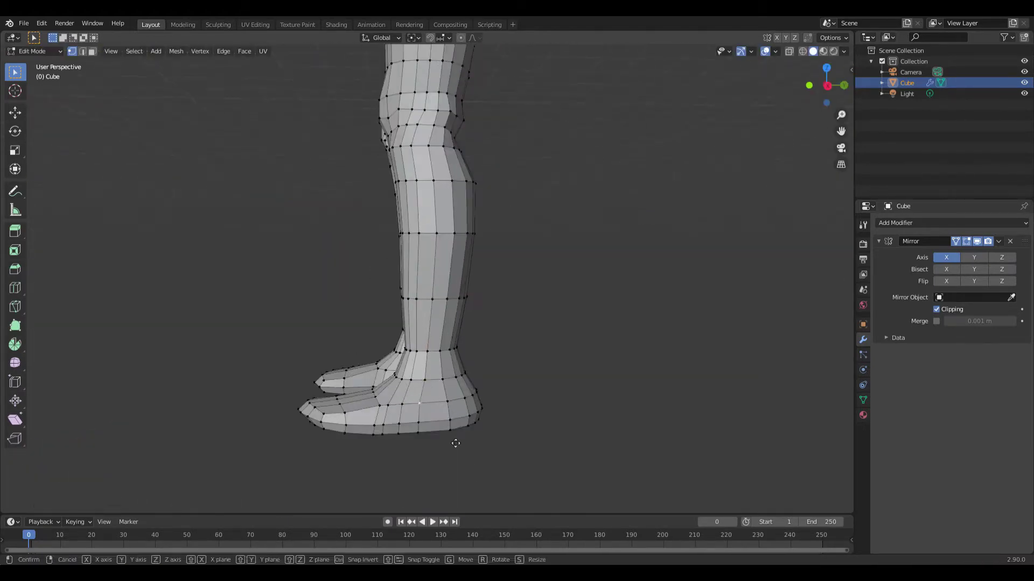
shift+middle_drag(390, 410, 463, 269)
key(x)
key(Escape)
- Finish separating the head, then reposition a stray extruded vertex at the crotch
key(p)
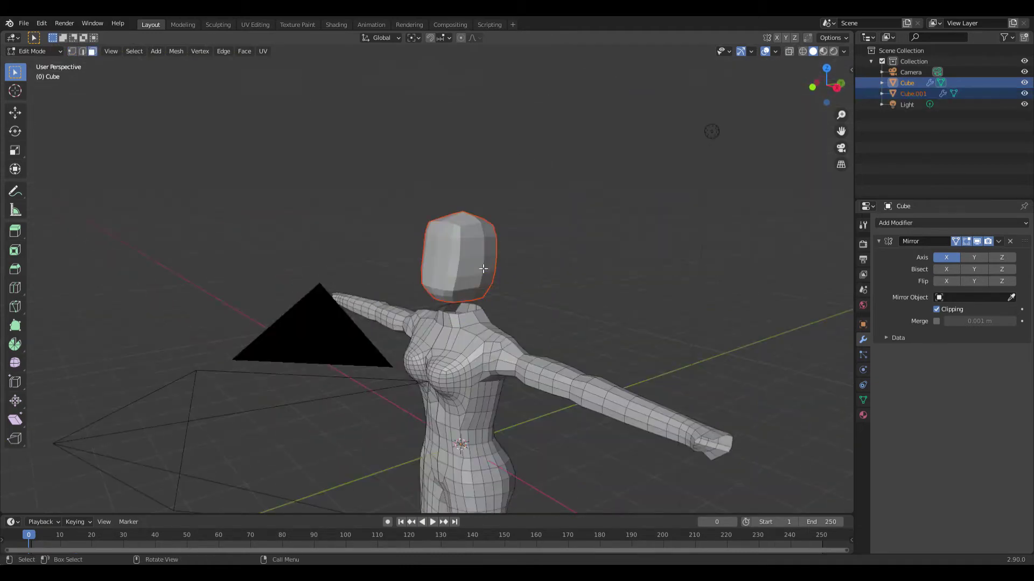
click(450, 272)
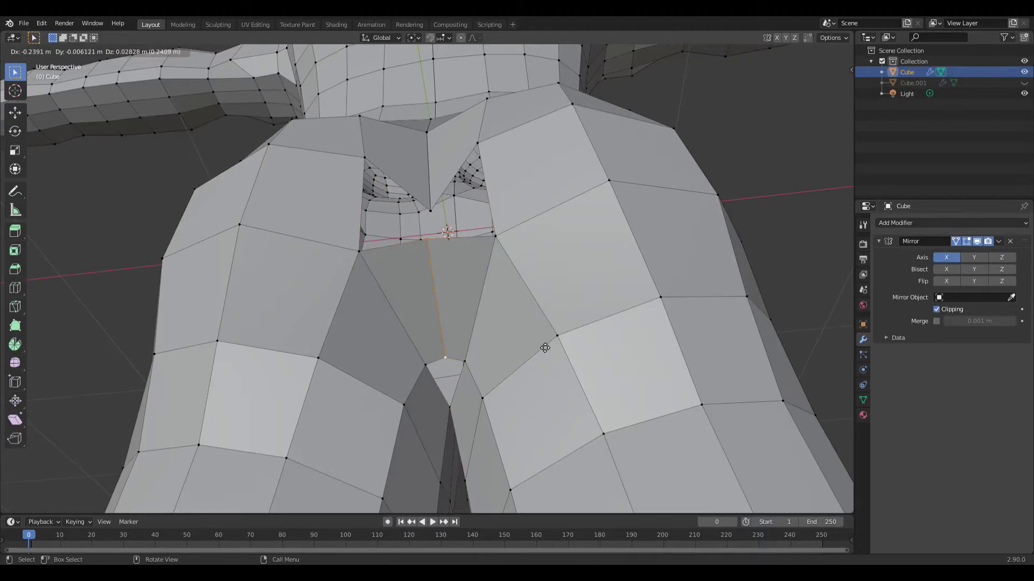
click(541, 348)
middle_drag(541, 347, 400, 328)
mouse_move(336, 286)
middle_down()
mouse_move(198, 365)
mouse_move(437, 467)
mouse_move(656, 398)
middle_up()
key(1)
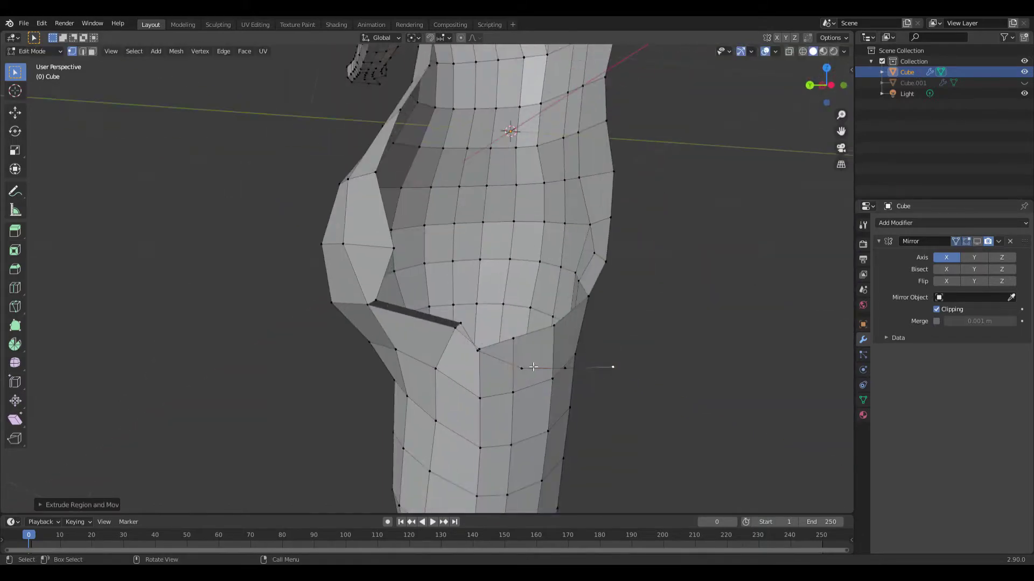
key(g)
click(669, 403)
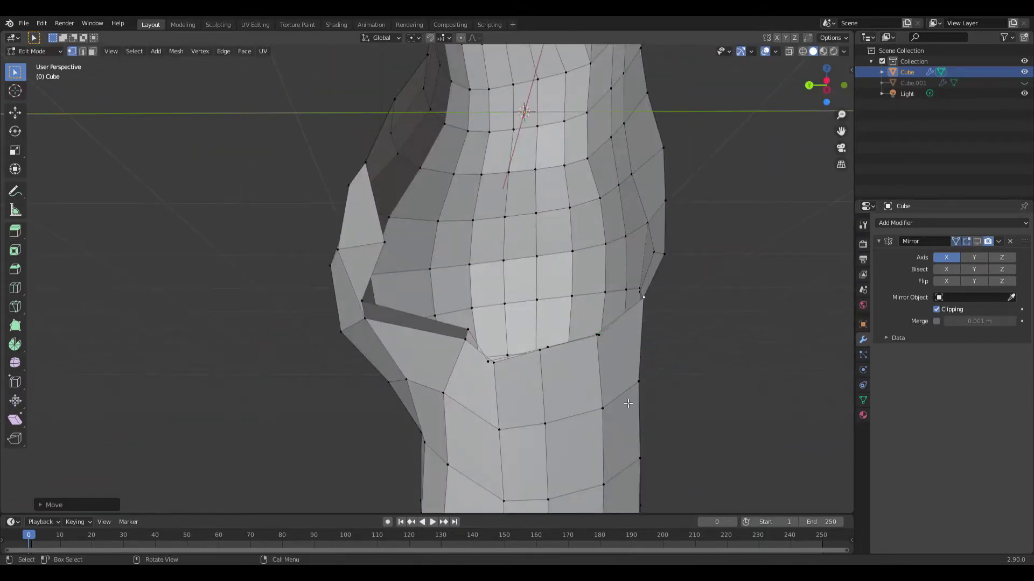
- Move the crotch vertices onto the centre seam
middle_drag(628, 403, 807, 269)
key(2)
key(1)
click(490, 235)
middle_drag(490, 236, 468, 304)
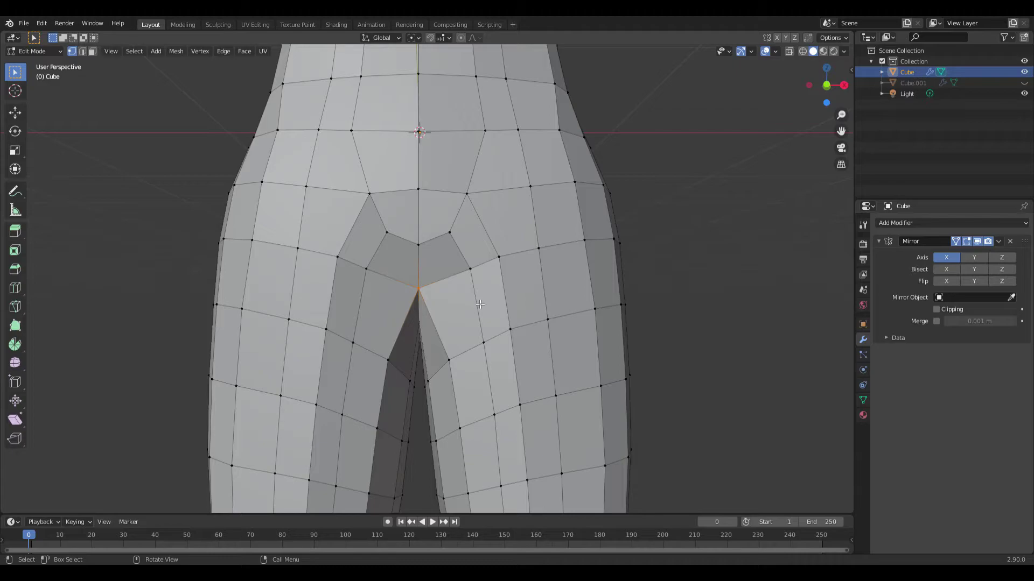
middle_drag(480, 304, 275, 376)
scroll(419, 224, up, 3)
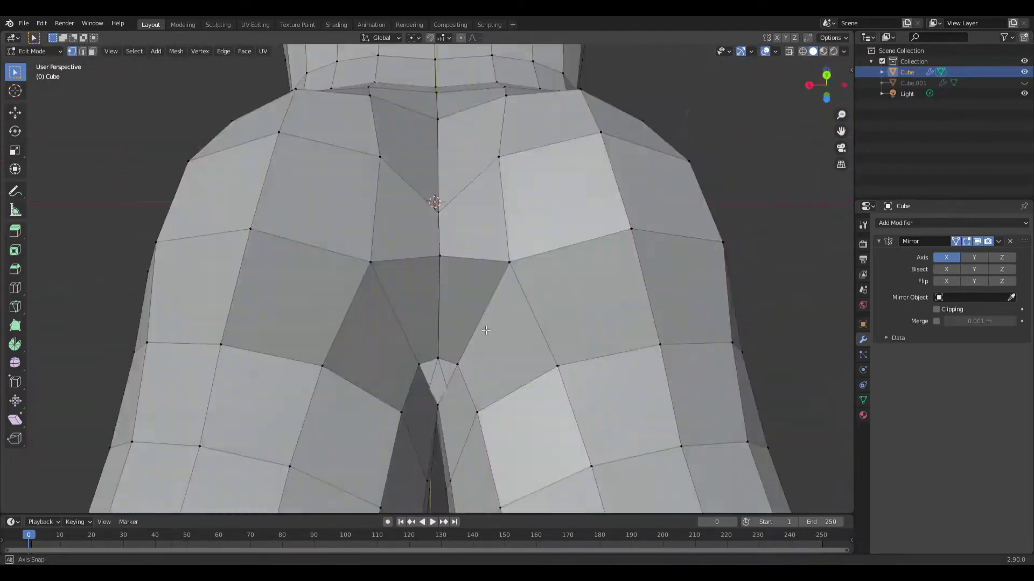
scroll(419, 223, up, 3)
scroll(419, 223, up, 1)
mouse_move(419, 223)
middle_down()
mouse_move(390, 412)
mouse_move(452, 251)
mouse_move(459, 276)
mouse_move(619, 301)
middle_up()
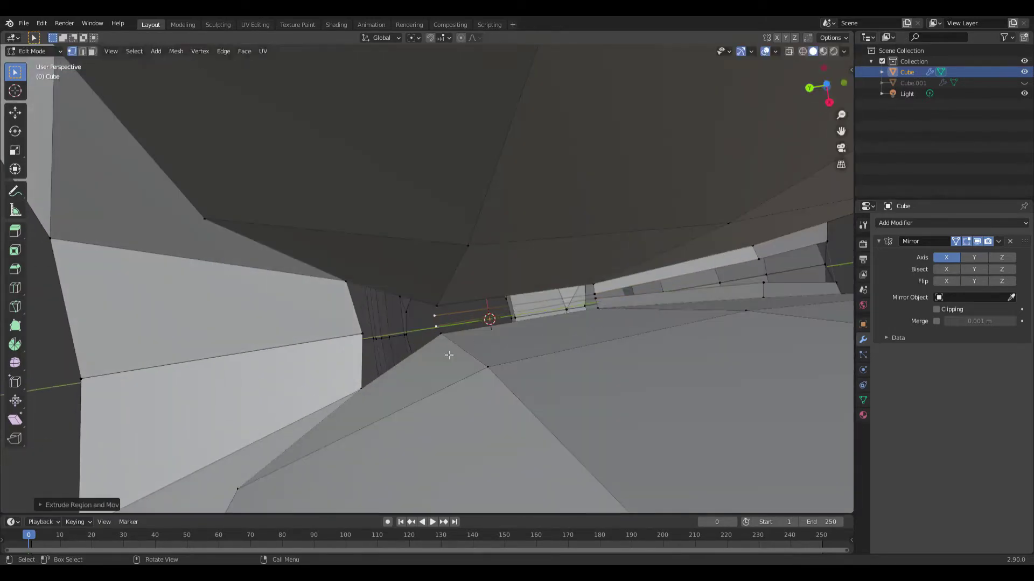
click(449, 356)
middle_drag(450, 356, 553, 116)
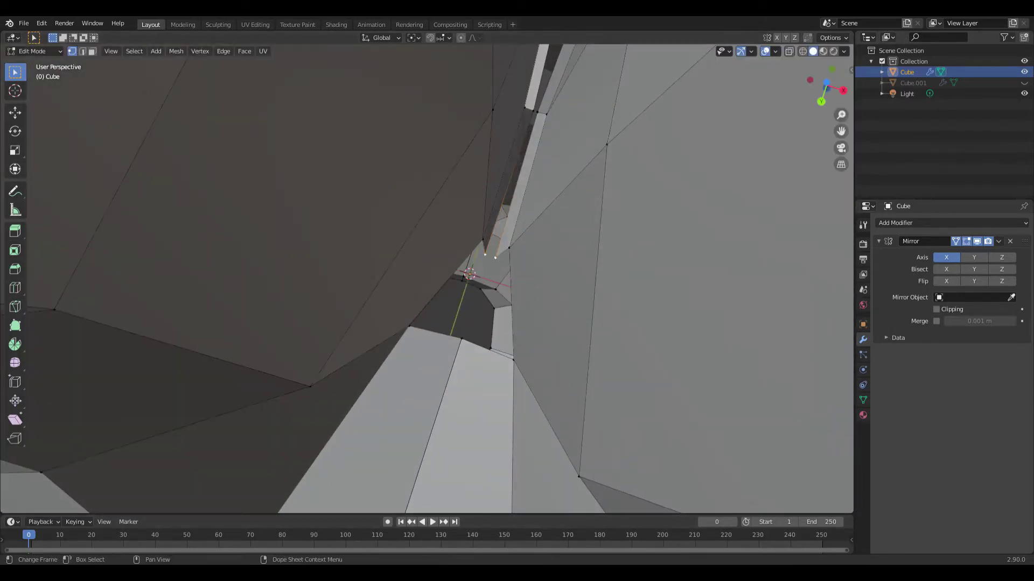
- Redo the crotch vertex move and shift the hip vertices into shape
key(ctrl+z)
mouse_move(599, 321)
middle_down()
mouse_move(470, 337)
mouse_move(492, 300)
mouse_move(464, 265)
mouse_move(463, 274)
middle_up()
key(g)
click(484, 356)
scroll(463, 274, down, 5)
scroll(579, 339, down, 3)
key(g)
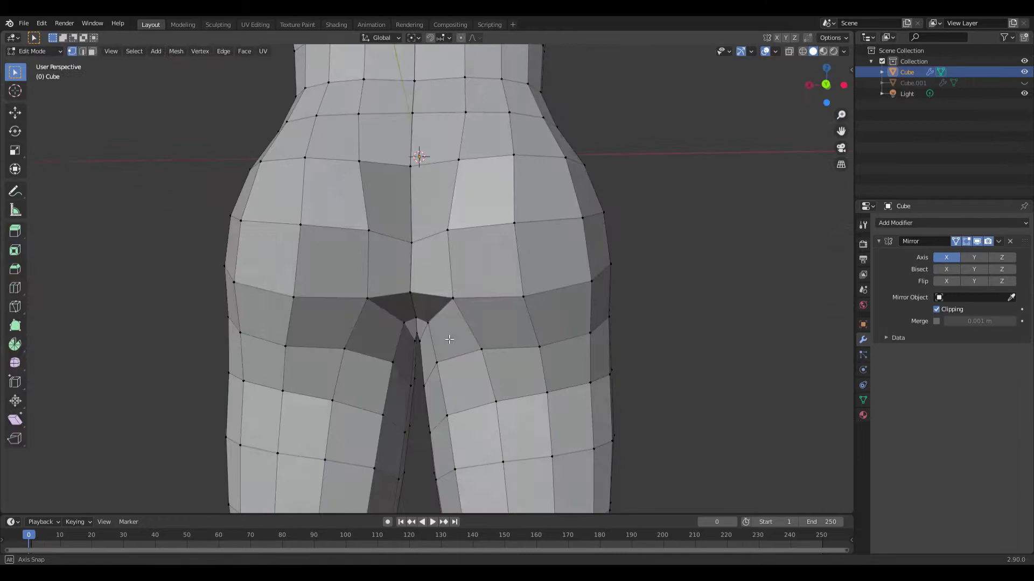
click(410, 305)
scroll(648, 296, down, 3)
scroll(544, 351, down, 3)
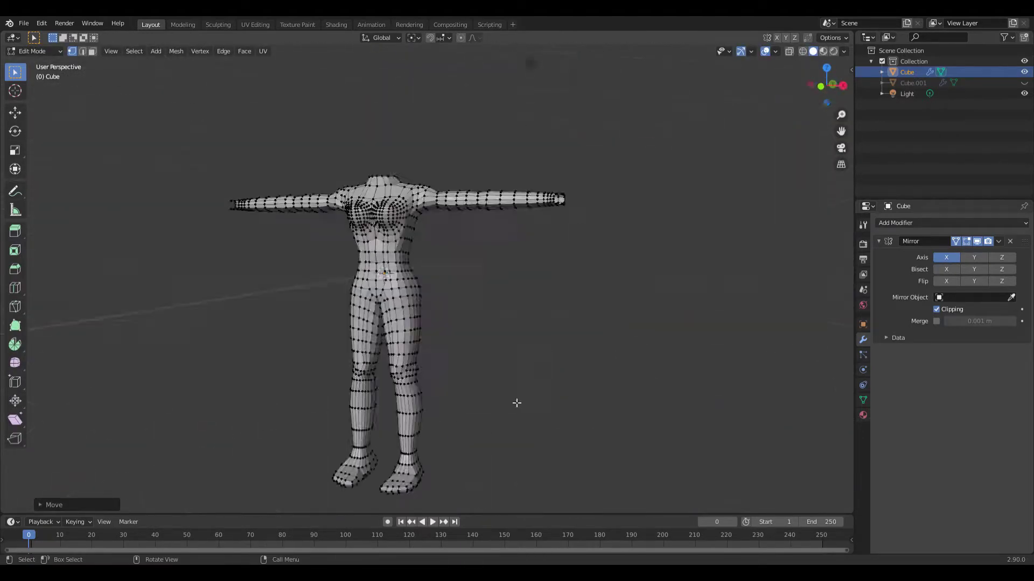
- Move and scale the wrist vertex loops to widen the arm end into a hand block
middle_drag(544, 350, 575, 309)
scroll(576, 309, up, 6)
middle_drag(619, 364, 469, 304)
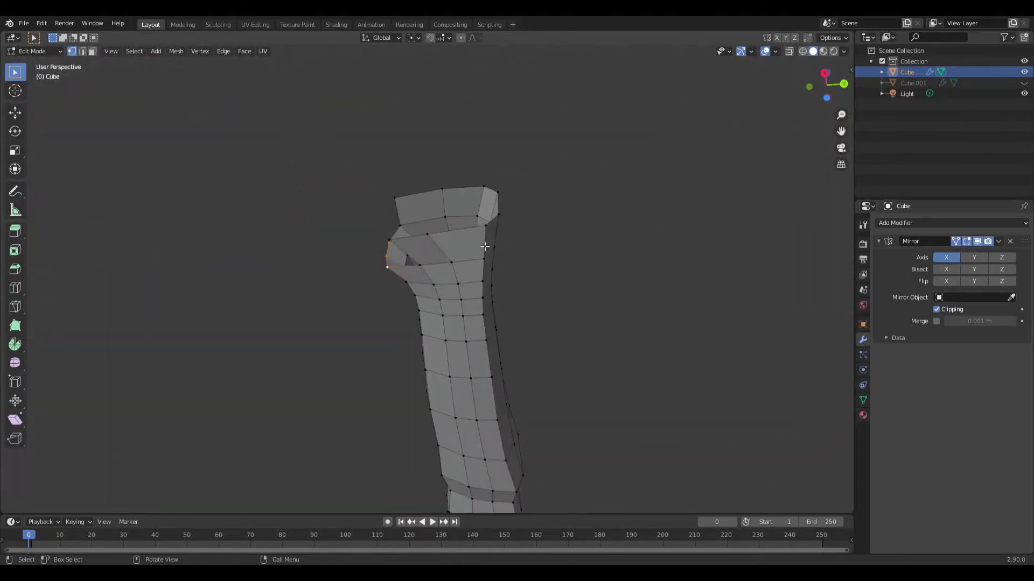
click(558, 256)
mouse_move(558, 256)
middle_down()
mouse_move(566, 369)
mouse_move(648, 180)
mouse_move(571, 449)
mouse_move(623, 423)
mouse_move(596, 443)
mouse_move(603, 454)
mouse_move(604, 415)
mouse_move(520, 412)
middle_up()
key(2)
key(1)
click(557, 468)
middle_drag(557, 468, 505, 453)
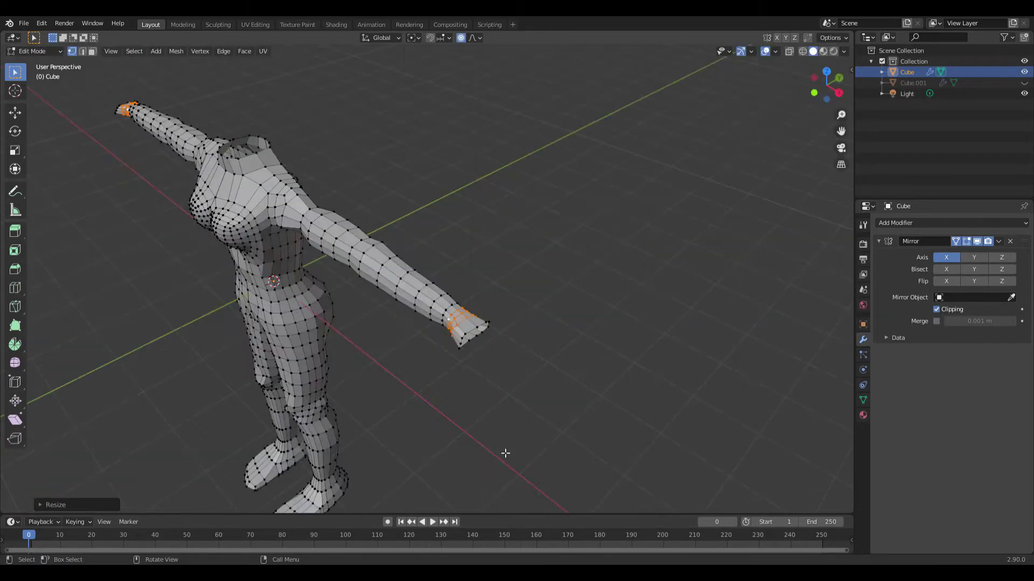
scroll(505, 453, up, 5)
mouse_move(505, 453)
middle_down()
mouse_move(555, 402)
mouse_move(468, 422)
mouse_move(517, 533)
middle_up()
click(555, 402)
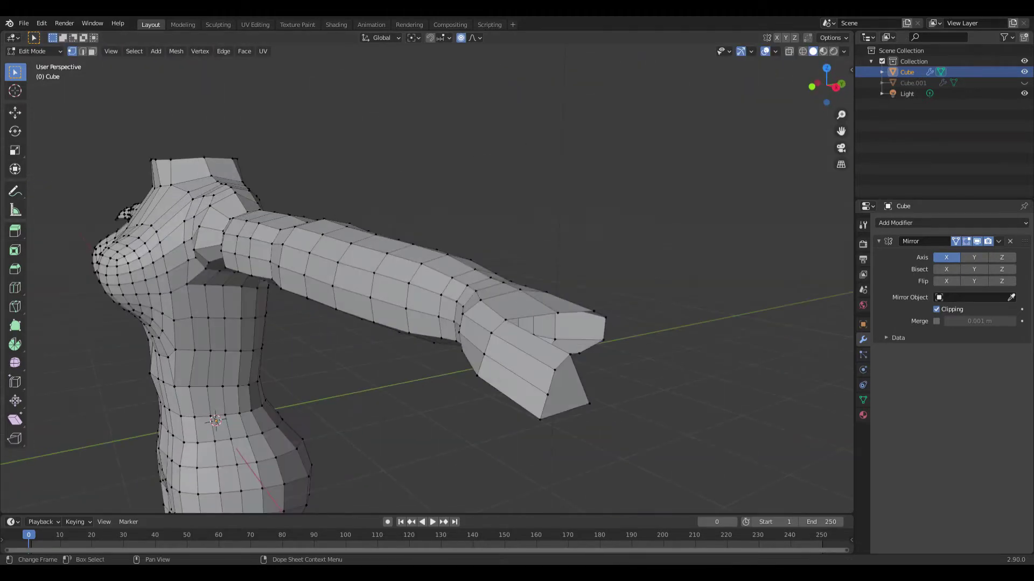
- Knife-cut and loop-cut the hand block, then move the part along X
mouse_move(484, 412)
middle_down()
mouse_move(572, 429)
mouse_move(394, 409)
mouse_move(506, 461)
middle_up()
key(g)
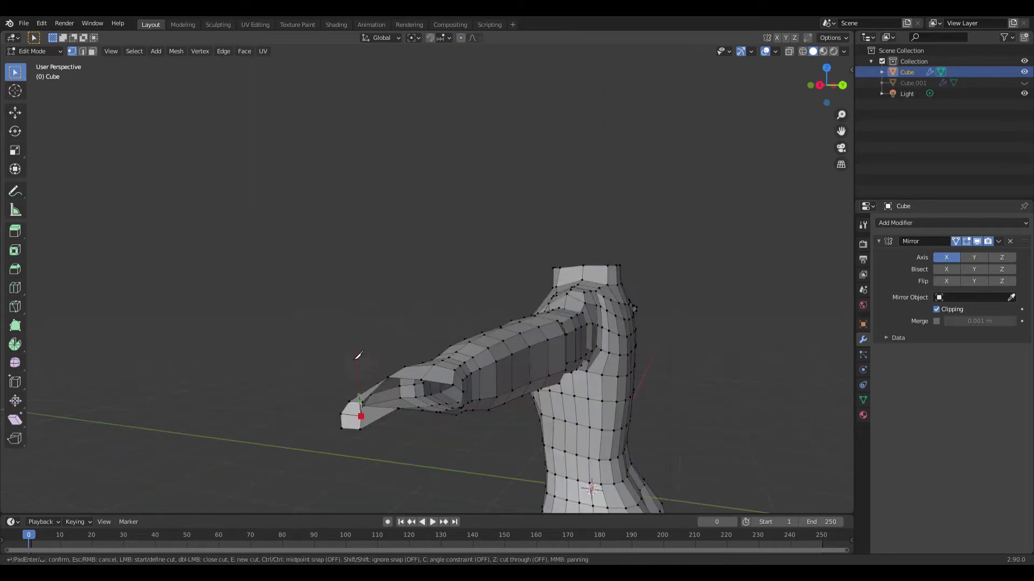
key(Return)
scroll(331, 483, up, 2)
key(Return)
mouse_move(363, 466)
middle_down()
mouse_move(536, 437)
mouse_move(590, 452)
mouse_move(494, 418)
mouse_move(454, 353)
mouse_move(466, 417)
mouse_move(560, 360)
mouse_move(621, 295)
mouse_move(390, 314)
mouse_move(415, 316)
mouse_move(277, 281)
mouse_move(484, 377)
mouse_move(567, 439)
middle_up()
key(g)
key(x)
click(466, 418)
- Extrude the hand's end face into a first finger and position its tip
key(3)
key(e)
key(x)
click(415, 316)
key(ctrl+z)
key(ctrl+z)
key(alt+z)
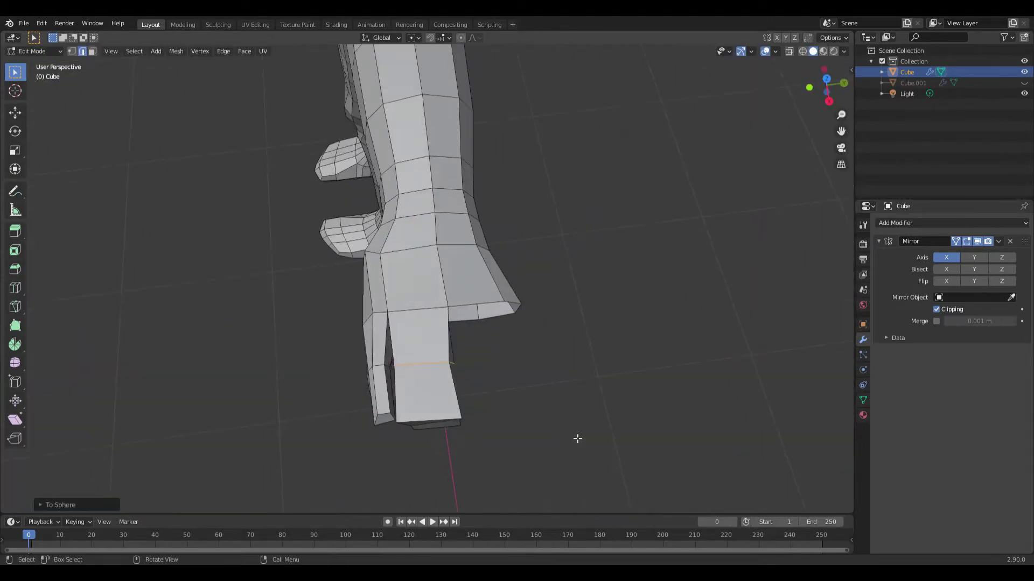
mouse_move(433, 365)
middle_down()
mouse_move(485, 377)
mouse_move(554, 304)
mouse_move(467, 350)
mouse_move(474, 404)
mouse_move(473, 369)
mouse_move(576, 474)
middle_up()
key(1)
click(522, 392)
key(g)
- Scale down the fingertip face to taper the finger
key(3)
key(c)
mouse_move(525, 450)
middle_down()
mouse_move(484, 388)
mouse_move(434, 342)
mouse_move(692, 393)
mouse_move(608, 296)
mouse_move(410, 348)
mouse_move(325, 337)
middle_up()
key(ctrl+1)
key(ctrl+z)
key(3)
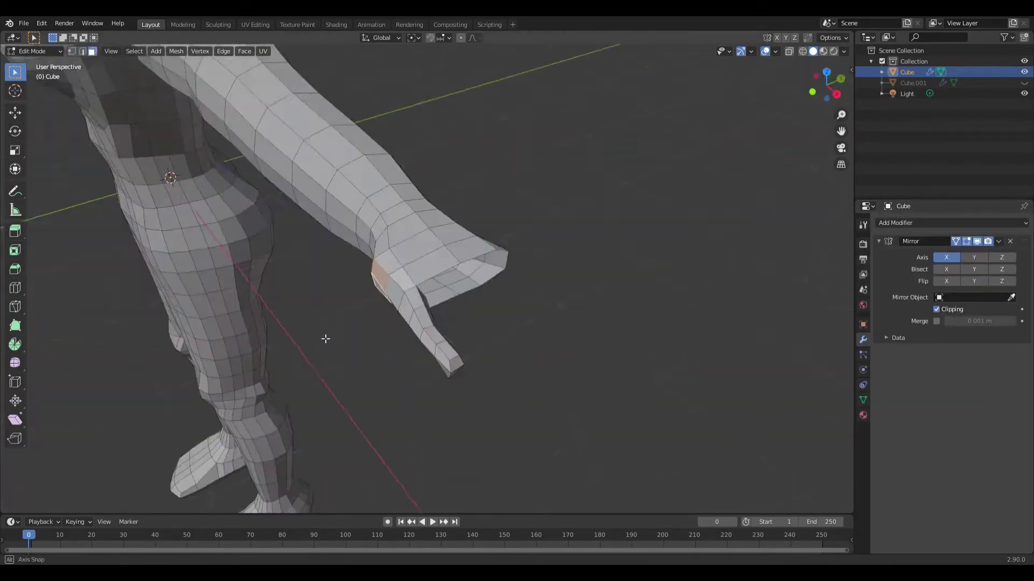
key(s)
click(357, 390)
- Select the whole finger, then the thumb-tip face for extruding
mouse_move(357, 390)
middle_down()
mouse_move(466, 398)
mouse_move(454, 403)
mouse_move(438, 337)
mouse_move(492, 332)
mouse_move(430, 377)
mouse_move(350, 410)
middle_up()
key(l)
key(1)
key(3)
click(325, 361)
- Finish extruding the thumb and angle it away from the hand
key(e)
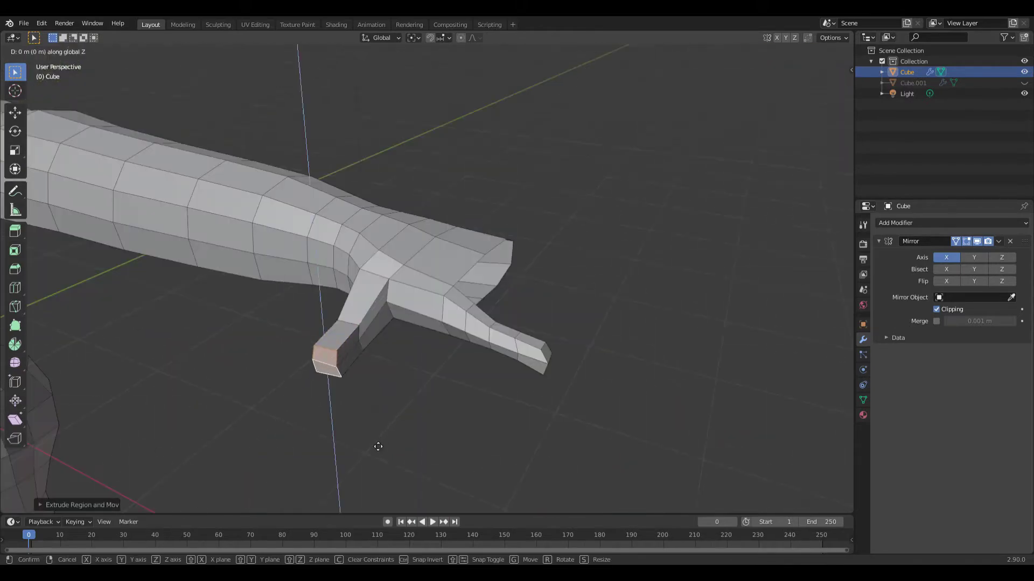
click(431, 453)
mouse_move(430, 452)
middle_down()
mouse_move(512, 422)
mouse_move(374, 385)
mouse_move(415, 415)
mouse_move(461, 330)
mouse_move(531, 352)
middle_up()
key(1)
scroll(495, 339, down, 3)
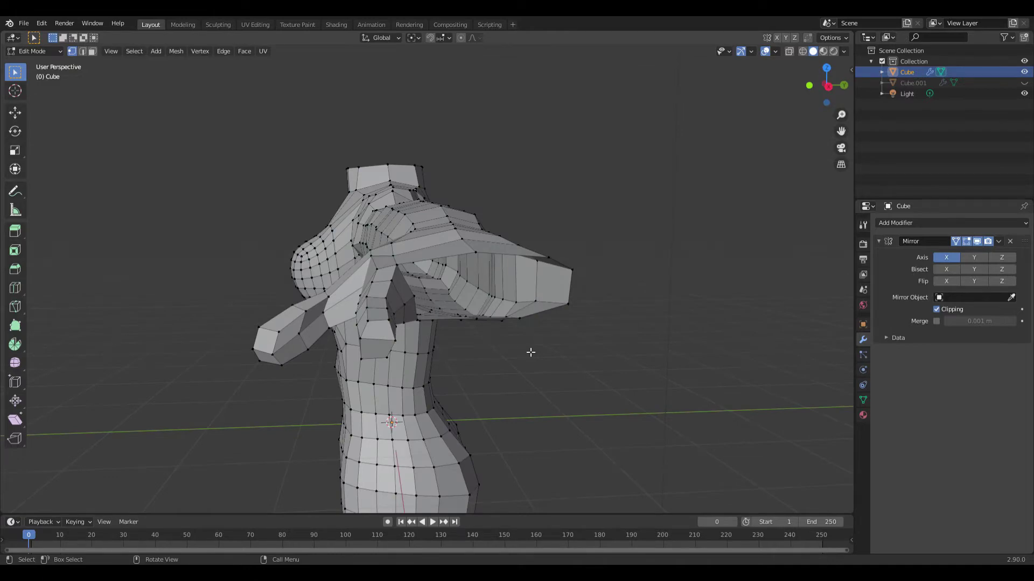
middle_drag(531, 352, 386, 268)
mouse_move(404, 305)
middle_down()
mouse_move(533, 286)
mouse_move(417, 341)
mouse_move(440, 396)
mouse_move(572, 173)
mouse_move(458, 318)
mouse_move(476, 344)
middle_up()
- With proportional editing, rotate the wrist loop on Y and lower the fingertip along Z
key(o)
key(r)
key(y)
key(Return)
key(KP_1)
key(g)
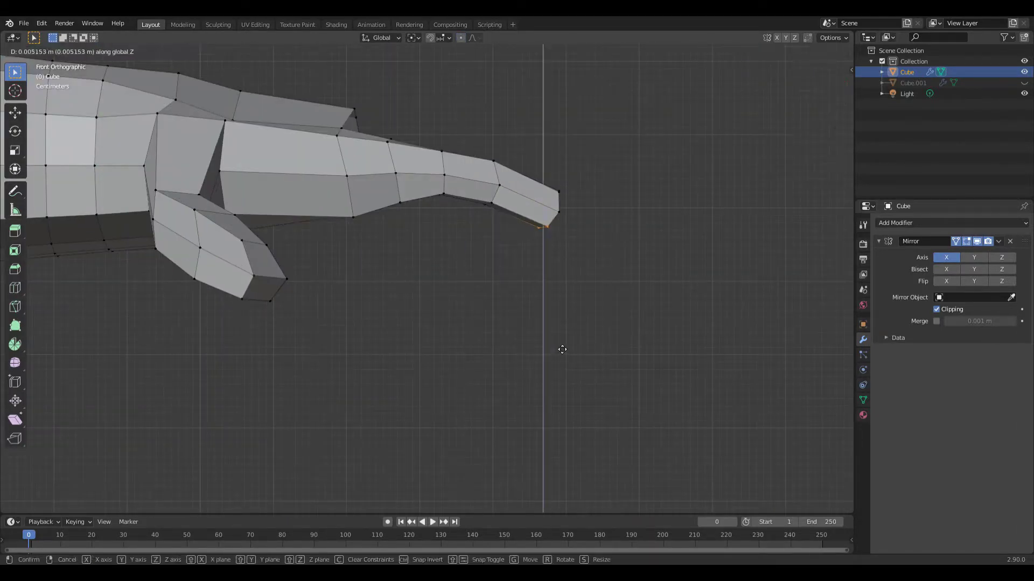
click(562, 350)
middle_drag(561, 350, 330, 360)
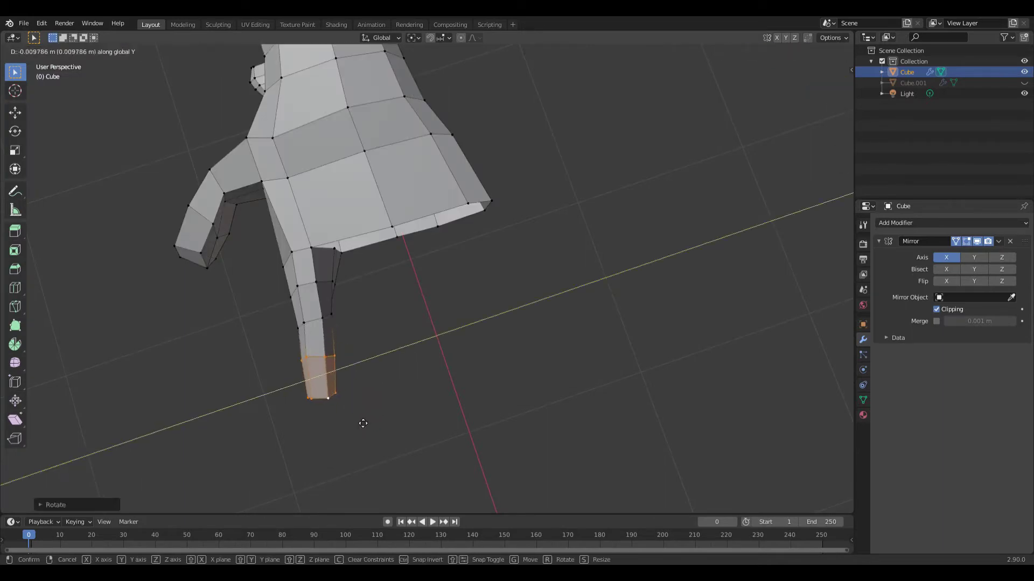
middle_drag(366, 382, 481, 398)
- Inset the fingertip face and shift its vertices along Y
key(3)
mouse_move(248, 410)
middle_down()
mouse_move(532, 387)
mouse_move(403, 288)
mouse_move(409, 247)
middle_up()
key(i)
click(533, 386)
key(1)
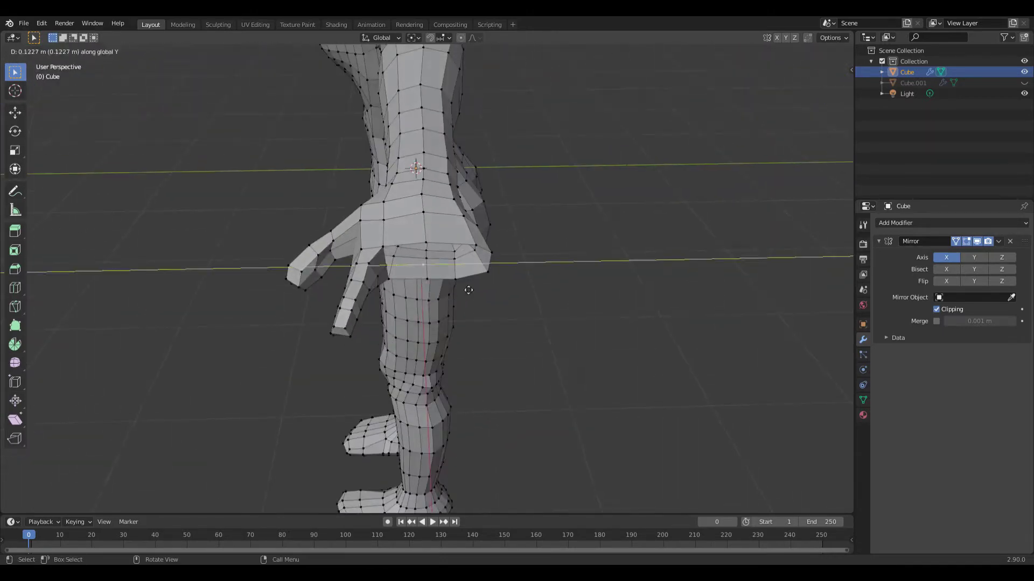
click(460, 292)
scroll(349, 280, up, 5)
mouse_move(423, 270)
middle_down()
mouse_move(503, 166)
mouse_move(542, 382)
mouse_move(458, 304)
middle_up()
- Scale and round off the extruded finger
key(3)
click(532, 384)
scroll(532, 384, down, 3)
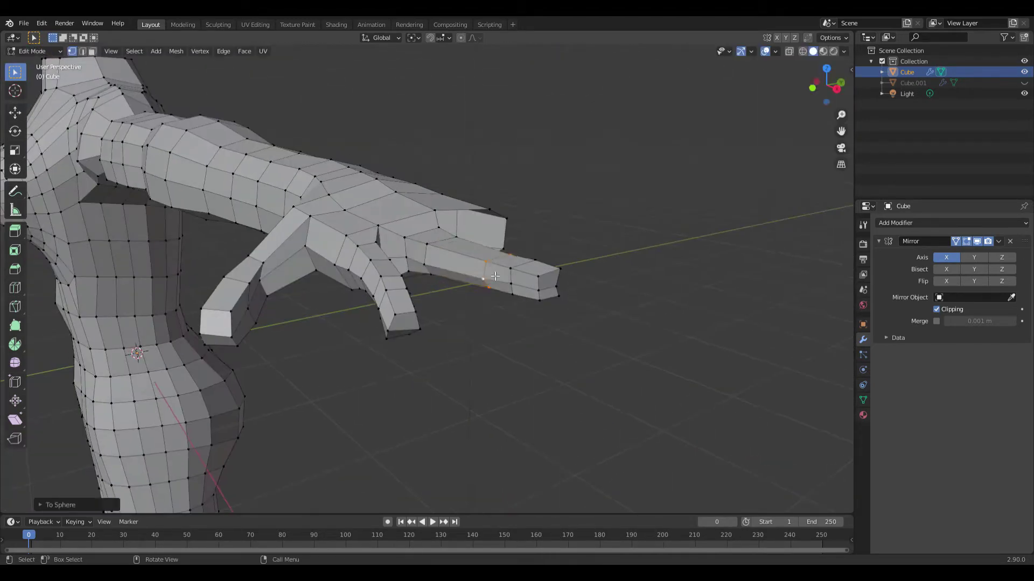
key(Return)
middle_drag(564, 301, 518, 298)
scroll(518, 298, up, 2)
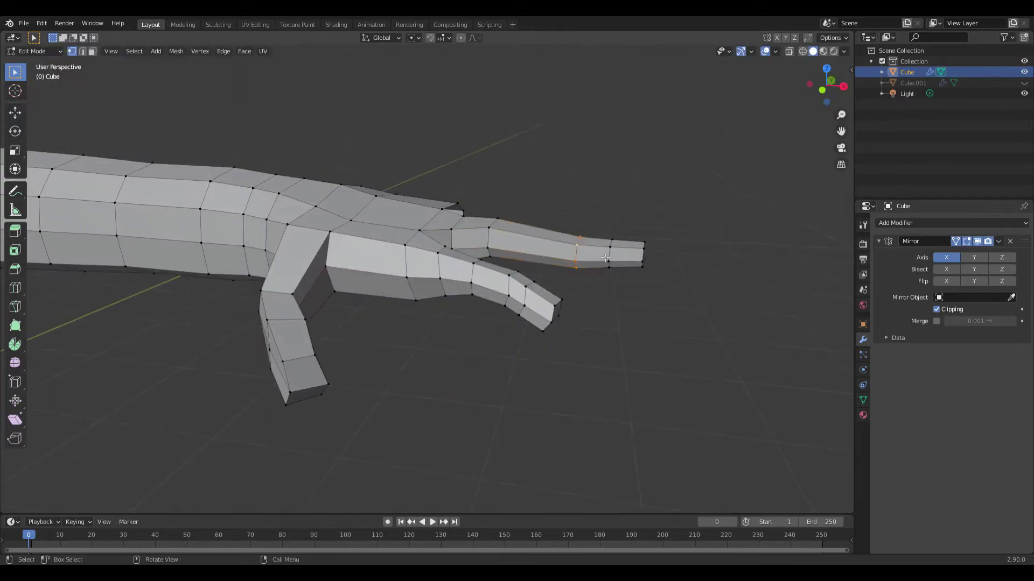
- Select the next fingertip faces and move them into place
click(605, 259)
mouse_move(604, 350)
middle_down()
mouse_move(489, 431)
mouse_move(323, 323)
middle_up()
key(g)
click(231, 303)
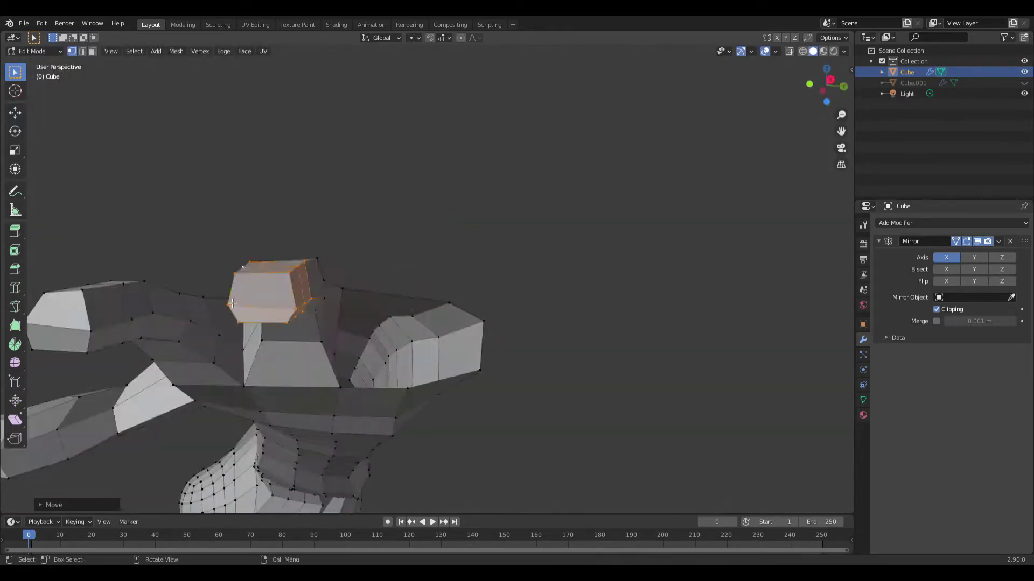
- Slide a hand vertex, then select the wrist edge loop and scale it tighter
key(shift+v)
middle_drag(231, 303, 250, 385)
scroll(249, 385, down, 2)
middle_drag(394, 382, 472, 415)
scroll(472, 415, up, 2)
alt+click(282, 413)
key(s)
click(282, 413)
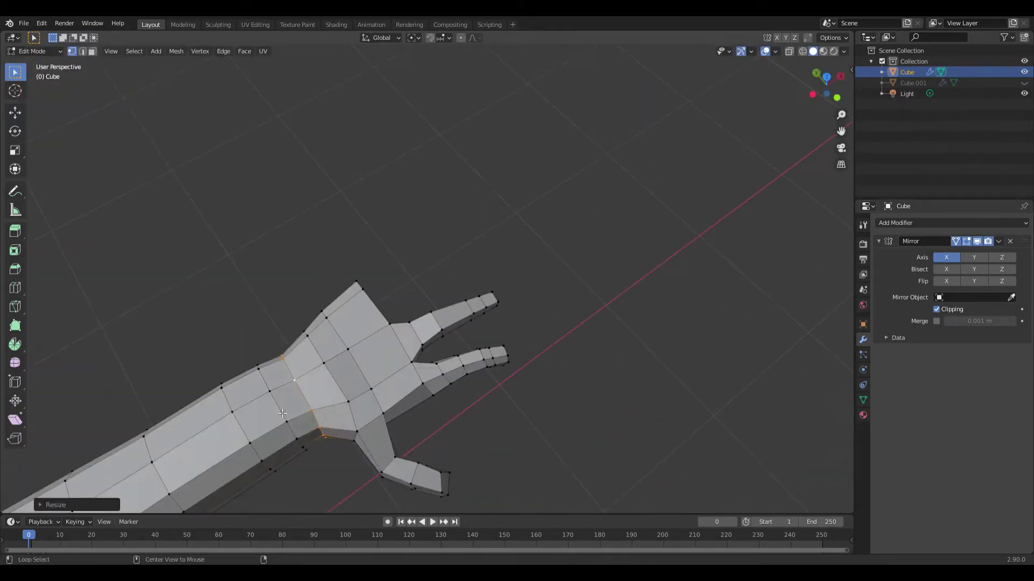
click(292, 481)
mouse_move(291, 481)
middle_down()
mouse_move(365, 300)
mouse_move(357, 392)
mouse_move(300, 461)
middle_up()
scroll(358, 393, up, 2)
- Attempt X-axis moves on the hand selection, cancelling them and the vertex slide
key(g)
key(x)
right_click(357, 408)
scroll(357, 408, down, 3)
scroll(450, 397, up, 3)
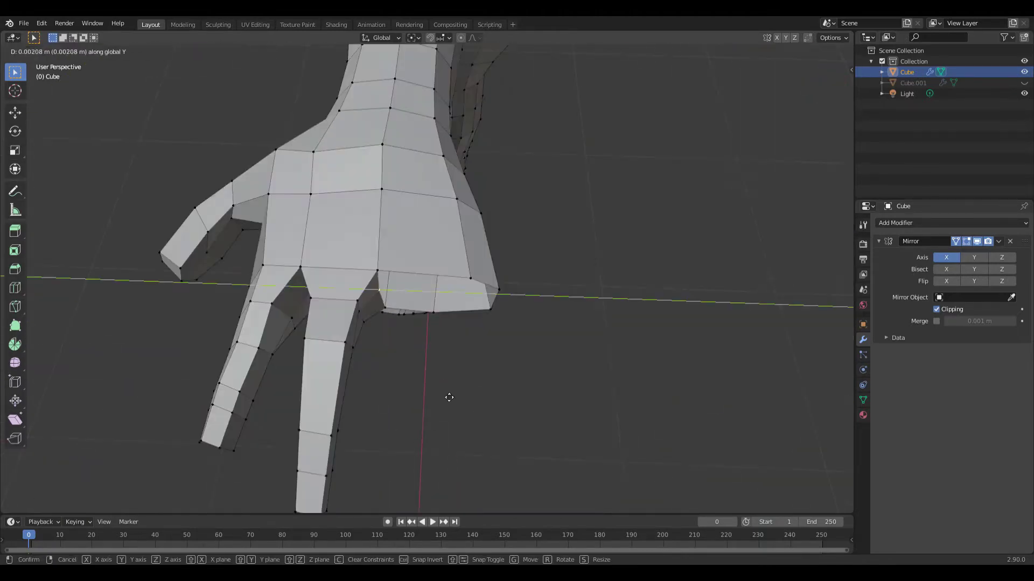
key(g)
key(x)
right_click(354, 388)
scroll(353, 387, down, 3)
scroll(475, 387, up, 3)
mouse_move(354, 387)
middle_down()
mouse_move(474, 388)
mouse_move(439, 246)
middle_up()
right_click(462, 367)
scroll(463, 366, down, 3)
mouse_move(446, 361)
middle_down()
mouse_move(418, 362)
mouse_move(466, 389)
middle_up()
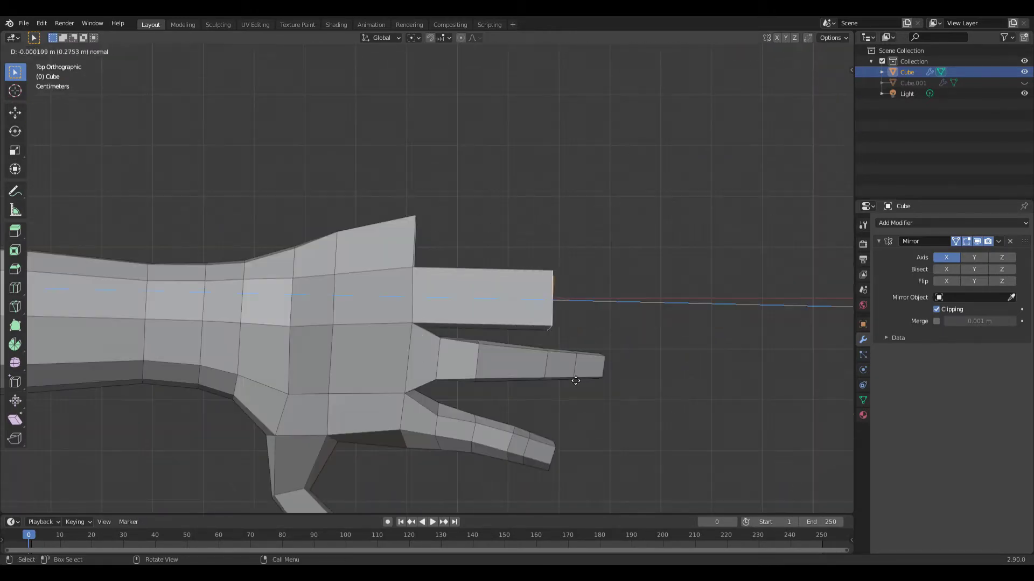
- Select a finger's edge loop and add a loop cut across the finger
key(2)
alt+click(466, 389)
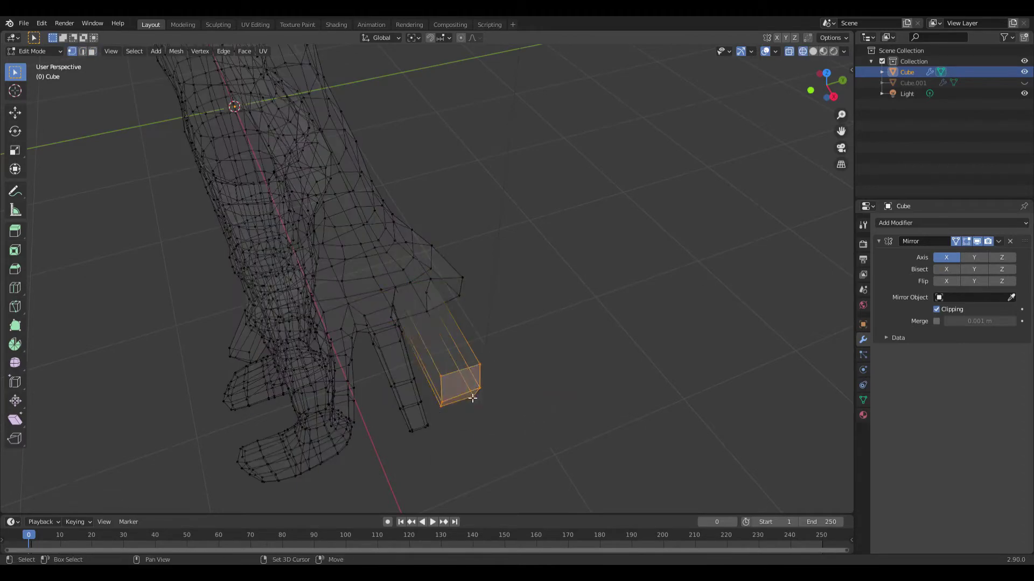
key(ctrl+r)
click(426, 350)
mouse_move(425, 349)
middle_down()
mouse_move(437, 381)
mouse_move(529, 394)
middle_up()
scroll(437, 381, down, 5)
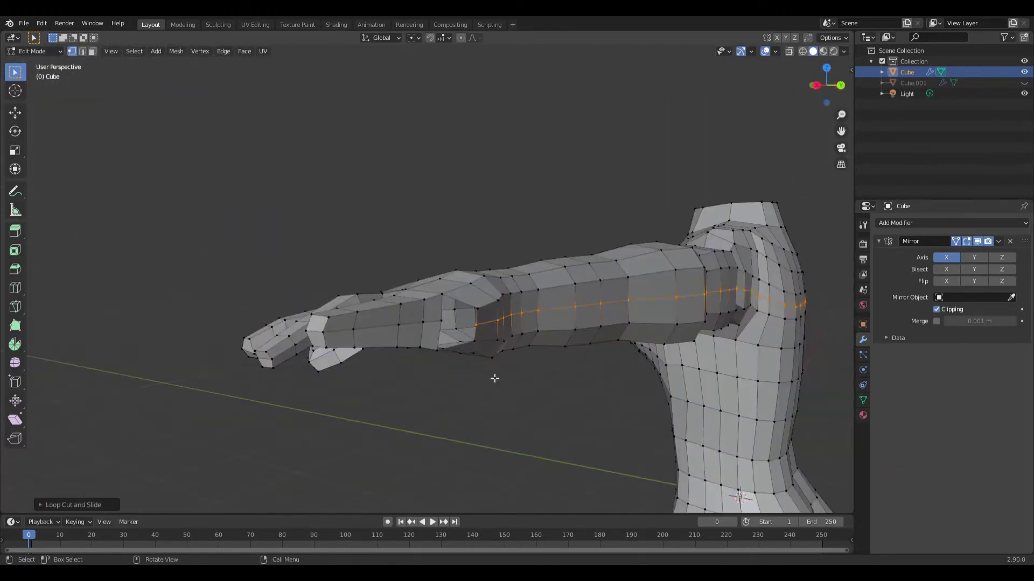
scroll(244, 426, up, 3)
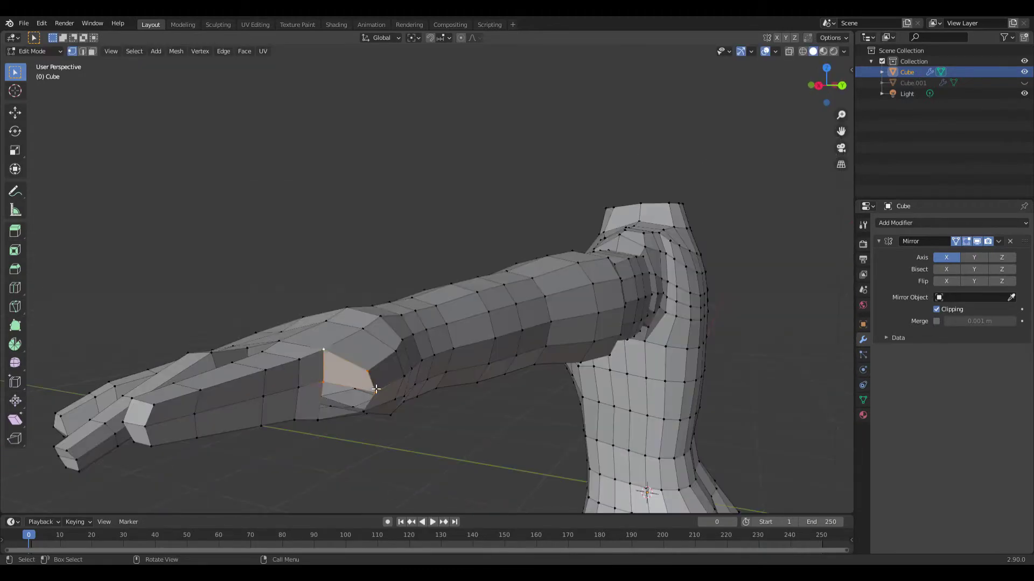
- Move the finger faces into splayed positions and inspect the finished hand
key(3)
middle_drag(245, 425, 381, 468)
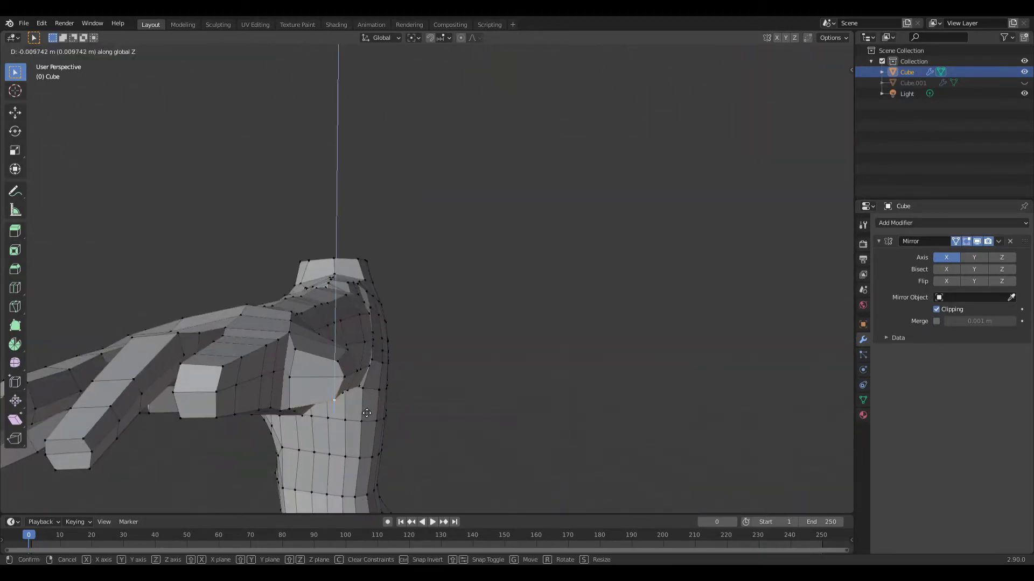
middle_drag(331, 393, 395, 458)
mouse_move(494, 418)
middle_down()
mouse_move(462, 383)
mouse_move(267, 432)
mouse_move(474, 392)
mouse_move(427, 442)
middle_up()
scroll(492, 414, up, 2)
key(3)
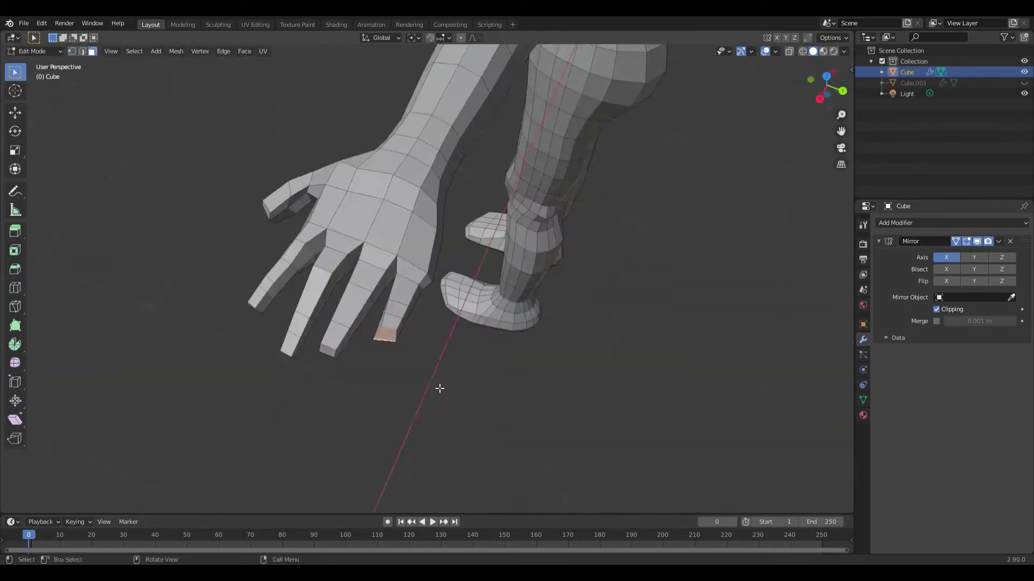
click(435, 403)
mouse_move(435, 402)
middle_down()
mouse_move(402, 394)
mouse_move(420, 377)
middle_up()
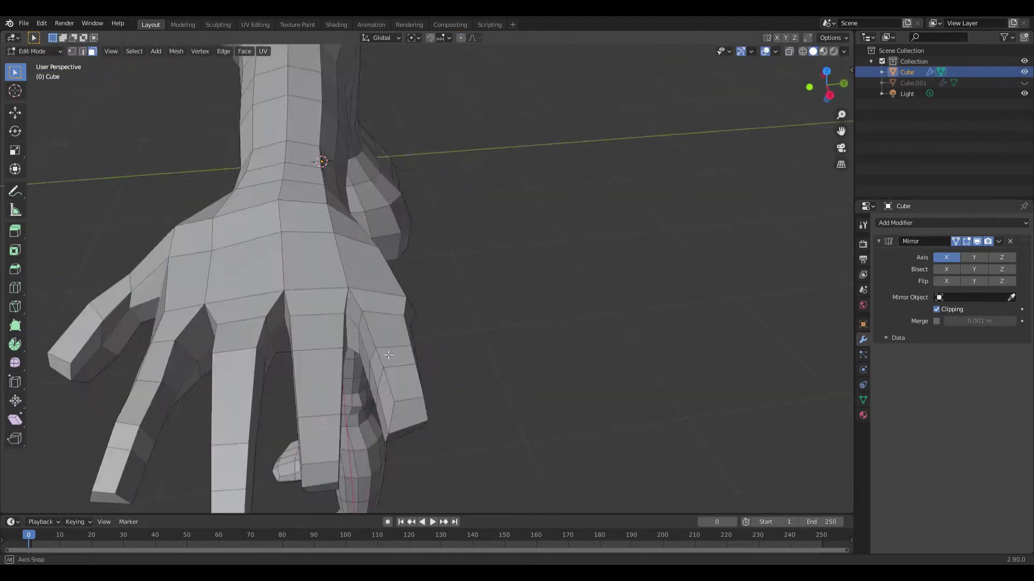
scroll(436, 344, up, 4)
middle_drag(410, 286, 522, 324)
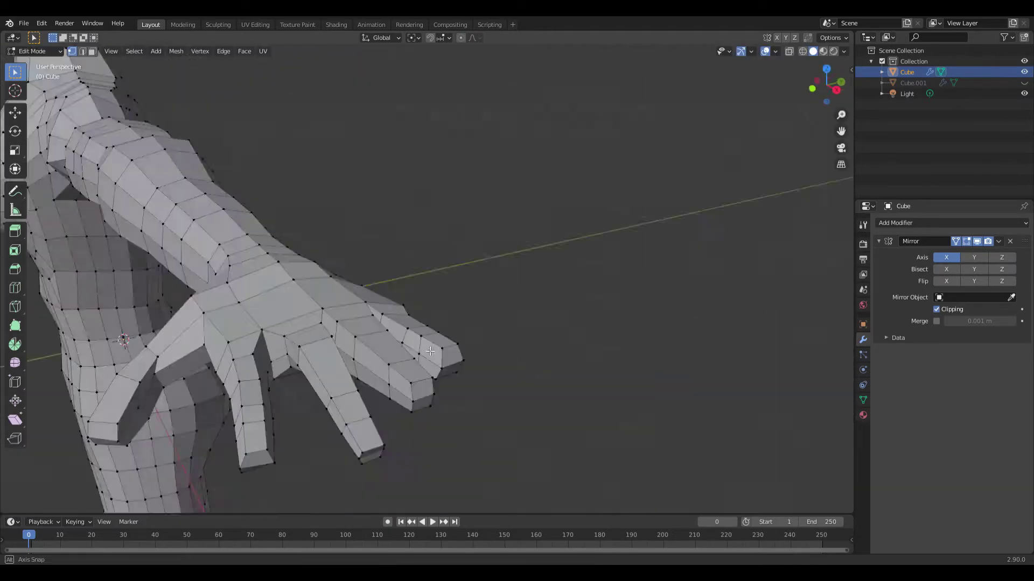
scroll(522, 324, down, 5)
middle_drag(523, 324, 506, 418)
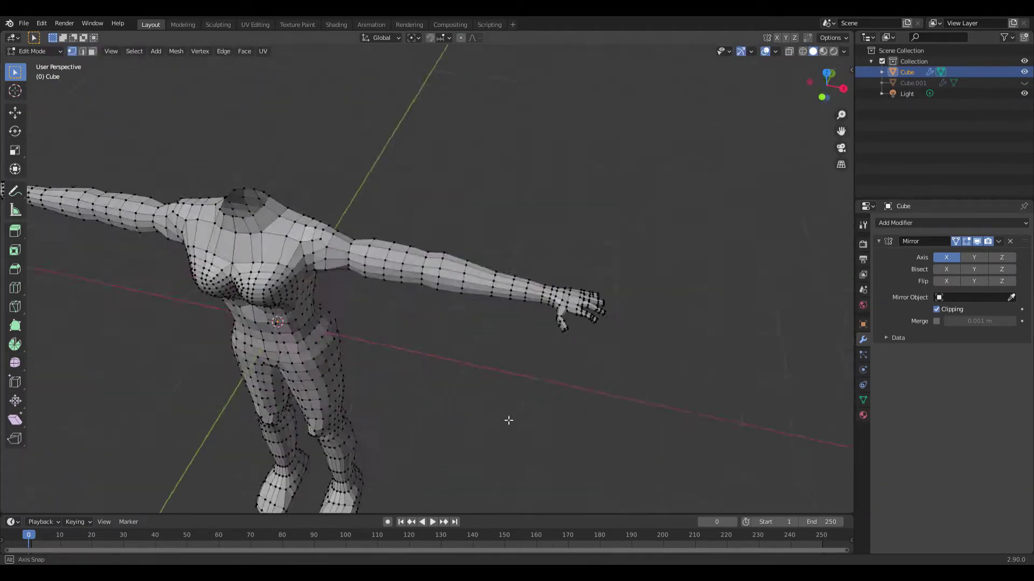
- Save the Mononoke princess file and inset the faces across the front waist
key(ctrl+s)
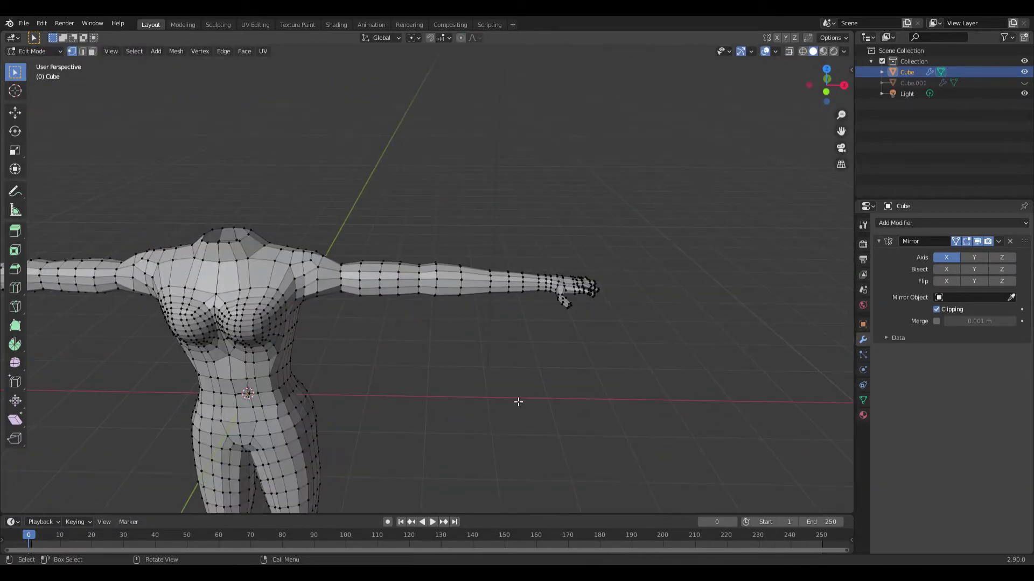
mouse_move(518, 402)
middle_down()
mouse_move(430, 363)
mouse_move(252, 362)
mouse_move(358, 388)
middle_up()
key(3)
key(c)
drag(355, 372, 387, 310)
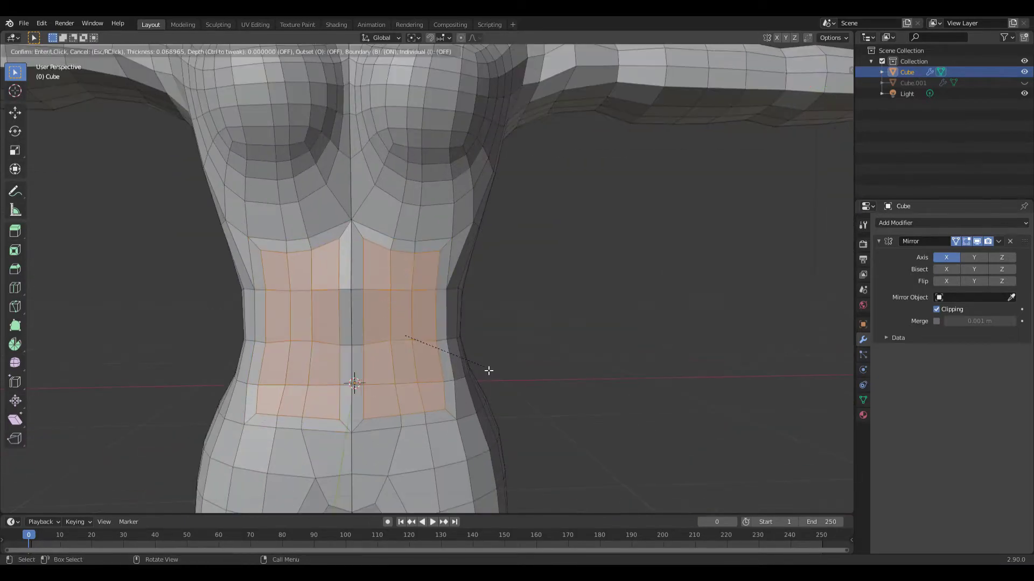
key(Escape)
- Check the knee area and return to Object Mode showing the whole figure
key(1)
scroll(488, 370, down, 5)
scroll(544, 371, up, 5)
mouse_move(545, 372)
middle_down()
mouse_move(485, 388)
mouse_move(468, 352)
mouse_move(498, 324)
mouse_move(512, 416)
mouse_move(565, 403)
middle_up()
key(Tab)
scroll(560, 350, down, 5)
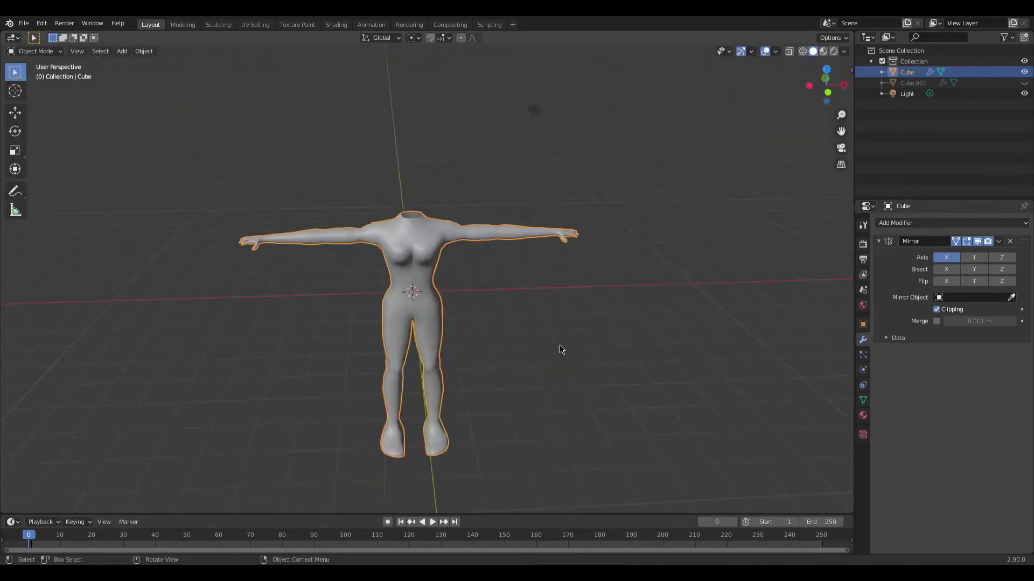
- In the Sculpting workspace, shape the hips and legs with Smooth and Grab brushes
click(218, 25)
key(shift+s)
mouse_move(334, 259)
middle_down()
mouse_move(381, 231)
mouse_move(550, 322)
mouse_move(526, 411)
mouse_move(415, 305)
middle_up()
scroll(443, 374, down, 2)
key(g)
mouse_move(436, 264)
middle_down()
mouse_move(388, 209)
mouse_move(522, 138)
mouse_move(454, 264)
mouse_move(276, 215)
mouse_move(457, 394)
mouse_move(403, 271)
mouse_move(427, 401)
middle_up()
key(shift+s)
key(g)
scroll(430, 263, up, 3)
- Enlarge the brush and smooth the back of the body and feet
key(f)
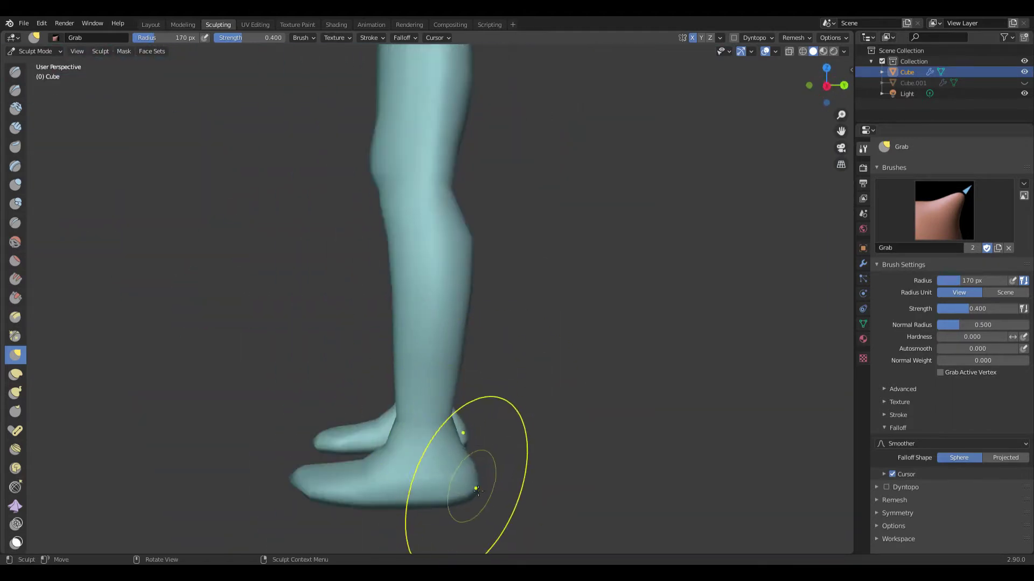
middle_drag(476, 489, 438, 404)
key(shift+s)
scroll(483, 375, up, 3)
scroll(527, 409, down, 3)
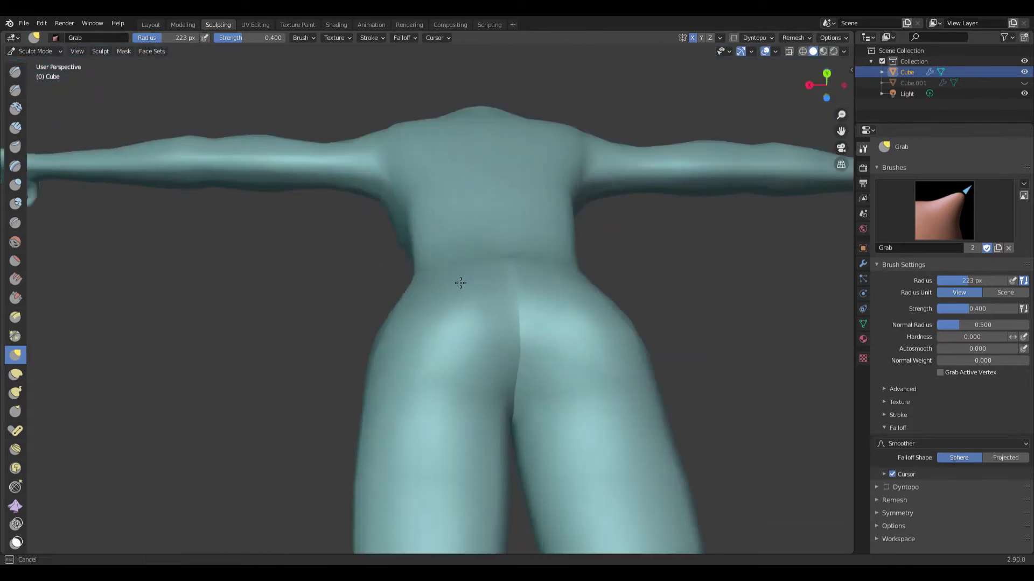
scroll(461, 312, down, 3)
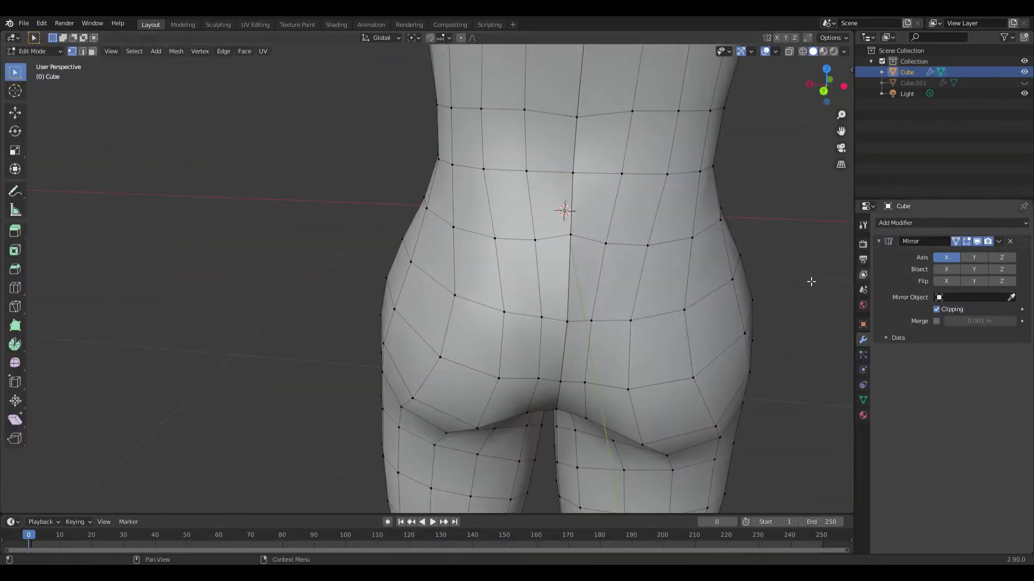
scroll(358, 291, up, 3)
- Apply the body's mirror and merge the overlapping centre vertices by distance
key(alt+z)
key(alt+z)
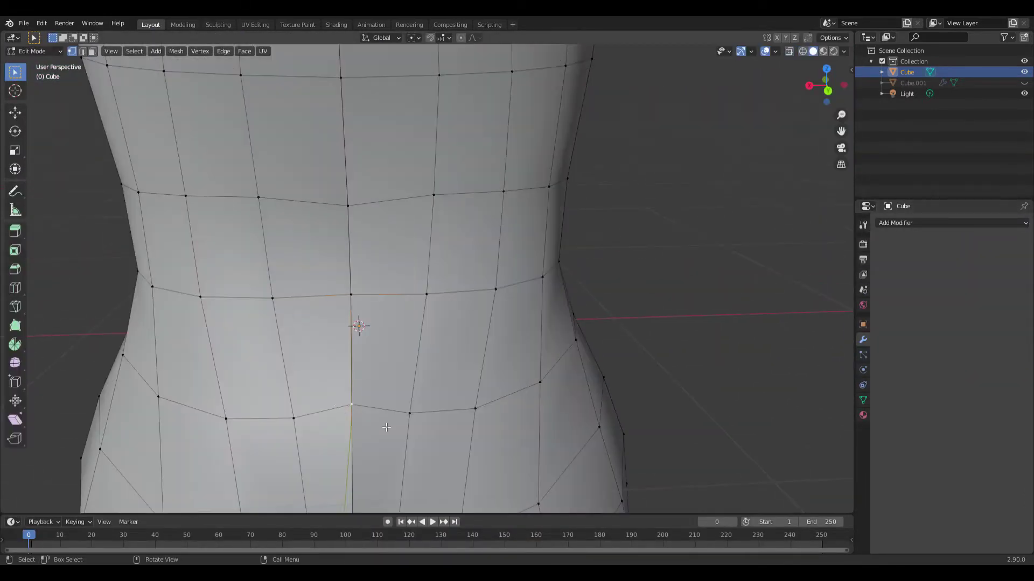
mouse_move(344, 413)
middle_down()
mouse_move(454, 295)
mouse_move(519, 177)
mouse_move(404, 415)
mouse_move(450, 362)
mouse_move(342, 233)
middle_up()
key(alt+z)
key(alt+z)
scroll(347, 351, down, 5)
scroll(346, 351, up, 4)
key(alt+m)
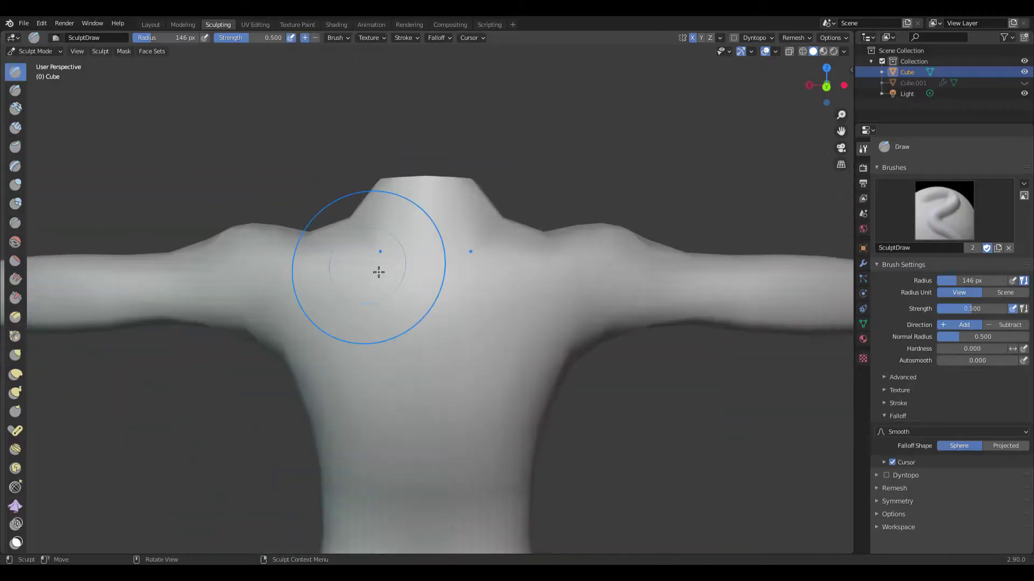
- Grab-sculpt the hips using an enlarged brush
scroll(394, 269, down, 4)
mouse_move(392, 237)
middle_down()
mouse_move(351, 323)
mouse_move(416, 342)
mouse_move(353, 342)
mouse_move(509, 456)
mouse_move(409, 285)
mouse_move(406, 341)
mouse_move(535, 267)
mouse_move(353, 408)
mouse_move(408, 271)
middle_up()
key(s)
key(g)
scroll(431, 350, up, 5)
key(f)
click(492, 357)
- Smooth the back and front of the torso, resizing the brush as needed
click(15, 242)
middle_drag(269, 231, 349, 221)
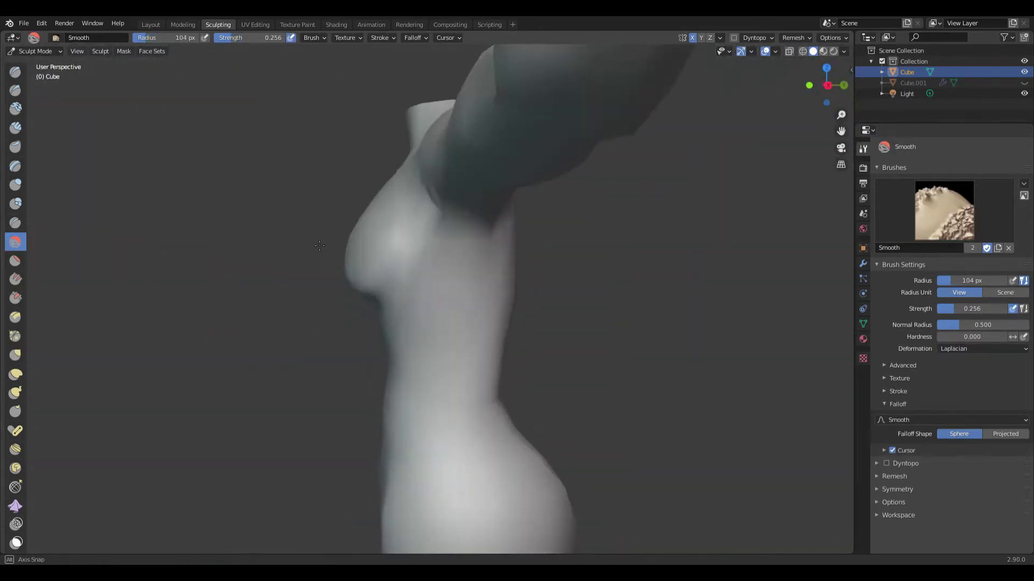
mouse_move(253, 261)
middle_down()
mouse_move(415, 281)
mouse_move(531, 242)
mouse_move(490, 300)
middle_up()
key(f)
click(450, 265)
scroll(490, 300, down, 3)
scroll(491, 299, up, 5)
key(f)
click(503, 250)
- Reshape the chest and back with a larger brush, then smooth them
mouse_move(504, 249)
middle_down()
mouse_move(387, 240)
mouse_move(484, 242)
mouse_move(517, 334)
mouse_move(500, 290)
mouse_move(472, 277)
mouse_move(383, 307)
mouse_move(387, 331)
mouse_move(727, 302)
mouse_move(155, 351)
mouse_move(357, 370)
mouse_move(297, 345)
mouse_move(411, 429)
middle_up()
key(f)
click(383, 307)
key(shift+s)
alt+middle_drag(462, 409, 382, 421)
key(f)
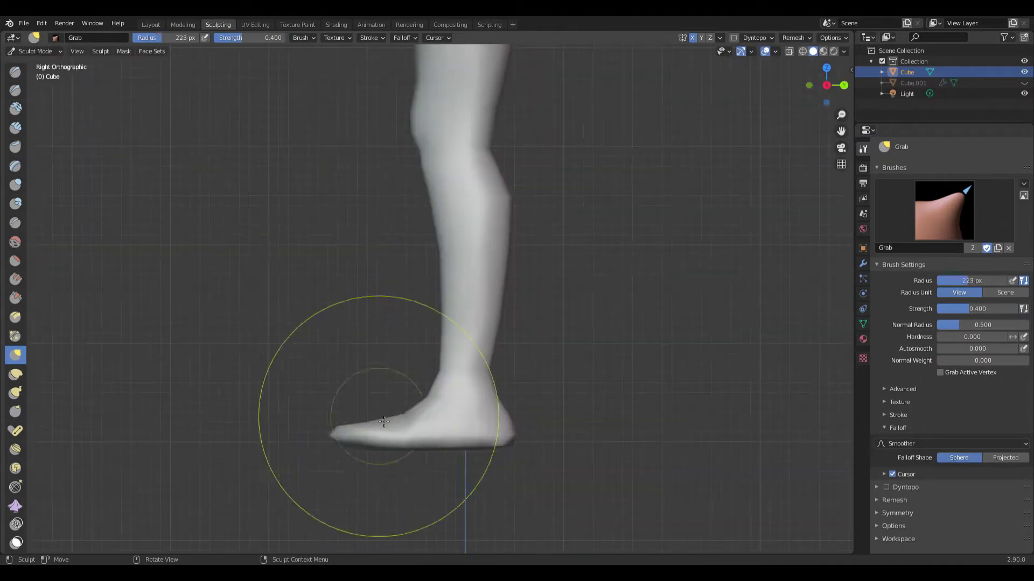
- Review the legs and torso from front and side, then return to the Layout workspace
mouse_move(365, 355)
middle_down()
mouse_move(358, 323)
mouse_move(591, 287)
mouse_move(462, 253)
mouse_move(414, 353)
middle_up()
mouse_move(473, 422)
middle_down()
mouse_move(491, 477)
mouse_move(572, 362)
mouse_move(496, 353)
mouse_move(535, 351)
middle_up()
scroll(572, 362, down, 5)
scroll(660, 337, down, 2)
scroll(627, 350, up, 6)
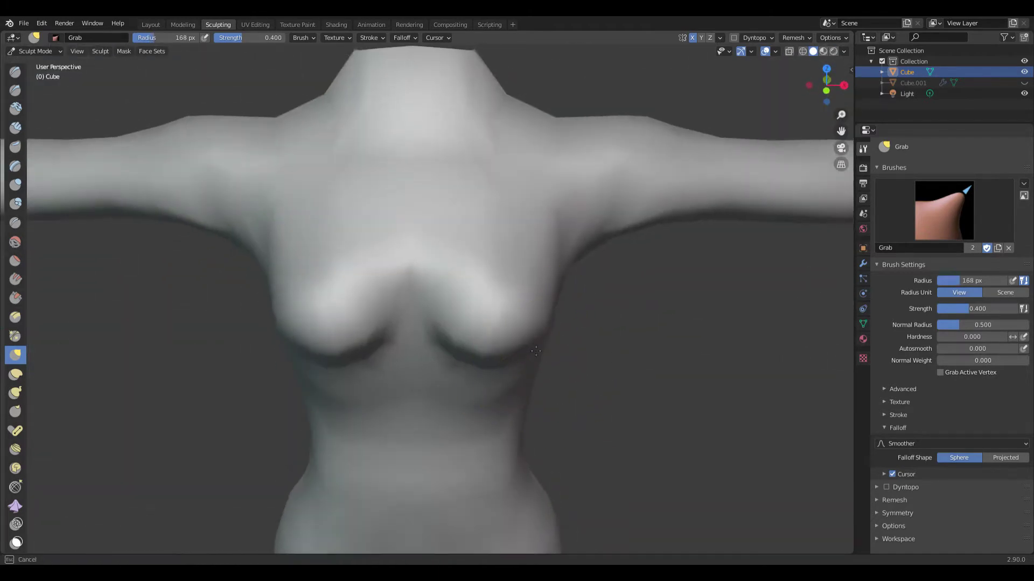
mouse_move(448, 340)
middle_down()
mouse_move(358, 224)
mouse_move(415, 300)
middle_up()
click(150, 24)
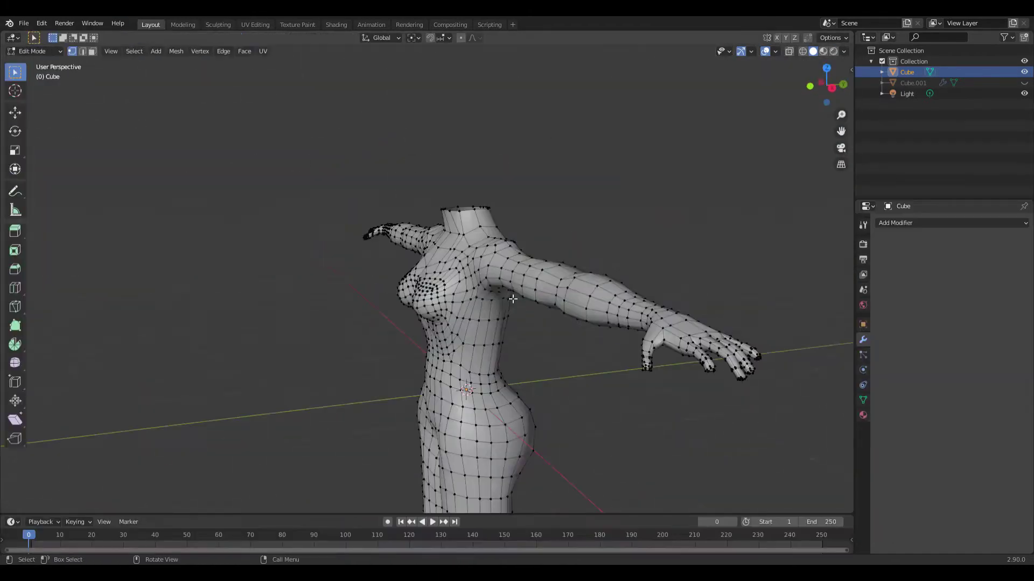
- Cut new edges across the chest around the breasts with the Knife tool (K)
key(k)
scroll(542, 343, up, 4)
click(545, 237)
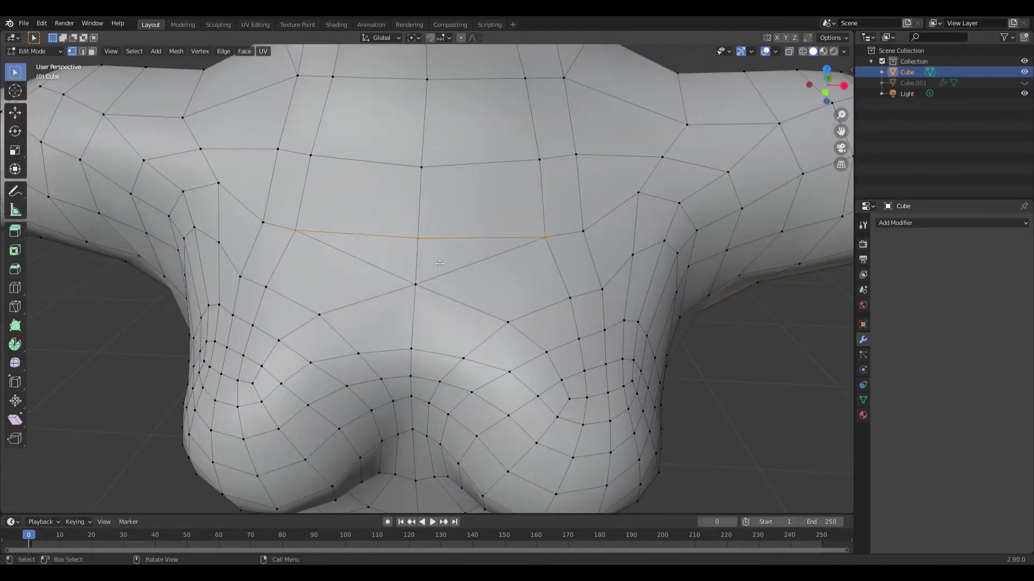
right_click(507, 323)
key(Escape)
key(k)
click(507, 322)
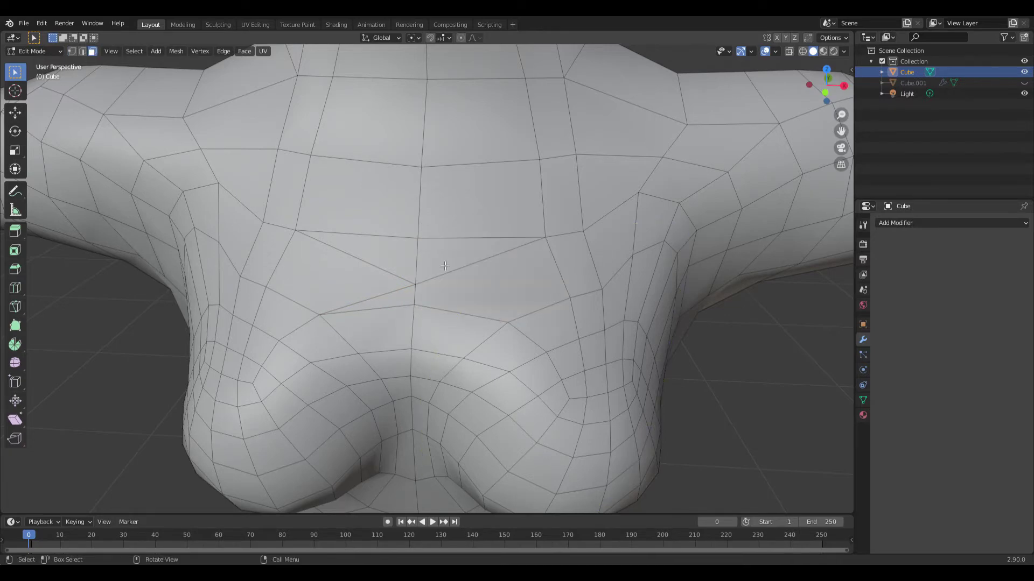
scroll(646, 350, down, 4)
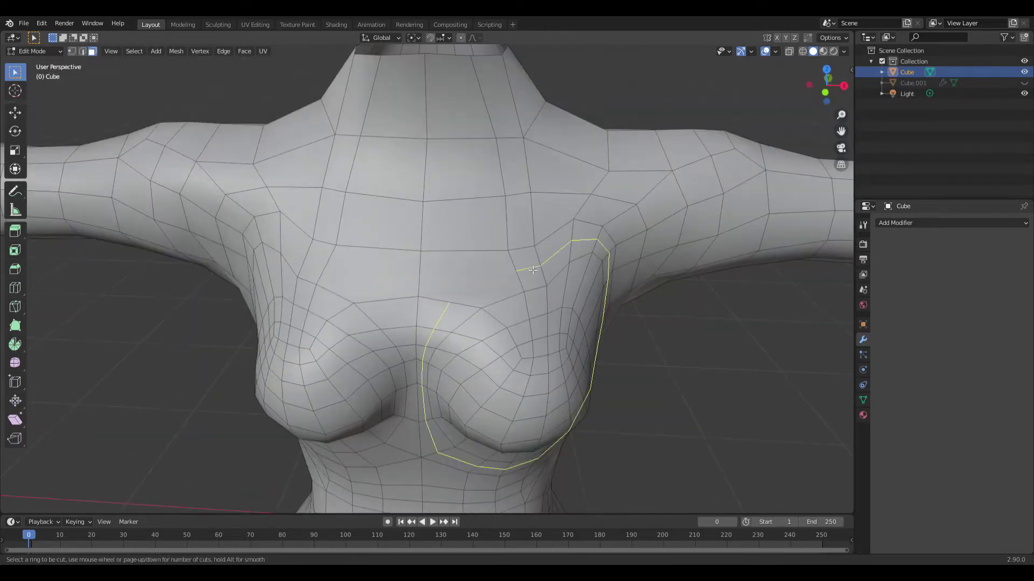
scroll(469, 288, up, 1)
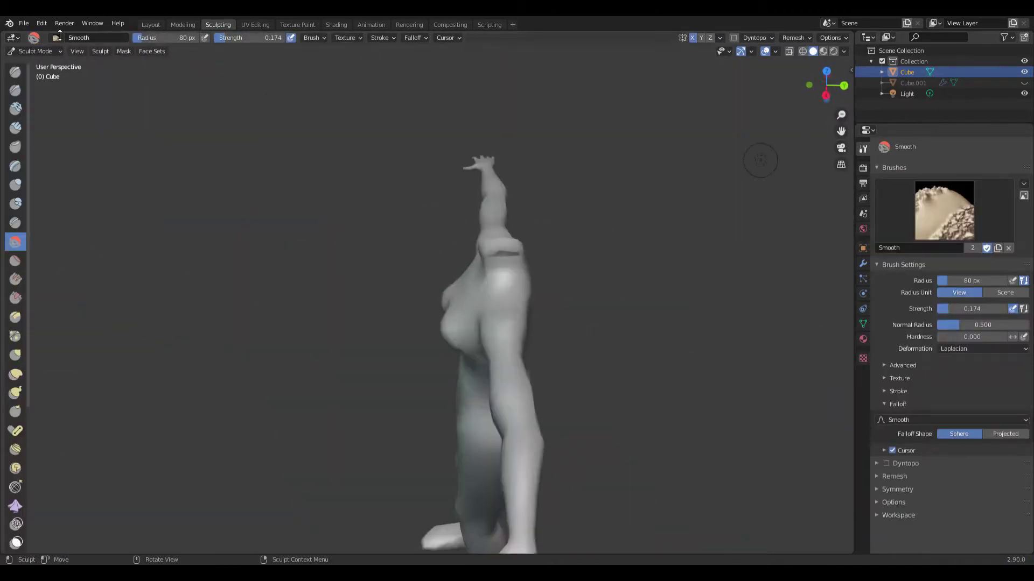
middle_drag(463, 388, 704, 306)
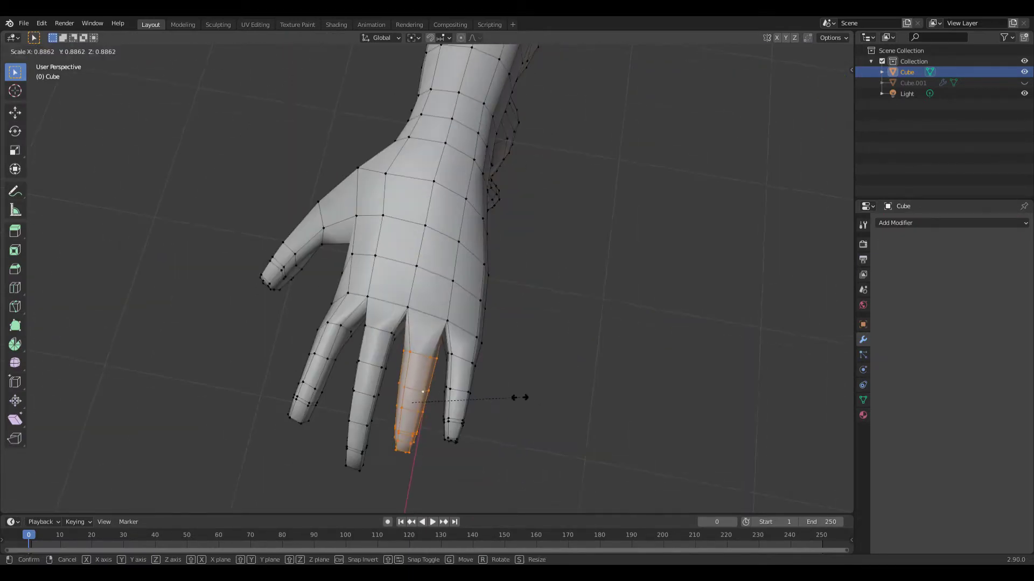
- Orbit around the arm, hands and torso to inspect the mesh
middle_drag(472, 392, 549, 248)
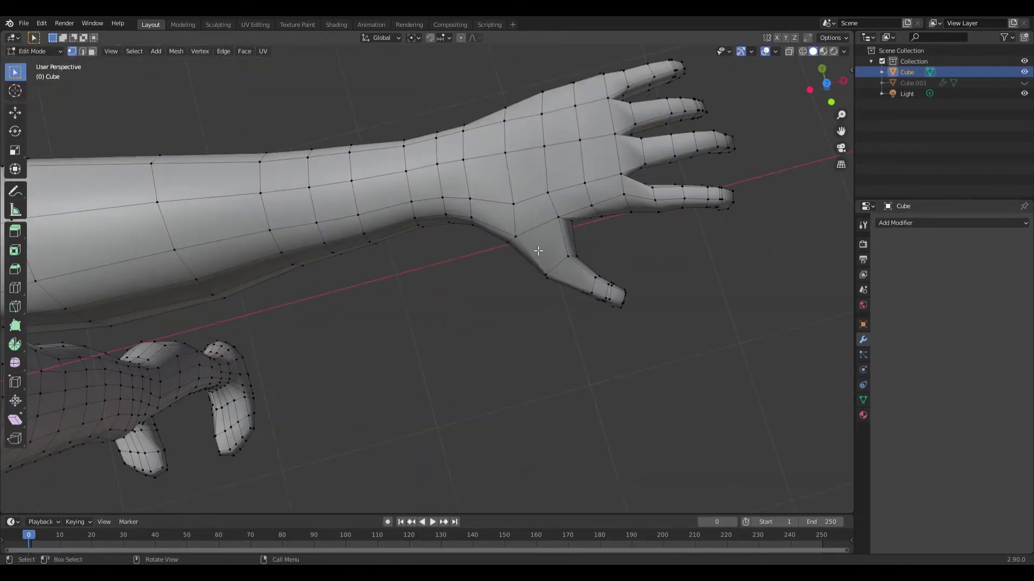
scroll(763, 312, down, 5)
middle_drag(406, 200, 496, 354)
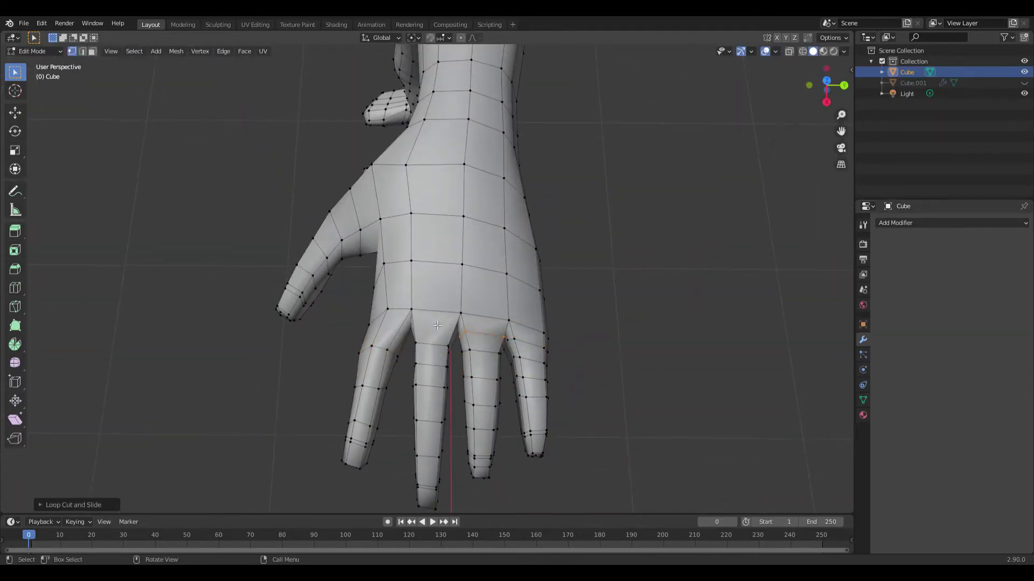
scroll(533, 369, down, 5)
mouse_move(533, 369)
middle_down()
mouse_move(406, 387)
mouse_move(530, 386)
middle_up()
scroll(406, 388, up, 6)
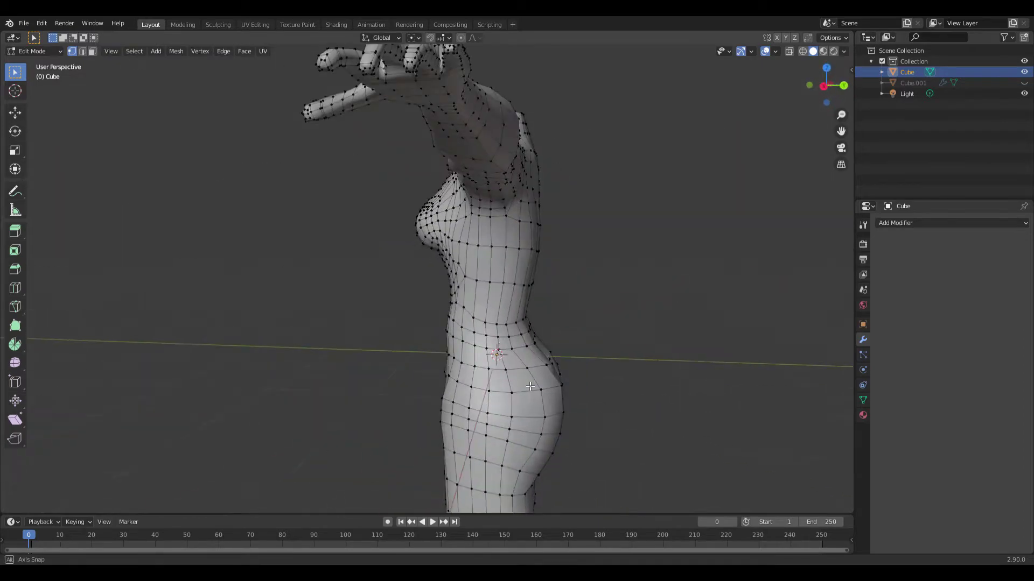
scroll(627, 324, up, 3)
- Add a new edge loop around the waist, left at its centre
mouse_move(627, 324)
middle_down()
mouse_move(435, 301)
mouse_move(500, 377)
middle_up()
scroll(486, 308, down, 5)
scroll(501, 377, up, 5)
scroll(517, 420, down, 2)
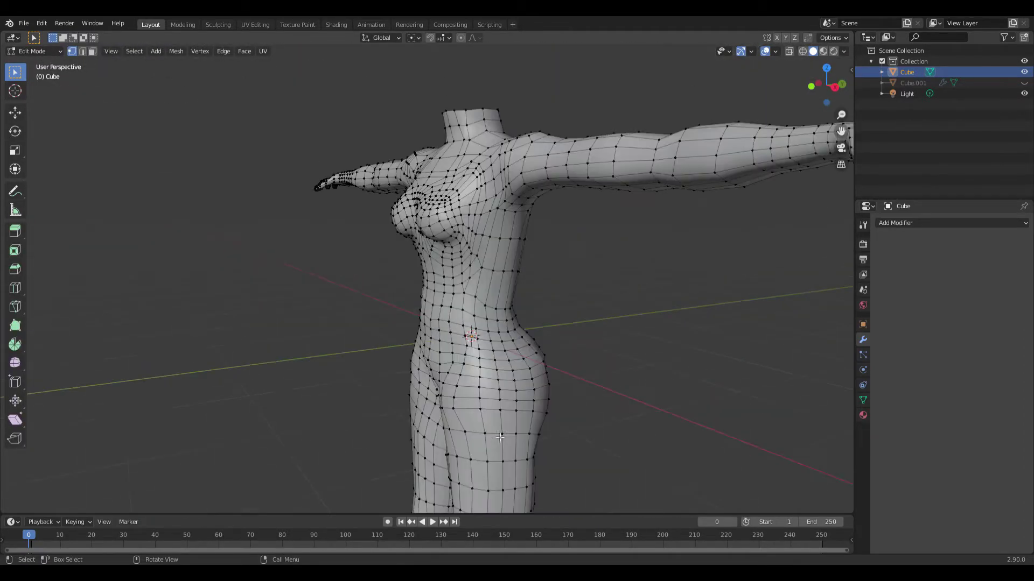
scroll(518, 420, up, 2)
mouse_move(517, 419)
middle_down()
mouse_move(533, 396)
mouse_move(526, 242)
middle_up()
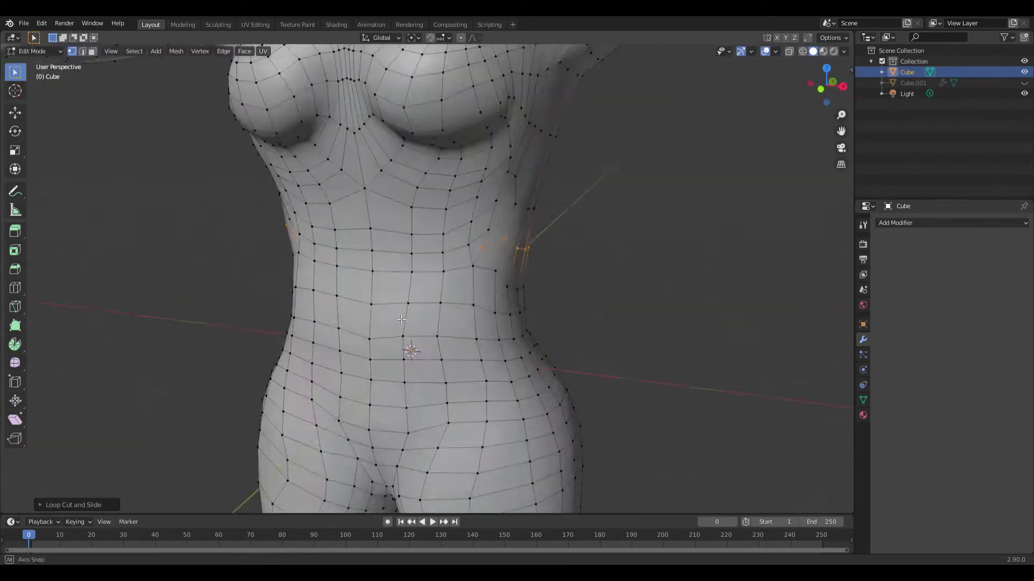
scroll(435, 261, up, 5)
scroll(489, 293, down, 5)
middle_drag(488, 294, 499, 317)
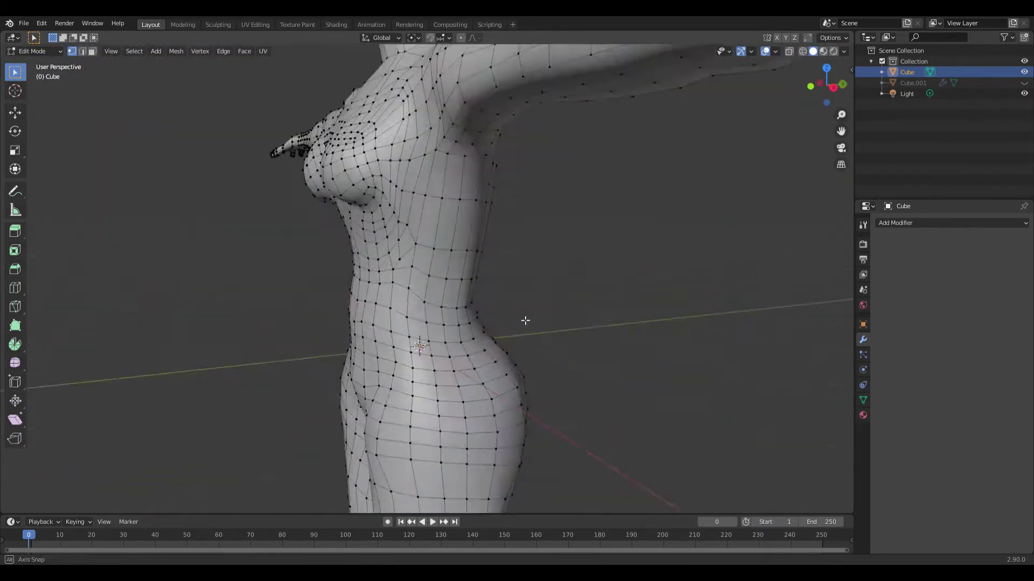
right_click(426, 255)
- Add a new edge loop around the chest, left at its centre
middle_drag(426, 255, 463, 366)
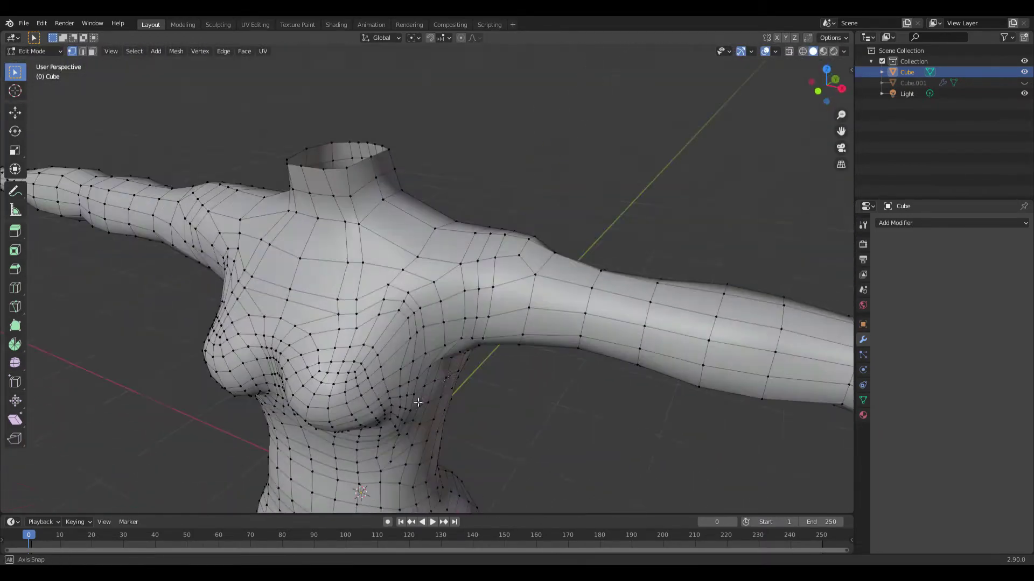
scroll(482, 382, up, 2)
mouse_move(642, 416)
middle_down()
mouse_move(392, 265)
mouse_move(357, 273)
middle_up()
scroll(391, 266, up, 3)
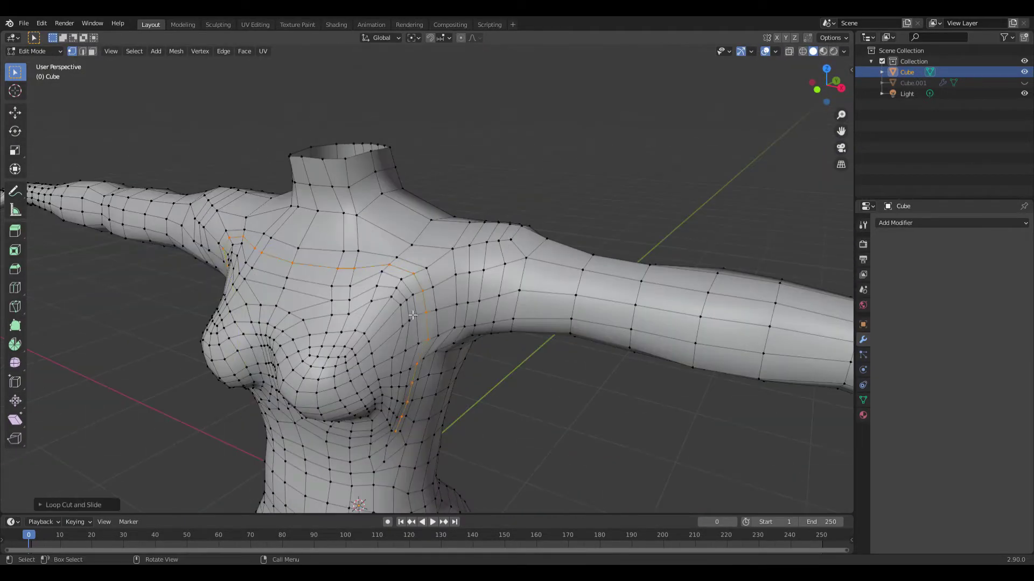
scroll(352, 267, up, 3)
right_click(346, 397)
scroll(574, 402, down, 3)
middle_drag(575, 401, 522, 381)
scroll(522, 382, up, 2)
scroll(522, 381, down, 2)
- Switch to the Sculpting workspace and enlarge the brush size
click(219, 24)
click(793, 37)
mouse_move(505, 245)
middle_down()
mouse_move(407, 437)
mouse_move(284, 334)
mouse_move(461, 364)
middle_up()
key(f)
click(283, 334)
scroll(409, 426, up, 3)
mouse_move(409, 427)
middle_down()
mouse_move(517, 429)
mouse_move(415, 347)
middle_up()
- Reshape the arms with the Crease and Grab brushes
key(shift+c)
scroll(405, 322, up, 2)
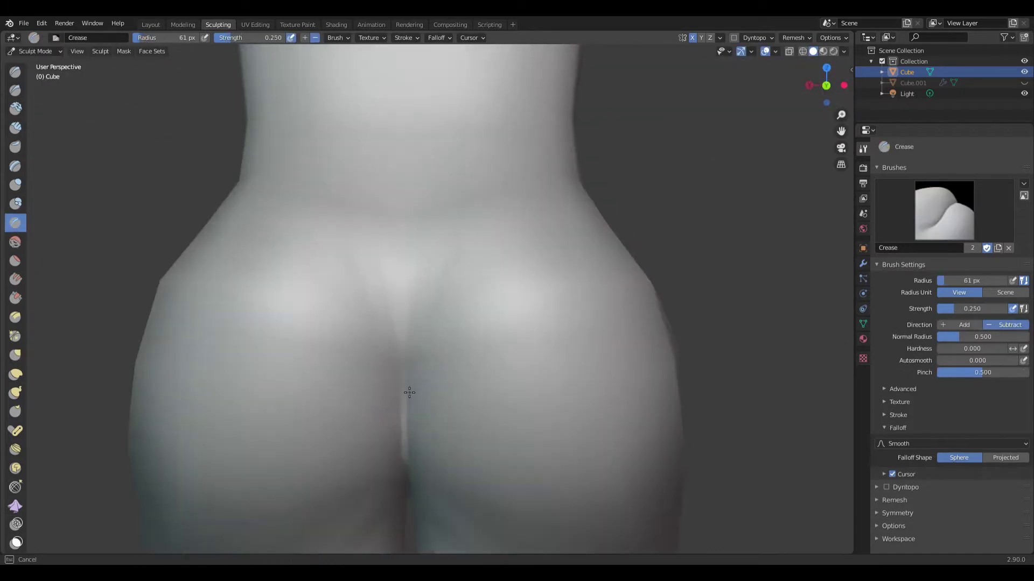
scroll(405, 322, down, 2)
key(g)
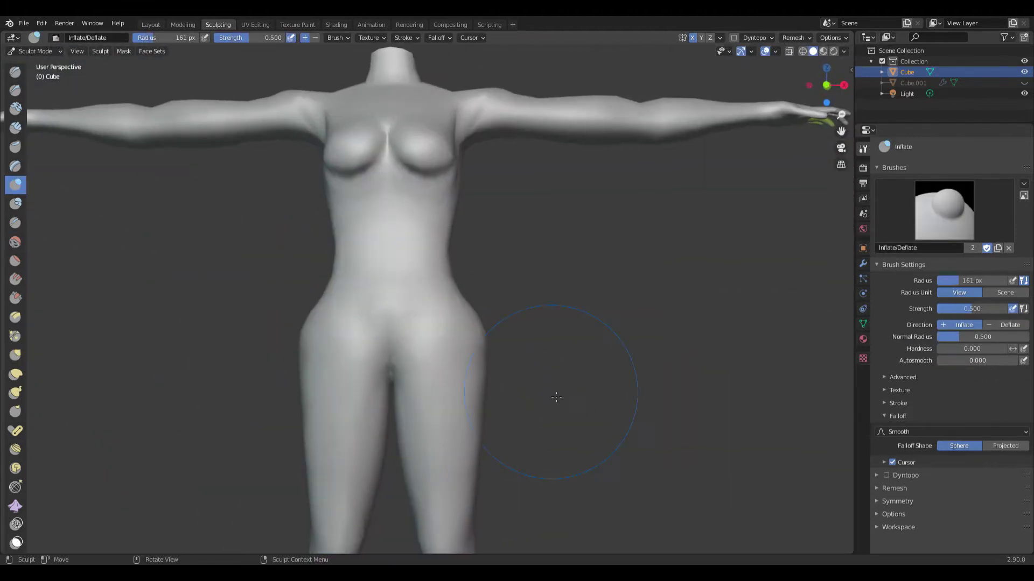
middle_drag(473, 302, 481, 371)
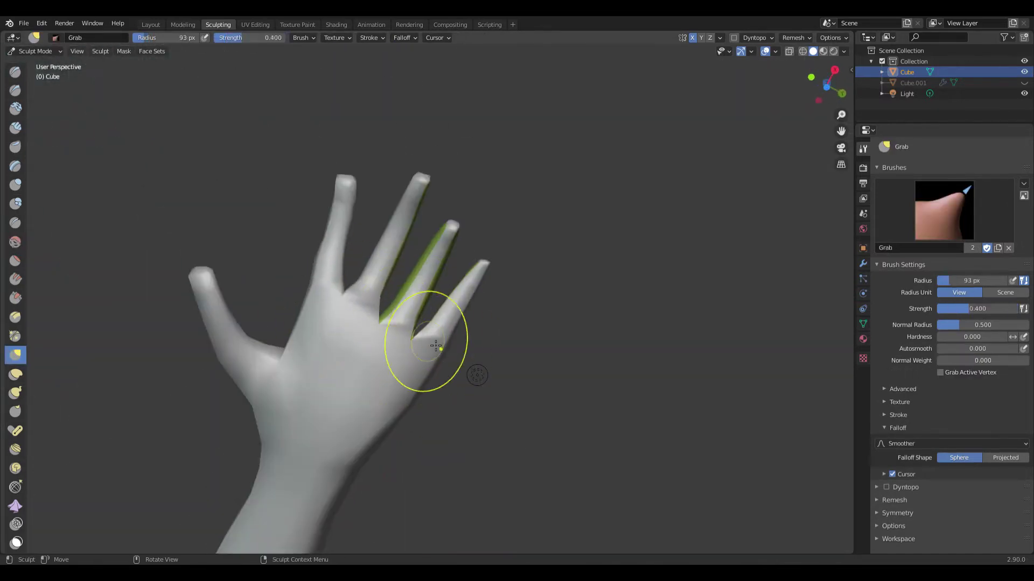
mouse_move(436, 346)
middle_down()
mouse_move(376, 284)
mouse_move(319, 347)
middle_up()
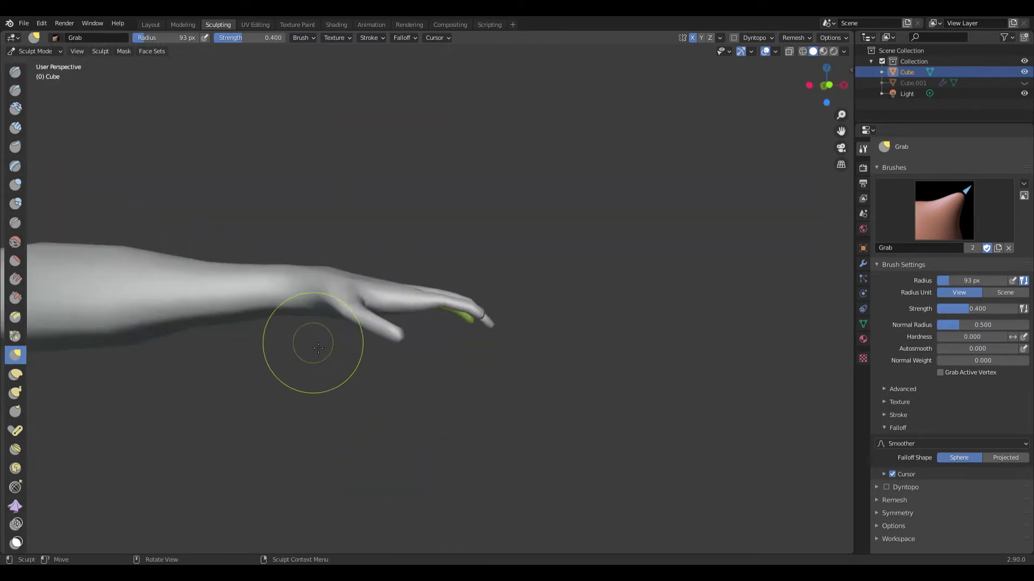
alt+middle_drag(345, 399, 390, 357)
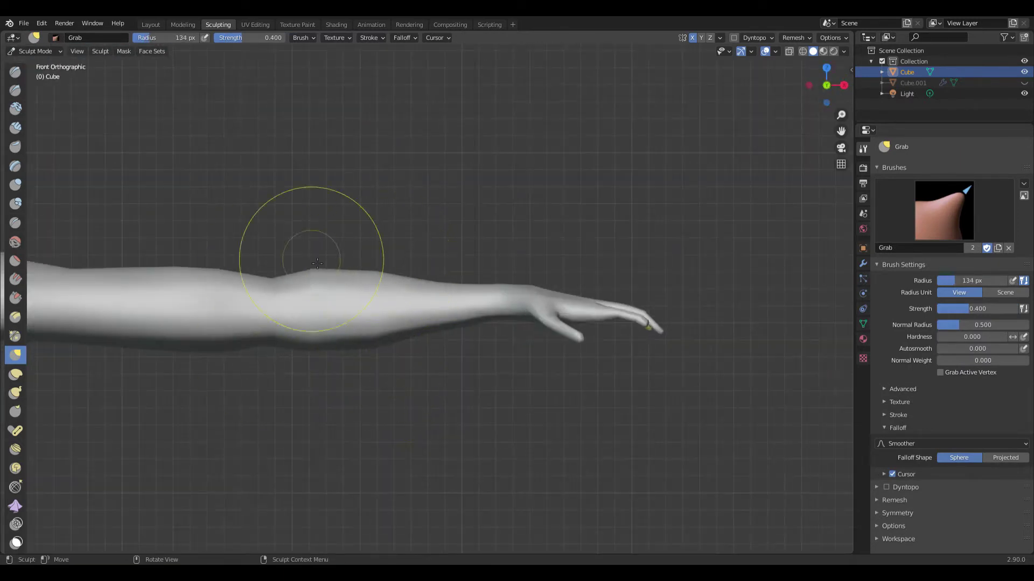
scroll(324, 356, down, 5)
mouse_move(268, 397)
middle_down()
mouse_move(346, 450)
mouse_move(549, 311)
middle_up()
key(f)
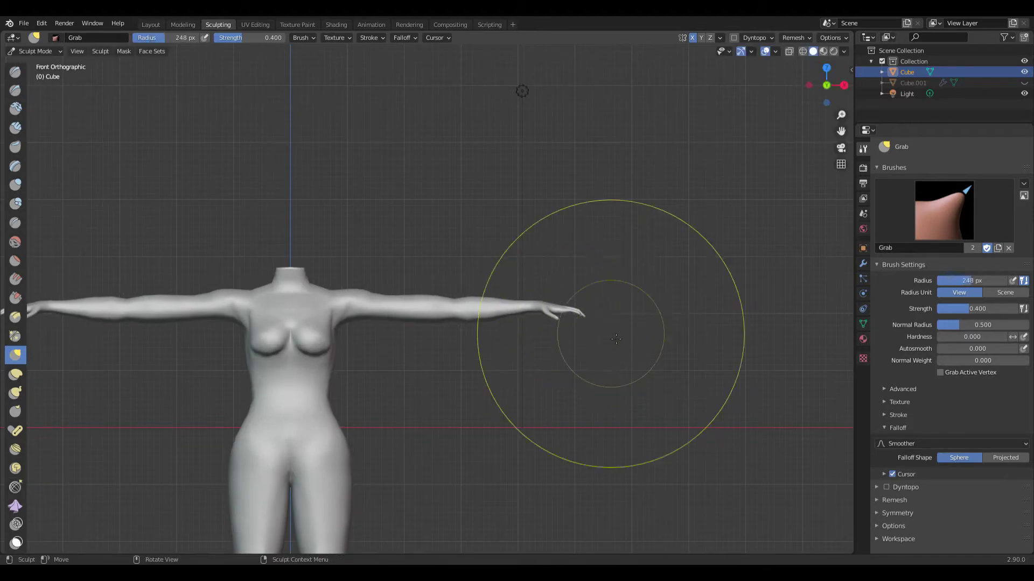
- Pull the legs and torso into shape with the Grab brush
middle_drag(527, 363, 409, 301)
scroll(382, 296, up, 5)
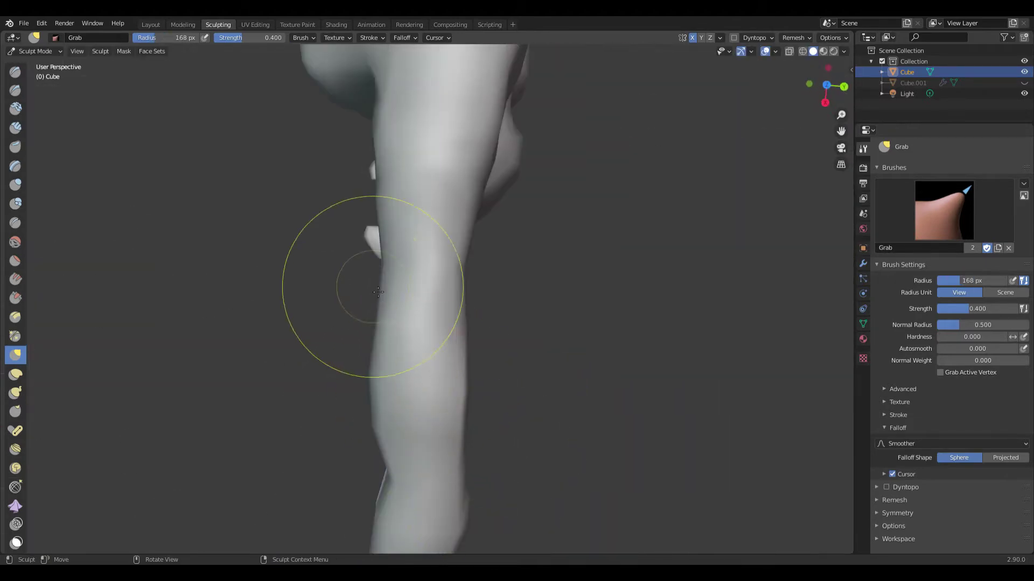
mouse_move(385, 441)
middle_down()
mouse_move(491, 322)
mouse_move(383, 337)
middle_up()
mouse_move(502, 296)
middle_down()
mouse_move(473, 292)
mouse_move(595, 273)
middle_up()
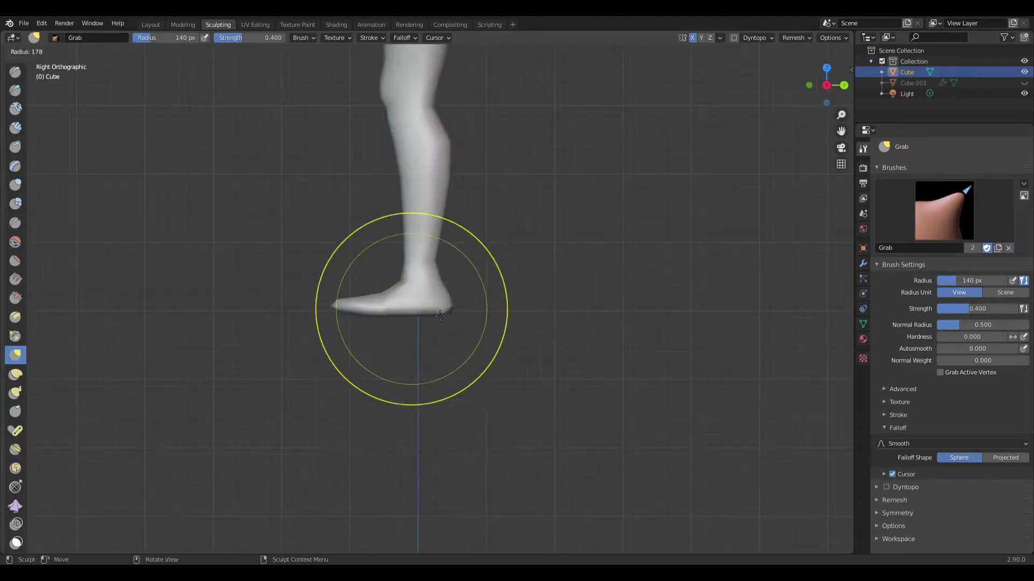
scroll(469, 361, up, 6)
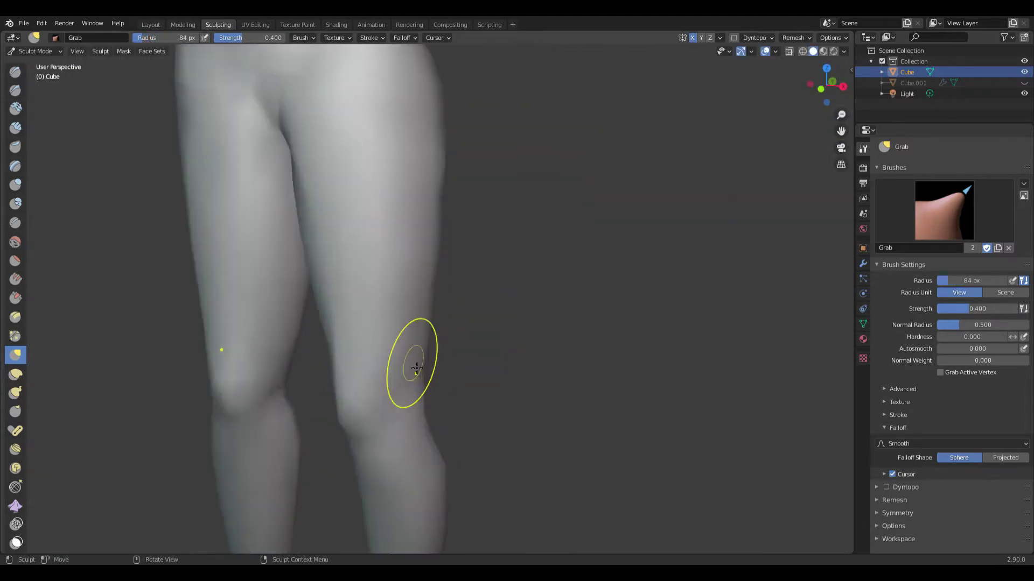
middle_drag(410, 370, 360, 341)
- Crease and inflate the hips and torso surface
key(shift+c)
scroll(299, 264, up, 2)
scroll(299, 263, down, 3)
mouse_move(353, 288)
middle_down()
mouse_move(261, 369)
mouse_move(242, 305)
middle_up()
key(i)
scroll(242, 305, up, 2)
middle_drag(47, 211, 431, 395)
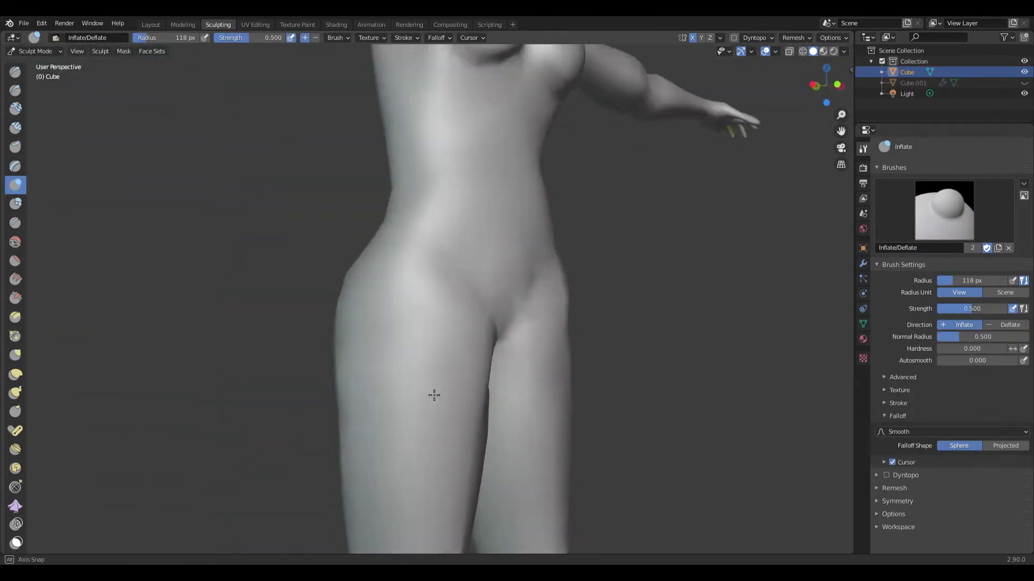
scroll(390, 346, down, 2)
scroll(390, 346, up, 4)
scroll(390, 346, down, 3)
mouse_move(390, 346)
middle_down()
mouse_move(660, 421)
mouse_move(503, 374)
mouse_move(484, 344)
middle_up()
- Grab and reshape the torso and hips from the front
key(g)
scroll(461, 312, up, 3)
middle_drag(461, 312, 540, 360)
scroll(540, 360, down, 3)
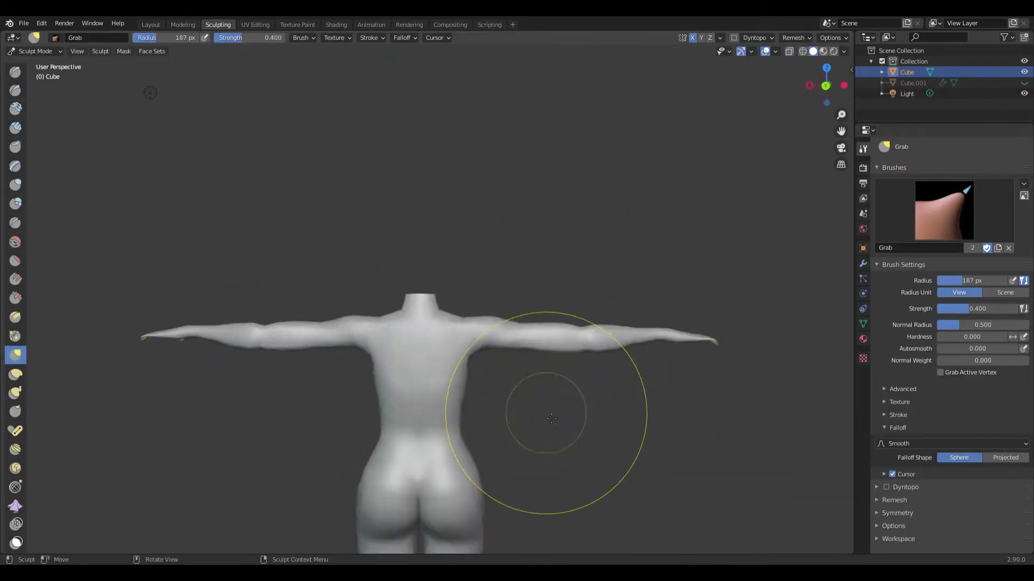
scroll(551, 418, up, 3)
middle_drag(407, 398, 393, 365)
- Crease the legs, then smooth the body surface with the Smooth brush
key(shift+c)
scroll(439, 397, up, 2)
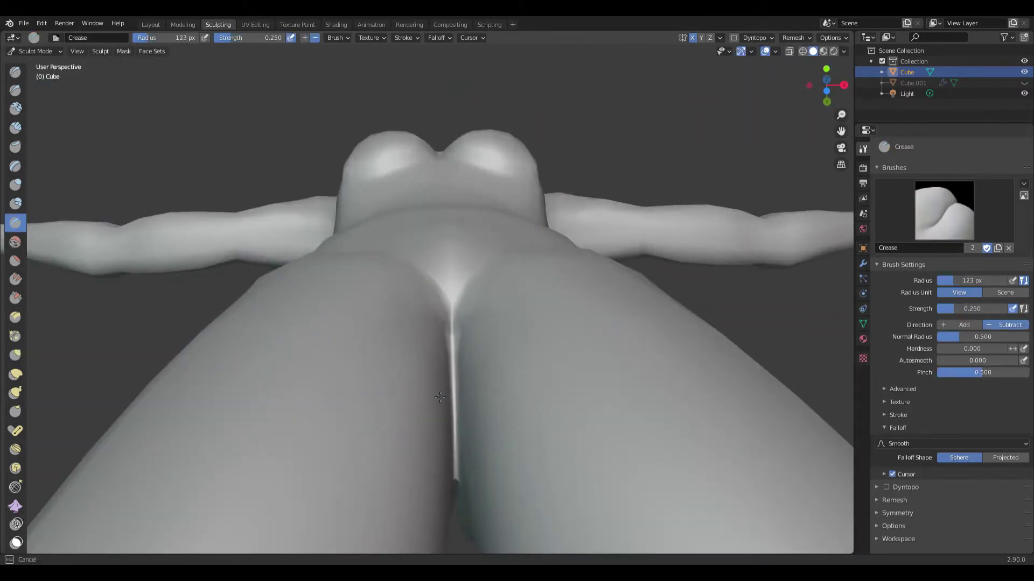
middle_drag(440, 397, 499, 461)
key(s)
scroll(461, 339, up, 2)
middle_drag(461, 339, 492, 384)
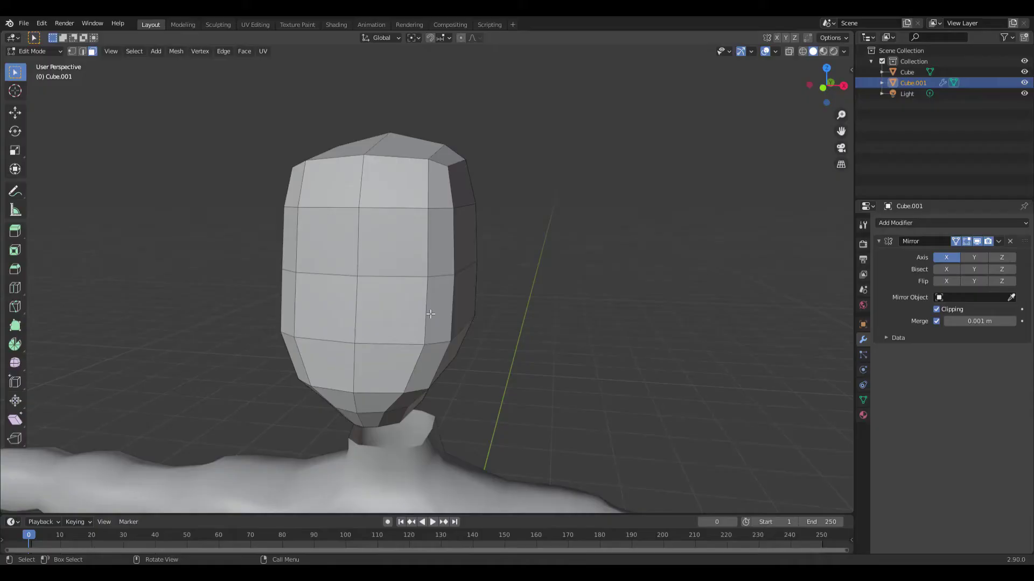
- Inset the faces around the eye areas of the head
middle_drag(478, 309, 369, 276)
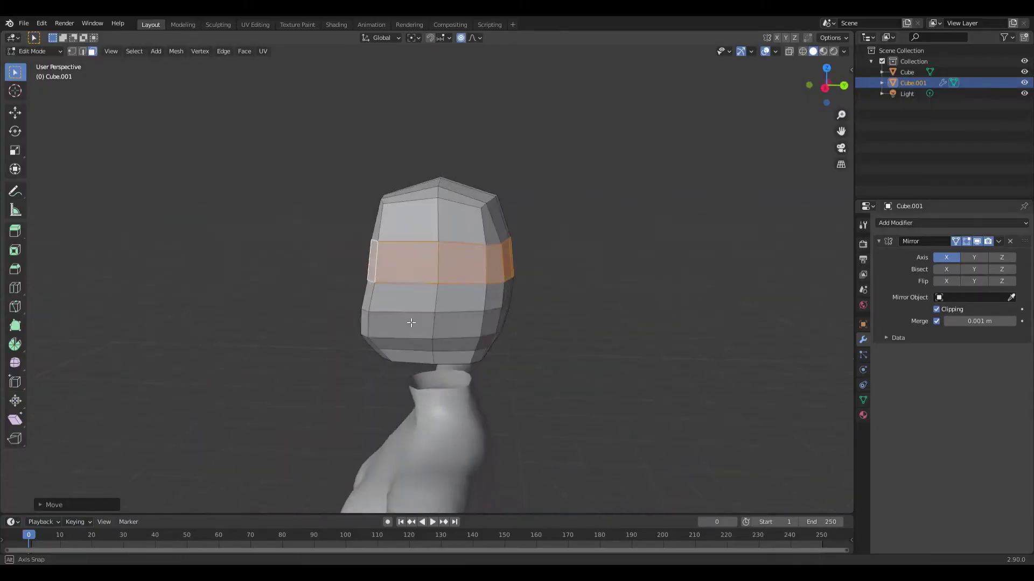
key(alt+a)
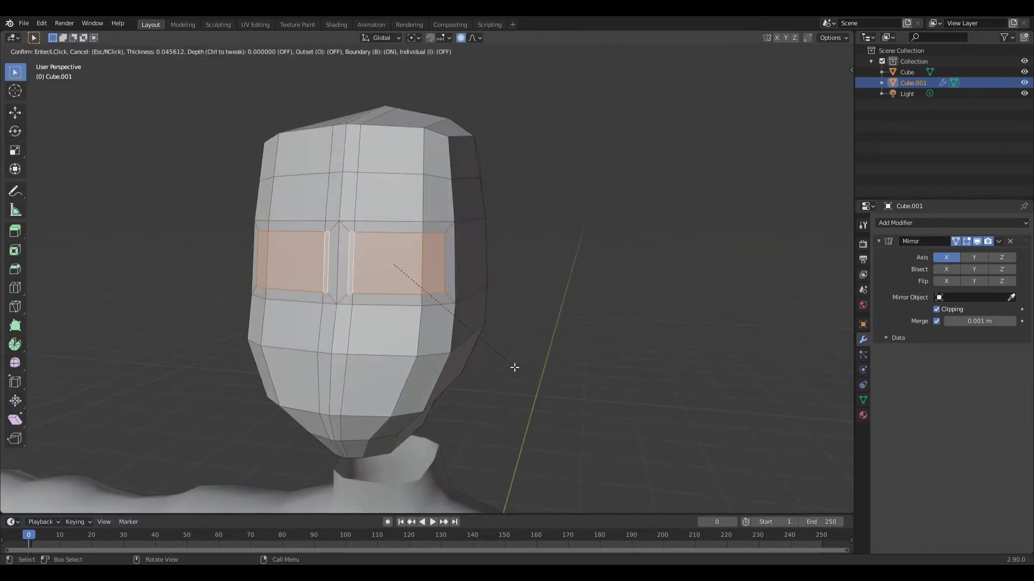
key(Escape)
middle_drag(516, 367, 475, 350)
scroll(476, 351, up, 2)
middle_drag(607, 349, 371, 376)
- Select the mouth area and move its vertices along X to open a gap
key(alt+a)
key(2)
key(c)
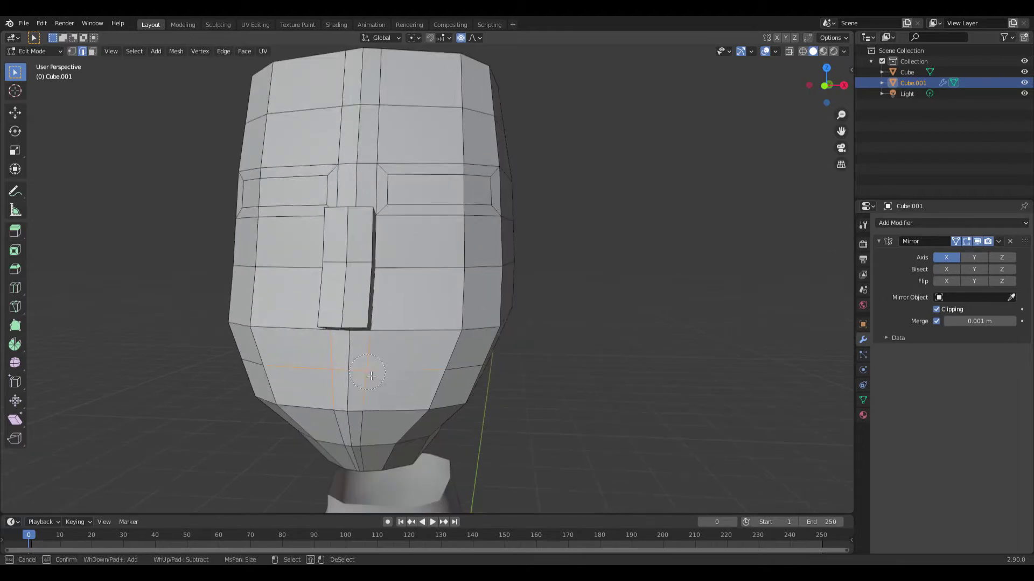
scroll(439, 376, up, 1)
key(g)
key(x)
- Scale the mouth faces along Z to shape the mouth opening
mouse_move(588, 379)
middle_down()
mouse_move(584, 401)
mouse_move(598, 341)
middle_up()
key(3)
key(s)
key(z)
click(552, 394)
scroll(551, 394, down, 4)
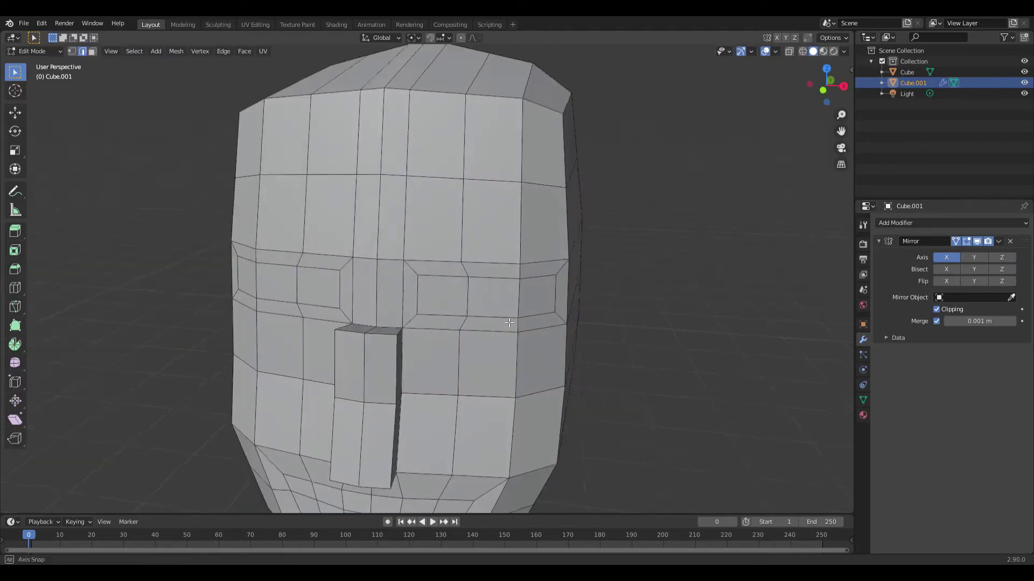
- Delete the eye faces and round the eye holes with To Sphere at 1
key(x)
scroll(467, 450, up, 3)
middle_drag(577, 431, 591, 397)
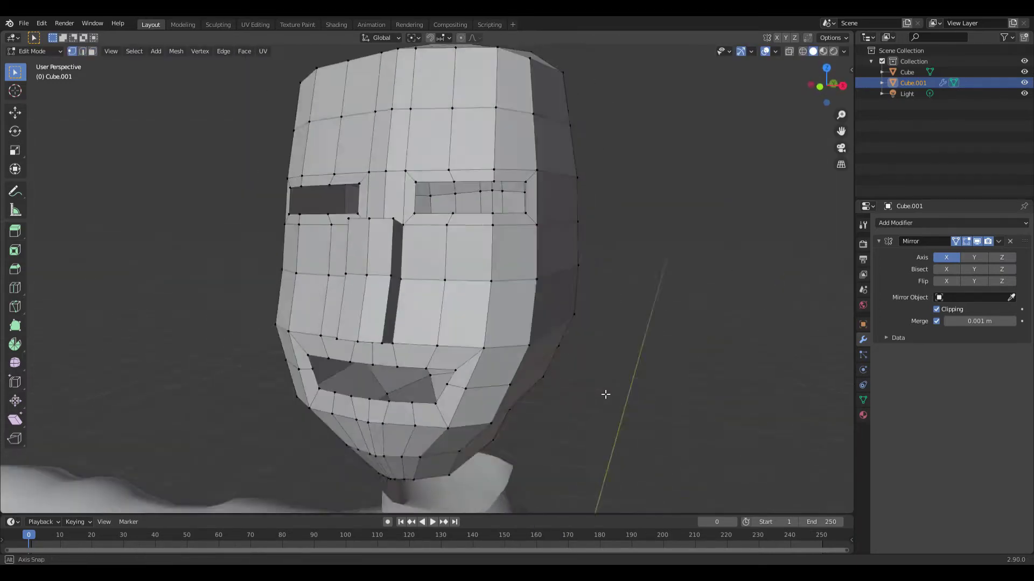
scroll(590, 397, up, 4)
key(shift+alt+s)
text(1)
scroll(610, 327, down, 3)
- Move head vertices vertically to begin shaping the chin
mouse_move(611, 327)
middle_down()
mouse_move(420, 282)
mouse_move(436, 360)
middle_up()
scroll(385, 281, up, 2)
click(502, 390)
scroll(549, 392, down, 3)
mouse_move(549, 392)
middle_down()
mouse_move(442, 314)
mouse_move(525, 316)
middle_up()
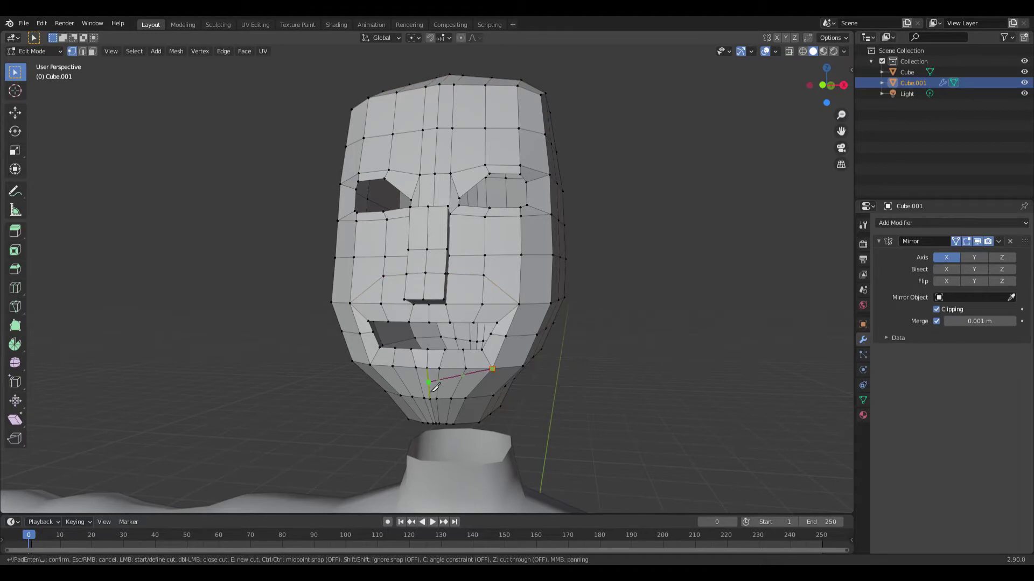
- Complete the knife cut on the chin and confirm the scaling near the mouth
key(Return)
scroll(435, 386, up, 2)
middle_drag(434, 387, 539, 344)
mouse_move(732, 373)
middle_down()
mouse_move(593, 307)
mouse_move(555, 328)
mouse_move(482, 311)
mouse_move(409, 393)
mouse_move(515, 334)
mouse_move(564, 365)
middle_up()
click(580, 334)
scroll(481, 311, down, 3)
- Turn on proportional editing and move the eye-socket vertices into a better position
key(2)
scroll(404, 403, up, 3)
key(1)
key(o)
key(g)
click(538, 350)
click(496, 289)
- Select the cheek edge loop and shift it along the X axis
mouse_move(497, 289)
middle_down()
mouse_move(538, 301)
mouse_move(514, 330)
middle_up()
alt+click(515, 330)
key(g)
key(x)
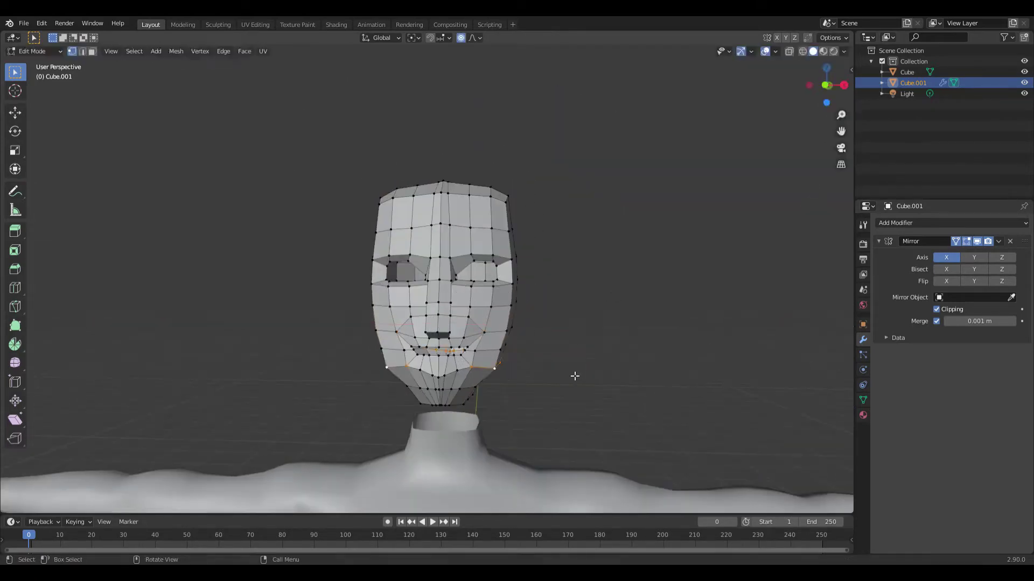
click(574, 376)
middle_drag(574, 376, 512, 381)
scroll(515, 419, up, 4)
click(522, 434)
- Make two more small proportional moves to refine the cheek and mouth shape
mouse_move(522, 435)
middle_down()
mouse_move(415, 427)
mouse_move(358, 346)
mouse_move(458, 417)
mouse_move(415, 347)
mouse_move(430, 334)
mouse_move(409, 329)
mouse_move(448, 316)
middle_up()
key(g)
click(357, 346)
key(g)
click(443, 395)
- Select the eye-hole edge loops, turn proportional editing off and reposition two vertices
scroll(415, 347, up, 3)
alt+click(415, 347)
scroll(430, 334, down, 3)
alt+click(448, 316)
key(o)
mouse_move(506, 332)
middle_down()
mouse_move(469, 370)
mouse_move(469, 421)
mouse_move(602, 425)
mouse_move(496, 474)
mouse_move(524, 361)
mouse_move(525, 432)
mouse_move(505, 417)
mouse_move(513, 397)
middle_up()
key(Return)
scroll(495, 473, up, 3)
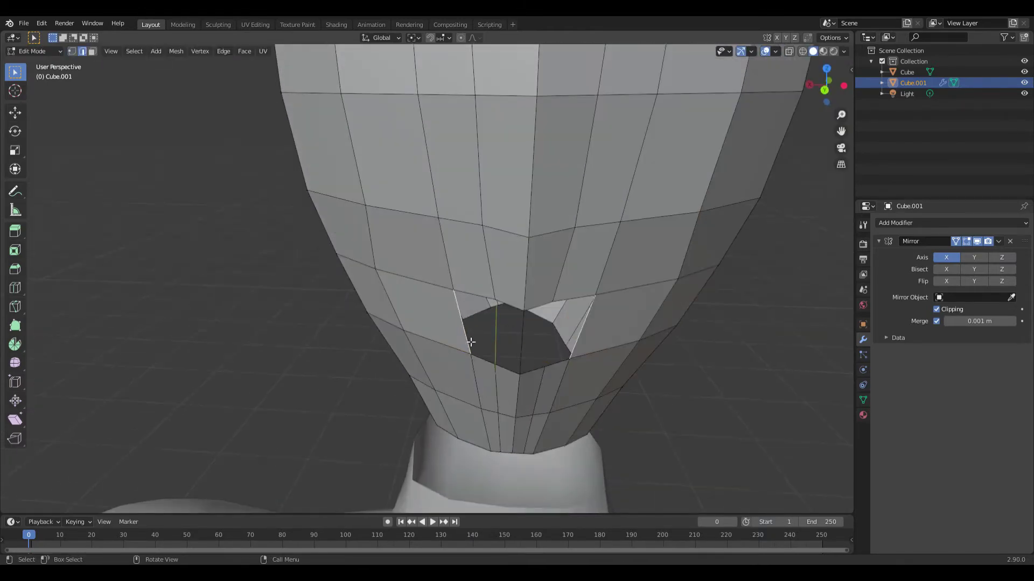
- Cut a new edge across the forehead with the Knife tool
scroll(471, 342, down, 4)
middle_drag(471, 341, 376, 353)
scroll(376, 353, up, 3)
scroll(357, 129, down, 1)
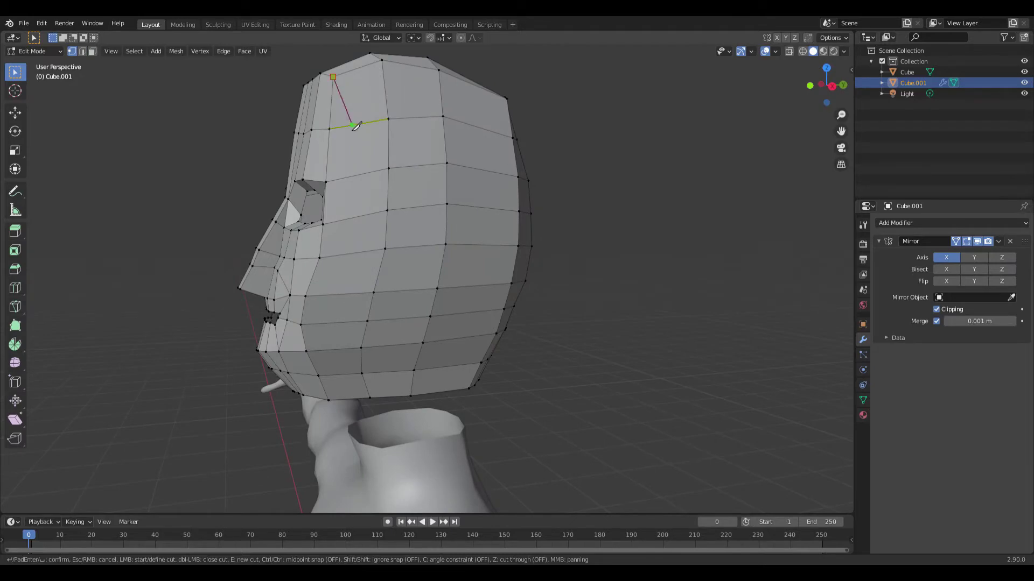
key(Return)
mouse_move(356, 126)
middle_down()
mouse_move(268, 187)
mouse_move(371, 228)
mouse_move(406, 296)
mouse_move(383, 325)
middle_up()
scroll(334, 178, down, 3)
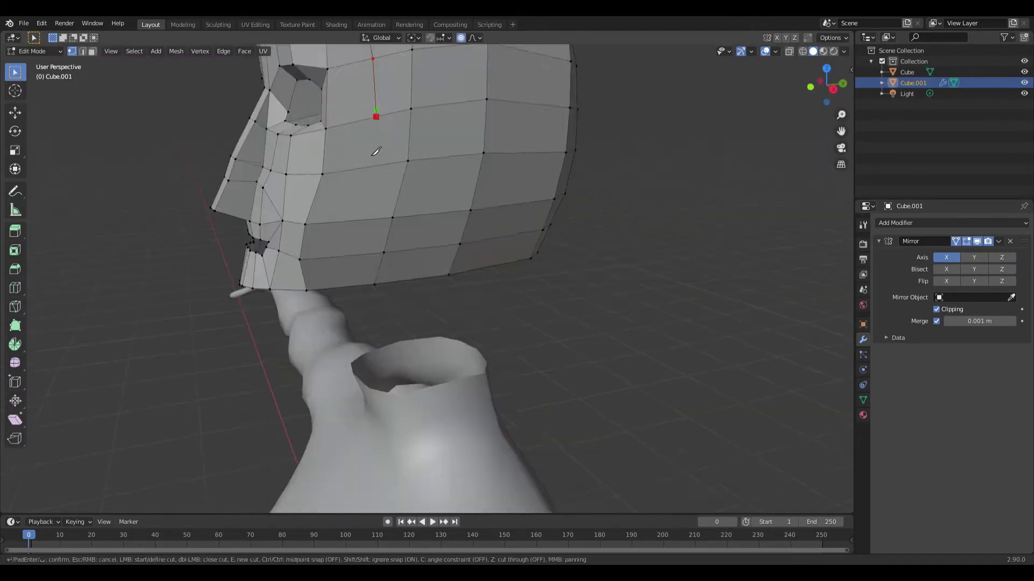
middle_drag(377, 116, 360, 215)
key(Escape)
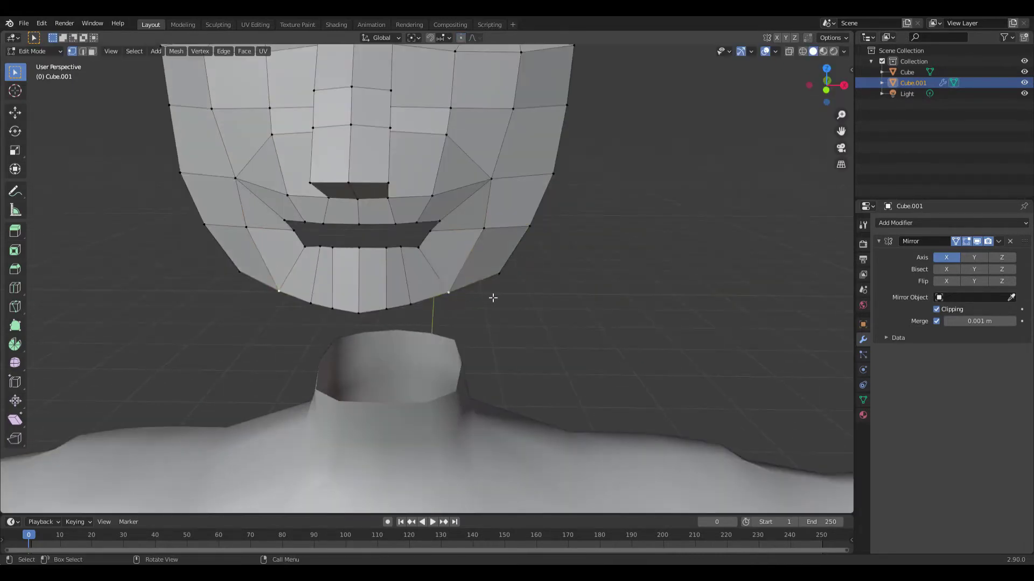
- Extrude the chin vertices downward to lengthen the lower face
key(e)
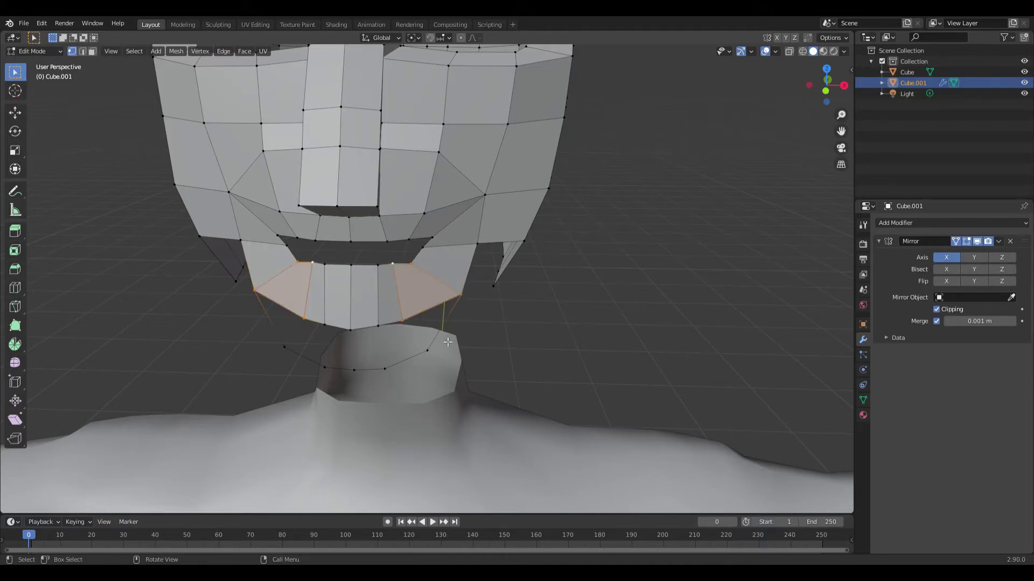
key(Escape)
middle_drag(433, 363, 418, 299)
key(g)
click(435, 363)
mouse_move(435, 364)
middle_down()
mouse_move(377, 291)
mouse_move(491, 356)
middle_up()
- Push the extruded chin forward along the Y axis
key(g)
key(y)
click(341, 293)
scroll(491, 355, up, 4)
middle_drag(491, 356, 457, 333)
click(448, 341)
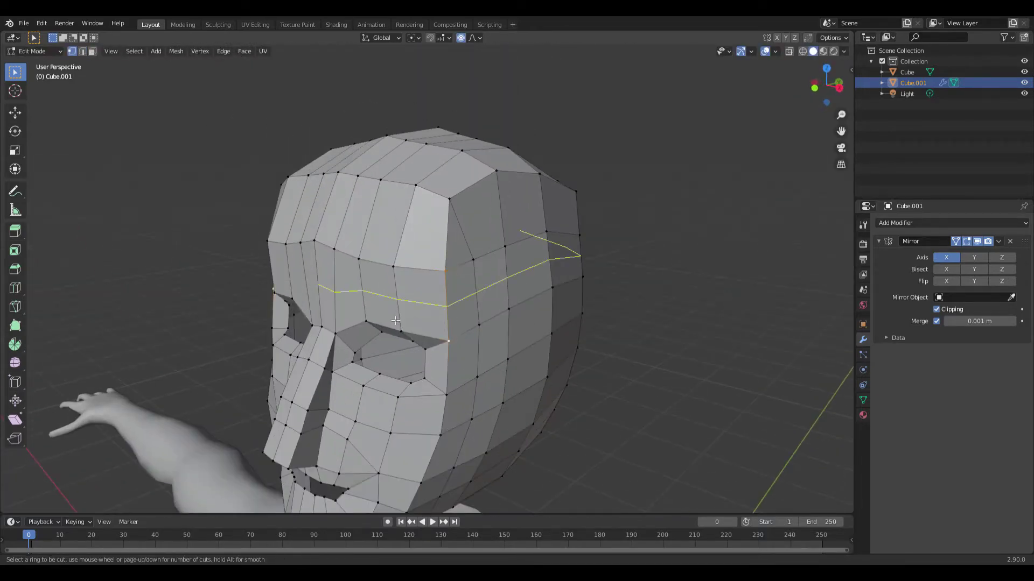
- Adjust face vertices with proportional moves, checking from front and side
key(g)
click(551, 366)
middle_drag(552, 366, 557, 200)
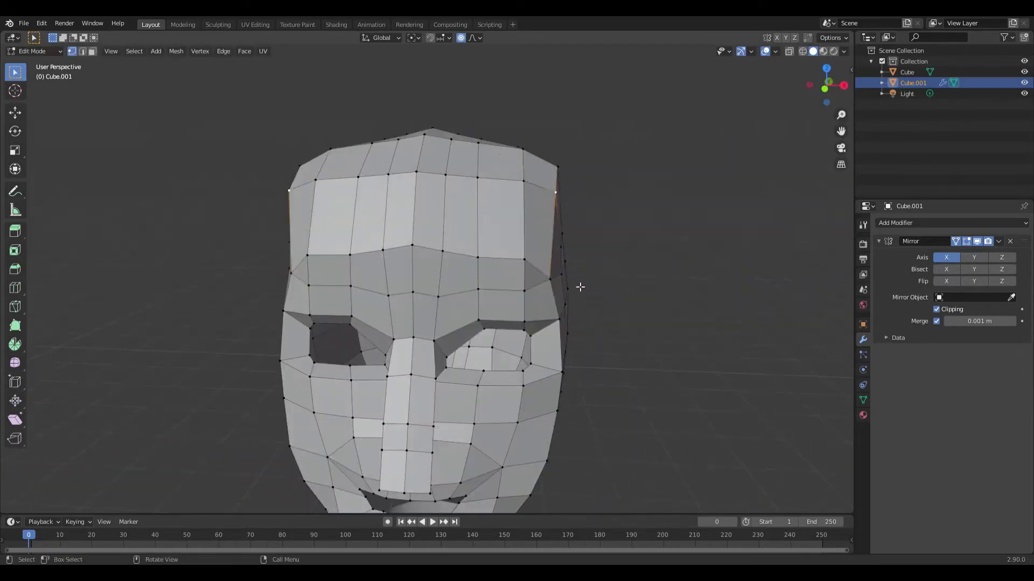
click(613, 231)
middle_drag(613, 231, 480, 350)
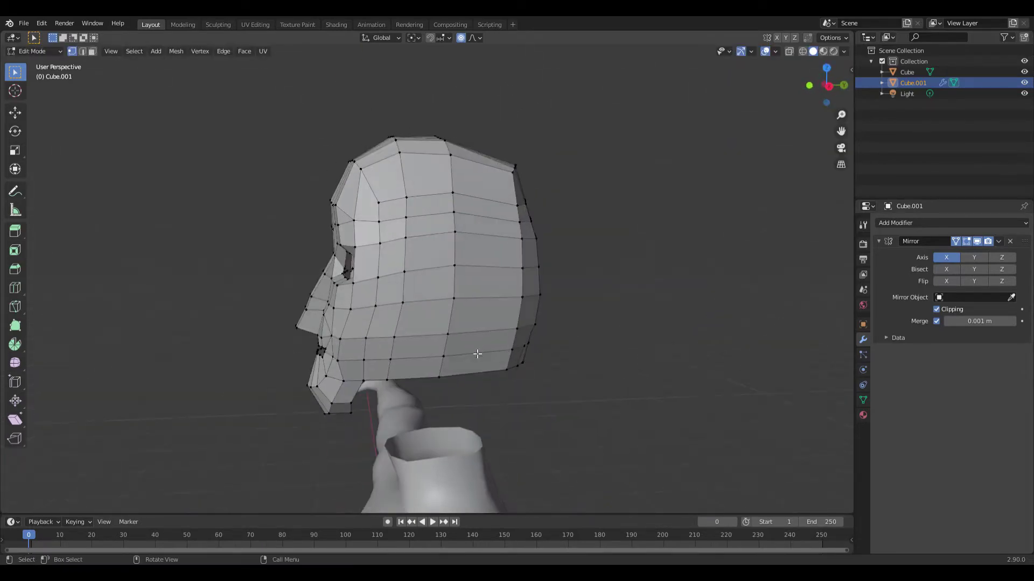
mouse_move(469, 373)
middle_down()
mouse_move(582, 378)
mouse_move(403, 366)
middle_up()
scroll(403, 366, up, 4)
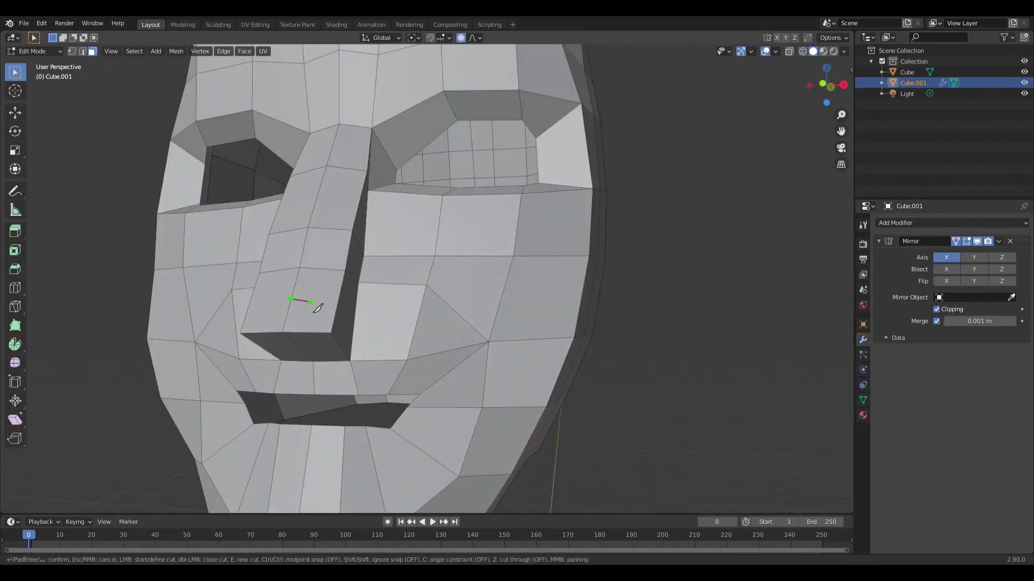
- Add a knife cut beside the nose and check the head from the front
click(354, 318)
middle_drag(356, 319, 383, 376)
key(Return)
mouse_move(320, 404)
middle_down()
mouse_move(290, 374)
mouse_move(495, 439)
middle_up()
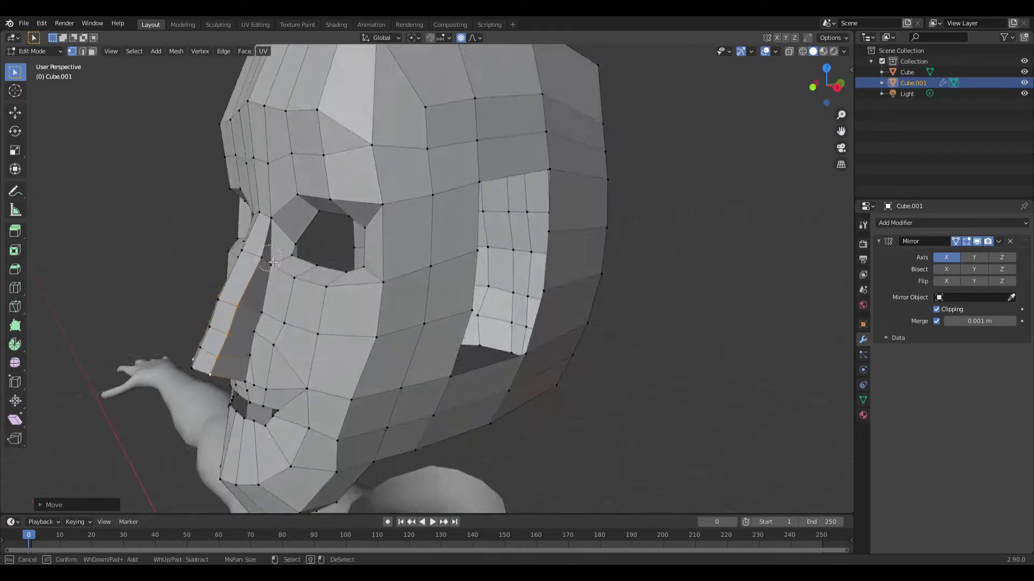
mouse_move(405, 400)
middle_down()
mouse_move(386, 355)
mouse_move(419, 389)
middle_up()
key(KP_1)
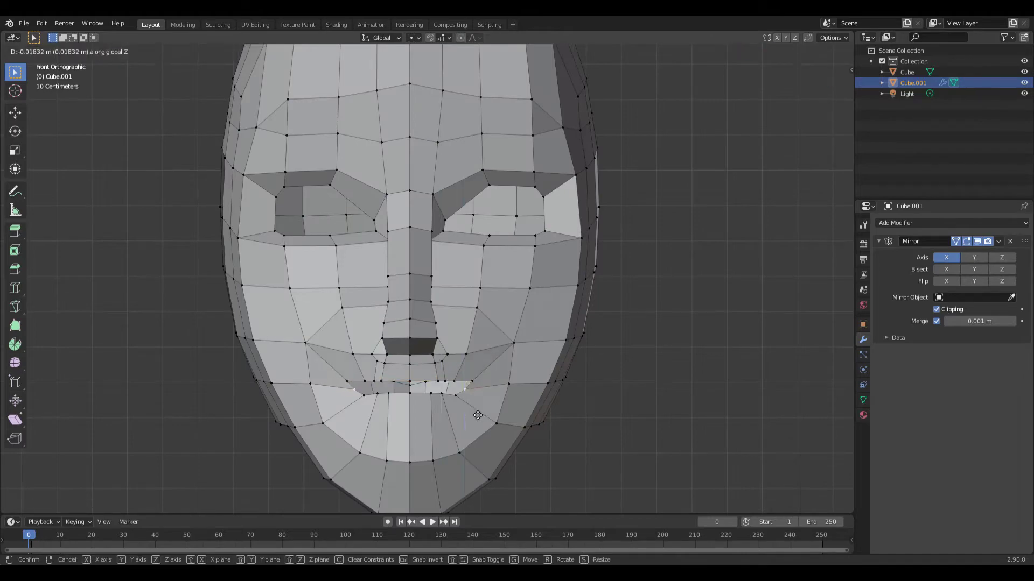
mouse_move(705, 432)
middle_down()
mouse_move(485, 404)
mouse_move(420, 371)
mouse_move(465, 401)
mouse_move(582, 423)
middle_up()
- Cut new edges from the mouth corner and remove the unwanted edges
key(k)
click(361, 364)
key(Return)
click(450, 385)
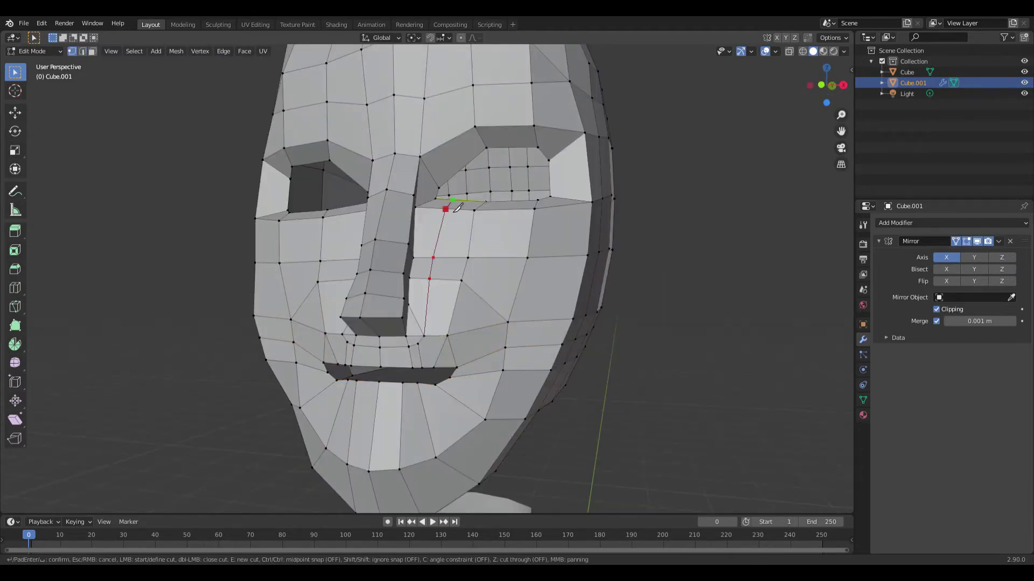
key(Return)
key(3)
mouse_move(457, 207)
middle_down()
mouse_move(326, 385)
mouse_move(337, 361)
mouse_move(572, 334)
mouse_move(508, 328)
middle_up()
key(1)
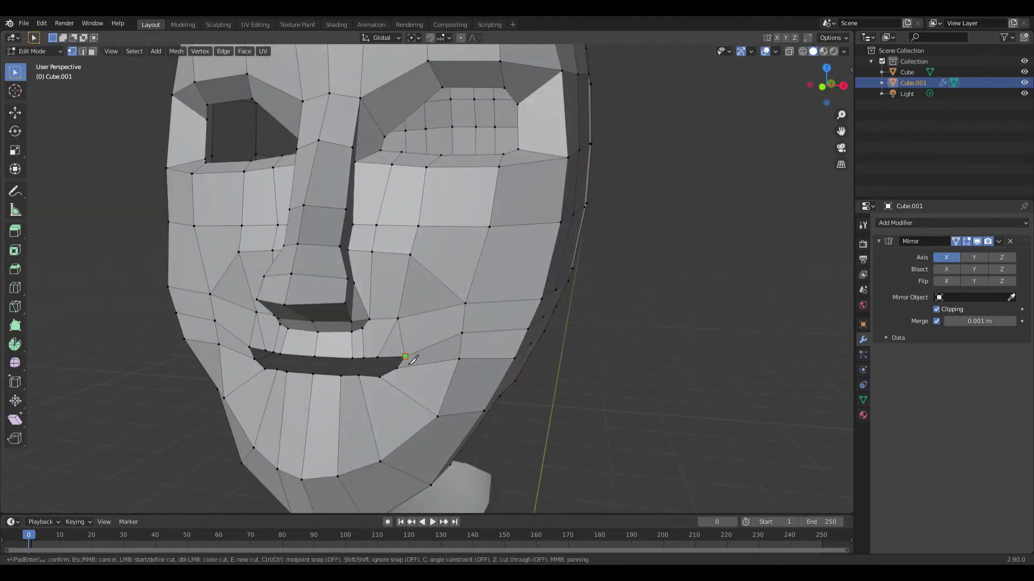
- Shape the nostril vertices and soft-move the nose edge
middle_drag(388, 334, 533, 391)
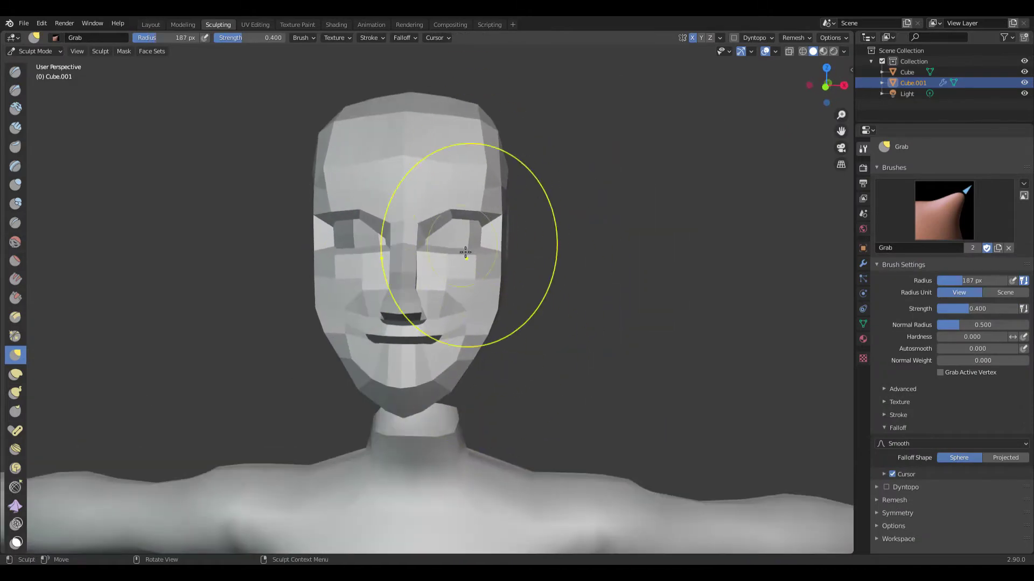
middle_drag(465, 252, 654, 180)
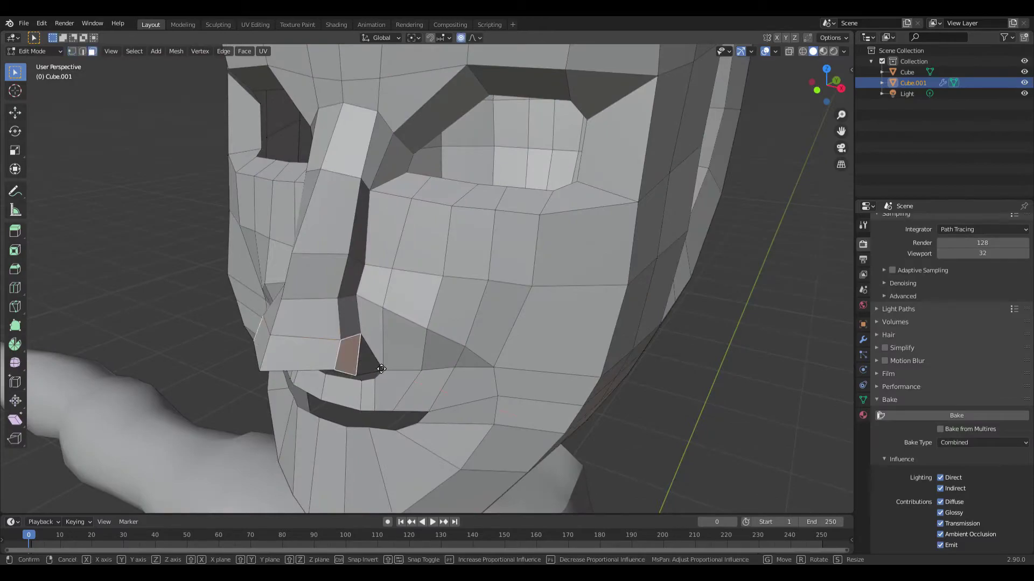
click(399, 364)
middle_drag(399, 364, 370, 356)
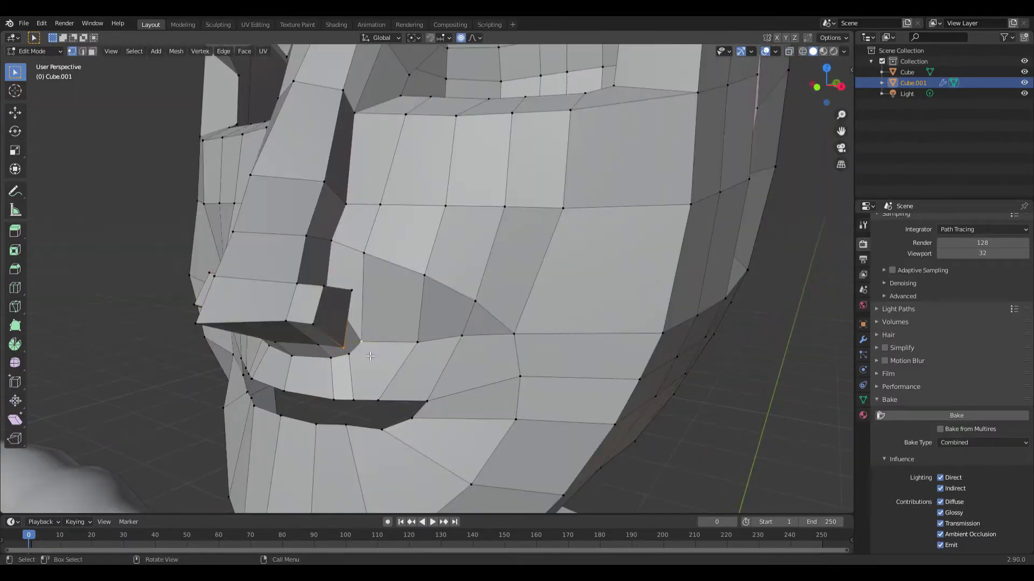
key(g)
click(366, 380)
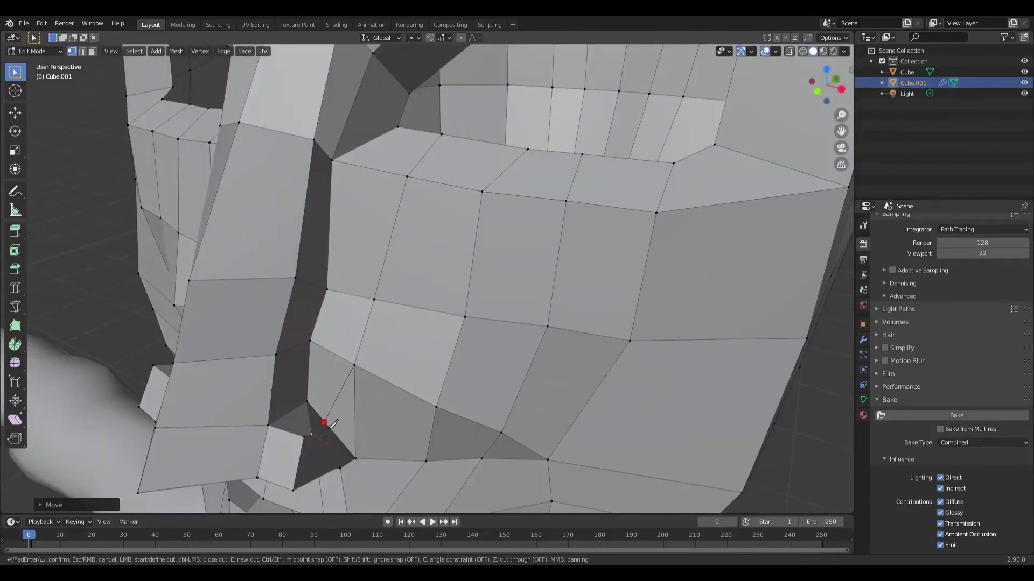
scroll(332, 423, down, 5)
- Reposition the eye loop, checking it from a raised side view
middle_drag(332, 423, 318, 351)
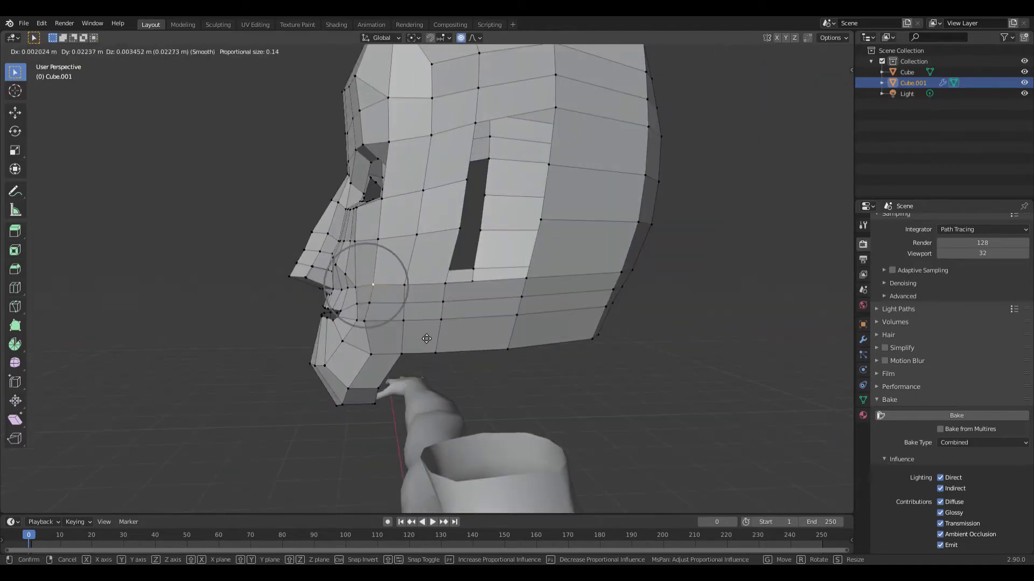
scroll(449, 295, down, 3)
middle_drag(449, 295, 511, 210)
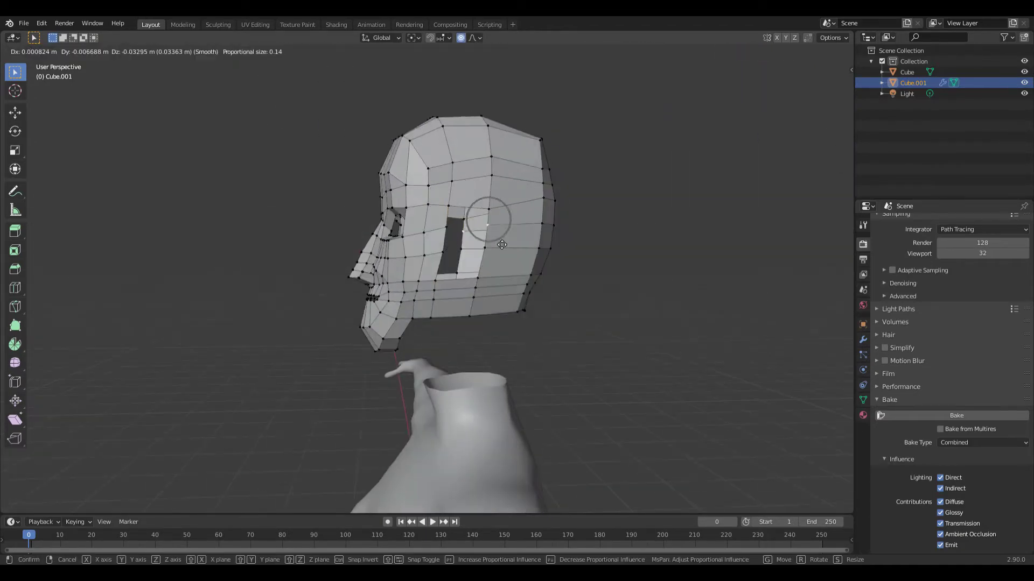
scroll(430, 237, down, 2)
middle_drag(431, 237, 446, 300)
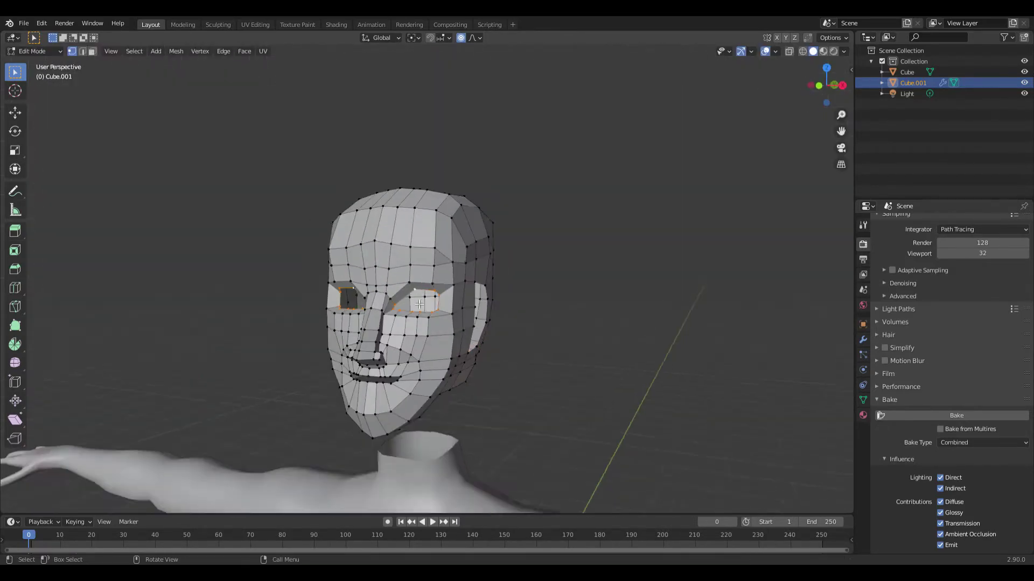
key(g)
click(420, 304)
middle_drag(419, 304, 372, 326)
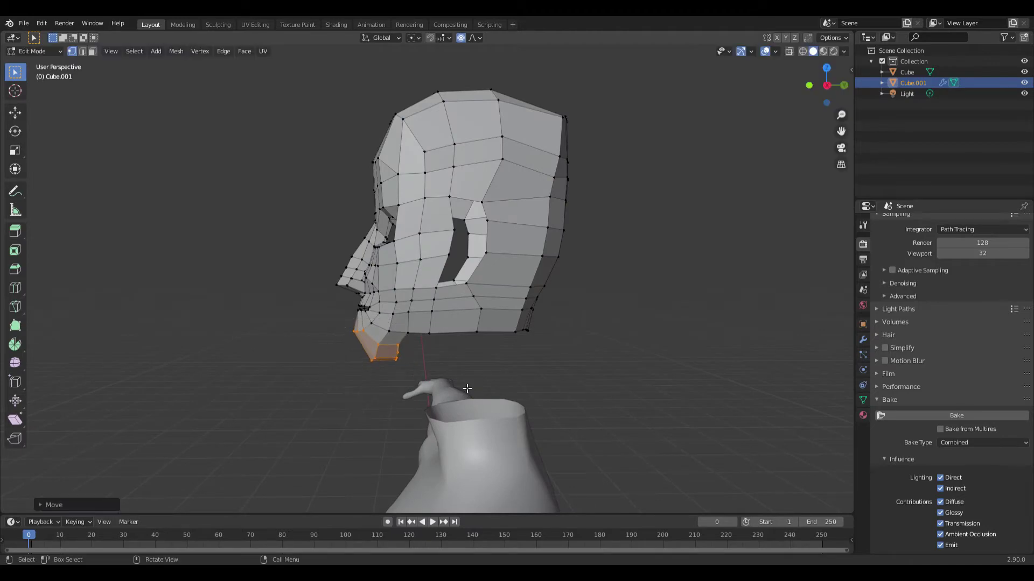
click(468, 389)
- Move the mouth vertices and soft-adjust the profile in Right Ortho view
middle_drag(467, 389, 473, 323)
key(g)
click(358, 346)
middle_drag(357, 346, 426, 274)
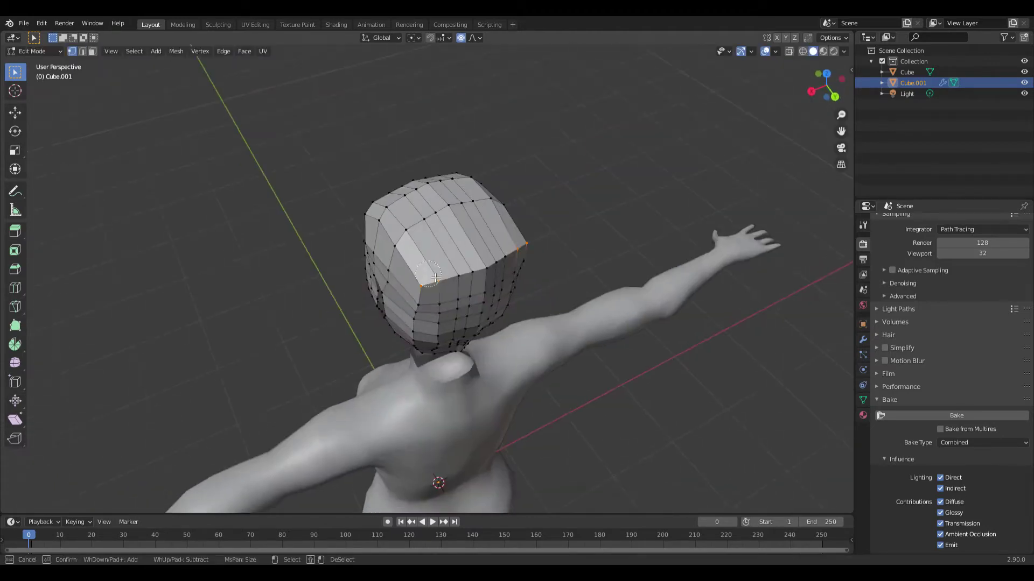
key(KP_3)
key(g)
click(591, 293)
- Open the modifier settings for the Subdivision modifier (viewport 1, render 2) and review the face
scroll(591, 293, up, 3)
middle_drag(553, 342, 634, 286)
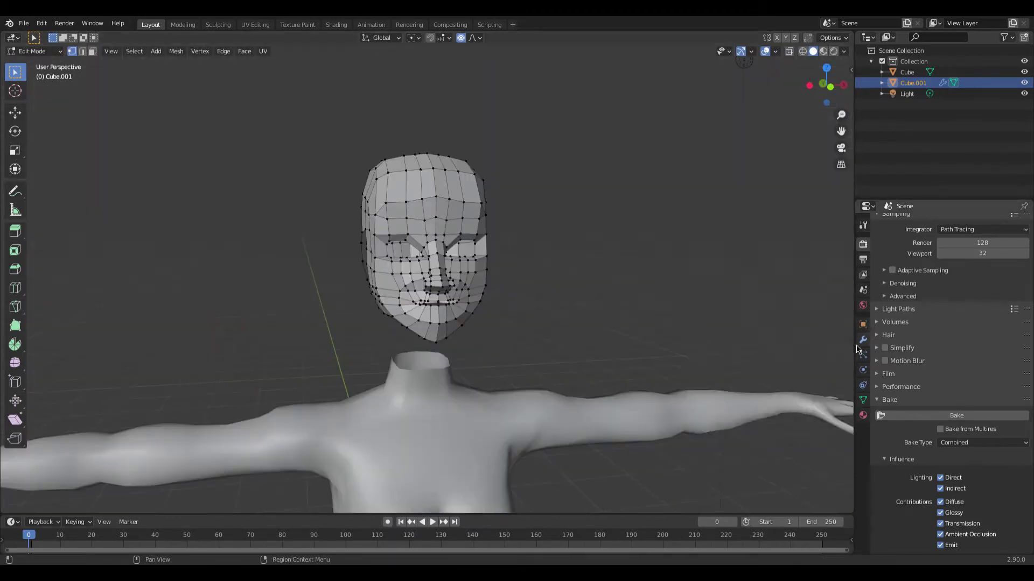
click(863, 340)
scroll(499, 211, up, 4)
mouse_move(499, 212)
middle_down()
mouse_move(447, 193)
mouse_move(329, 282)
mouse_move(286, 300)
middle_up()
- Confirm the last vertex move and zoom in close to the nose and mouth
scroll(409, 226, up, 4)
scroll(285, 300, up, 3)
scroll(421, 385, down, 3)
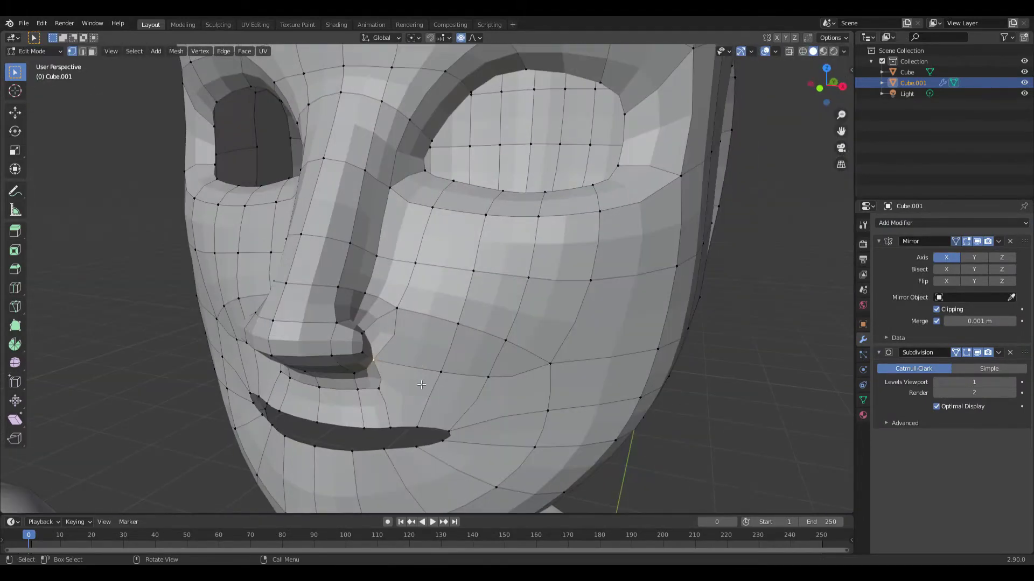
click(442, 403)
middle_drag(442, 403, 342, 401)
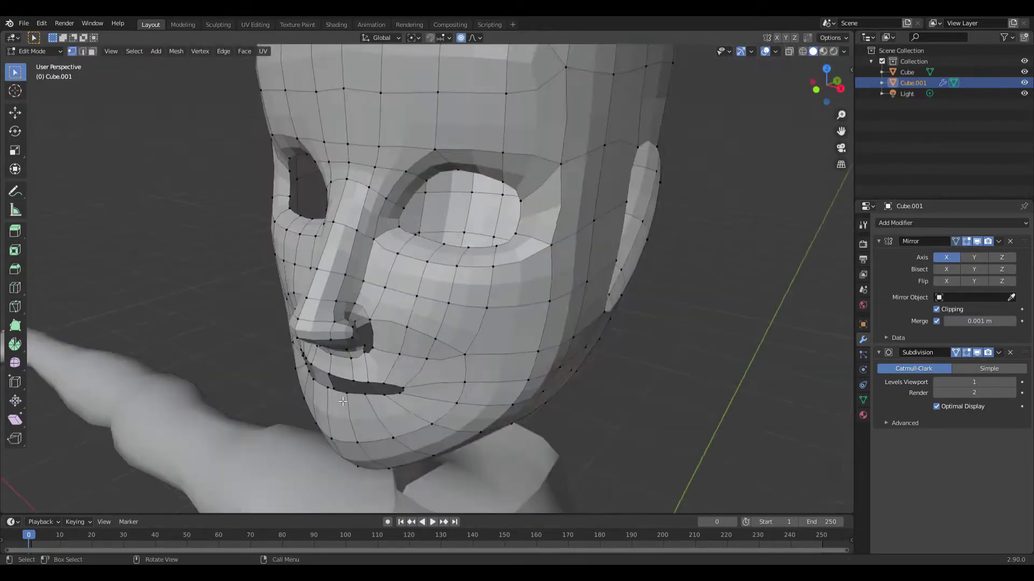
scroll(343, 401, up, 3)
mouse_move(343, 401)
middle_down()
mouse_move(486, 361)
mouse_move(609, 382)
middle_up()
scroll(610, 382, down, 3)
- Enable face selection and X-ray, then move the vertices around the nostrils
key(3)
scroll(610, 381, up, 3)
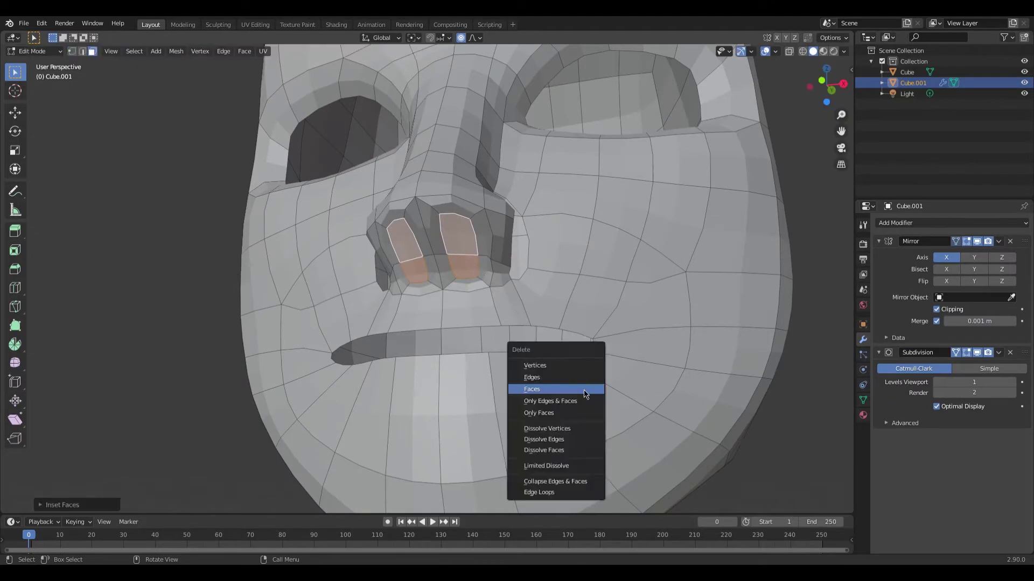
right_click(487, 258)
mouse_move(487, 258)
middle_down()
mouse_move(439, 348)
mouse_move(411, 305)
mouse_move(438, 285)
middle_up()
key(alt+z)
key(alt+z)
mouse_move(220, 275)
middle_down()
mouse_move(570, 306)
mouse_move(521, 344)
mouse_move(382, 334)
mouse_move(512, 301)
mouse_move(424, 341)
middle_up()
key(g)
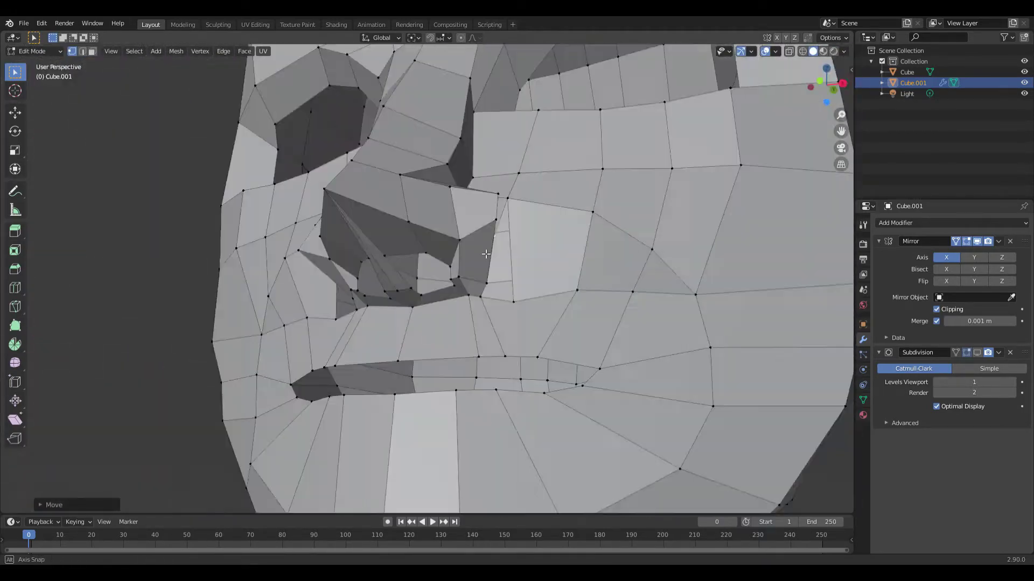
- Knife-cut new edges by the nostrils and shift the selected vertices along global Y
key(k)
key(Return)
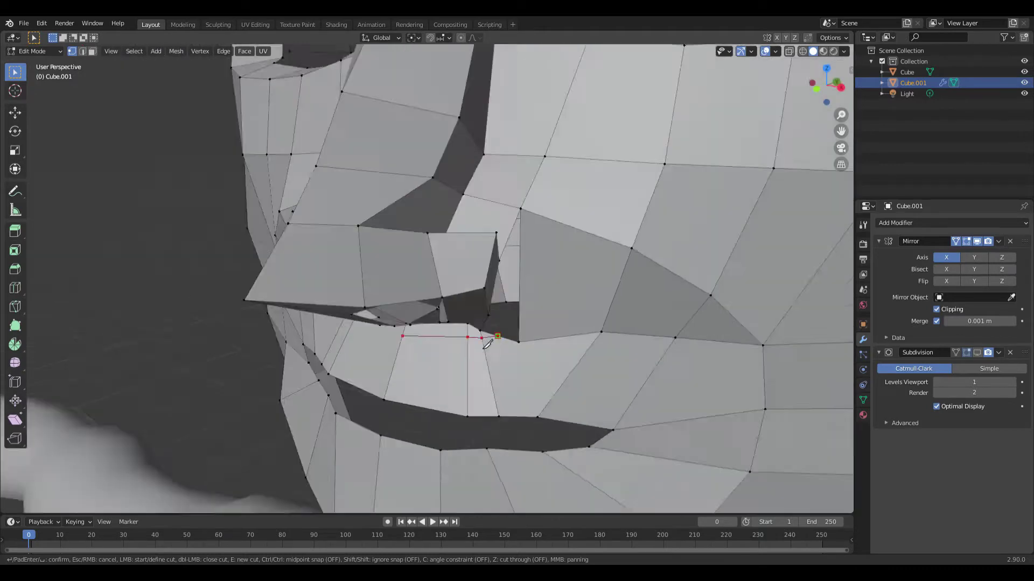
middle_drag(423, 340, 480, 296)
right_click(480, 296)
key(Escape)
key(g)
key(y)
click(538, 335)
mouse_move(538, 335)
middle_down()
mouse_move(532, 316)
mouse_move(397, 276)
mouse_move(493, 293)
middle_up()
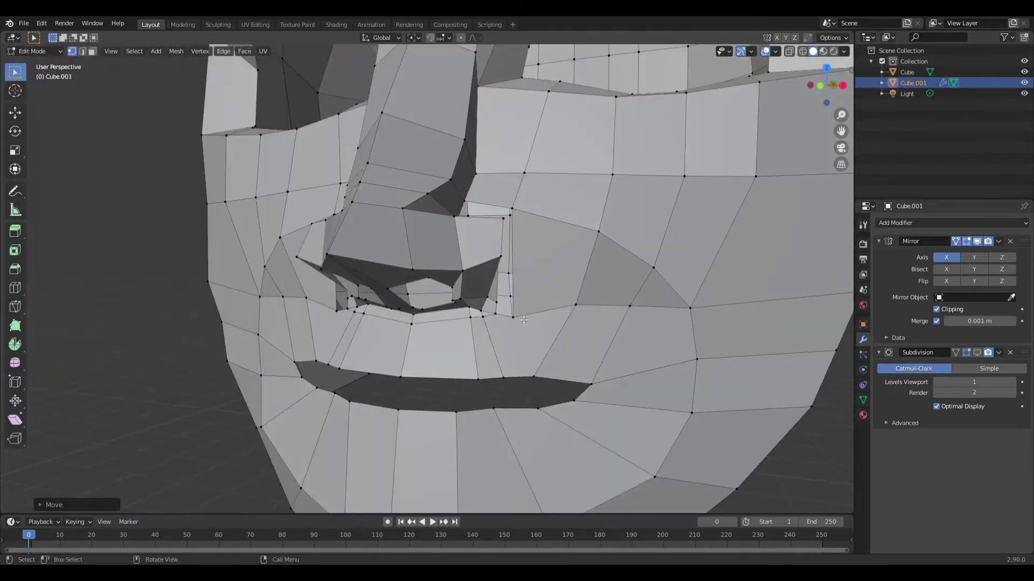
middle_drag(501, 303, 526, 325)
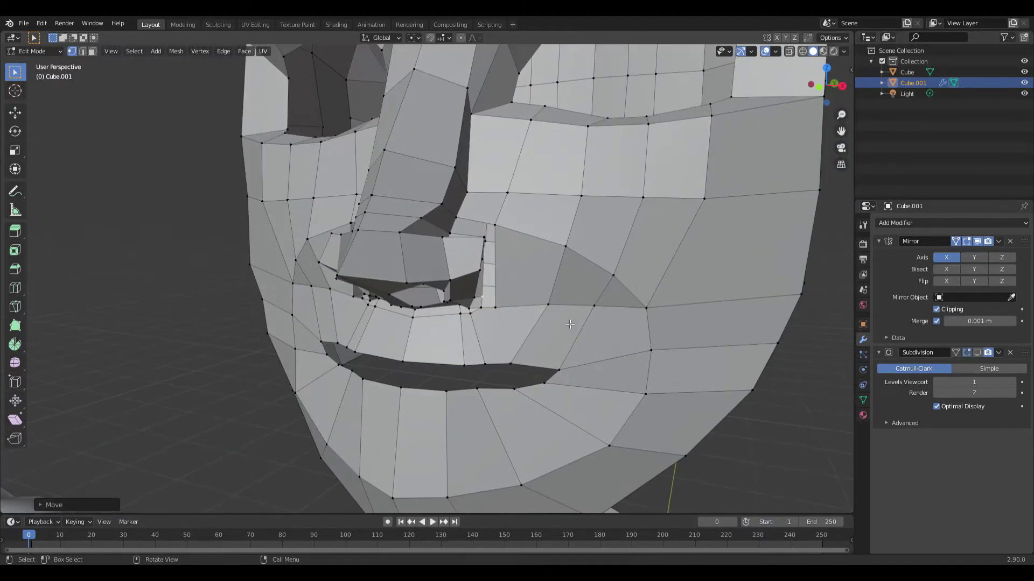
- In vertex select mode, knife-cut new edges near the mouth
key(Escape)
key(1)
mouse_move(636, 357)
middle_down()
mouse_move(589, 333)
mouse_move(609, 356)
middle_up()
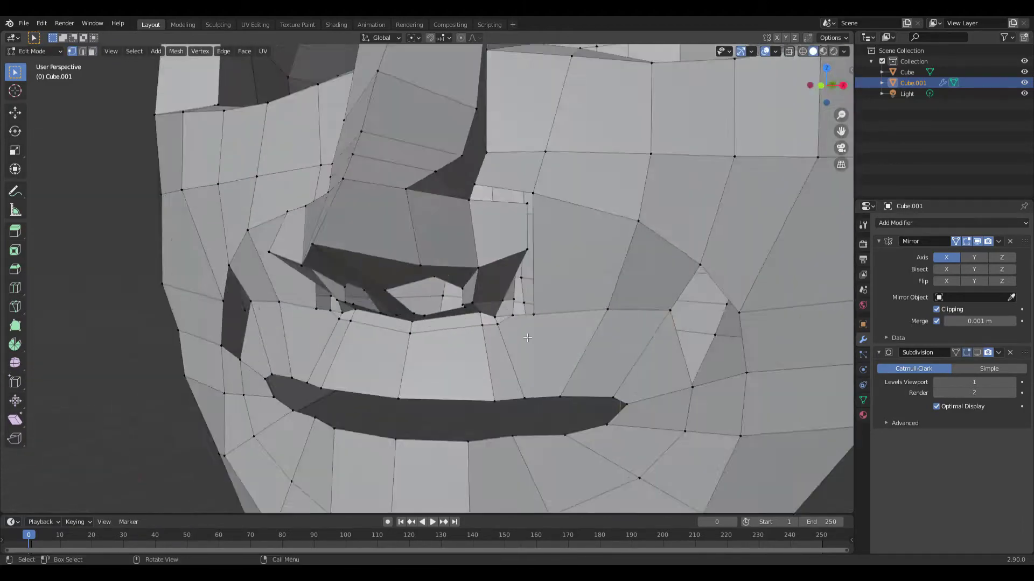
middle_drag(539, 372, 537, 332)
key(k)
mouse_move(254, 351)
middle_down()
mouse_move(507, 358)
mouse_move(546, 391)
middle_up()
- Add a loop cut around the mouth and reposition the new mouth vertices
key(ctrl+r)
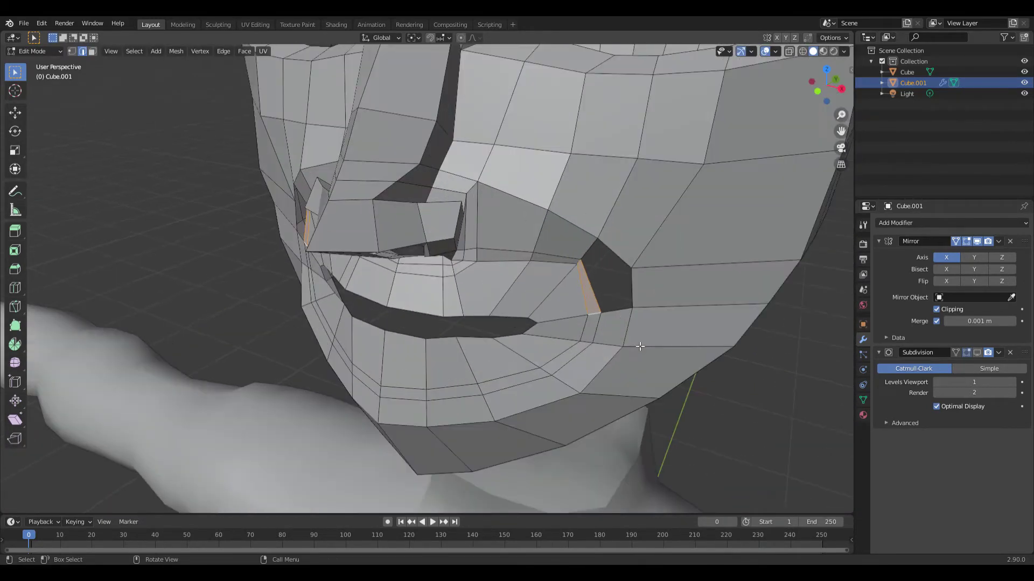
mouse_move(625, 344)
middle_down()
mouse_move(411, 329)
mouse_move(373, 293)
middle_up()
click(412, 329)
key(1)
mouse_move(358, 334)
middle_down()
mouse_move(467, 394)
mouse_move(360, 314)
middle_up()
key(g)
click(430, 377)
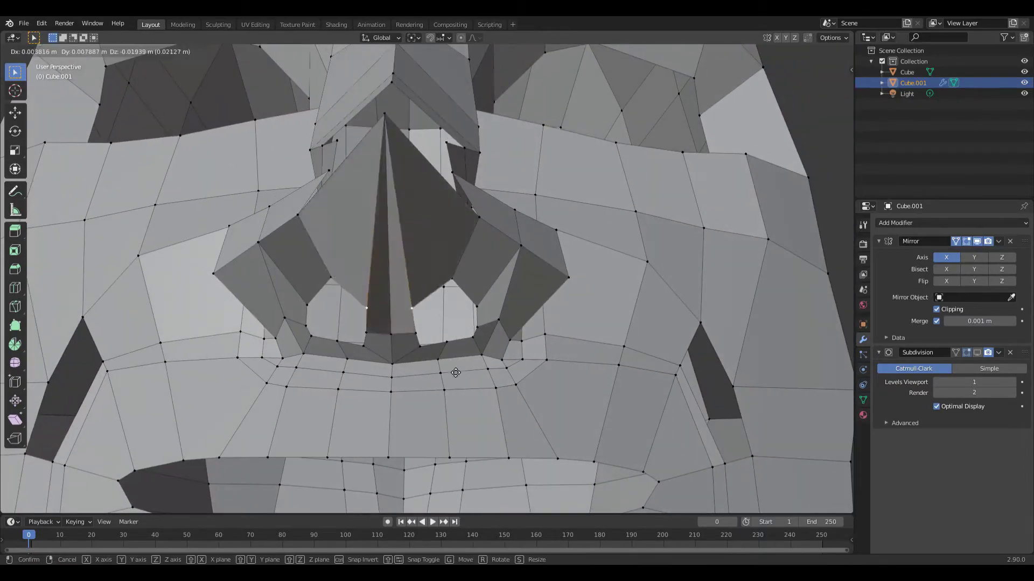
click(454, 341)
- Move the vertices under the nose to blend it into the upper lip
mouse_move(455, 341)
middle_down()
mouse_move(302, 315)
mouse_move(381, 331)
middle_up()
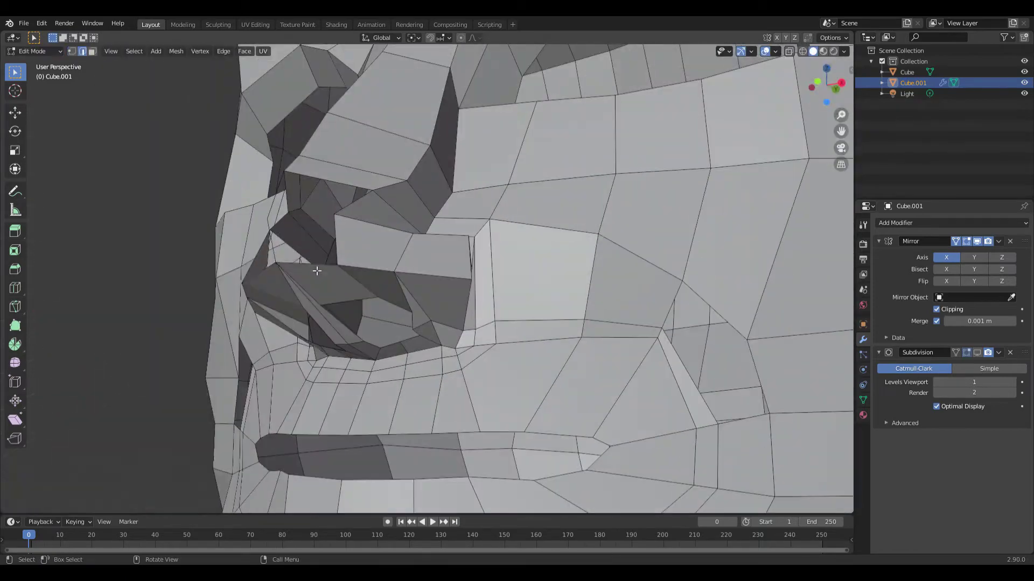
middle_drag(317, 271, 335, 365)
key(1)
middle_drag(263, 293, 282, 318)
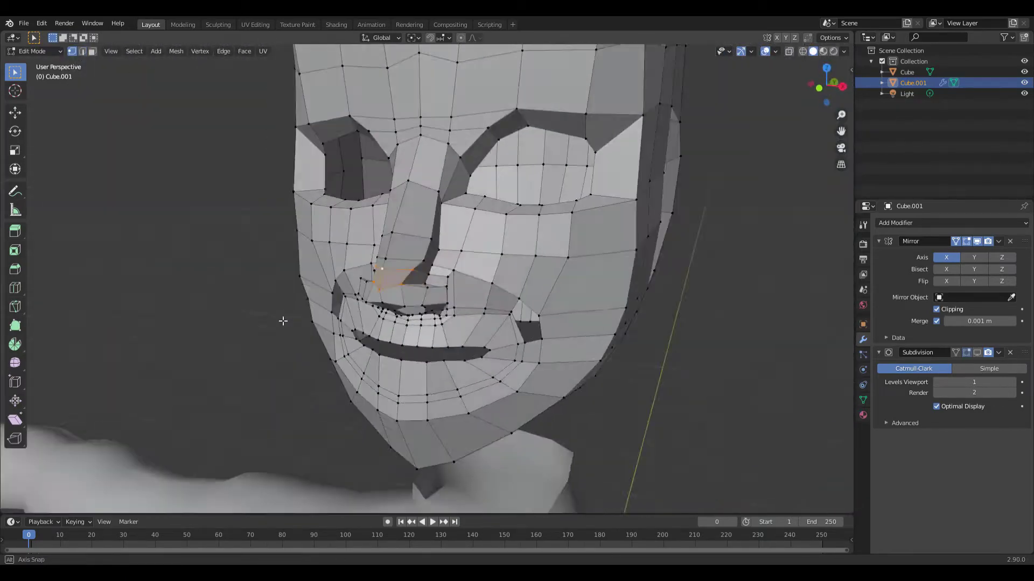
key(g)
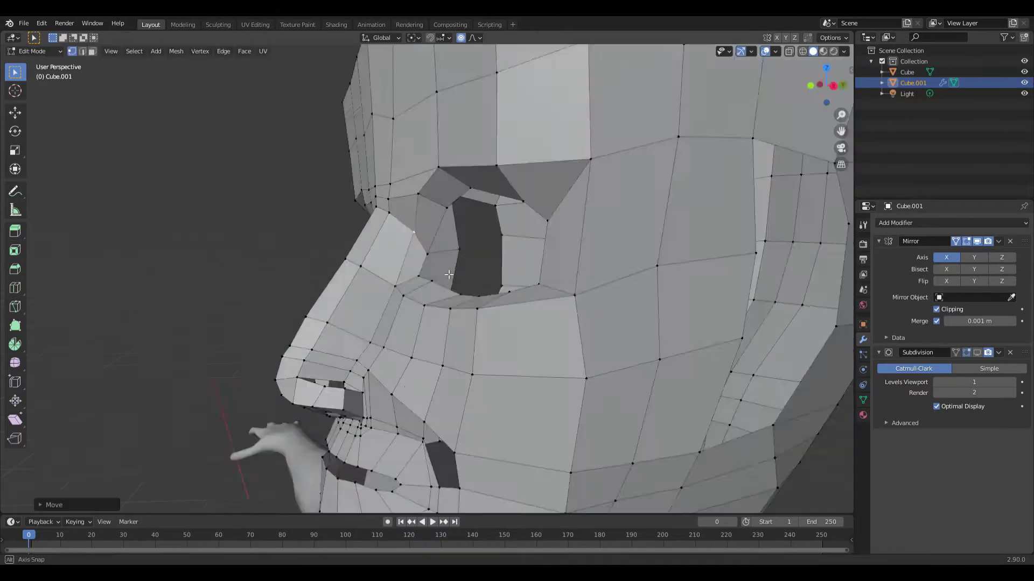
mouse_move(449, 275)
middle_down()
mouse_move(173, 251)
mouse_move(532, 369)
mouse_move(482, 319)
middle_up()
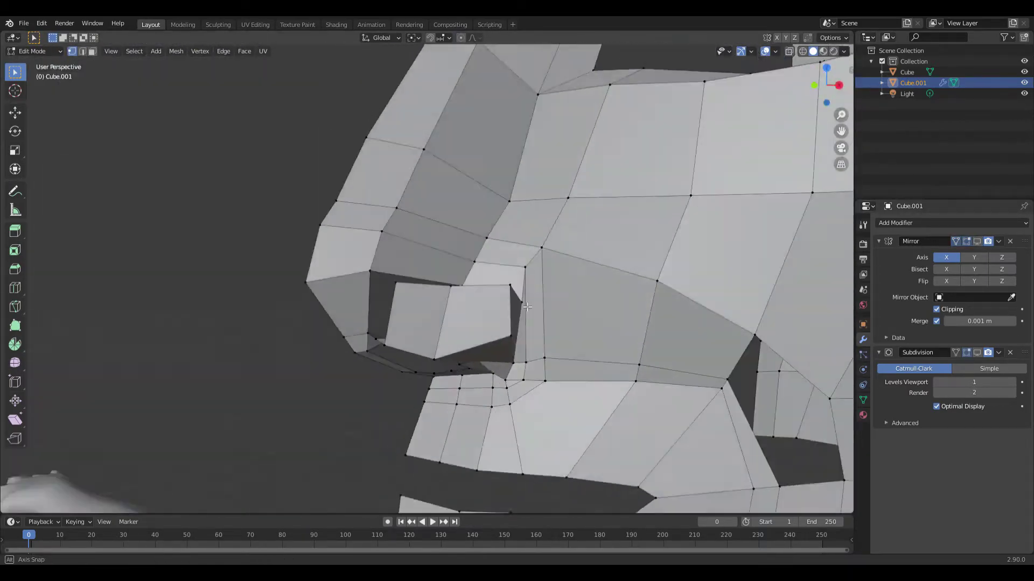
click(557, 405)
middle_drag(557, 405, 241, 245)
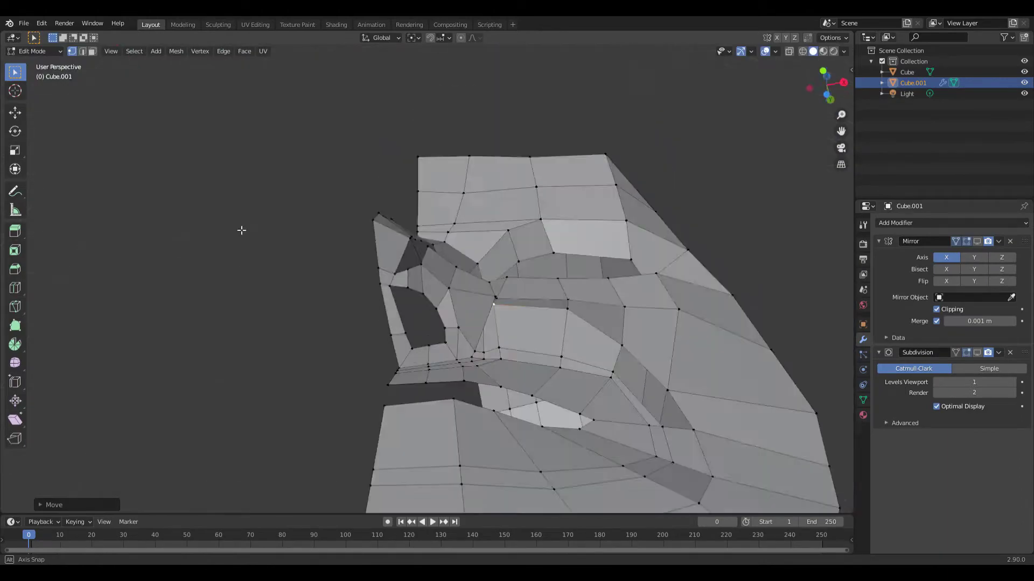
middle_drag(540, 409, 428, 361)
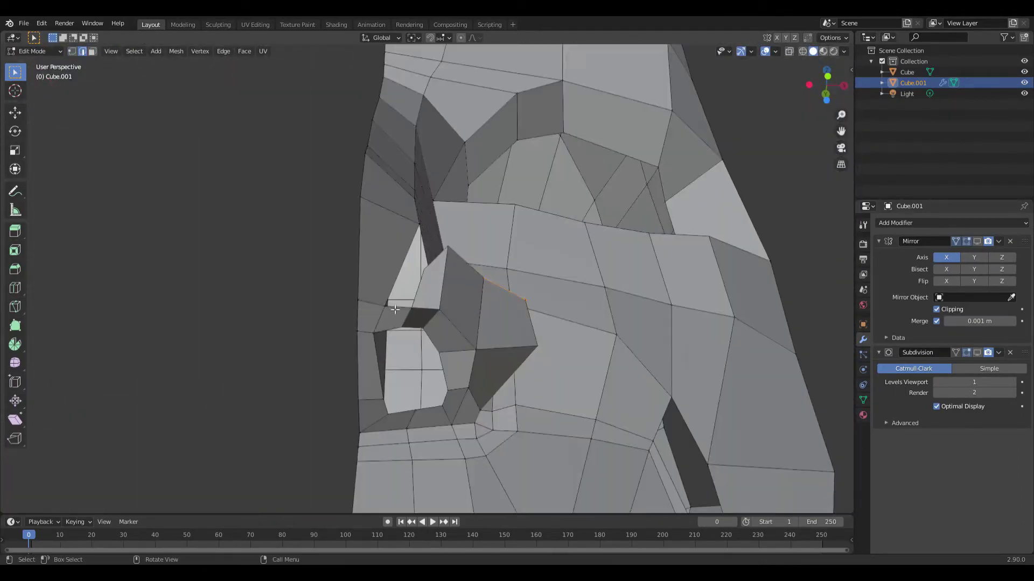
middle_drag(395, 310, 514, 355)
- Move nose vertices along Z, delete faces beside the nostril, and shift vertices along Y
key(g)
key(z)
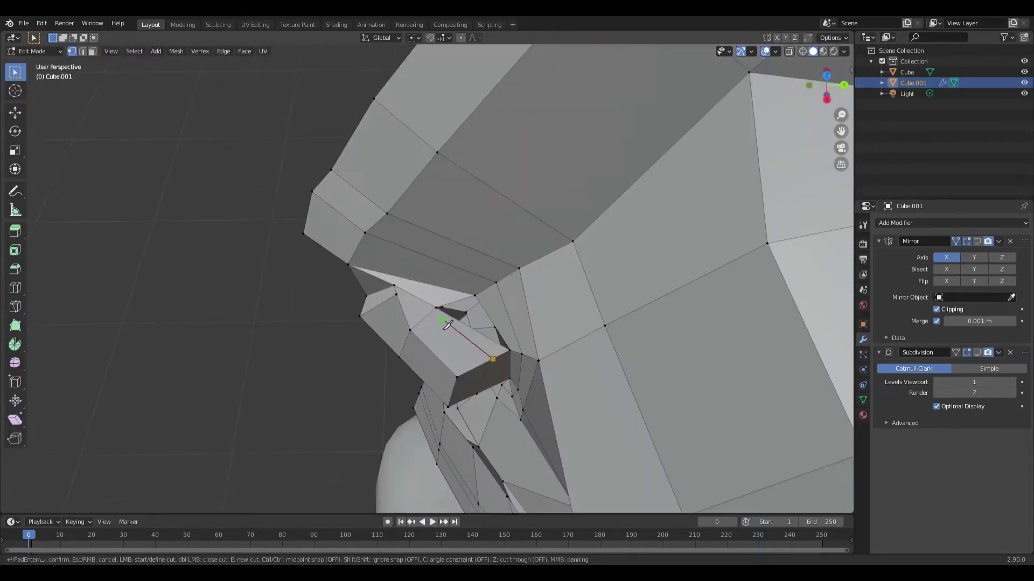
click(492, 345)
middle_drag(454, 377, 464, 212)
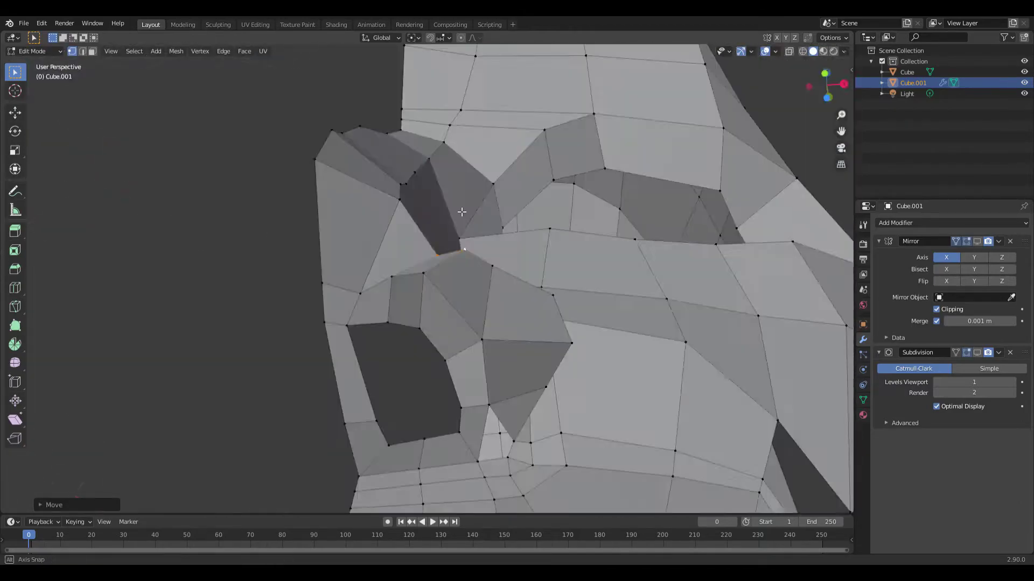
key(g)
key(y)
click(426, 249)
middle_drag(427, 249, 554, 277)
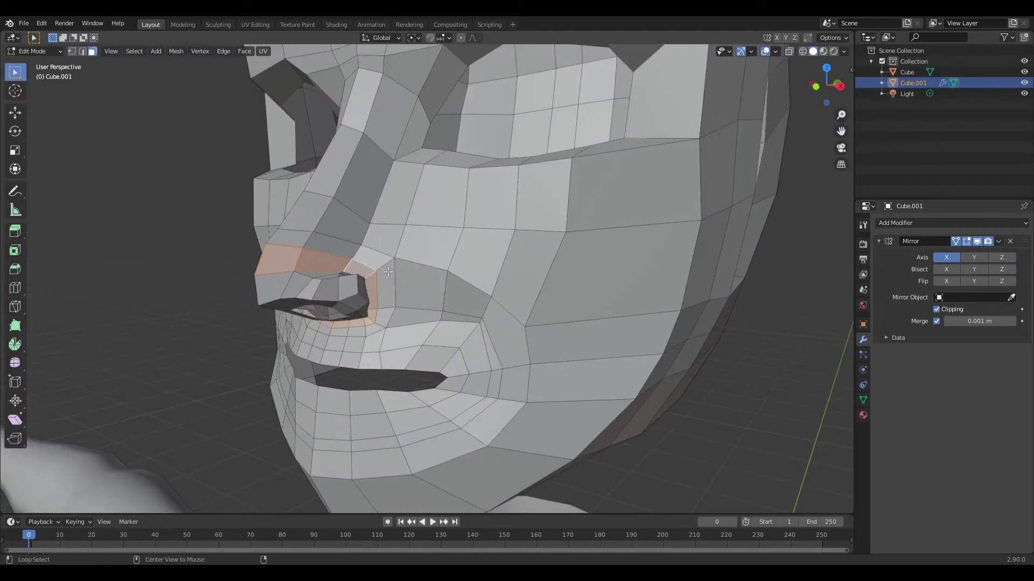
- Select the face loop across the nostrils and move it vertically along Z
alt+click(399, 285)
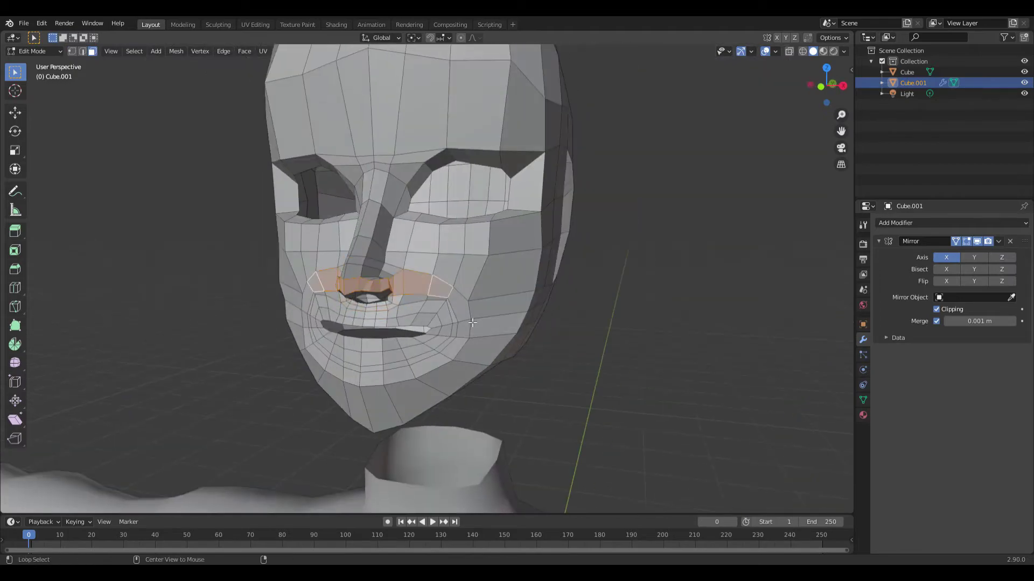
key(g)
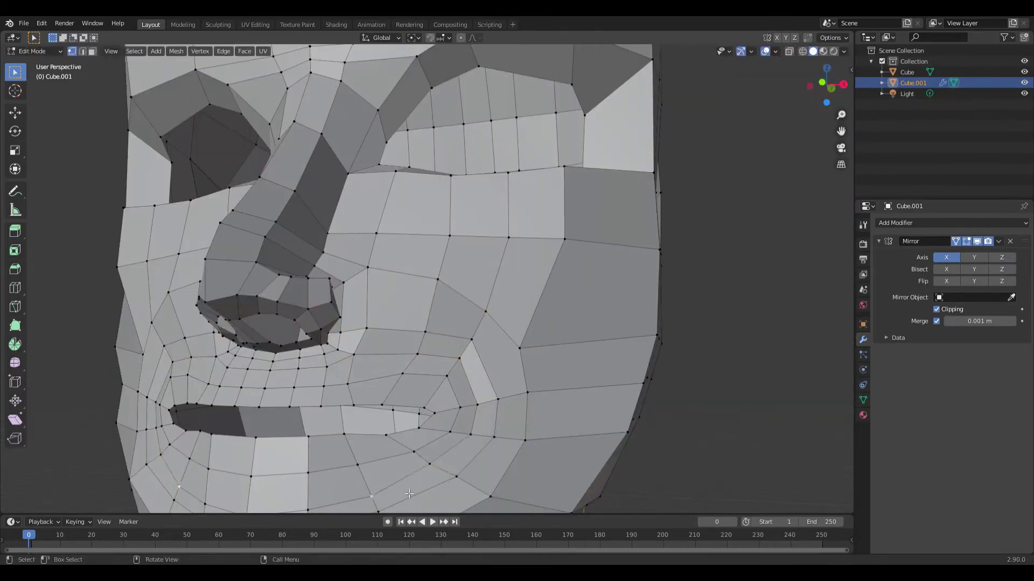
scroll(388, 501, down, 2)
mouse_move(388, 502)
middle_down()
mouse_move(396, 397)
mouse_move(459, 318)
middle_up()
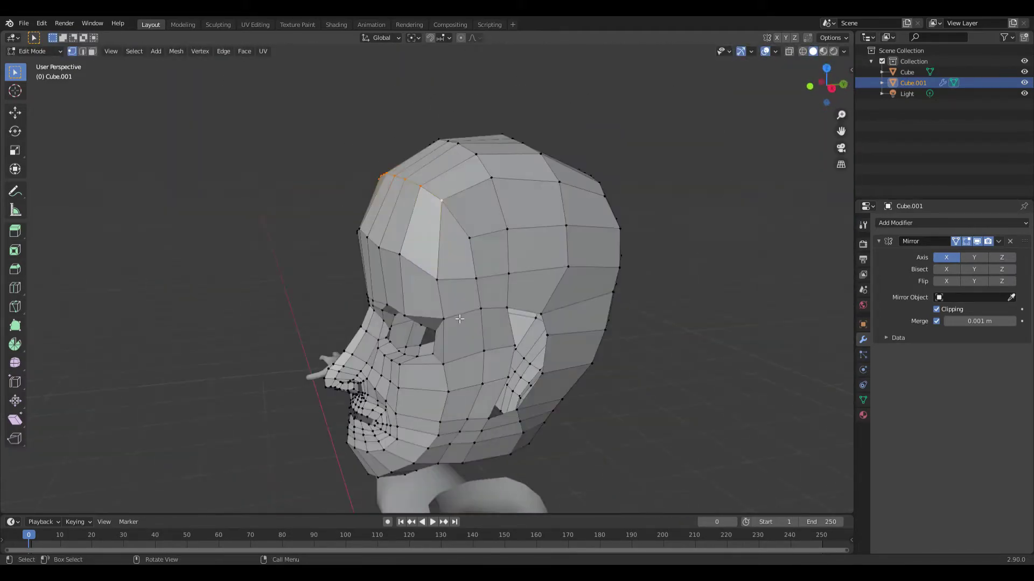
middle_drag(388, 296, 410, 333)
key(g)
key(z)
scroll(489, 349, up, 5)
mouse_move(488, 349)
middle_down()
mouse_move(341, 242)
mouse_move(377, 229)
mouse_move(434, 277)
middle_up()
mouse_move(380, 236)
middle_down()
mouse_move(350, 313)
mouse_move(309, 242)
middle_up()
- Proportionally move the nose vertices along Z, extrude the region, and reposition a vertex
key(g)
key(z)
click(350, 313)
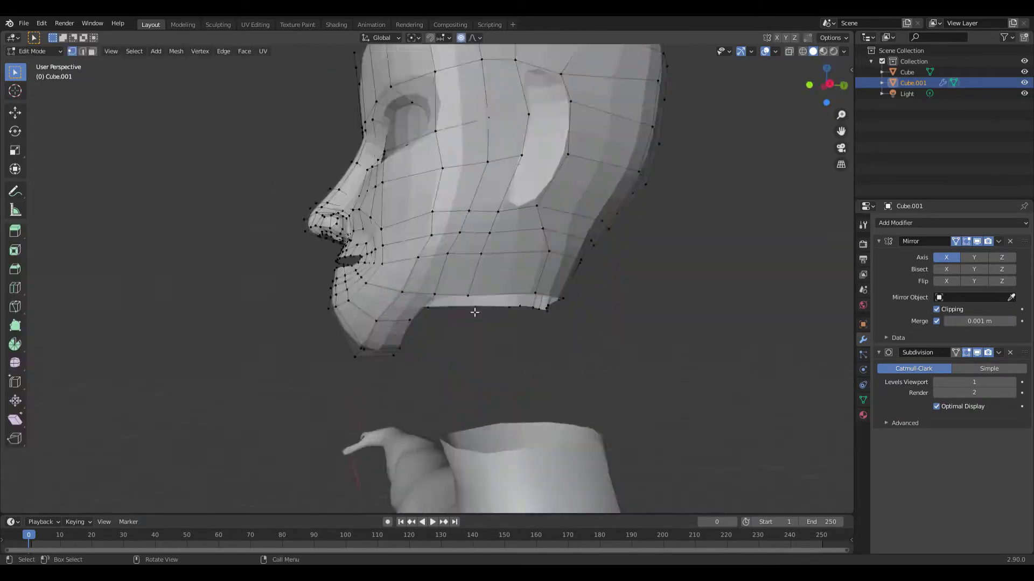
key(e)
mouse_move(474, 312)
middle_down()
mouse_move(442, 350)
mouse_move(549, 330)
middle_up()
key(g)
click(409, 334)
click(503, 342)
- Proportionally nudge the cheek and mouth vertices to smooth the face shape
scroll(549, 330, up, 3)
key(g)
click(549, 348)
scroll(549, 348, down, 3)
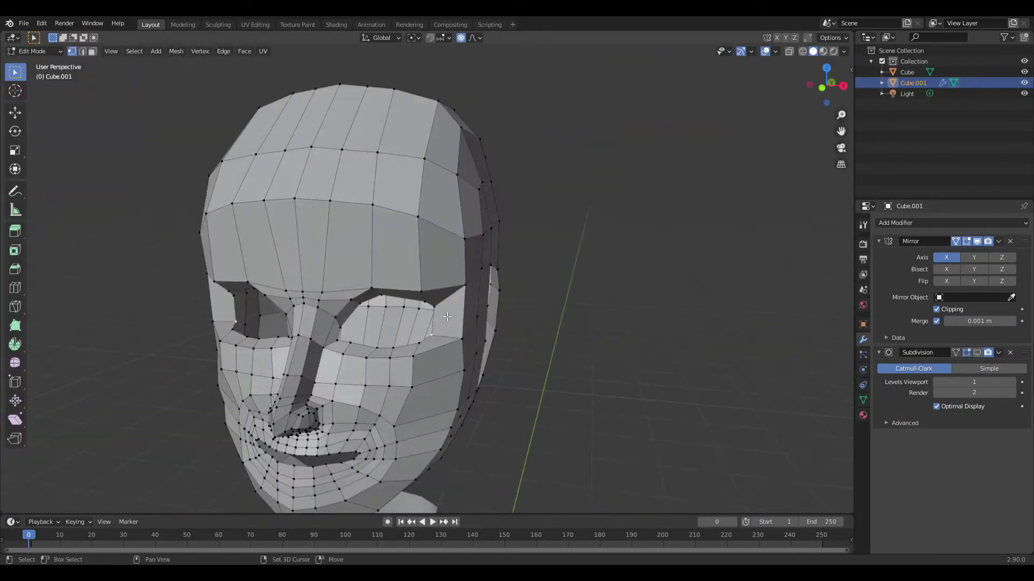
middle_drag(446, 317, 530, 381)
key(g)
click(537, 390)
- Move the selected face vertices sideways along the X axis
mouse_move(388, 371)
middle_down()
mouse_move(501, 376)
mouse_move(452, 398)
mouse_move(484, 387)
mouse_move(458, 377)
mouse_move(513, 365)
middle_up()
scroll(474, 388, up, 3)
key(g)
key(x)
click(446, 413)
scroll(513, 366, up, 3)
- Return to Object Mode and switch to the Sculpting workspace
key(Tab)
scroll(452, 337, down, 4)
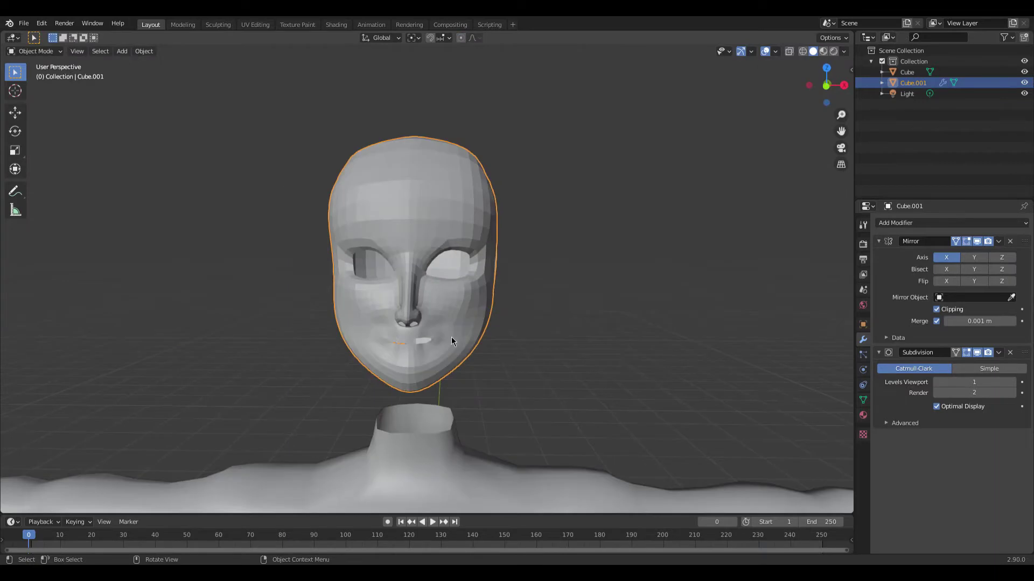
click(218, 24)
scroll(358, 231, down, 2)
scroll(478, 316, up, 2)
mouse_move(463, 258)
middle_down()
mouse_move(478, 316)
mouse_move(409, 287)
mouse_move(431, 242)
middle_up()
- Choose the Grab brush and enlarge its radius with F
key(g)
key(f)
click(468, 173)
mouse_move(467, 172)
middle_down()
mouse_move(377, 166)
mouse_move(396, 203)
mouse_move(344, 303)
middle_up()
mouse_move(431, 285)
middle_down()
mouse_move(473, 334)
mouse_move(538, 377)
middle_up()
key(f)
click(578, 395)
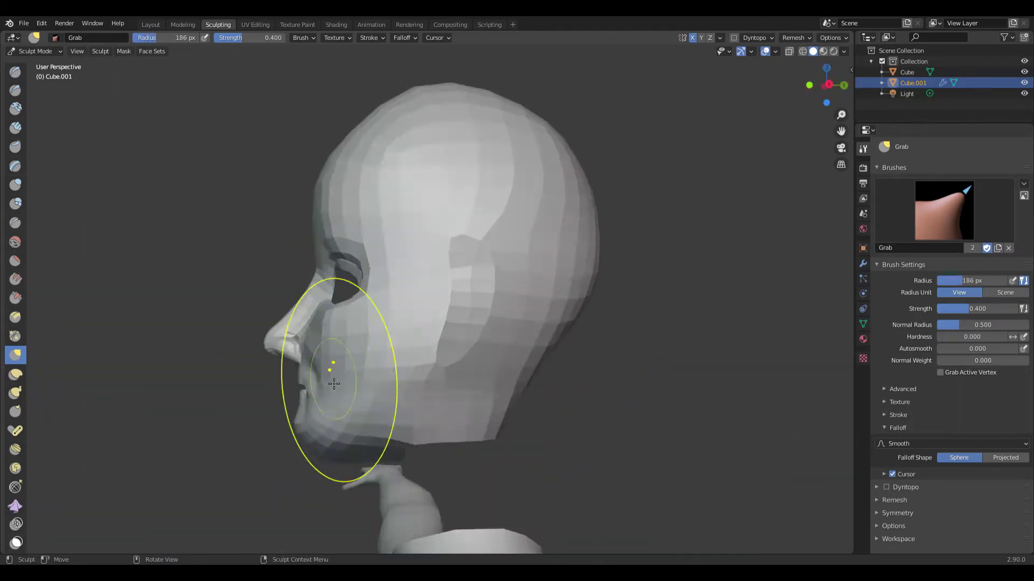
scroll(379, 362, up, 3)
click(348, 426)
mouse_move(349, 427)
middle_down()
mouse_move(485, 350)
mouse_move(529, 339)
mouse_move(473, 323)
mouse_move(571, 394)
middle_up()
- Shape the cheeks, nose and jaw with the Inflate and Grab brushes from front and side
key(i)
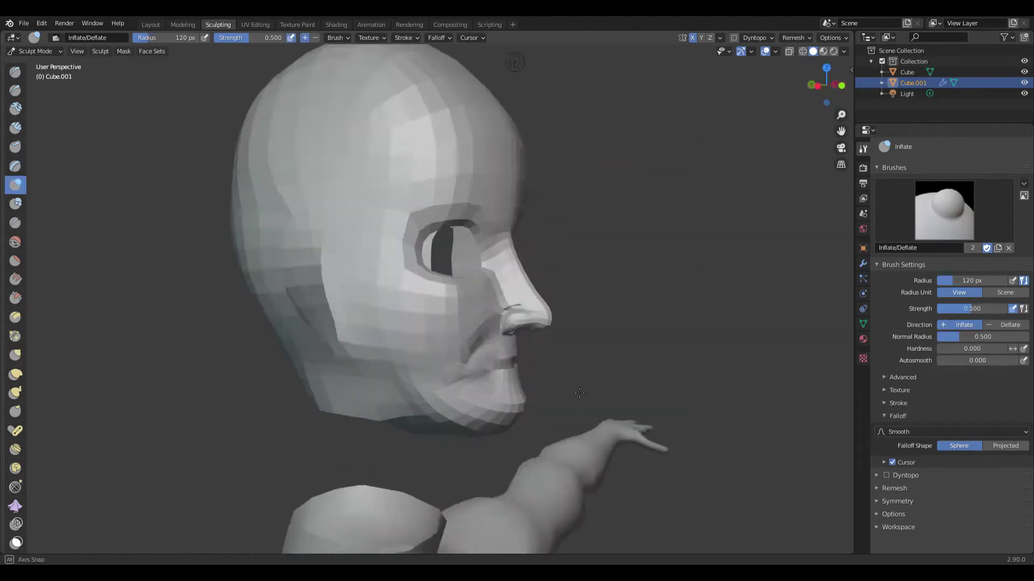
key(KP_1)
key(g)
middle_drag(514, 177, 384, 215)
mouse_move(420, 176)
middle_down()
mouse_move(377, 242)
mouse_move(409, 215)
mouse_move(366, 323)
mouse_move(356, 384)
middle_up()
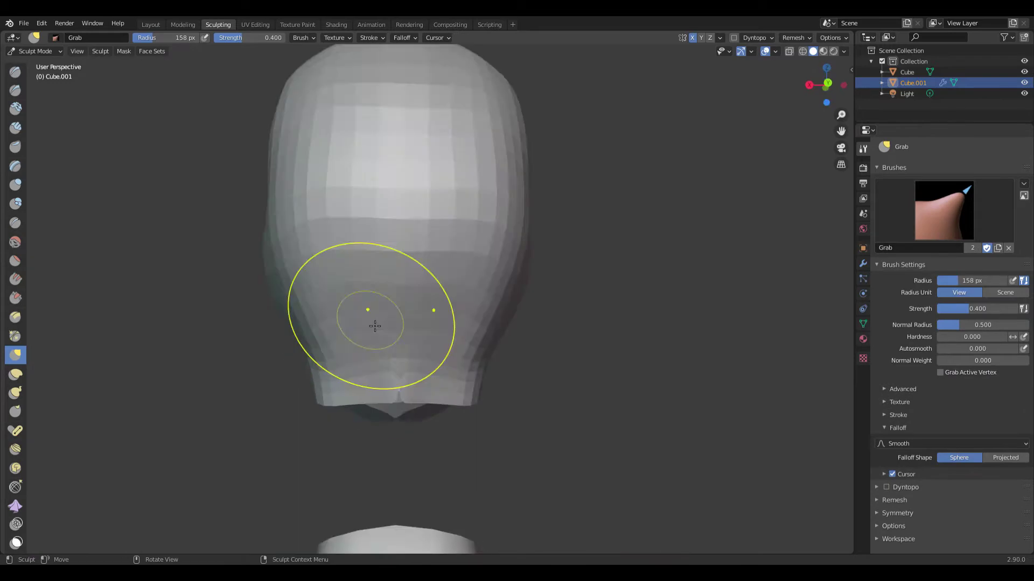
middle_drag(311, 232, 526, 344)
click(485, 296)
mouse_move(485, 296)
middle_down()
mouse_move(474, 271)
mouse_move(542, 297)
middle_up()
- Proportionally move the mouth vertices along Y, then select and scale the lip edge loop
key(o)
key(g)
key(y)
click(474, 271)
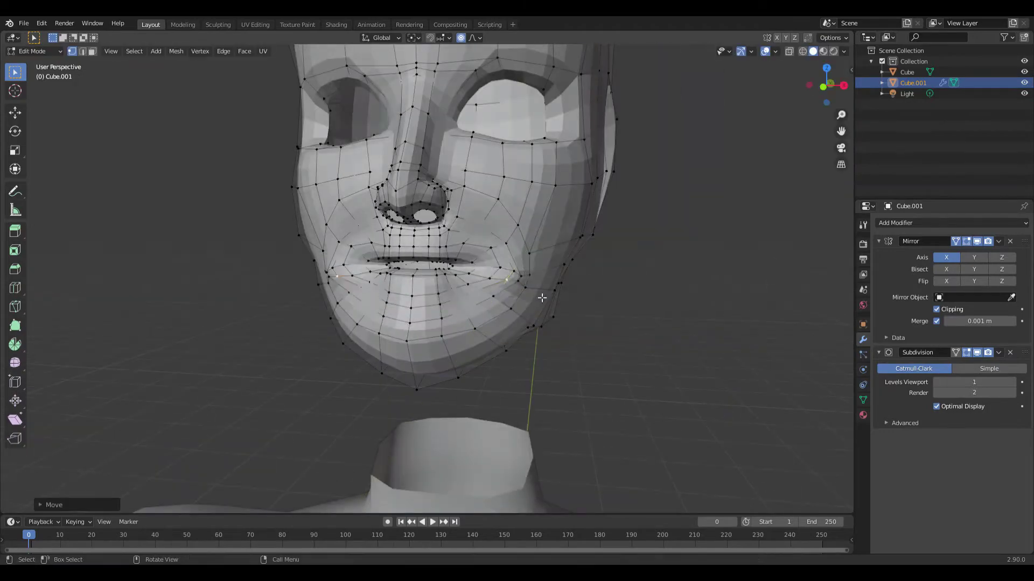
alt+click(419, 265)
mouse_move(419, 265)
middle_down()
mouse_move(446, 312)
mouse_move(583, 291)
mouse_move(476, 278)
middle_up()
key(s)
click(447, 302)
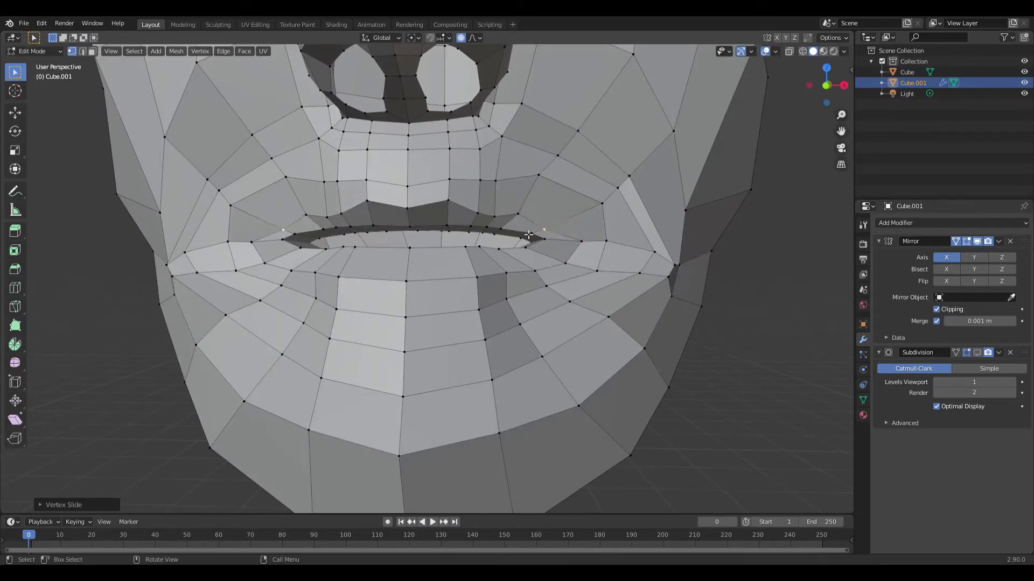
- Vertex-slide the mouth corner vertices to widen the mouth opening
middle_drag(485, 288, 508, 245)
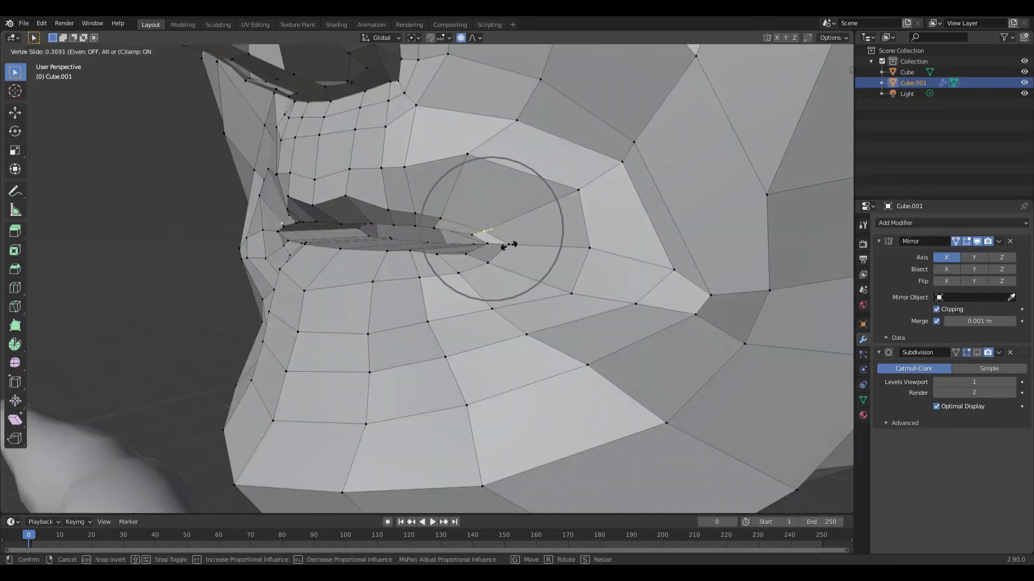
scroll(428, 308, down, 5)
middle_drag(429, 309, 380, 304)
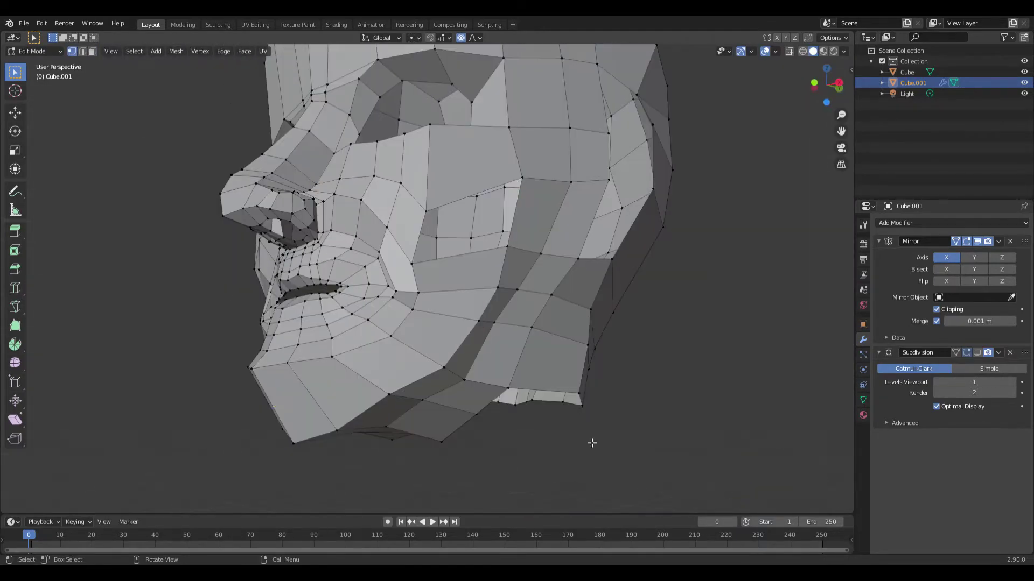
scroll(466, 300, down, 4)
mouse_move(465, 299)
middle_down()
mouse_move(493, 349)
mouse_move(471, 339)
mouse_move(514, 364)
mouse_move(458, 370)
mouse_move(458, 304)
middle_up()
scroll(483, 355, up, 3)
scroll(514, 364, down, 4)
scroll(506, 369, up, 3)
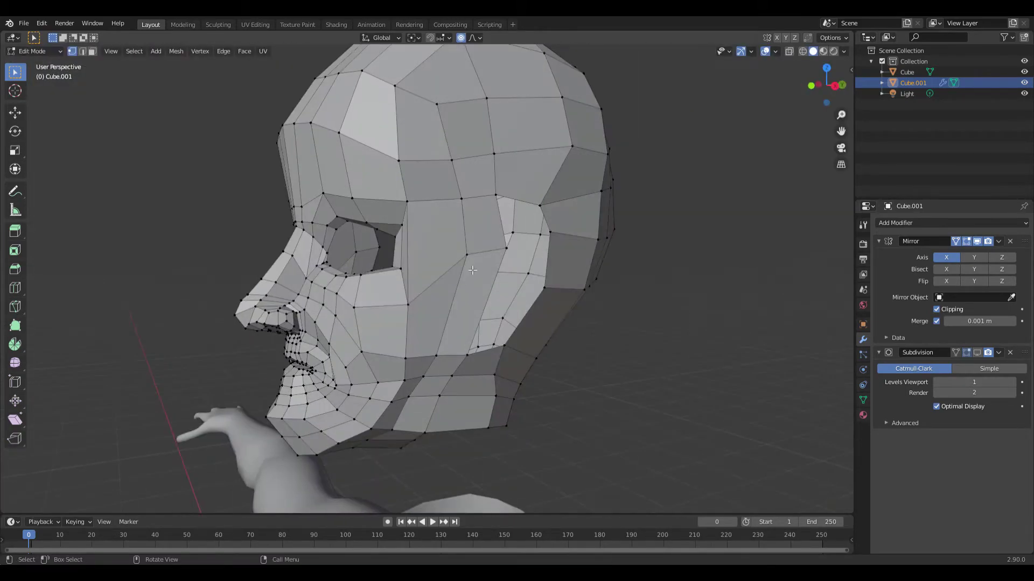
click(511, 337)
- Check the head from the front and return to Object Mode
middle_drag(511, 337, 446, 306)
middle_drag(465, 192, 544, 334)
key(Tab)
scroll(558, 362, down, 2)
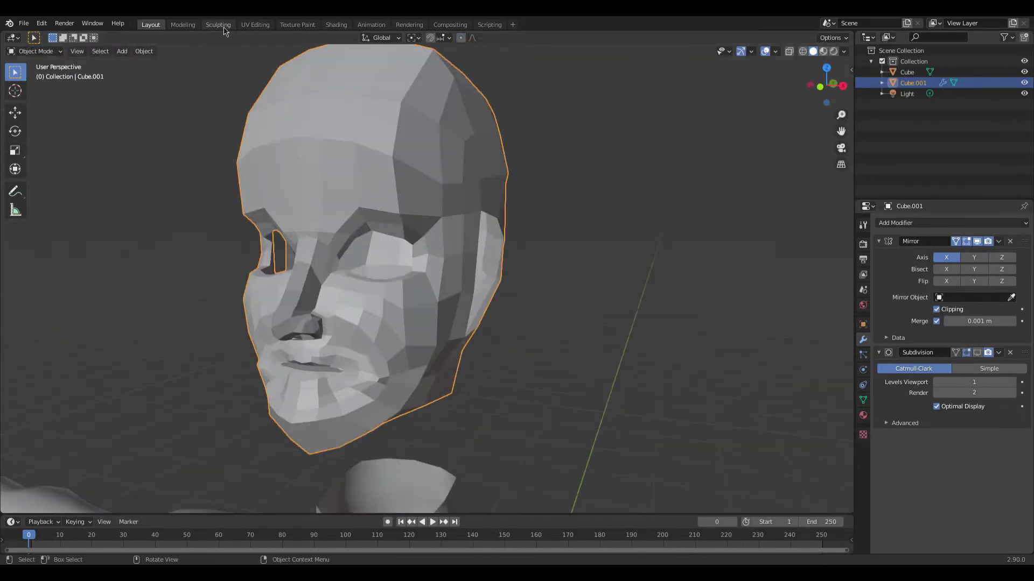
- Switch to Sculpting and grab-sculpt the jaw and mouth area
click(218, 25)
mouse_move(377, 269)
middle_down()
mouse_move(420, 280)
mouse_move(405, 332)
middle_up()
scroll(425, 286, up, 5)
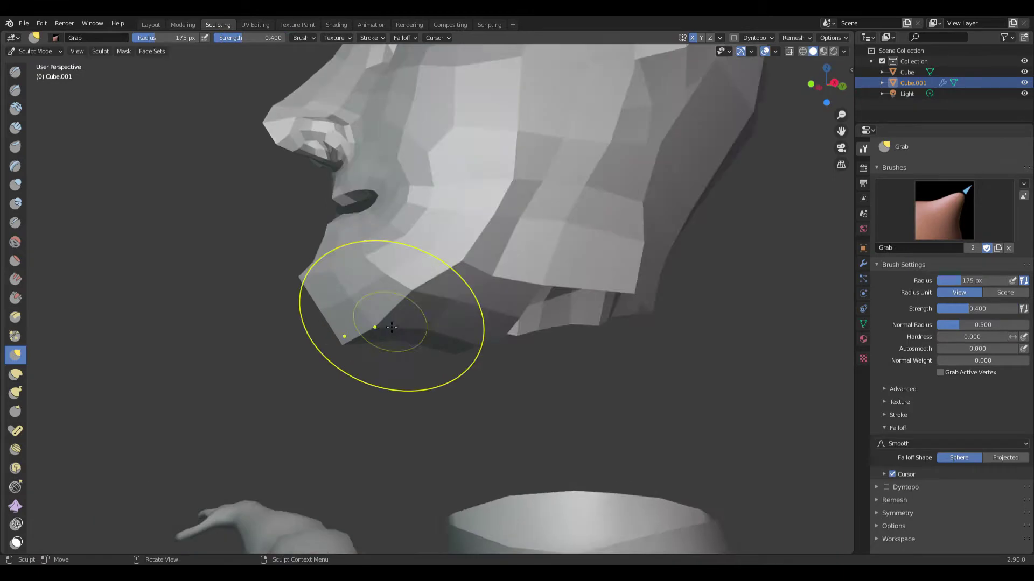
middle_drag(489, 200, 500, 278)
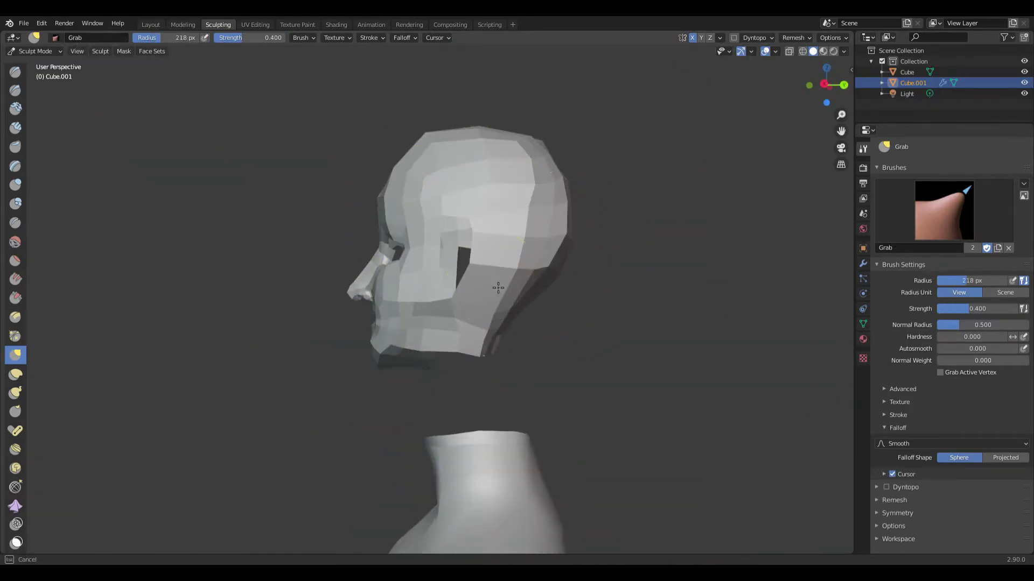
scroll(538, 323, up, 3)
middle_drag(613, 382, 458, 251)
mouse_move(478, 186)
middle_down()
mouse_move(484, 450)
mouse_move(518, 369)
mouse_move(474, 376)
mouse_move(434, 421)
middle_up()
- Refine the nose, lips and brow with the Smooth and Grab brushes
key(shift+s)
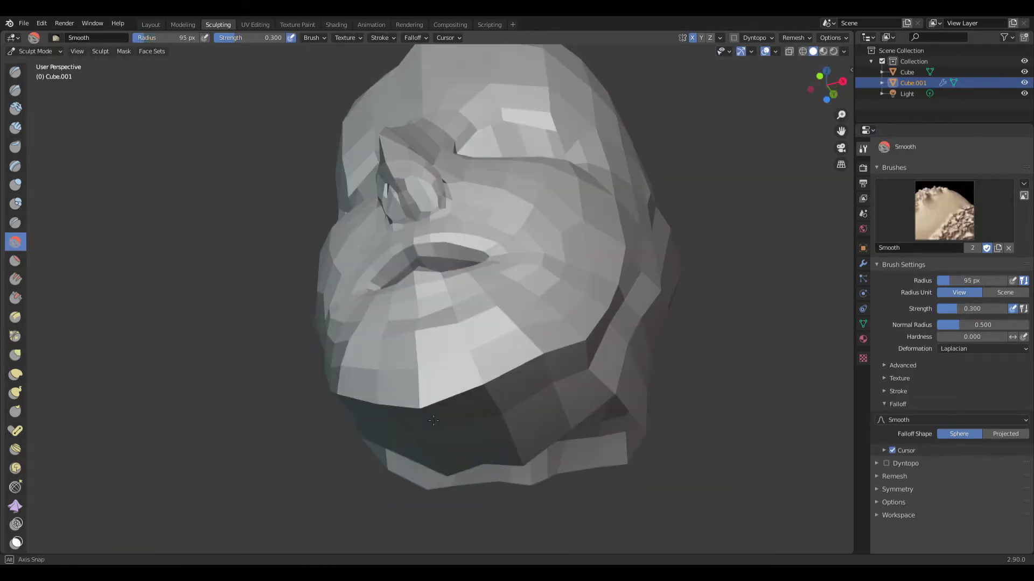
key(g)
scroll(454, 272, up, 3)
mouse_move(722, 402)
middle_down()
mouse_move(454, 272)
mouse_move(605, 289)
middle_up()
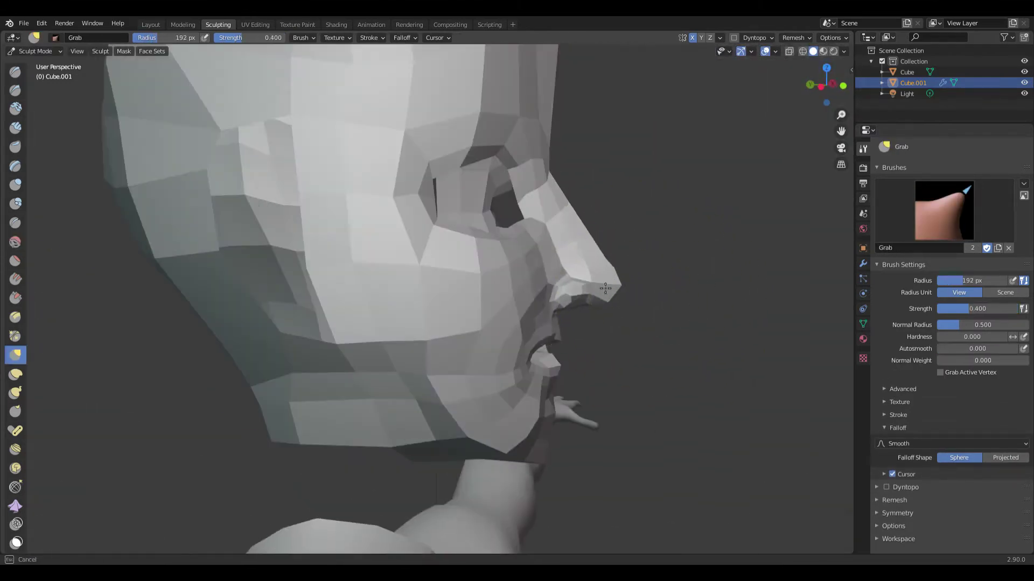
middle_drag(580, 240, 493, 310)
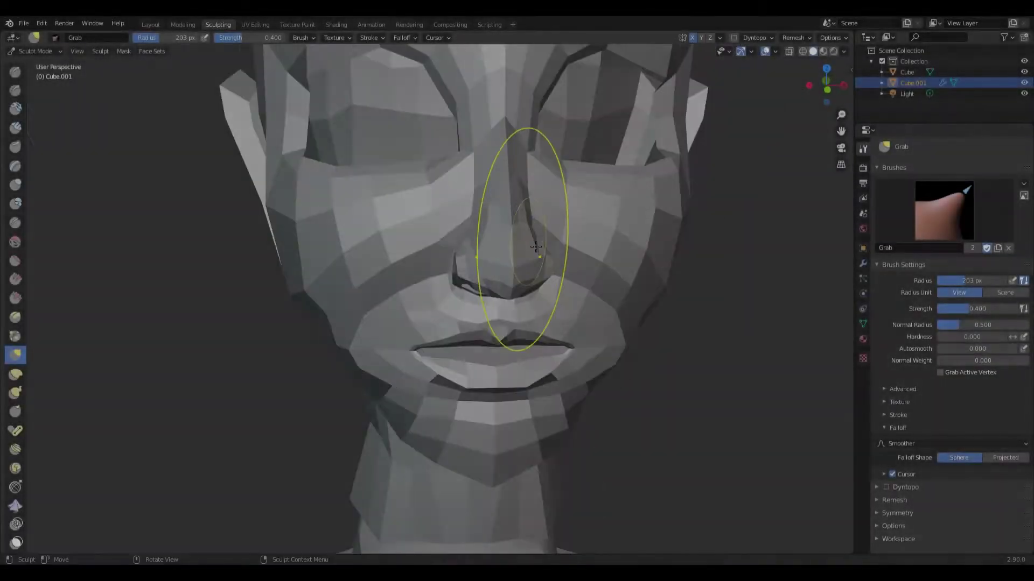
mouse_move(604, 184)
middle_down()
mouse_move(496, 219)
mouse_move(608, 167)
mouse_move(506, 291)
middle_up()
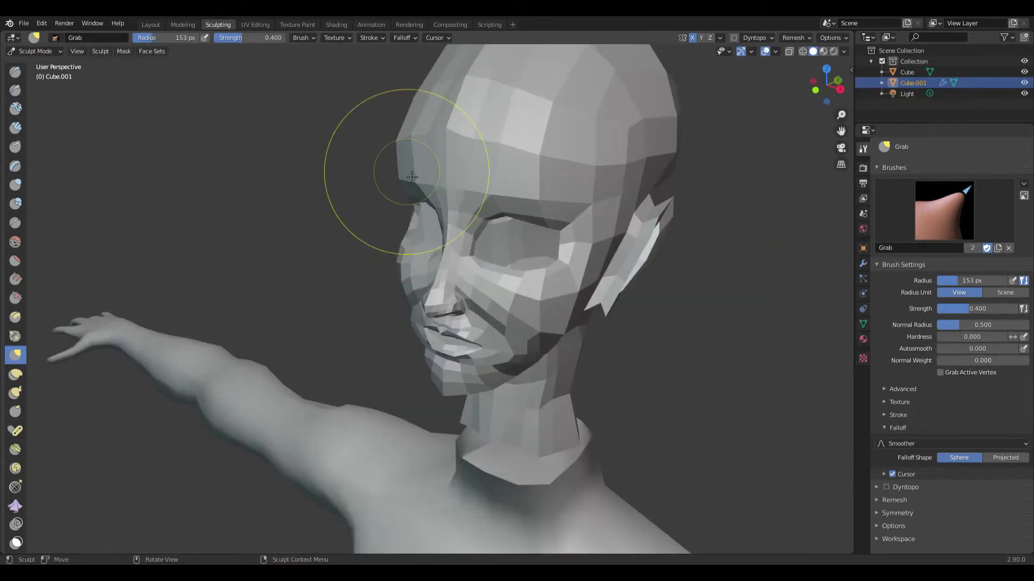
middle_drag(412, 177, 435, 188)
middle_drag(459, 266, 209, 197)
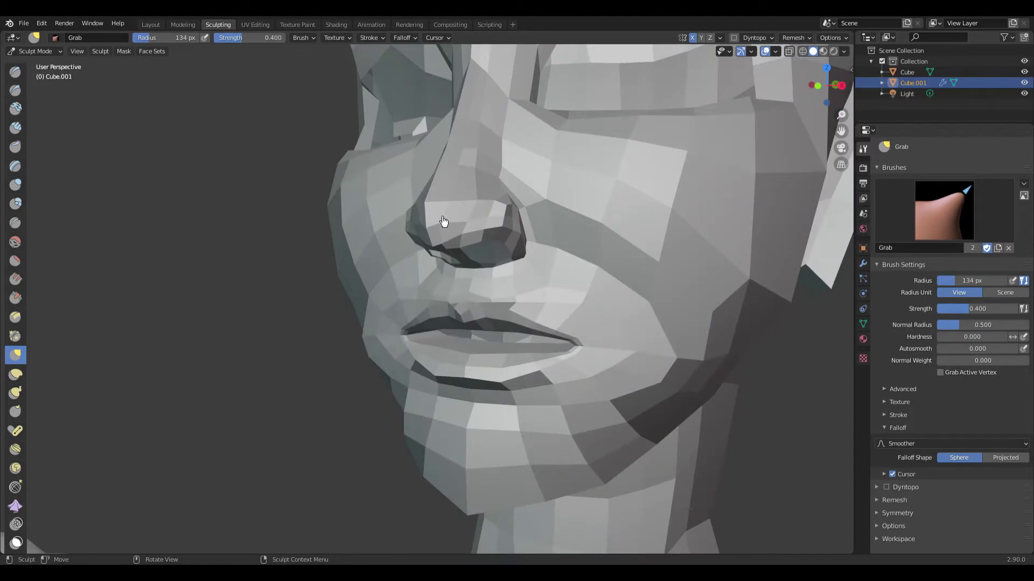
mouse_move(466, 209)
middle_down()
mouse_move(600, 318)
mouse_move(610, 304)
middle_up()
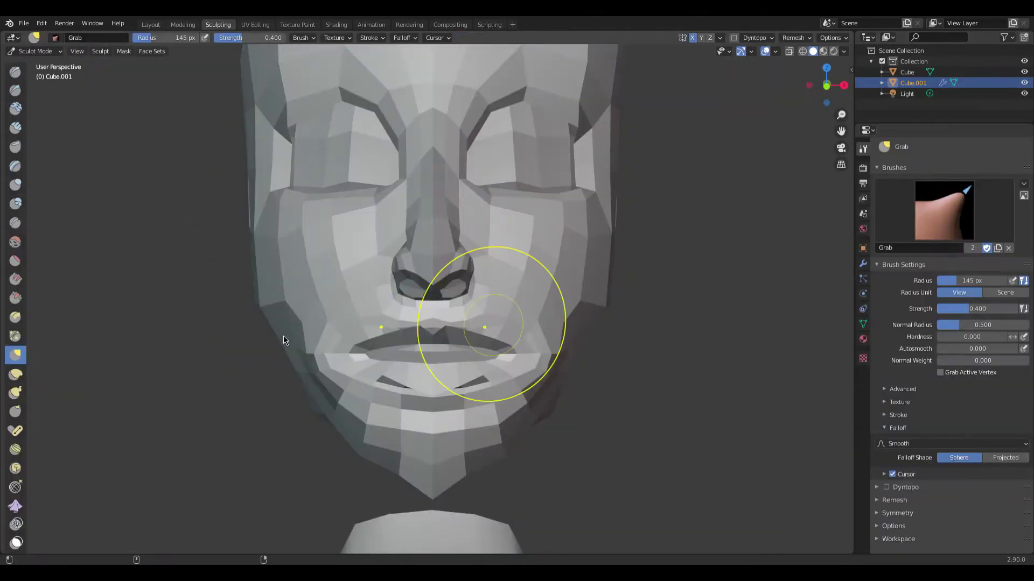
scroll(442, 383, up, 2)
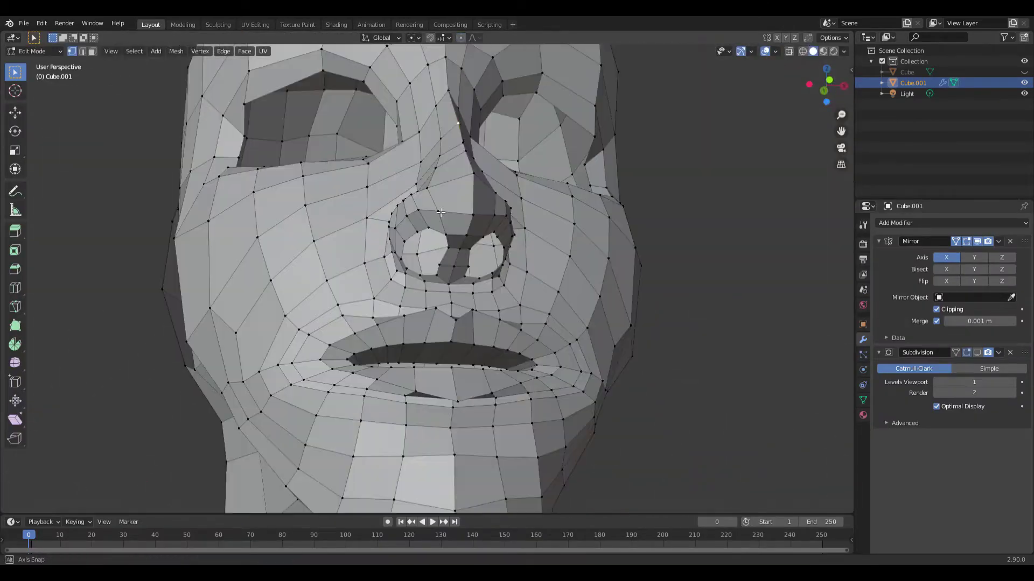
middle_drag(454, 238, 354, 224)
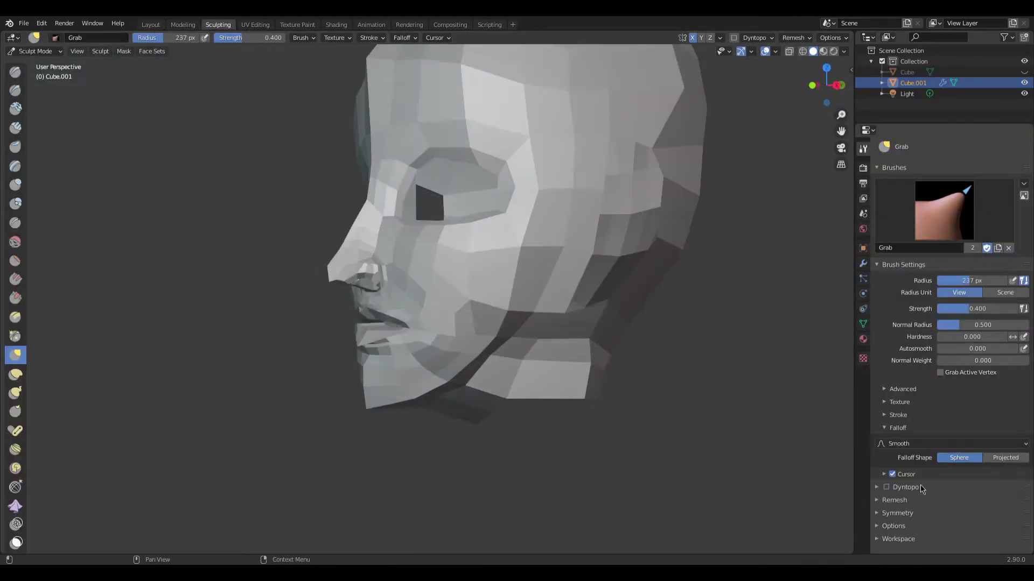
mouse_move(358, 277)
middle_down()
mouse_move(572, 356)
mouse_move(472, 195)
mouse_move(526, 227)
middle_up()
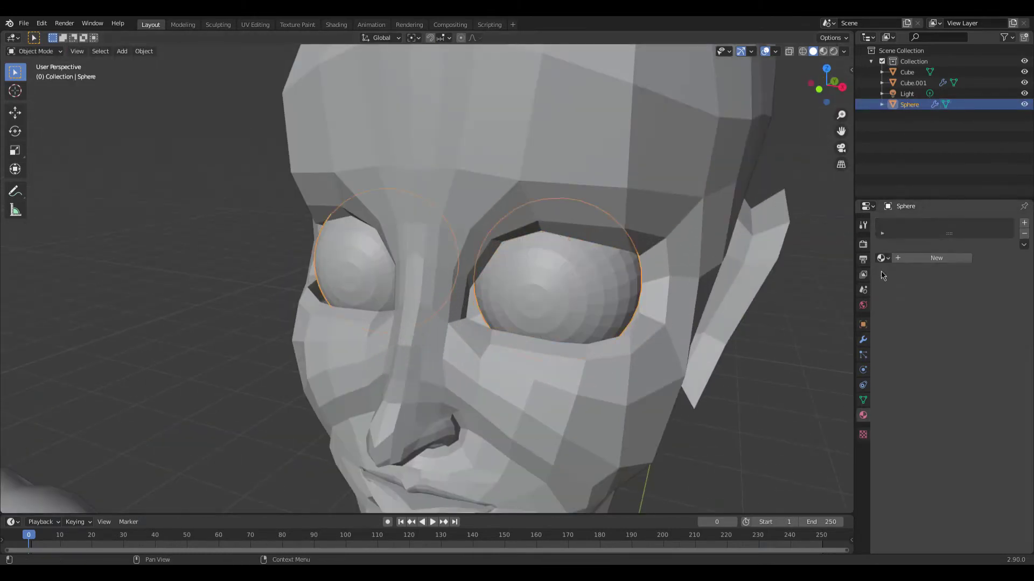
- Give the eyeballs two new materials, ojos and ojos2, then return to the Layout workspace
click(910, 259)
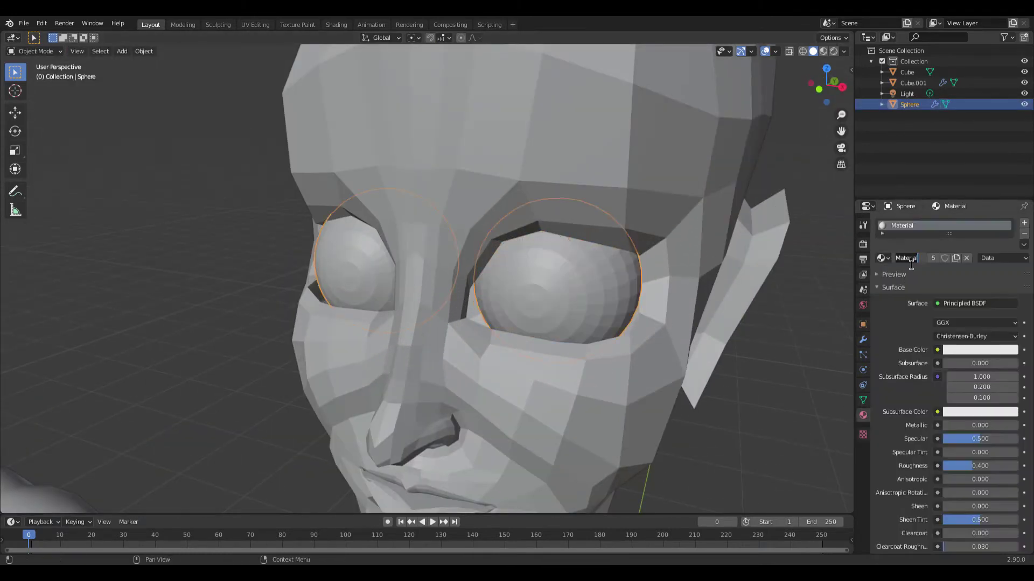
click(1025, 225)
click(909, 282)
double_click(909, 283)
text(o)
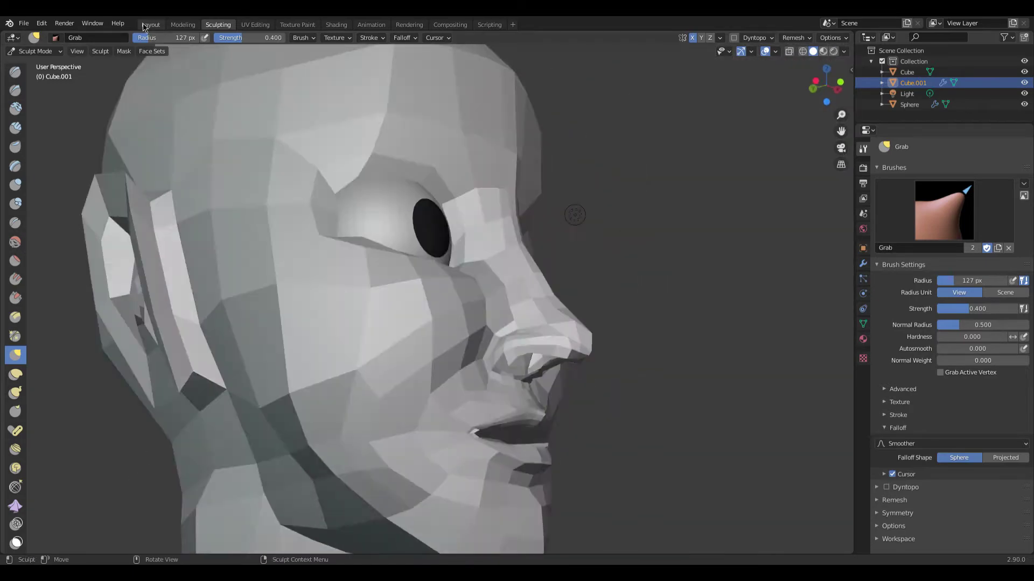
click(151, 25)
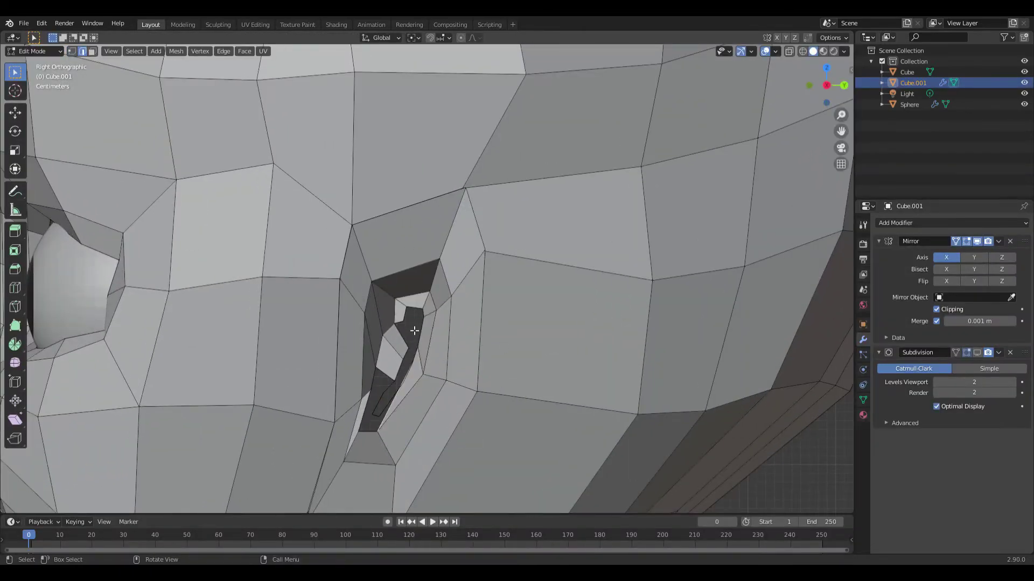
- Extrude the nostril faces inward into the nose and check the cavity from the side
scroll(401, 384, up, 2)
scroll(395, 388, up, 2)
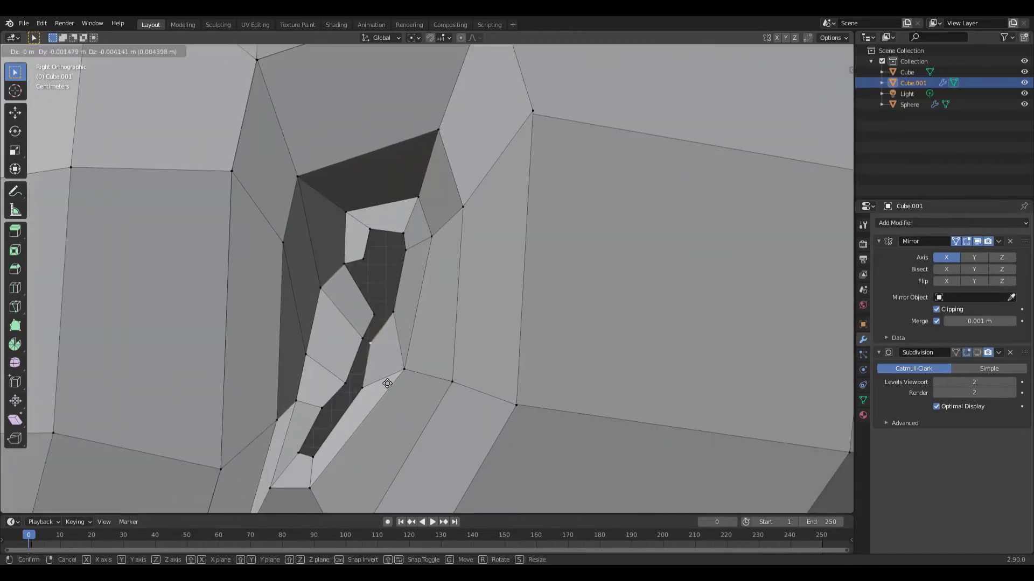
shift+middle_drag(376, 362, 356, 302)
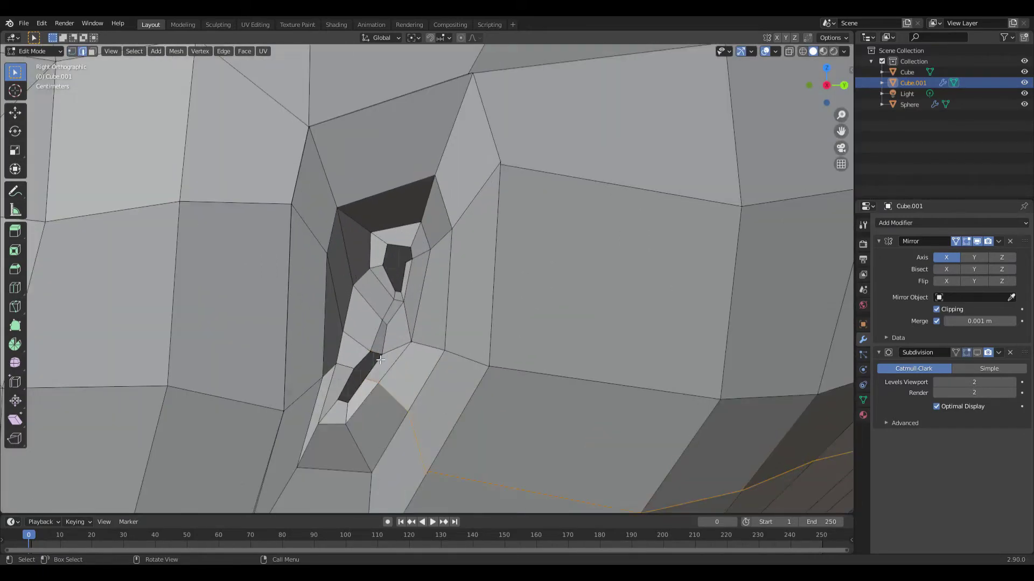
mouse_move(394, 327)
middle_down()
mouse_move(433, 307)
mouse_move(493, 431)
middle_up()
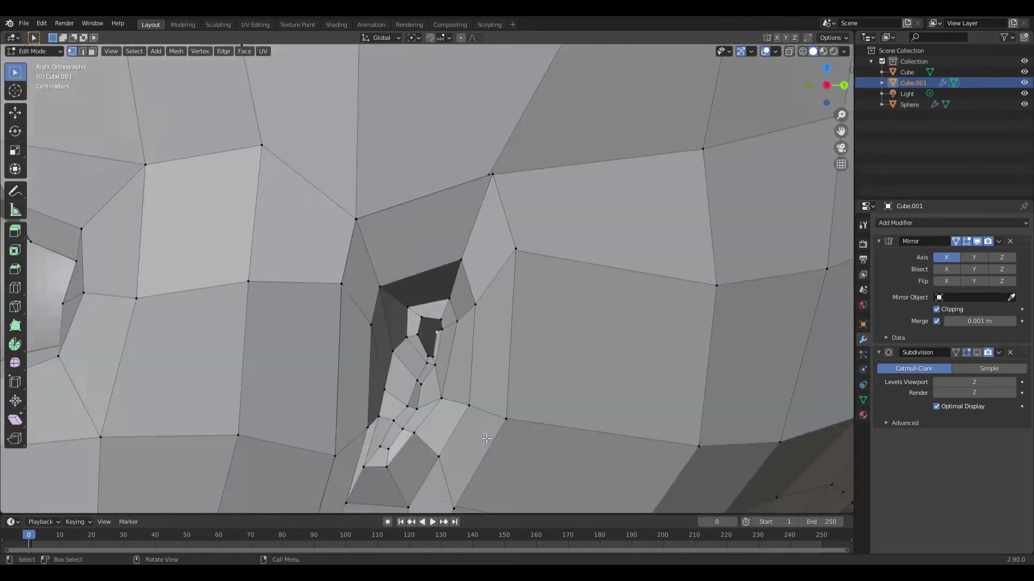
key(e)
click(493, 431)
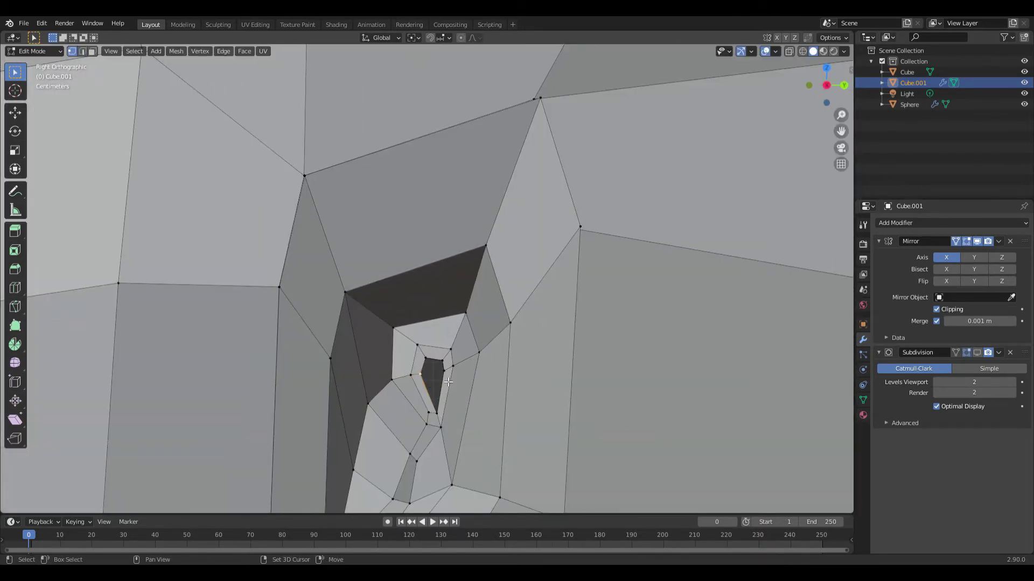
middle_drag(438, 378, 520, 295)
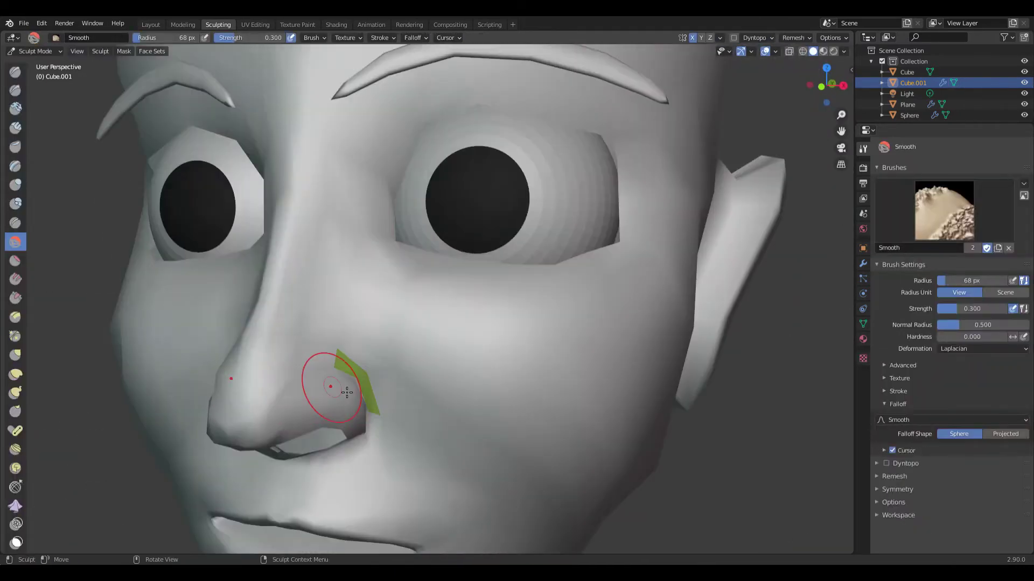
- Reposition the selected nostril vertices, viewing the face from the front
middle_drag(346, 392, 329, 278)
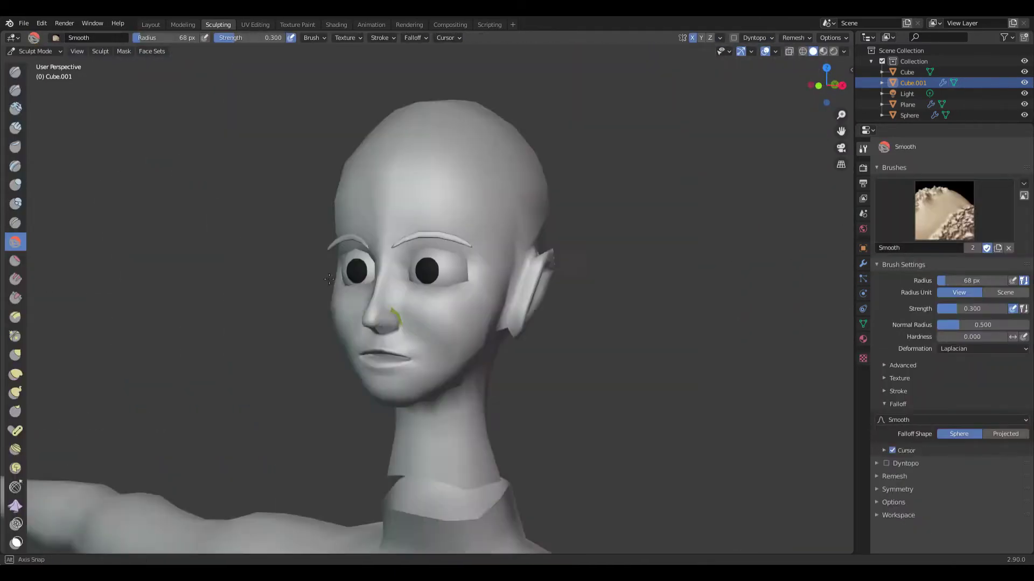
mouse_move(539, 273)
middle_down()
mouse_move(376, 312)
mouse_move(397, 295)
mouse_move(401, 305)
mouse_move(535, 314)
mouse_move(496, 318)
mouse_move(279, 235)
mouse_move(584, 245)
mouse_move(460, 249)
middle_up()
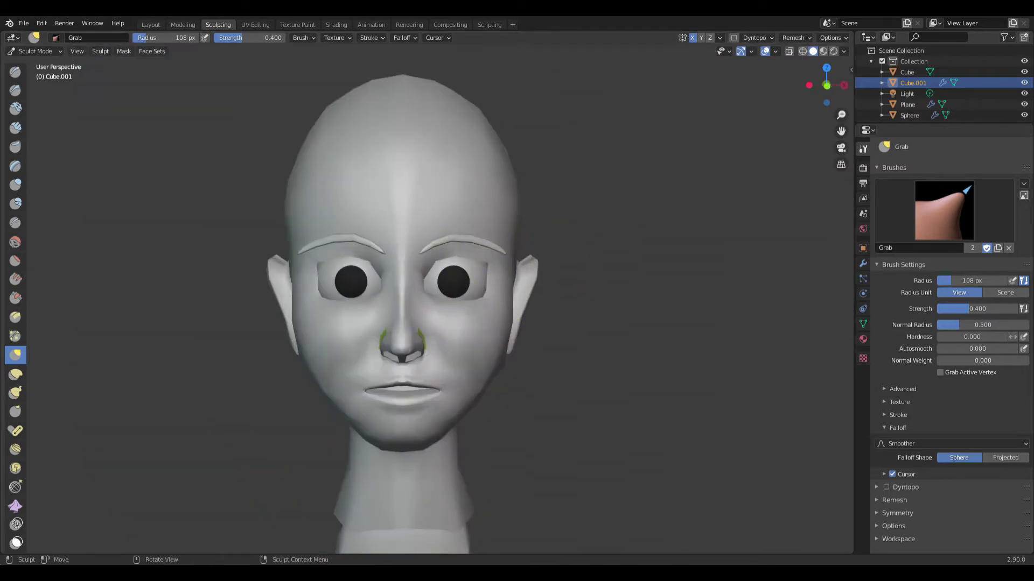
scroll(509, 213, up, 3)
scroll(436, 348, up, 3)
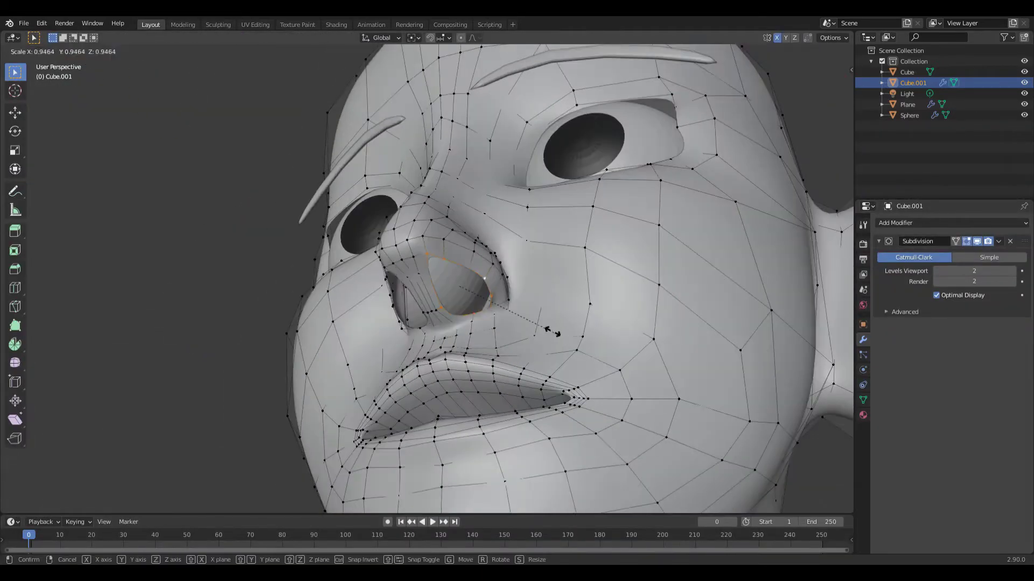
middle_drag(563, 338, 523, 319)
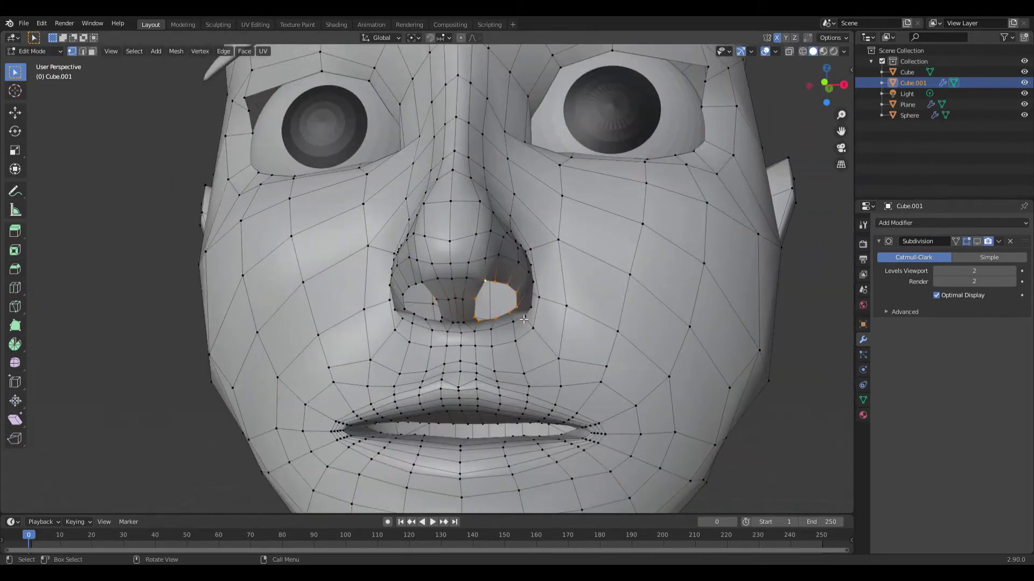
key(g)
click(487, 329)
- Move the nose vertices along the X axis and check the shape from several angles
middle_drag(487, 329, 482, 303)
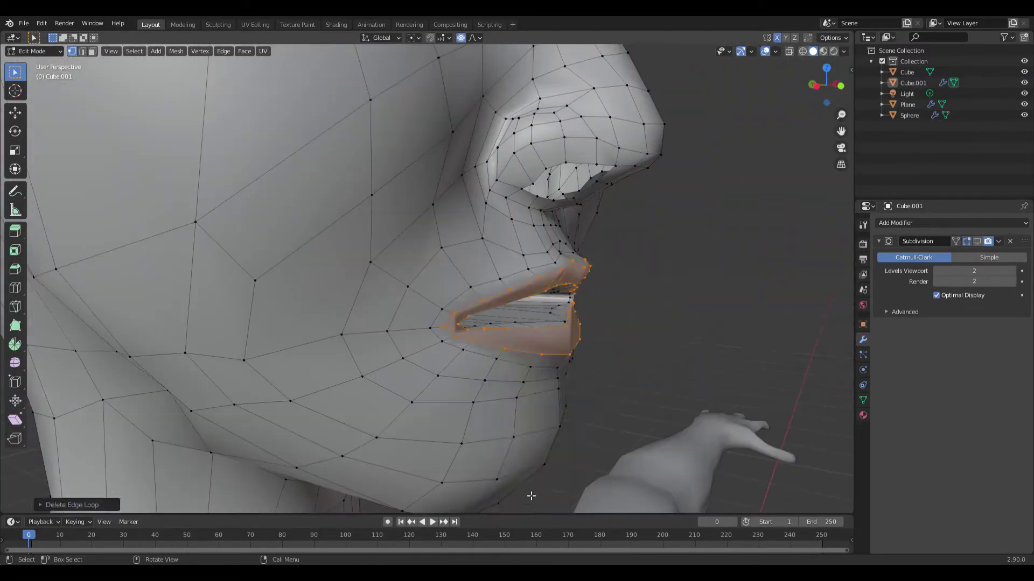
middle_drag(531, 496, 467, 421)
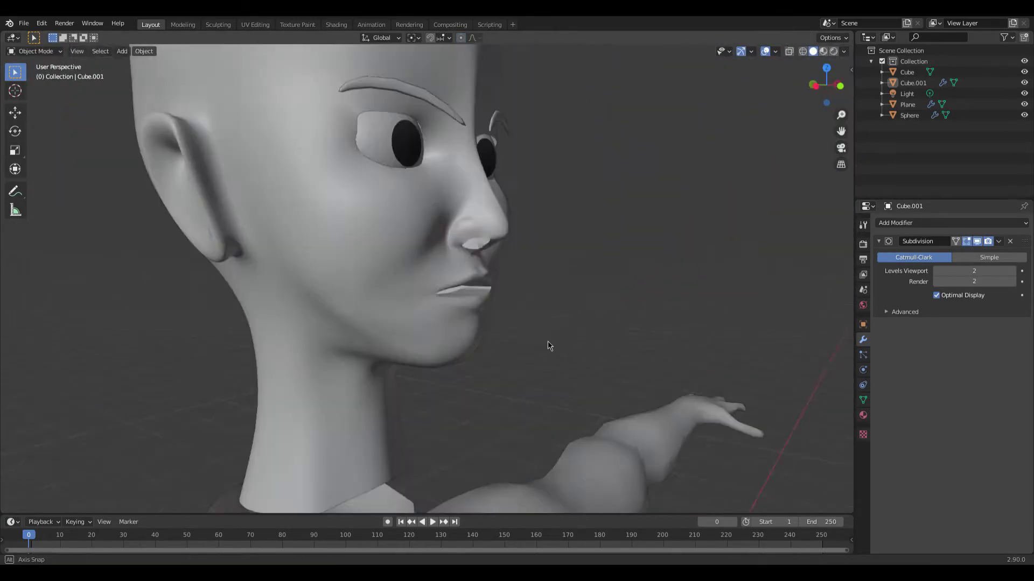
scroll(424, 358, down, 8)
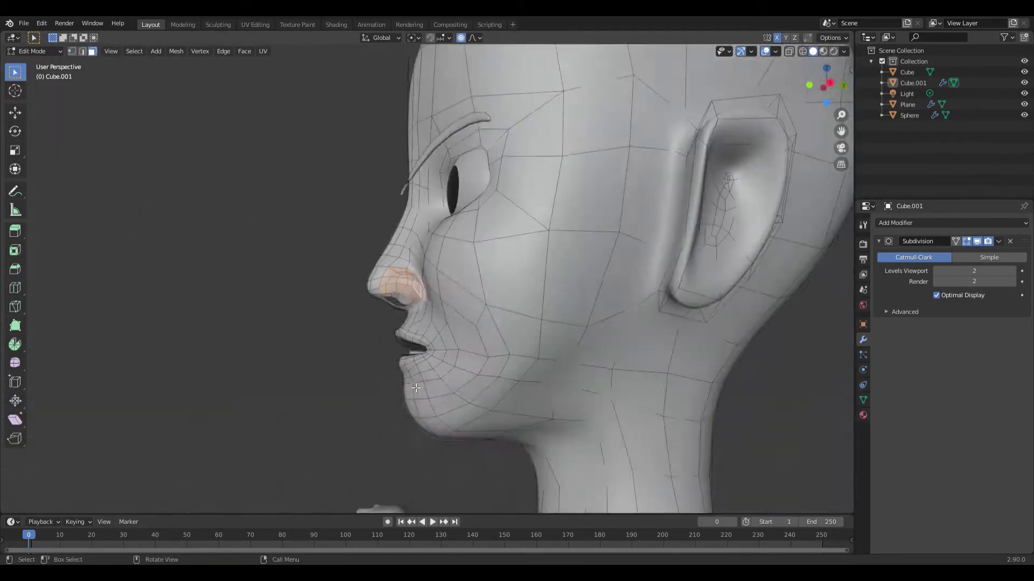
key(g)
key(x)
click(414, 372)
middle_drag(414, 371, 409, 381)
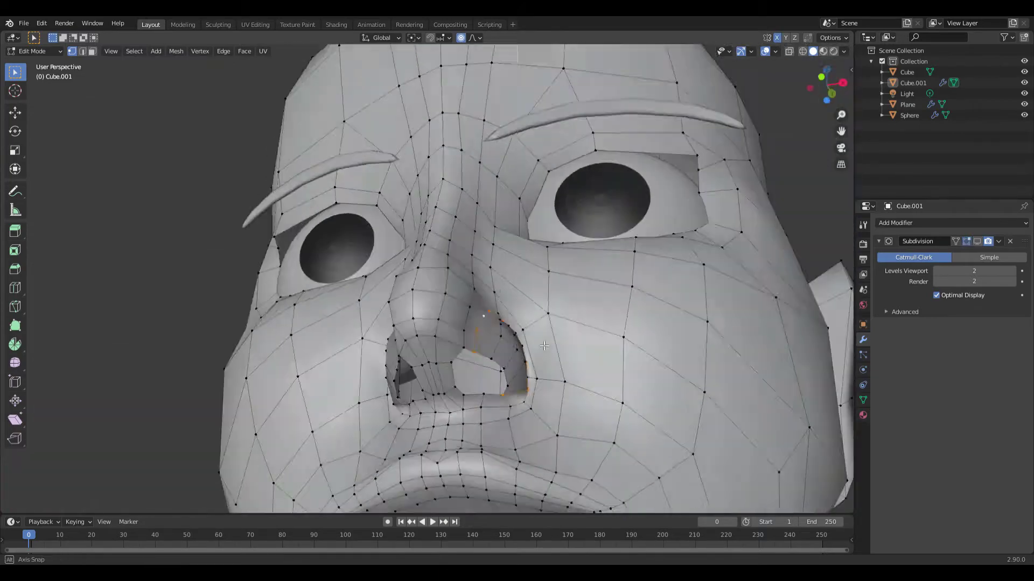
middle_drag(544, 345, 531, 396)
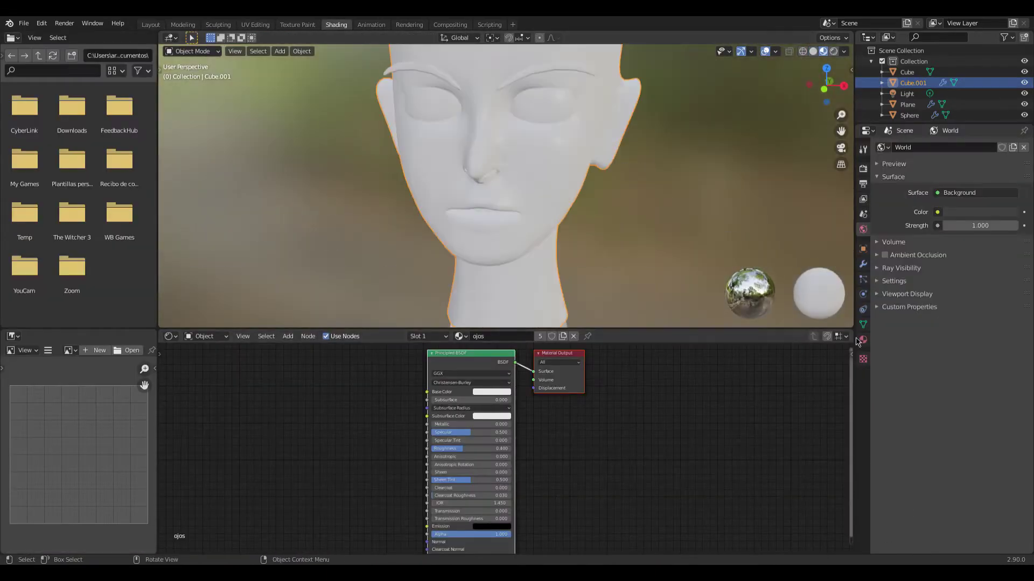
- Preview the eye materials in the Shading workspace in Object Mode, close up on the eye
click(863, 170)
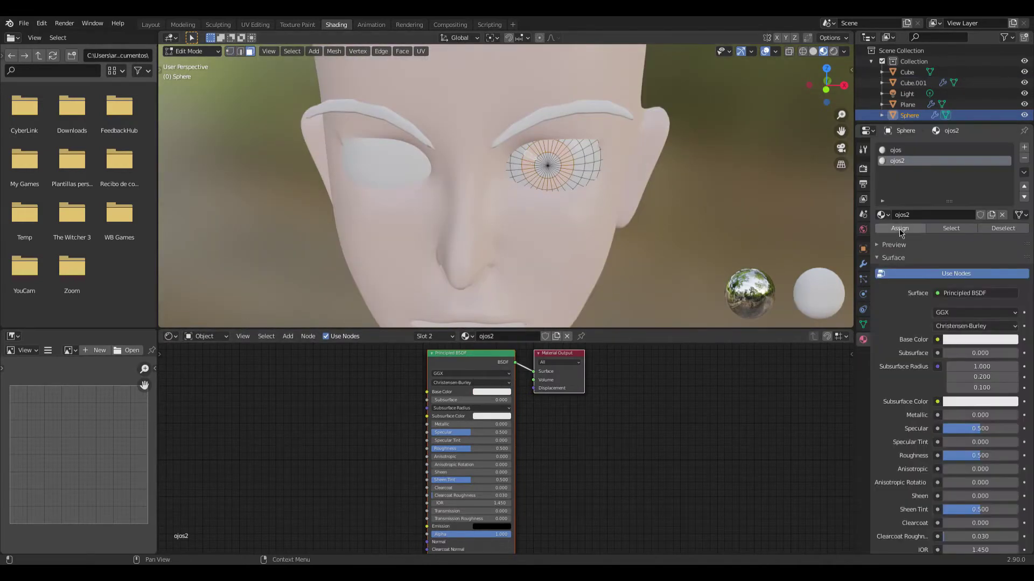
key(Tab)
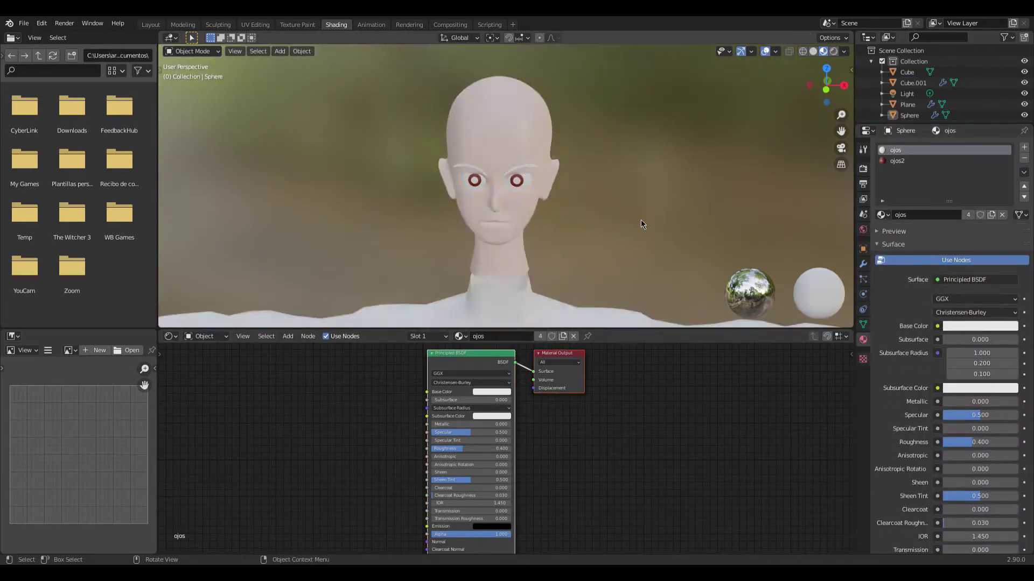
click(658, 158)
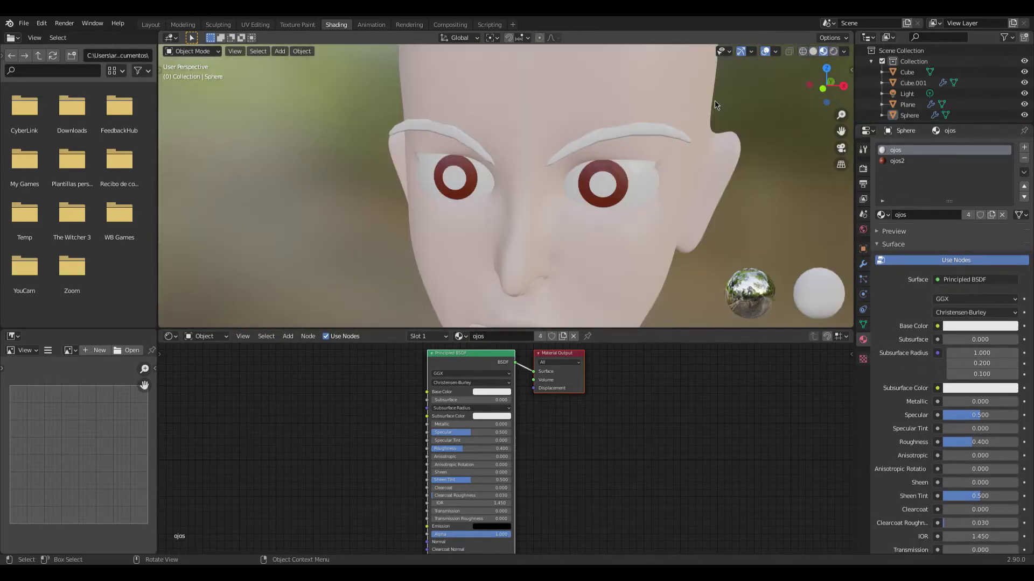
middle_drag(715, 105, 651, 116)
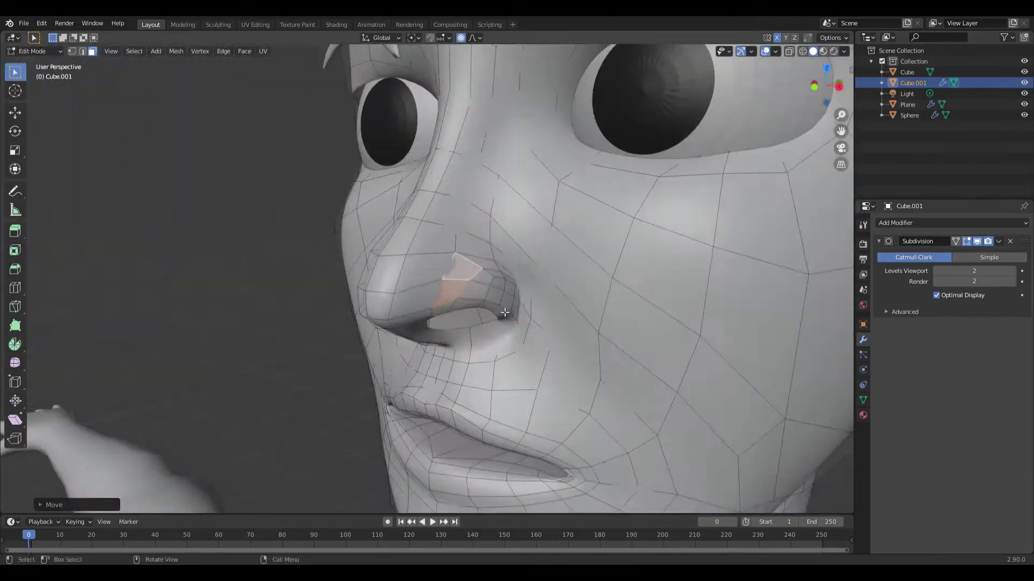
- Switch to vertex selection and slide a nose vertex along its edge
mouse_move(561, 318)
middle_down()
mouse_move(439, 310)
mouse_move(469, 309)
middle_up()
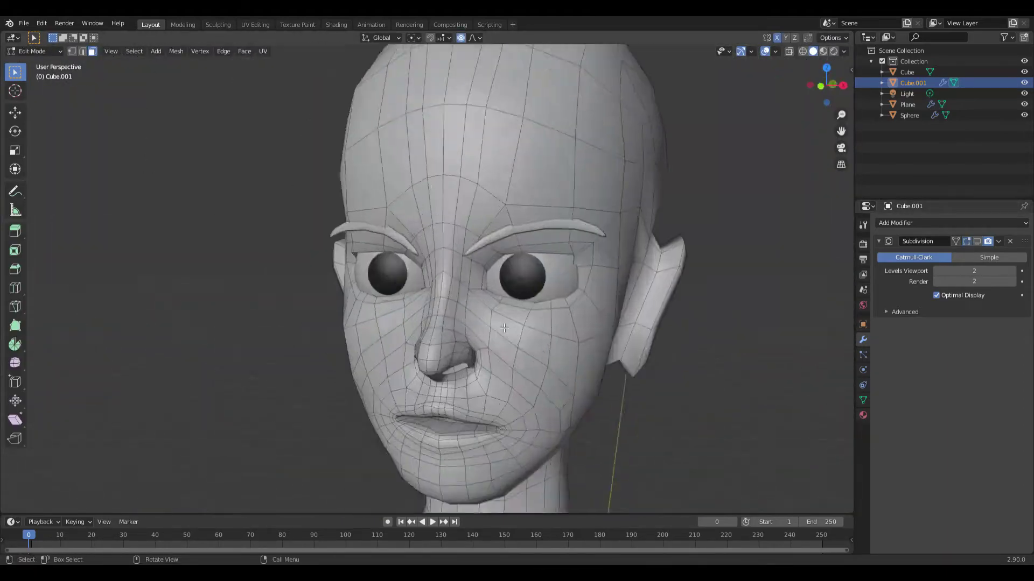
key(Tab)
key(Tab)
key(1)
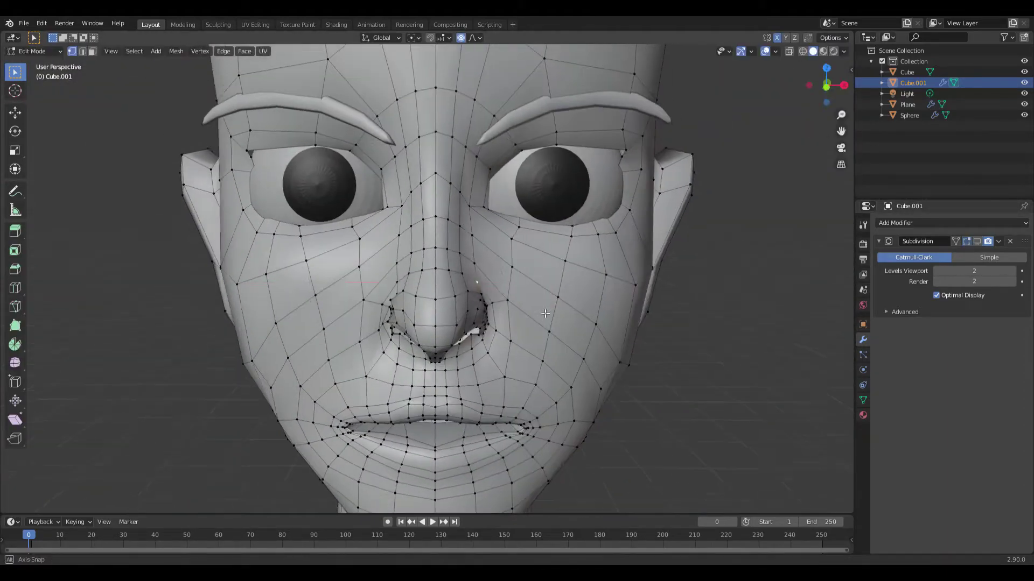
scroll(477, 270, down, 3)
key(shift+v)
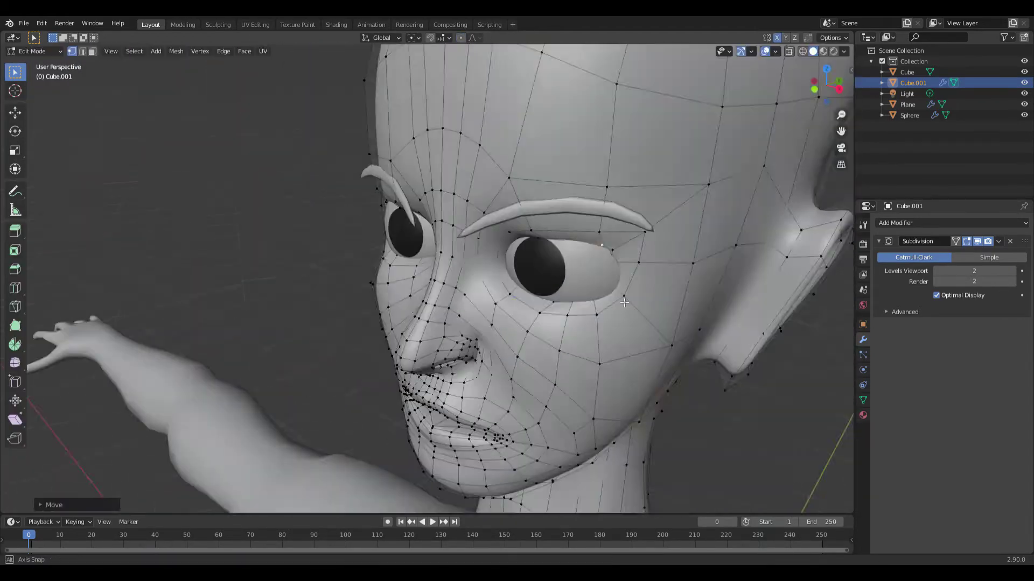
- Finish the face vertex move and check the head's shape from the front, side and back
middle_drag(624, 303, 521, 263)
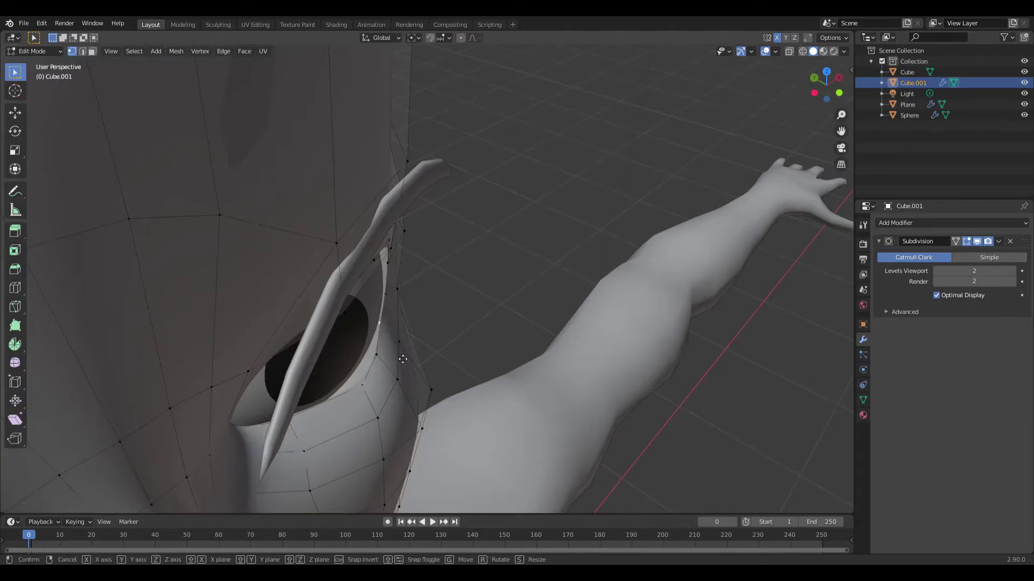
mouse_move(459, 381)
middle_down()
mouse_move(469, 393)
mouse_move(527, 276)
middle_up()
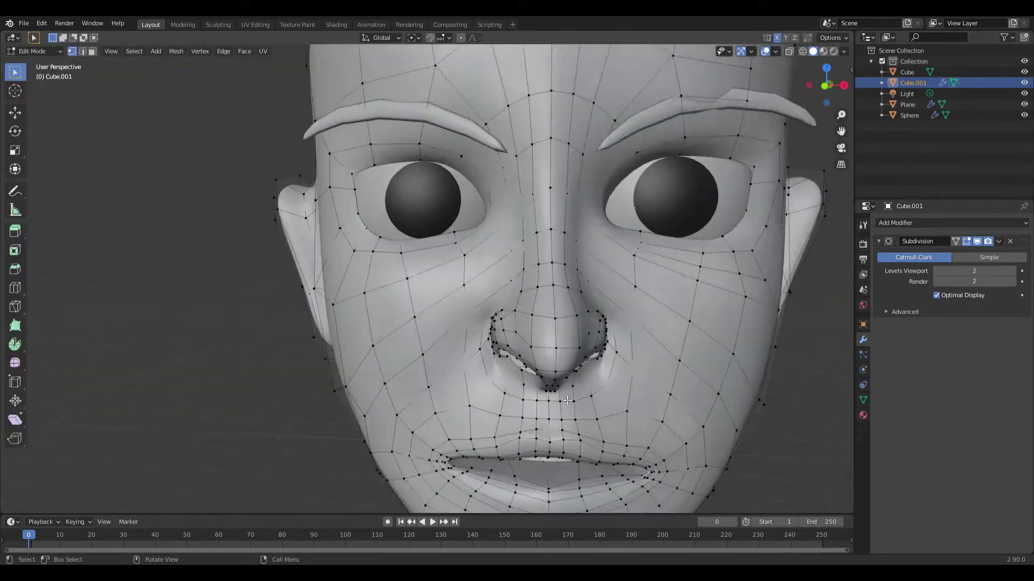
mouse_move(543, 414)
middle_down()
mouse_move(555, 420)
mouse_move(521, 433)
mouse_move(533, 408)
middle_up()
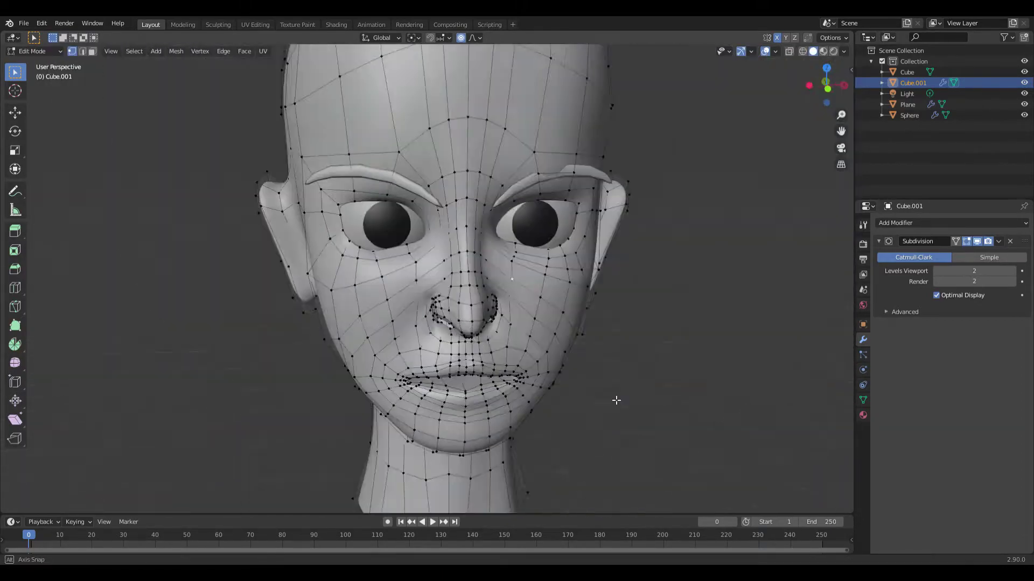
click(500, 422)
middle_drag(499, 423, 489, 397)
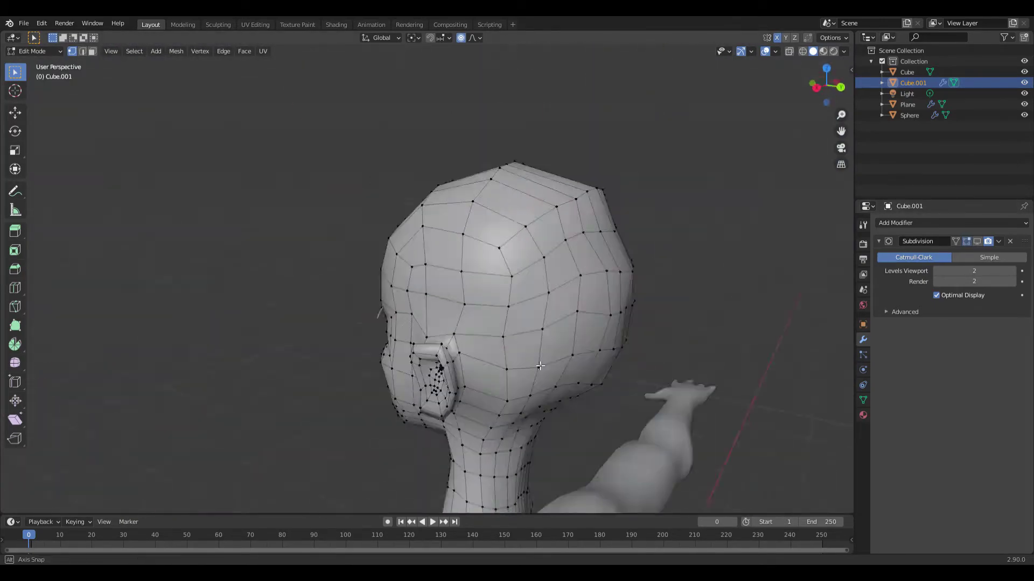
middle_drag(494, 291, 539, 376)
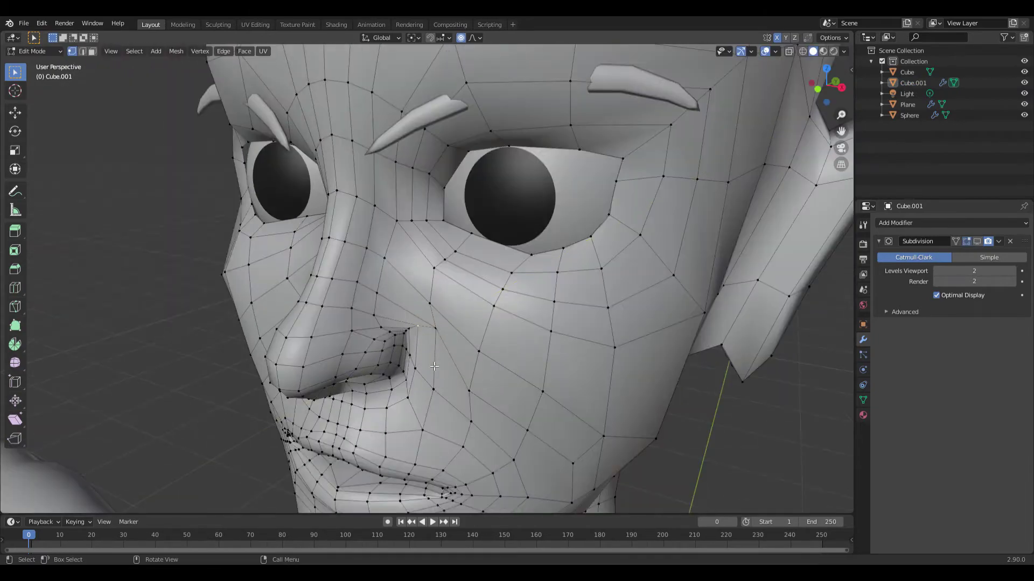
scroll(435, 366, down, 5)
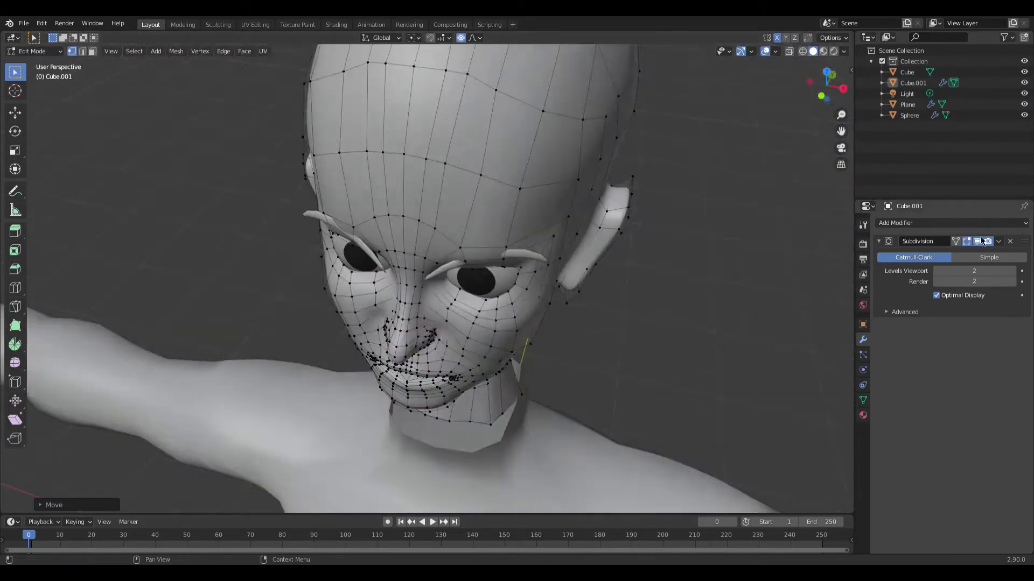
middle_drag(435, 366, 503, 374)
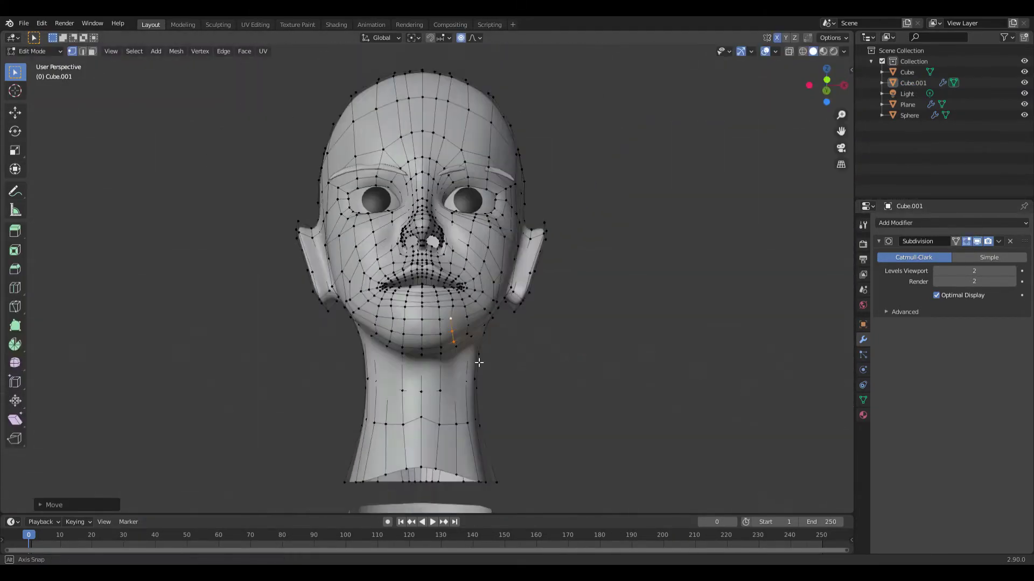
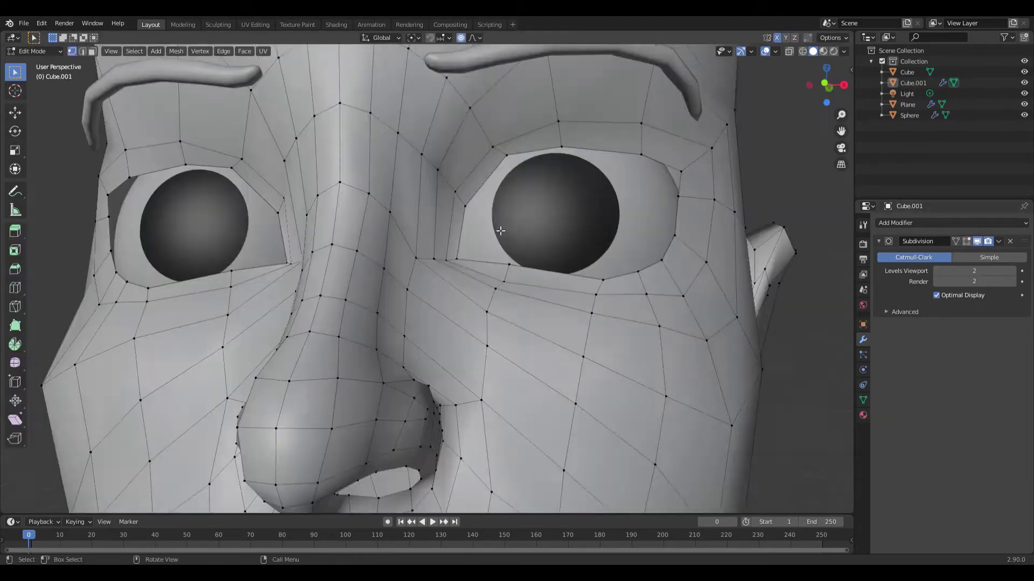
- Pull the ear vertex into shape with smooth proportional falloff, then check the head from several angles
scroll(500, 231, down, 8)
mouse_move(500, 231)
middle_down()
mouse_move(546, 316)
mouse_move(572, 335)
middle_up()
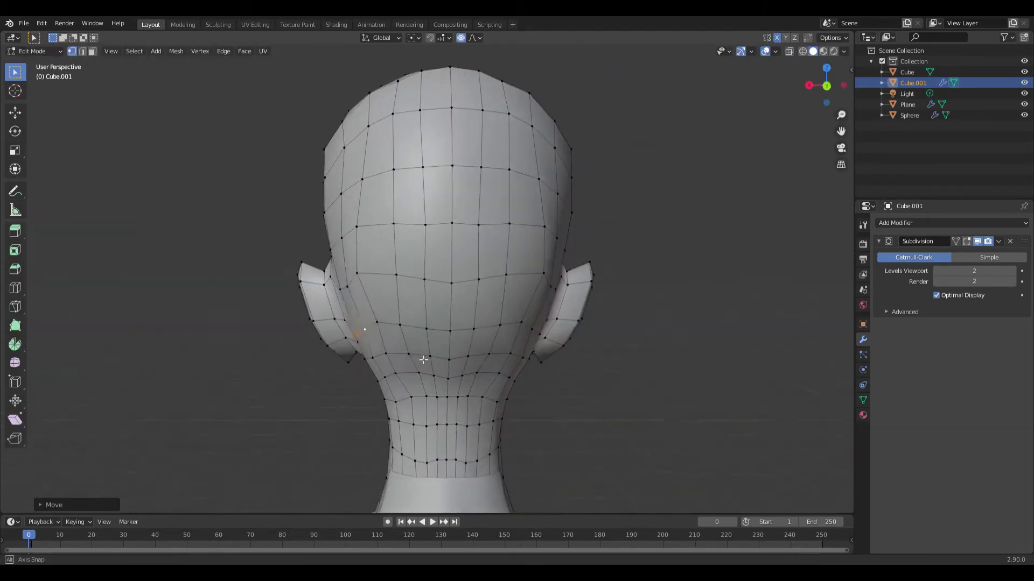
key(g)
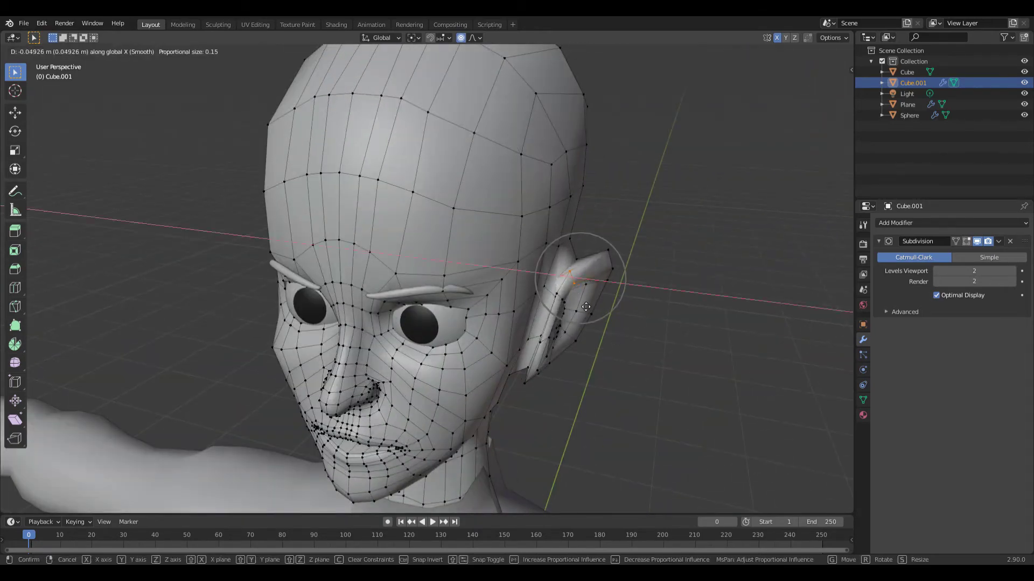
click(328, 282)
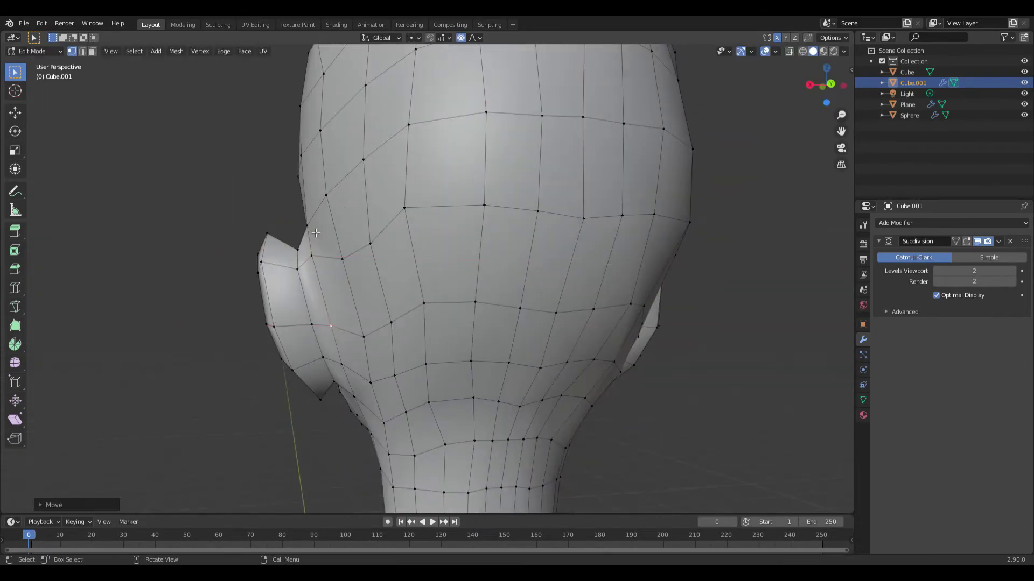
middle_drag(322, 289, 477, 380)
scroll(377, 323, down, 5)
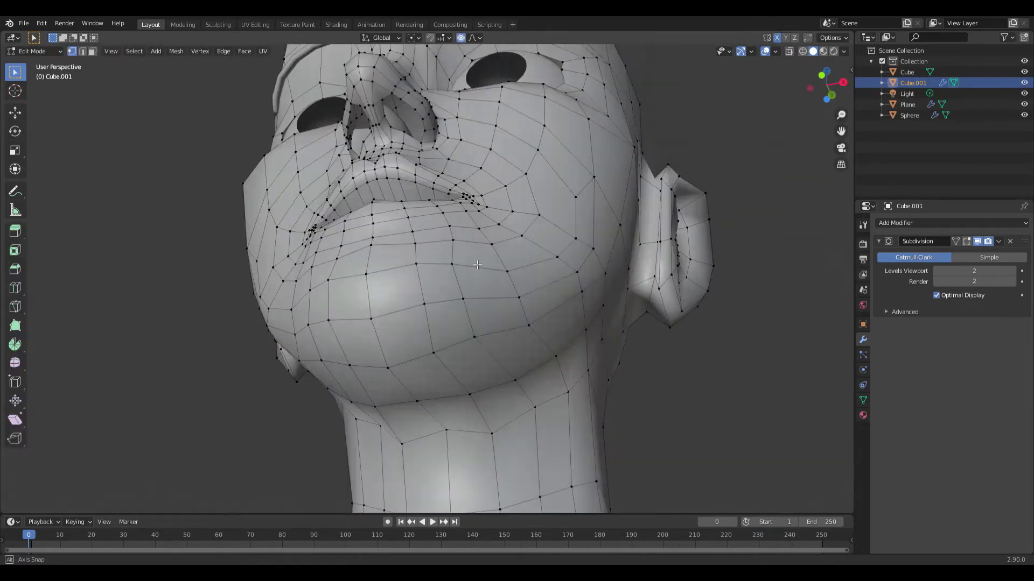
middle_drag(478, 265, 356, 333)
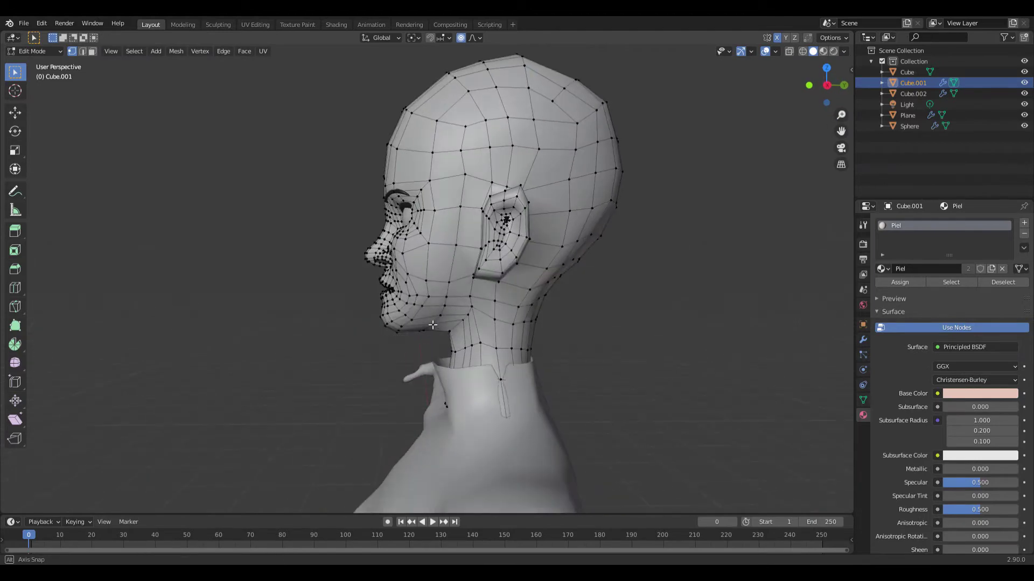
- Finish a vertex move, then scale the eye UVs so the brown iris fits the eye
key(g)
click(545, 278)
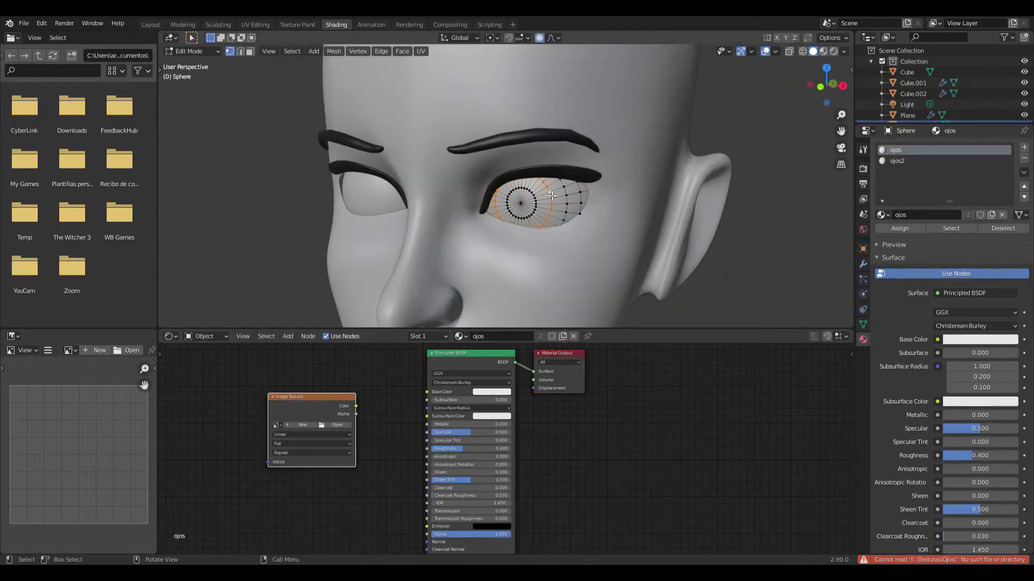
click(526, 191)
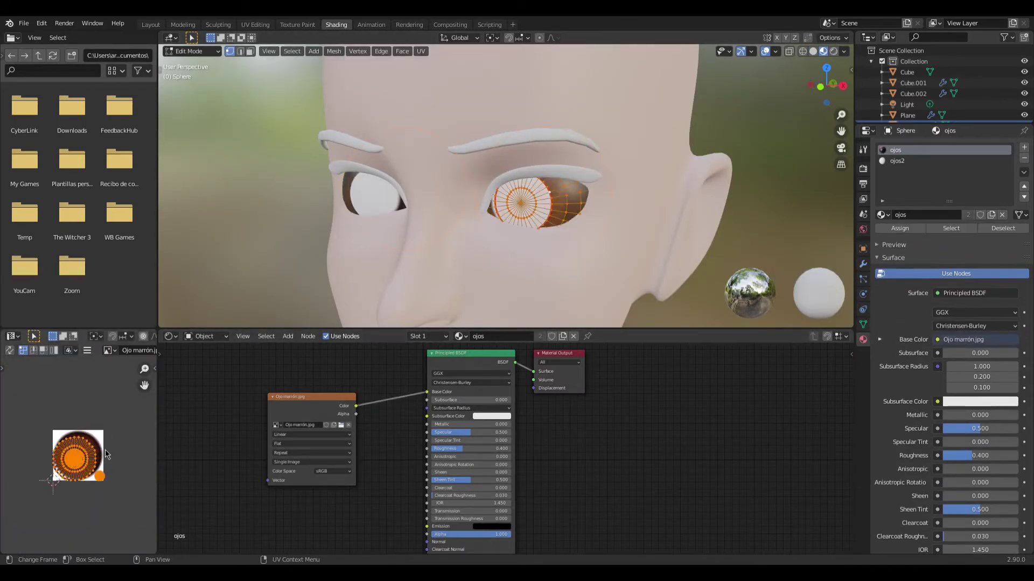
click(19, 417)
scroll(81, 446, up, 1)
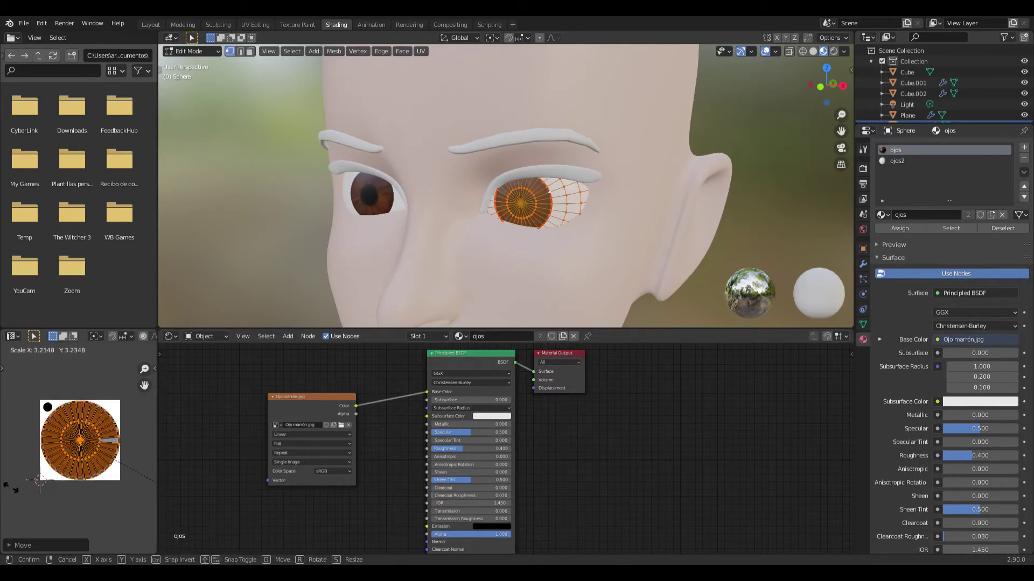
click(129, 420)
- Leave Edit Mode on the eye and select the head mesh
key(Tab)
scroll(506, 189, down, 6)
click(517, 243)
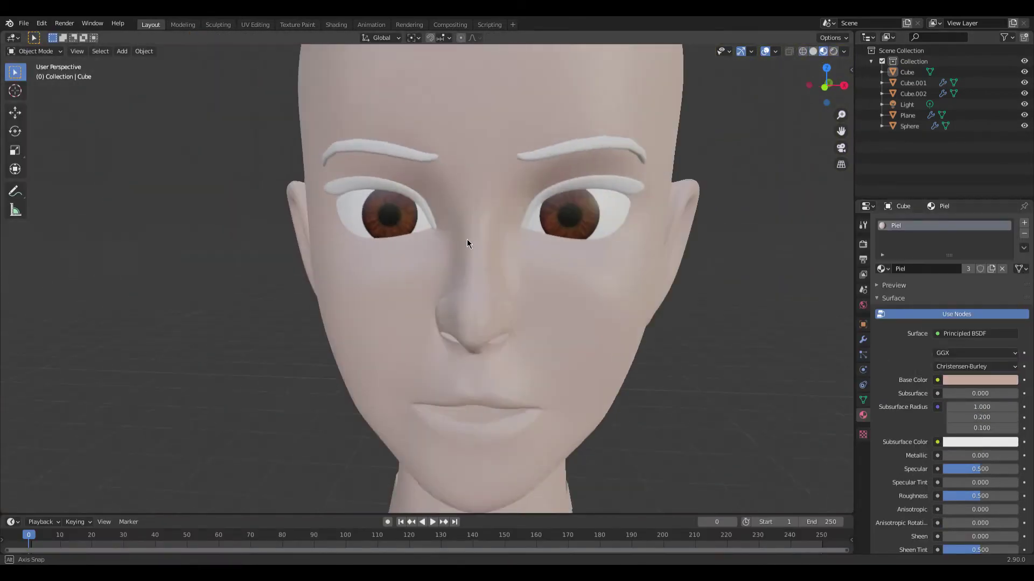
click(490, 242)
scroll(538, 242, down, 4)
- Enter Edit Mode on the head and select the nostril vertices from a side profile
key(Tab)
middle_drag(747, 296, 444, 278)
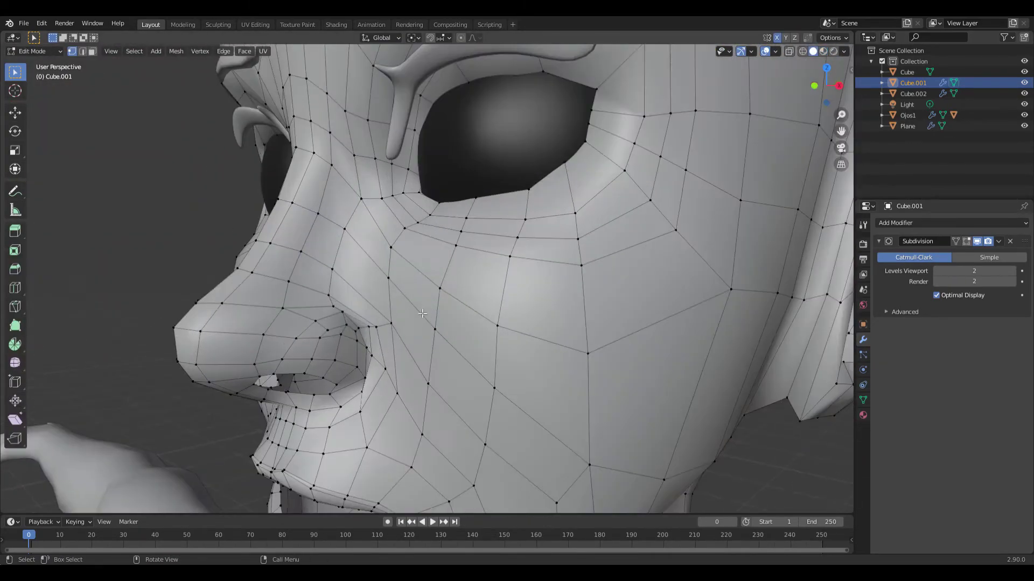
key(Escape)
middle_drag(335, 365, 401, 354)
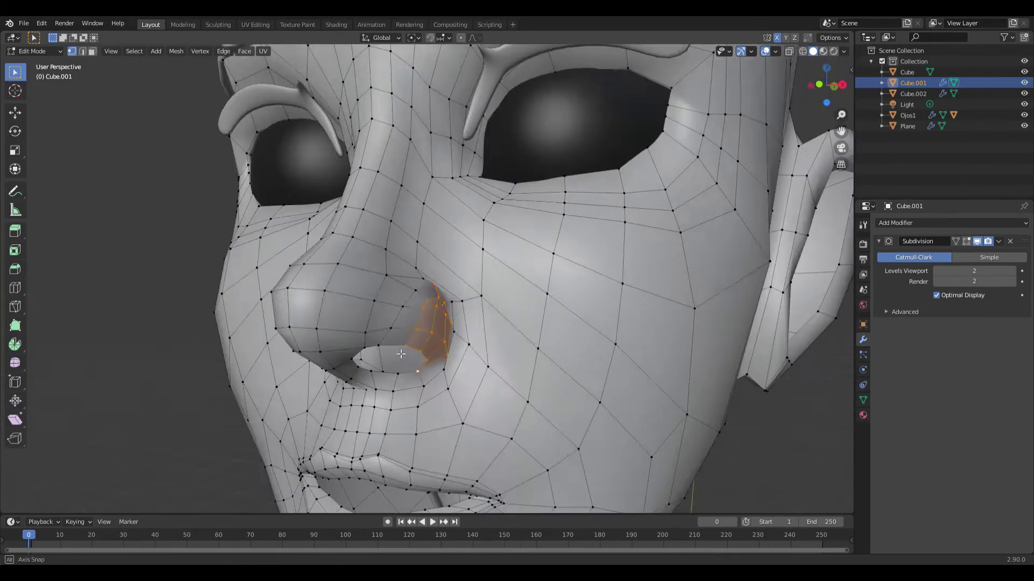
- Move the nostril vertices with proportional editing while viewing in Material Preview
click(823, 51)
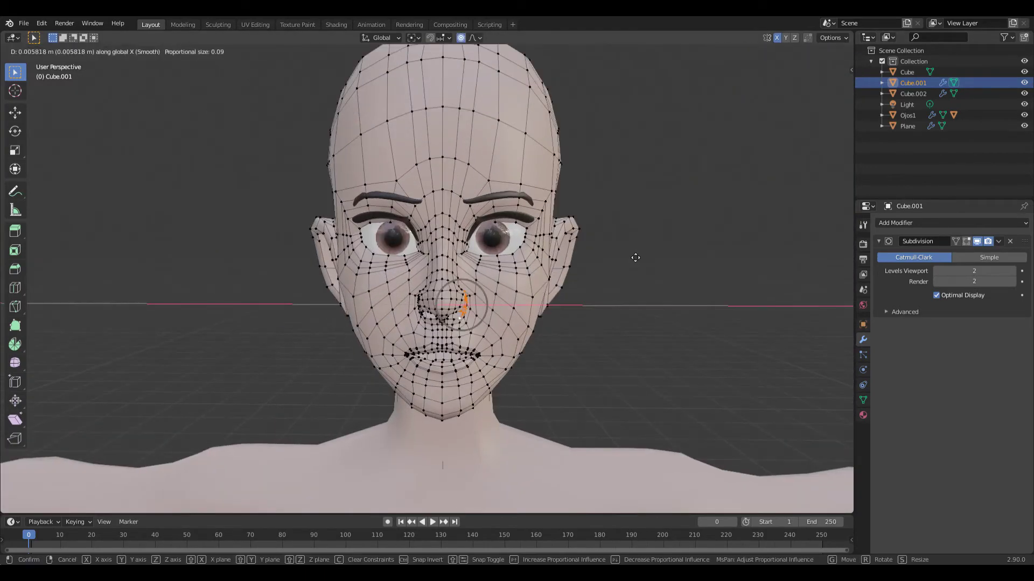
click(587, 288)
scroll(588, 289, up, 1)
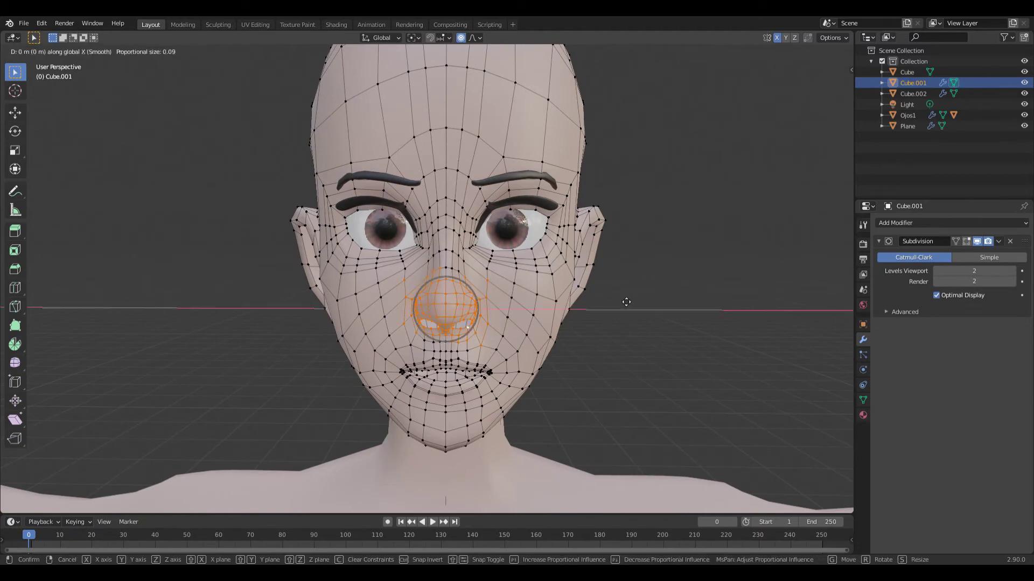
click(626, 302)
scroll(624, 304, down, 3)
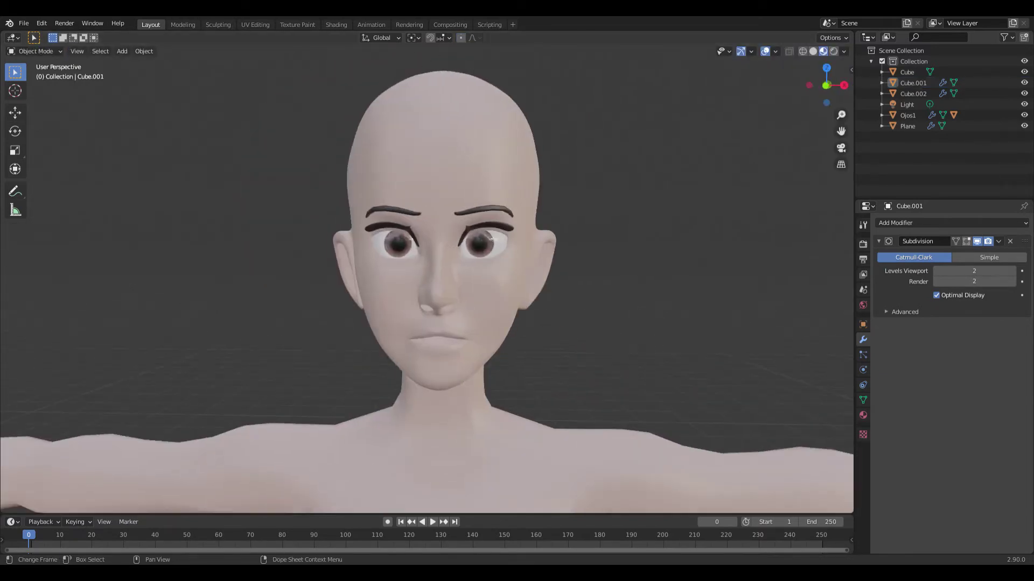
scroll(519, 272, up, 3)
scroll(539, 242, up, 2)
- Delete the extra lower eyebrow object Cube.002
click(538, 181)
right_click(666, 301)
click(608, 471)
scroll(538, 247, down, 3)
scroll(554, 282, up, 4)
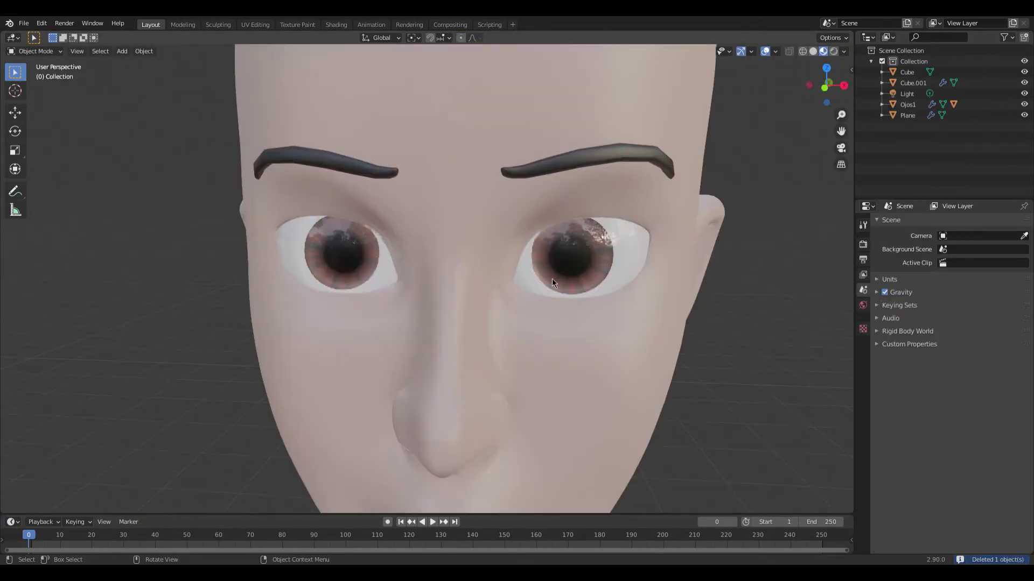
- Inspect the head around the nose and eyes, then reposition the eyeball object
click(554, 282)
key(Tab)
scroll(566, 259, down, 1)
middle_drag(566, 259, 538, 258)
scroll(538, 259, up, 4)
scroll(485, 256, down, 4)
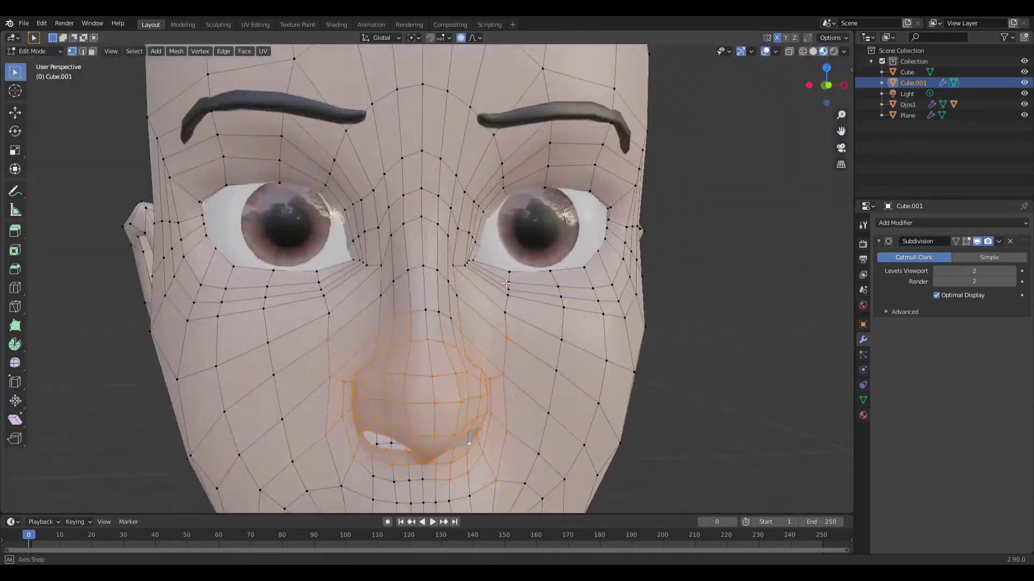
scroll(468, 255, up, 4)
mouse_move(469, 254)
middle_down()
mouse_move(511, 269)
mouse_move(528, 290)
mouse_move(341, 323)
mouse_move(574, 273)
middle_up()
key(Tab)
click(474, 286)
click(421, 307)
- In front X-ray view, select the vertices above the right eye and move them vertically
click(574, 273)
key(Tab)
scroll(444, 322, up, 4)
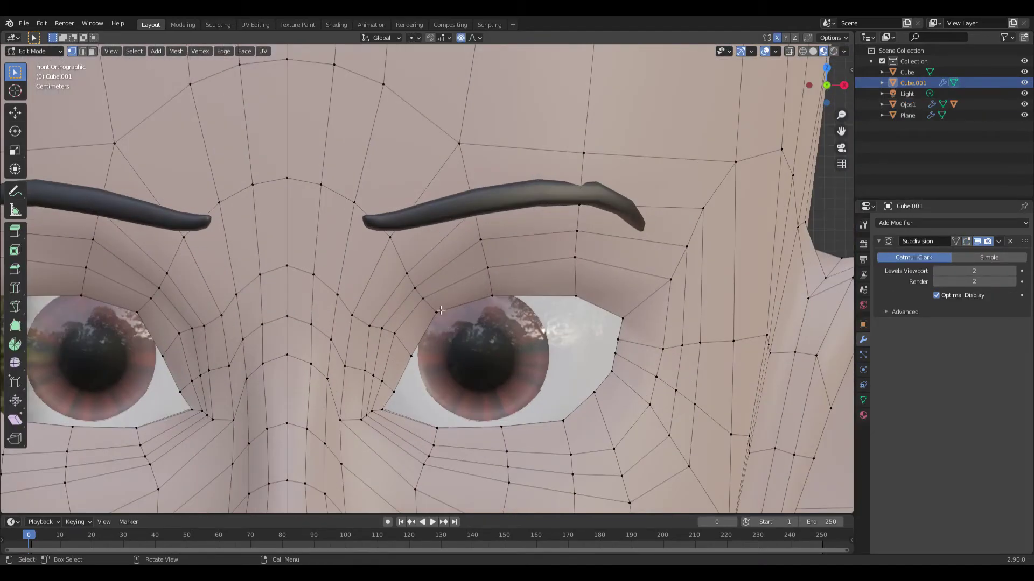
key(KP_1)
key(c)
middle_drag(452, 329, 463, 301)
key(KP_1)
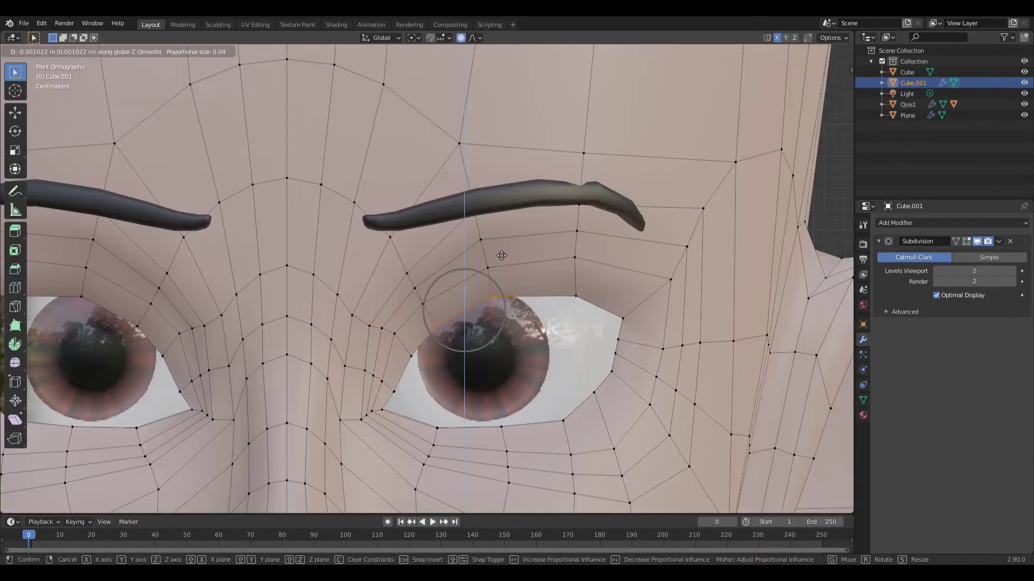
key(alt+z)
key(alt+z)
scroll(573, 330, down, 5)
- Move the Ojos2 and Ojos1 eye objects to sit better in the sockets
mouse_move(692, 347)
middle_down()
mouse_move(538, 280)
mouse_move(508, 321)
middle_up()
key(Tab)
click(513, 264)
key(g)
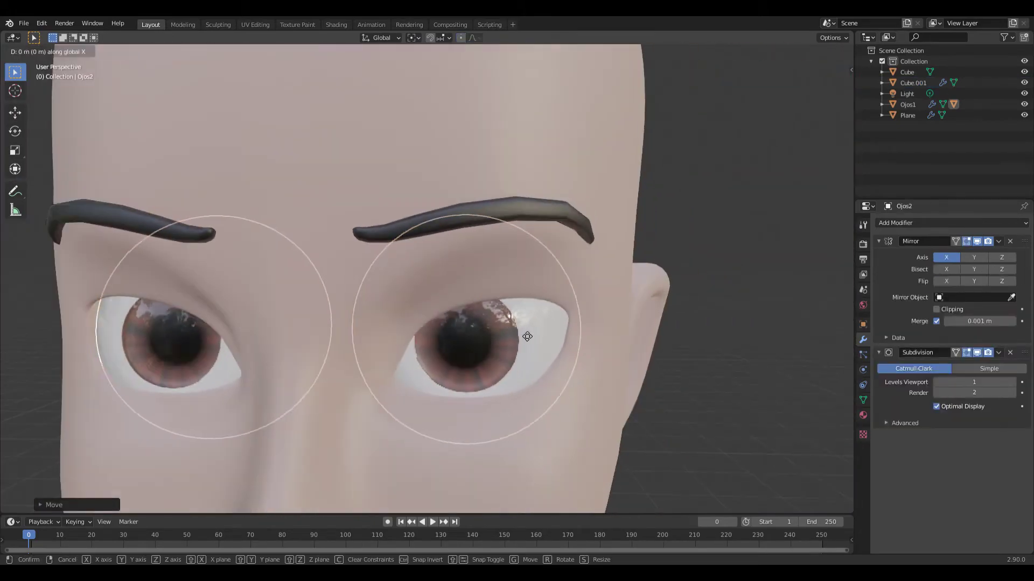
click(907, 105)
key(g)
mouse_move(559, 215)
middle_down()
mouse_move(559, 294)
mouse_move(488, 332)
middle_up()
click(546, 295)
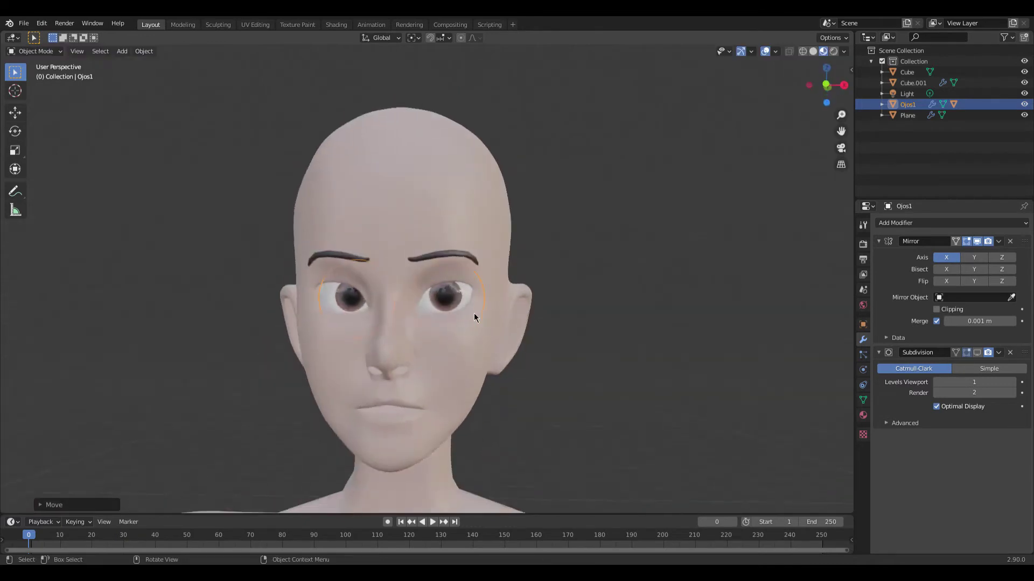
scroll(474, 317, up, 2)
- Check the eye mesh, then put the head into Edit Mode zoomed on the eye area
key(Tab)
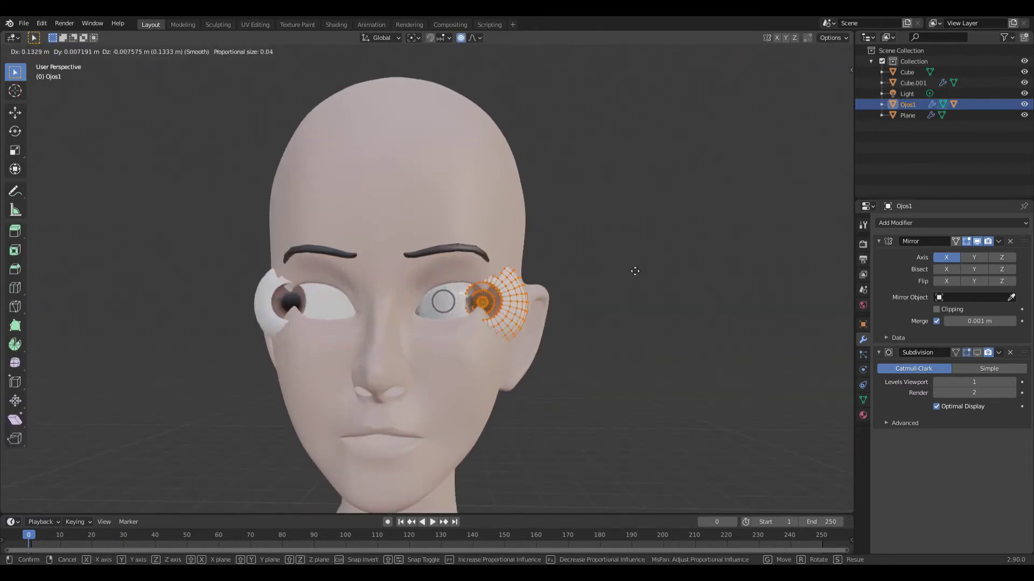
key(Tab)
scroll(610, 266, down, 3)
scroll(542, 270, up, 3)
click(542, 270)
key(Tab)
scroll(483, 308, up, 2)
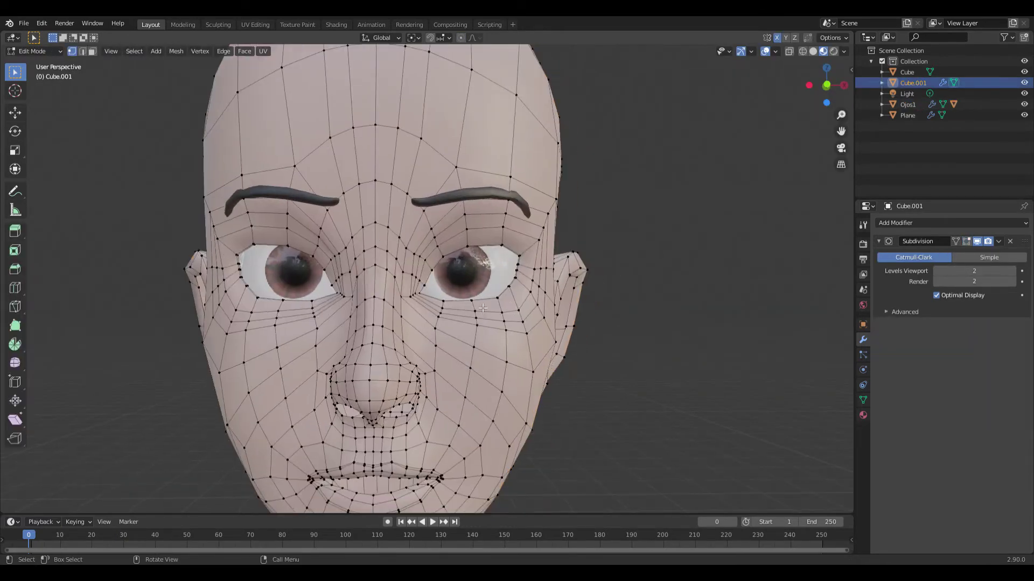
scroll(488, 320, up, 4)
scroll(474, 323, down, 2)
scroll(458, 323, up, 2)
- Move the vertices beside the eye horizontally and confirm their new position
key(g)
key(x)
key(Escape)
scroll(441, 325, down, 3)
scroll(533, 341, down, 3)
mouse_move(533, 341)
middle_down()
mouse_move(526, 323)
mouse_move(375, 200)
mouse_move(421, 357)
mouse_move(409, 269)
middle_up()
scroll(526, 323, up, 5)
click(445, 368)
- Zoom and orbit onto the right eye to inspect how the socket fits
scroll(408, 230, up, 3)
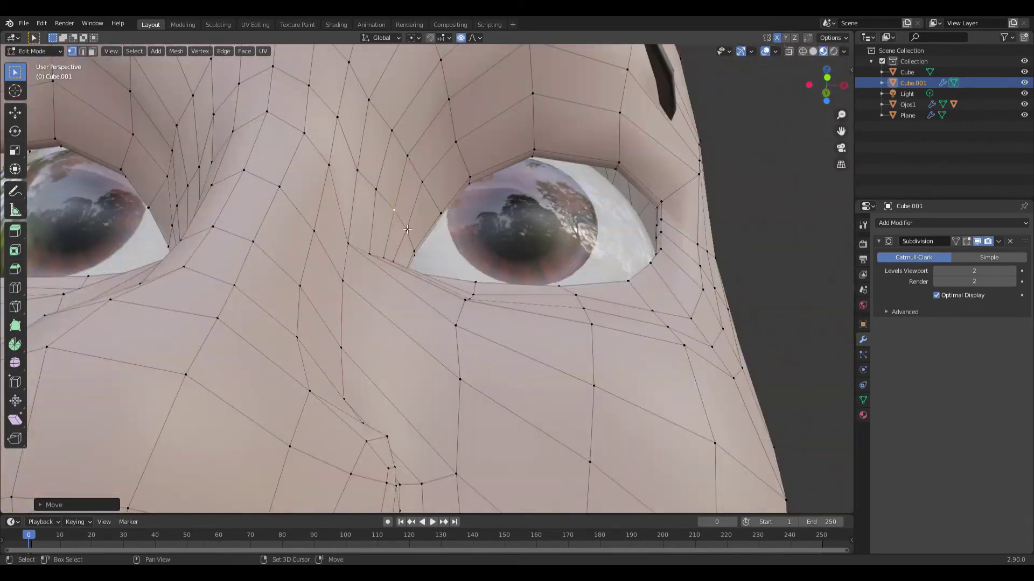
scroll(531, 325, down, 5)
scroll(526, 311, up, 3)
scroll(526, 311, up, 4)
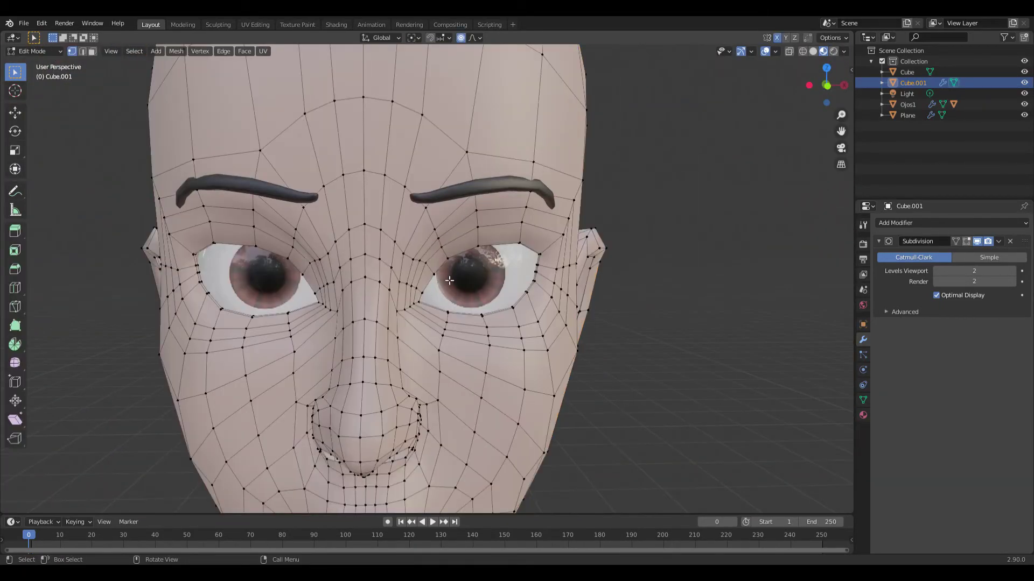
middle_drag(526, 312, 407, 245)
scroll(406, 245, up, 4)
scroll(406, 245, down, 2)
scroll(430, 259, down, 3)
scroll(512, 313, down, 3)
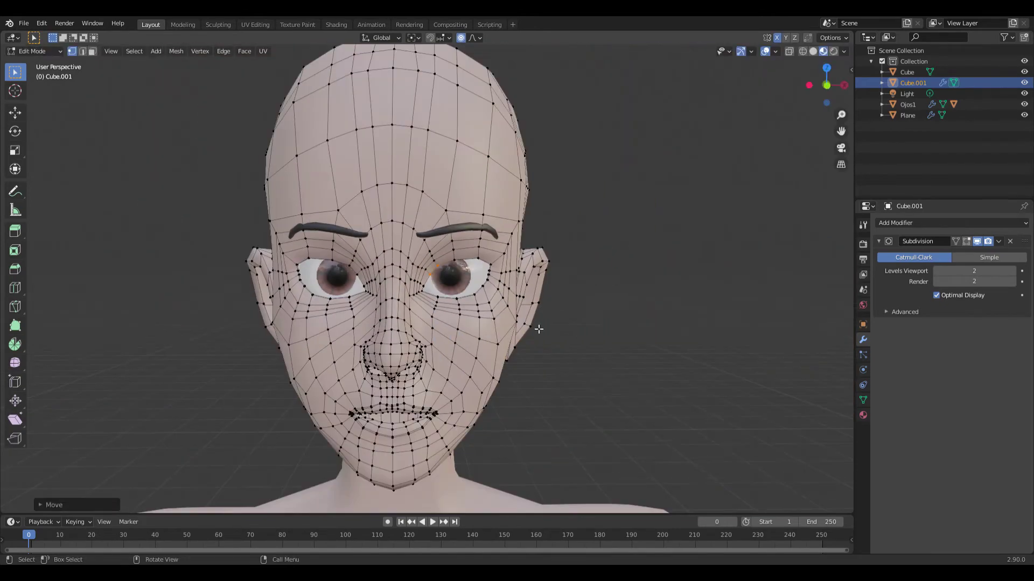
scroll(556, 343, down, 2)
- Compare the head in Object and Edit Mode from side profile and front views
key(Tab)
scroll(415, 254, up, 4)
mouse_move(556, 343)
middle_down()
mouse_move(416, 254)
mouse_move(399, 257)
middle_up()
scroll(400, 258, up, 3)
scroll(560, 286, down, 2)
mouse_move(560, 286)
middle_down()
mouse_move(352, 280)
mouse_move(445, 244)
middle_up()
key(Tab)
scroll(465, 203, down, 3)
mouse_move(465, 203)
middle_down()
mouse_move(606, 254)
mouse_move(490, 281)
middle_up()
key(Tab)
scroll(490, 281, up, 2)
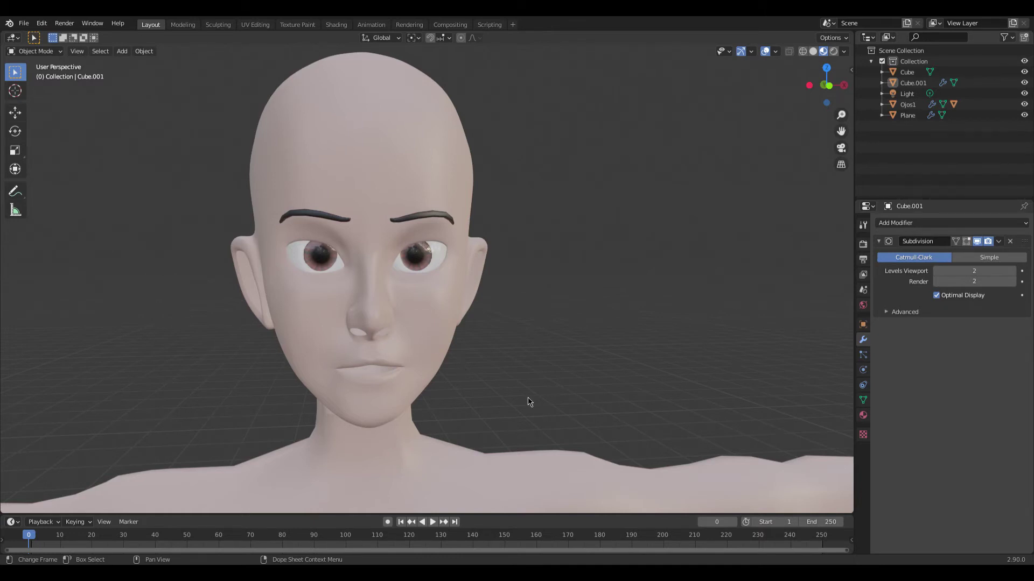
- Select the nose vertices with L and move them vertically with proportional editing on
key(Tab)
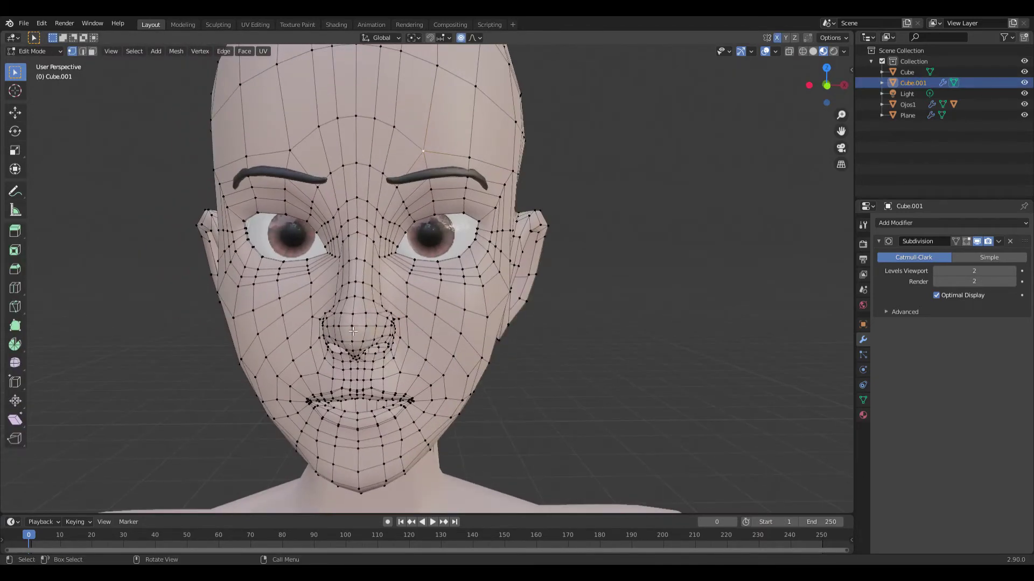
key(l)
key(o)
scroll(443, 358, down, 3)
key(g)
key(z)
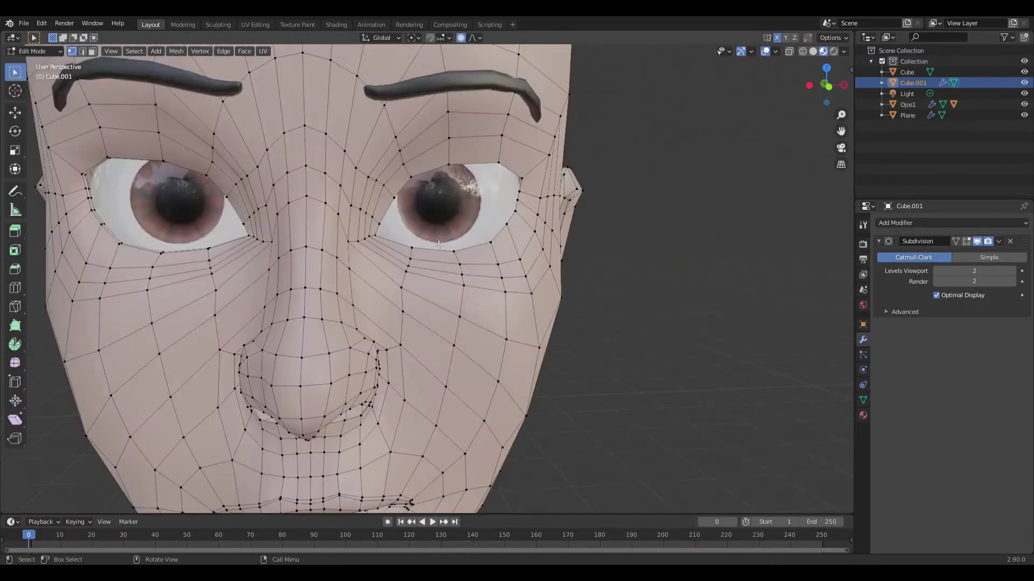
middle_drag(439, 245, 414, 296)
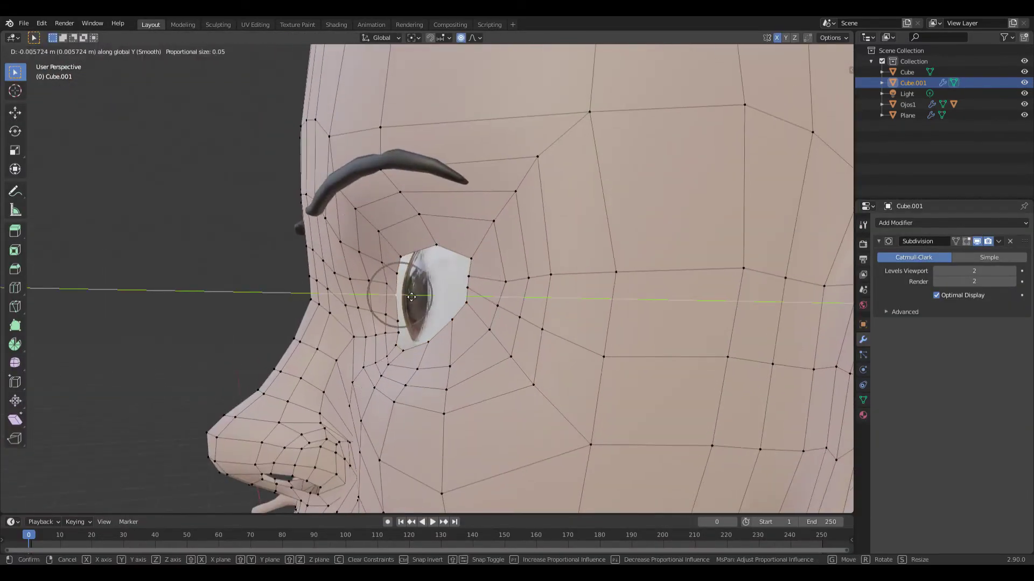
mouse_move(399, 343)
middle_down()
mouse_move(576, 339)
mouse_move(377, 333)
mouse_move(461, 323)
middle_up()
scroll(456, 338, down, 3)
scroll(457, 338, down, 2)
- Return to Object Mode and switch to the Sculpting workspace
key(Tab)
key(ctrl+Page_Down)
key(ctrl+Page_Down)
middle_drag(517, 302, 515, 269)
- Pick the Grab brush, enlarge it, and orbit to the side of the head
key(g)
key(f)
scroll(515, 270, down, 1)
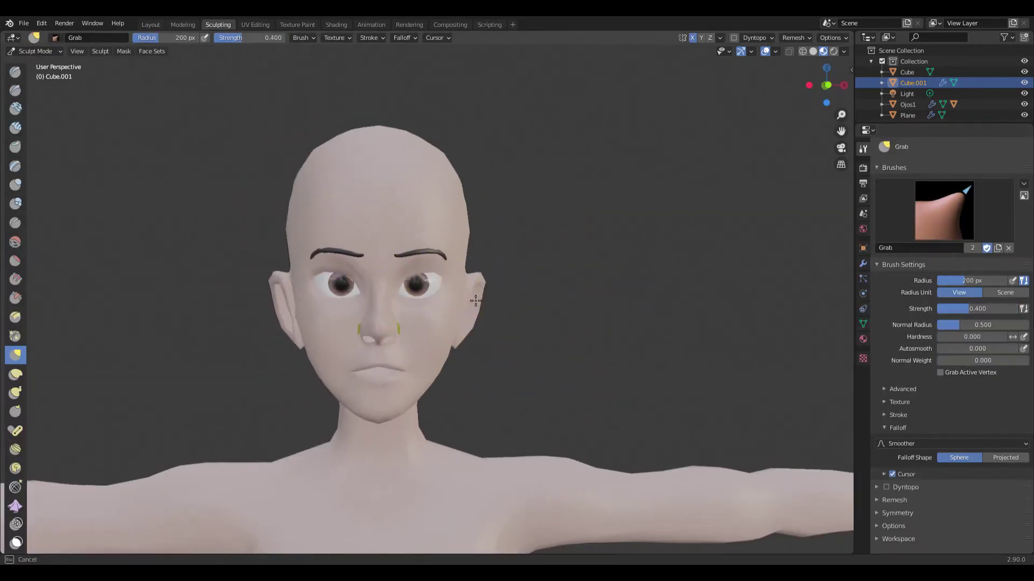
scroll(455, 334, up, 1)
scroll(455, 334, down, 2)
mouse_move(399, 427)
middle_down()
mouse_move(377, 431)
mouse_move(419, 447)
mouse_move(277, 450)
middle_up()
scroll(377, 431, up, 3)
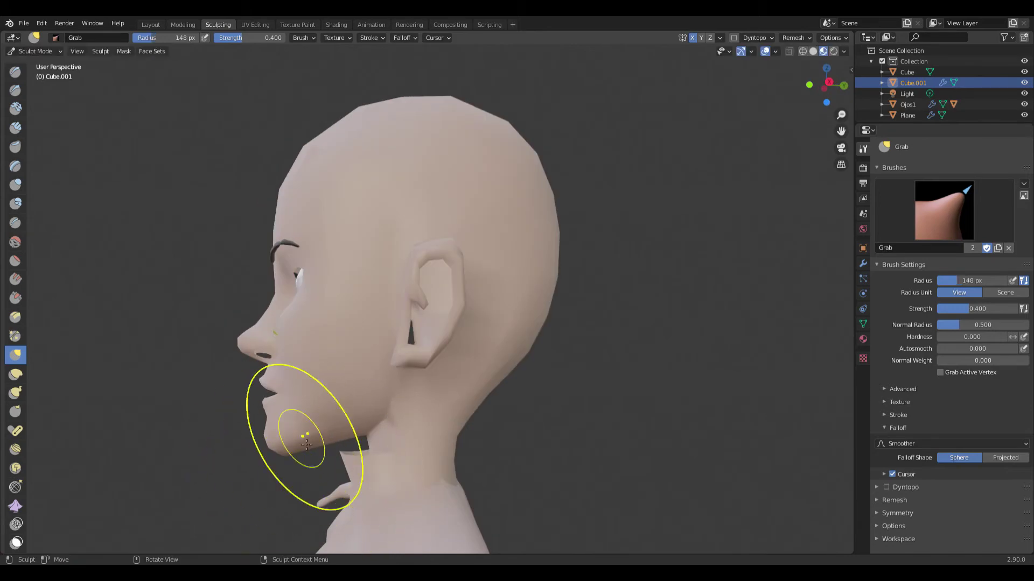
middle_drag(364, 434, 611, 434)
scroll(611, 434, down, 3)
scroll(539, 422, up, 2)
- Resize the Grab brush and pull the chin and jawline into shape from the side
key(f)
click(539, 422)
alt+middle_drag(539, 422, 410, 186)
key(f)
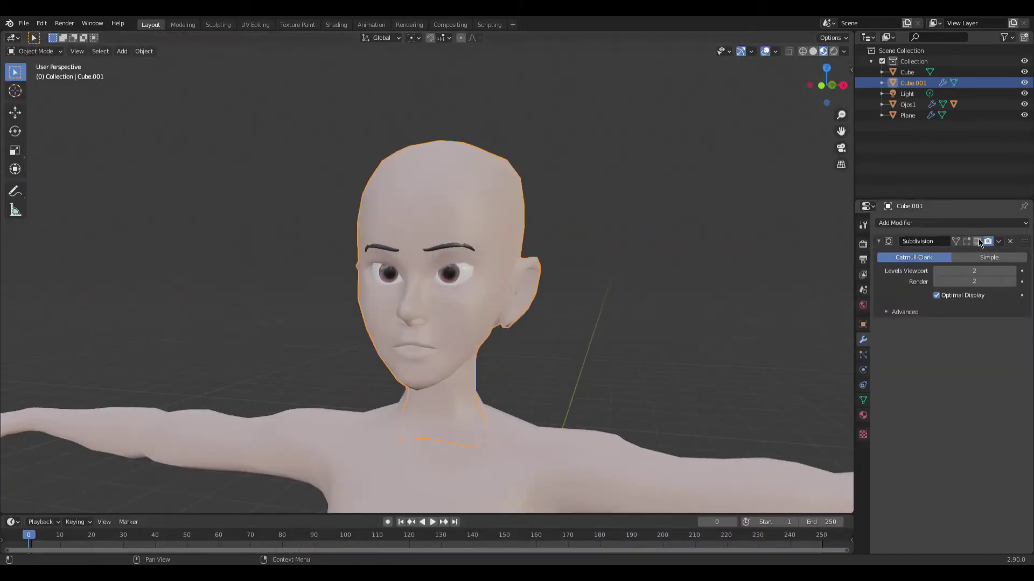
scroll(577, 306, up, 4)
mouse_move(576, 306)
middle_down()
mouse_move(563, 261)
mouse_move(417, 379)
mouse_move(524, 243)
mouse_move(561, 367)
mouse_move(558, 249)
mouse_move(447, 345)
mouse_move(473, 333)
middle_up()
- Inspect the head in Edit Mode, then return to Object Mode
key(Tab)
scroll(418, 379, up, 2)
scroll(559, 249, up, 1)
scroll(559, 250, up, 3)
scroll(558, 249, down, 3)
scroll(448, 345, up, 3)
scroll(473, 334, down, 3)
key(Tab)
scroll(484, 345, down, 2)
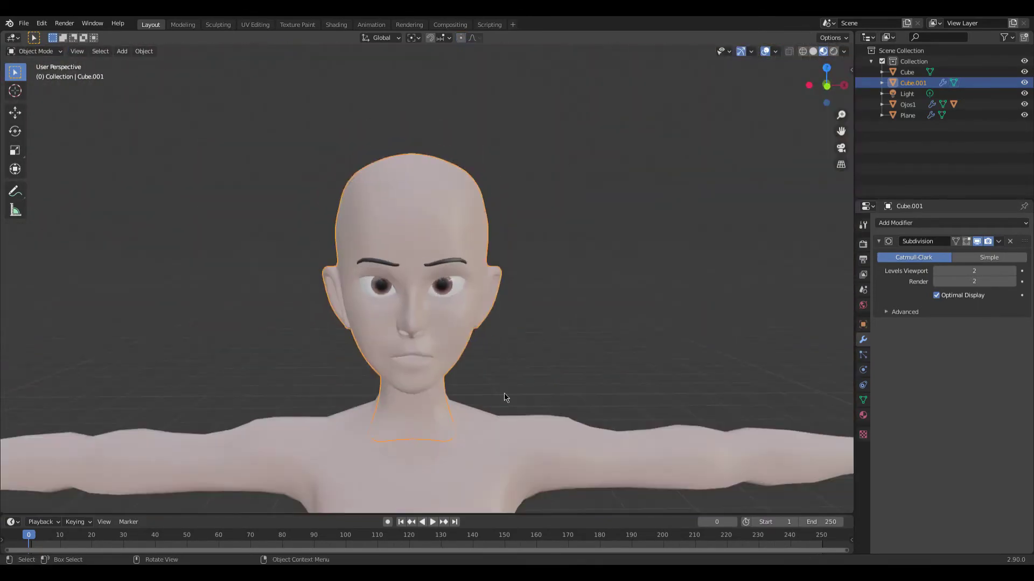
- Select and then deselect the eyeball, orbiting to a three-quarter view of the face
scroll(496, 347, up, 3)
click(496, 347)
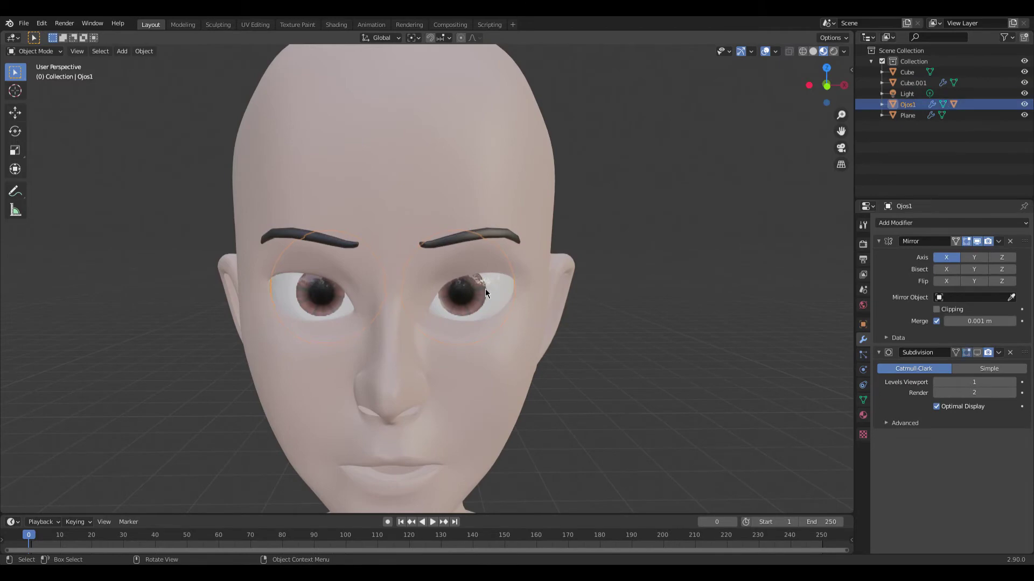
scroll(538, 323, down, 3)
click(588, 346)
scroll(592, 347, up, 1)
scroll(592, 346, up, 3)
mouse_move(593, 346)
middle_down()
mouse_move(385, 341)
mouse_move(447, 287)
mouse_move(417, 309)
middle_up()
scroll(373, 325, down, 2)
scroll(350, 323, up, 2)
- Move the back-of-head vertices on head mesh Cube.001 where it meets the neck
click(447, 287)
key(Tab)
scroll(416, 309, up, 2)
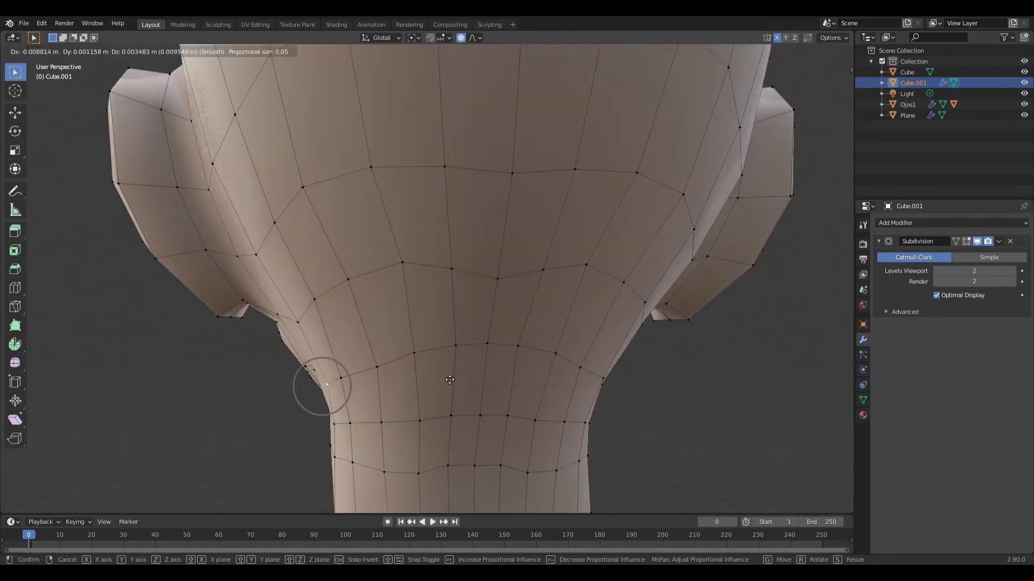
click(316, 381)
scroll(316, 381, down, 2)
middle_drag(316, 380, 377, 296)
key(Tab)
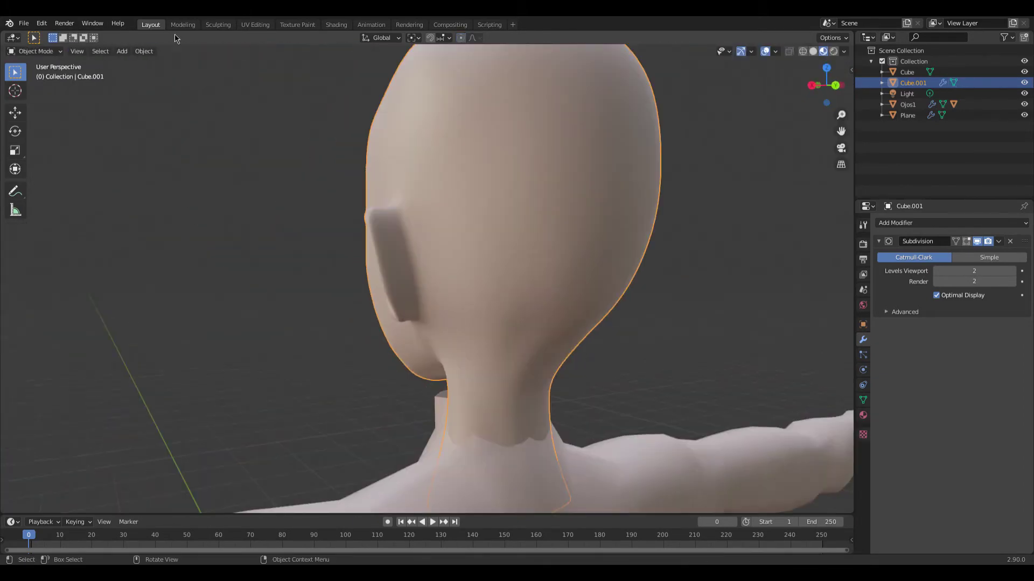
- Briefly visit the Sculpting workspace, then return to Layout facing the front of the face
click(218, 25)
click(156, 27)
middle_drag(459, 266, 619, 274)
scroll(610, 279, down, 3)
scroll(590, 295, down, 3)
scroll(517, 339, up, 6)
middle_drag(518, 339, 523, 345)
scroll(447, 316, up, 5)
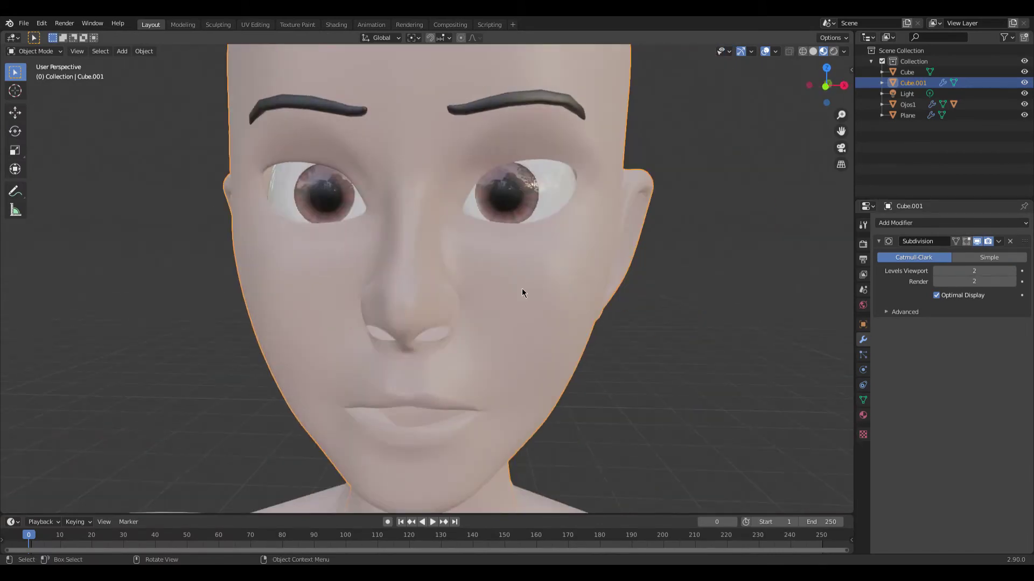
- Circle-select the ring of head faces around the eye and separate them into a new object
key(Tab)
scroll(473, 337, up, 3)
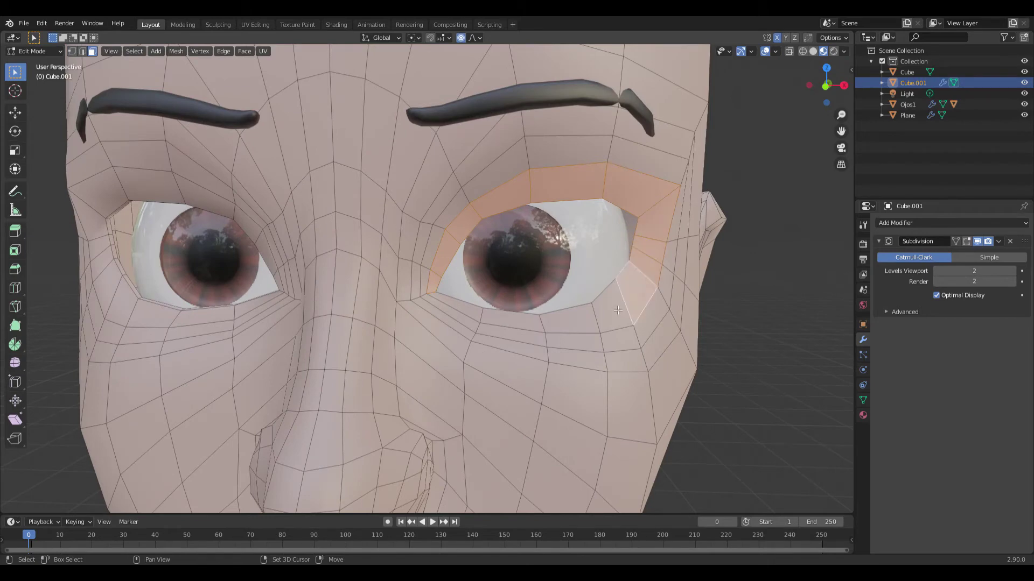
scroll(478, 315, down, 3)
scroll(533, 332, down, 3)
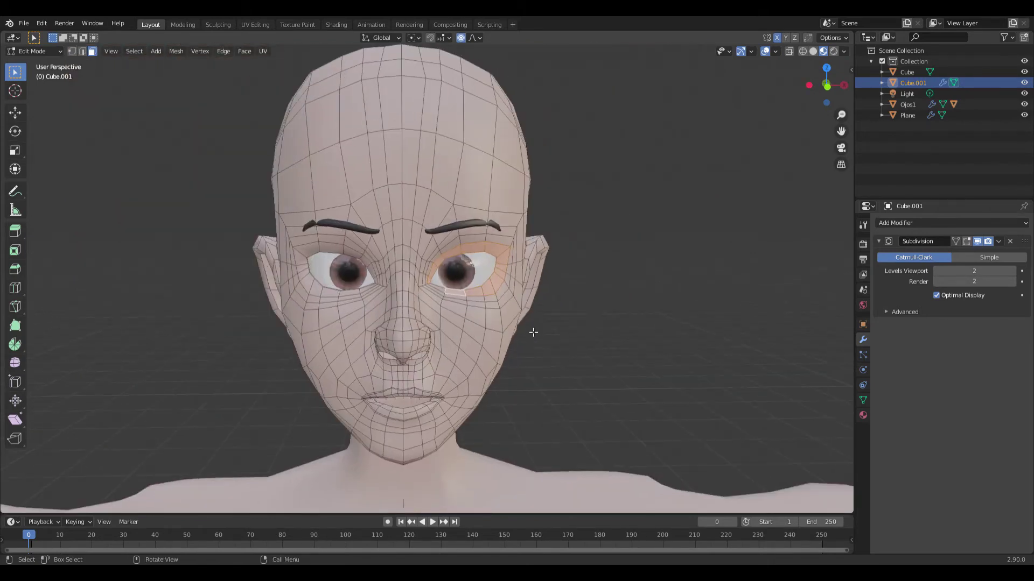
scroll(533, 332, down, 2)
mouse_move(533, 333)
middle_down()
mouse_move(616, 321)
mouse_move(533, 333)
middle_up()
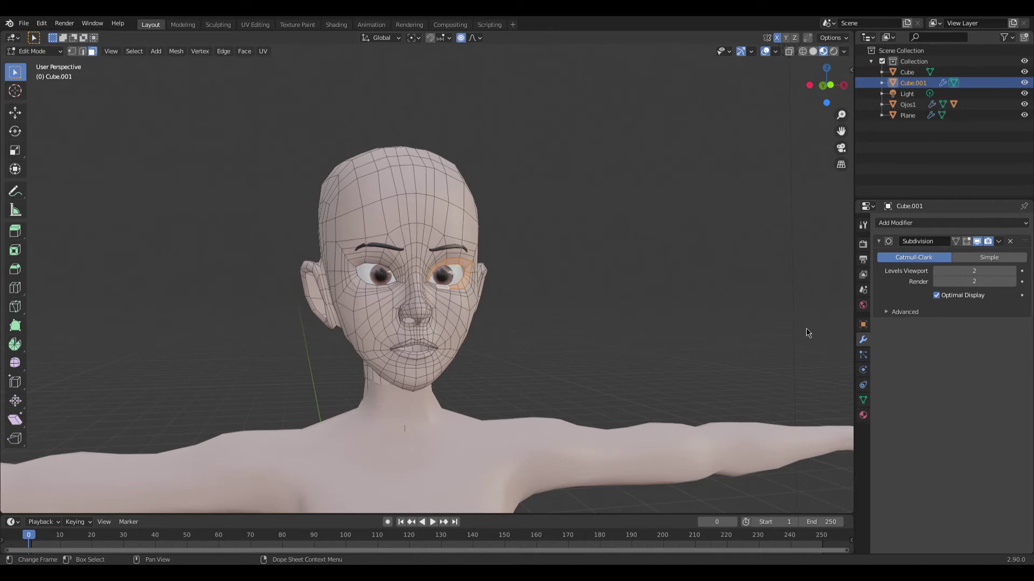
scroll(500, 335, up, 5)
scroll(499, 335, up, 1)
key(c)
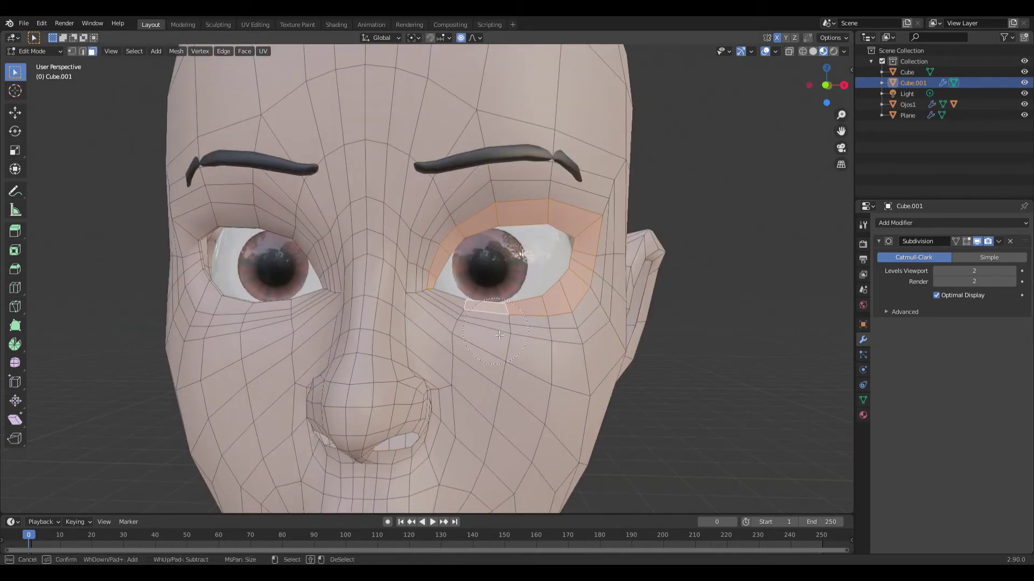
middle_drag(655, 363, 528, 335)
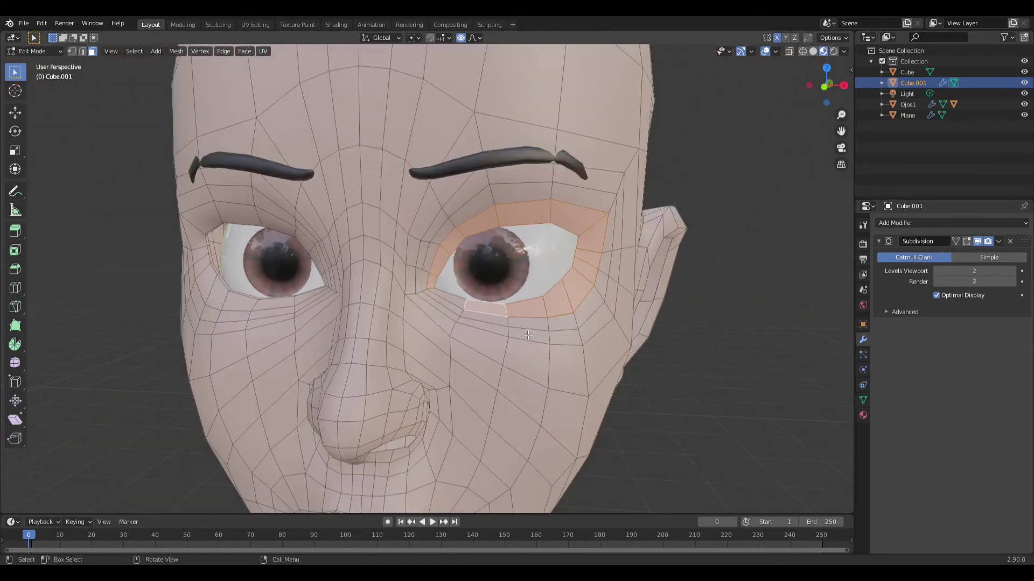
click(525, 332)
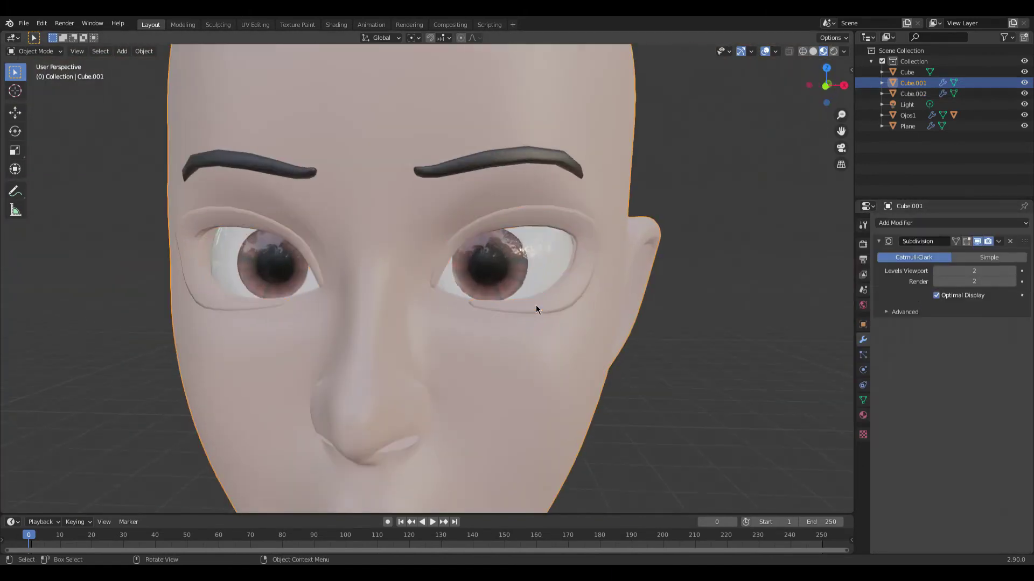
- Select the separated eyelid object and open it for mesh editing
click(548, 307)
key(Tab)
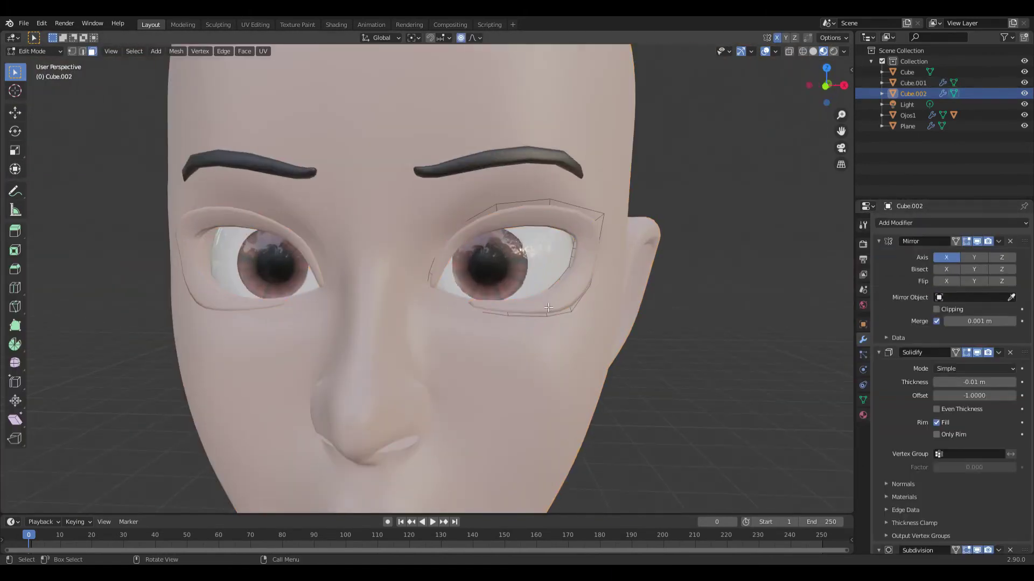
scroll(560, 161, up, 4)
key(Tab)
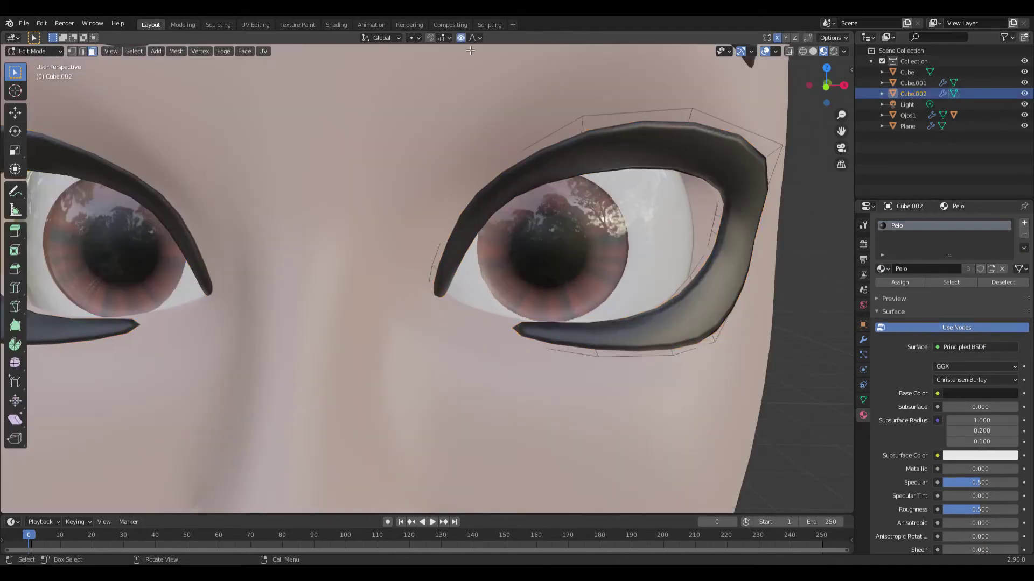
scroll(592, 344, down, 1)
scroll(555, 366, down, 2)
scroll(554, 355, down, 2)
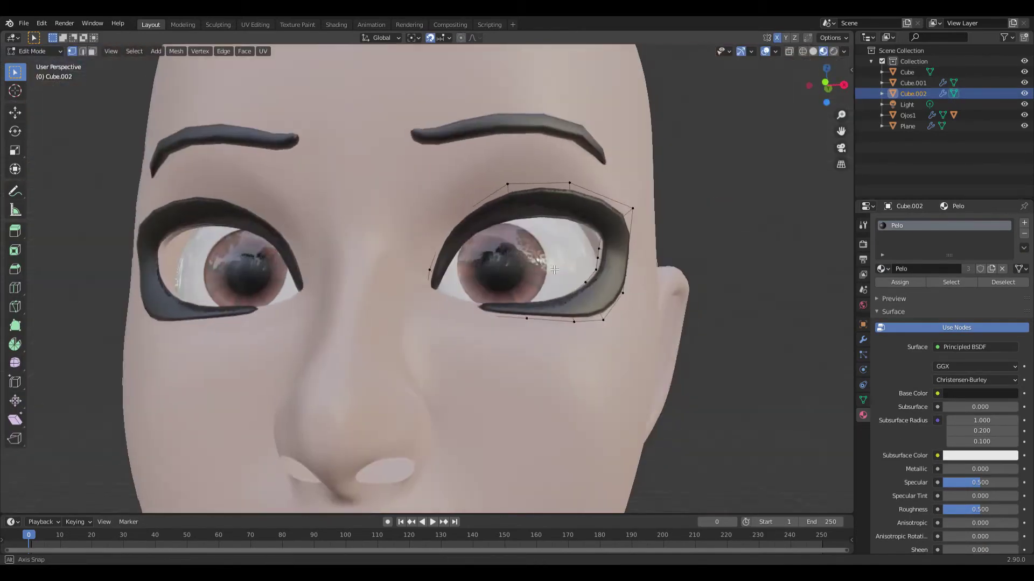
- Slide and move the lower eyelid vertices so the rim hugs the eye closer
key(shift+v)
key(Escape)
scroll(598, 360, up, 3)
key(g)
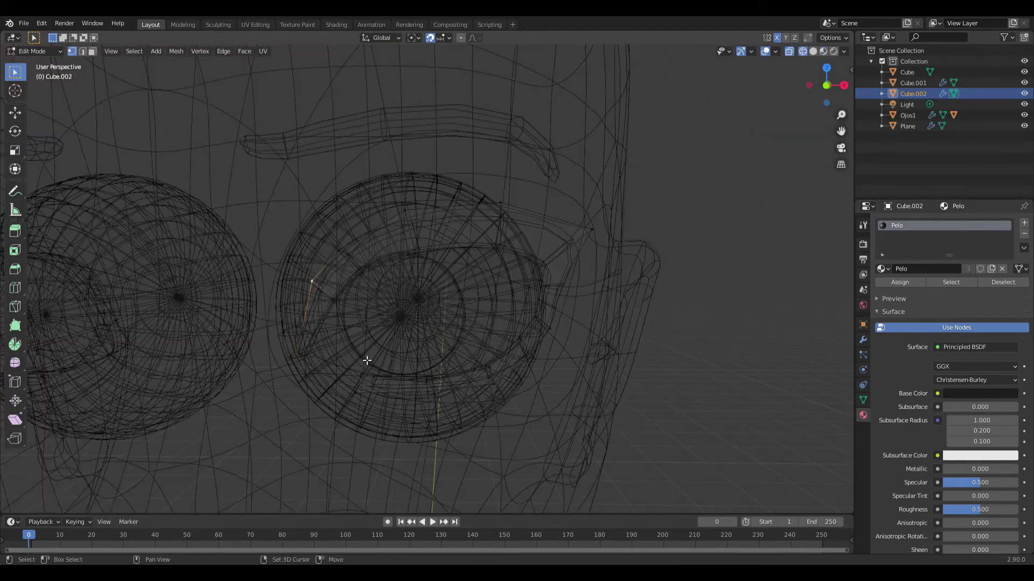
key(Escape)
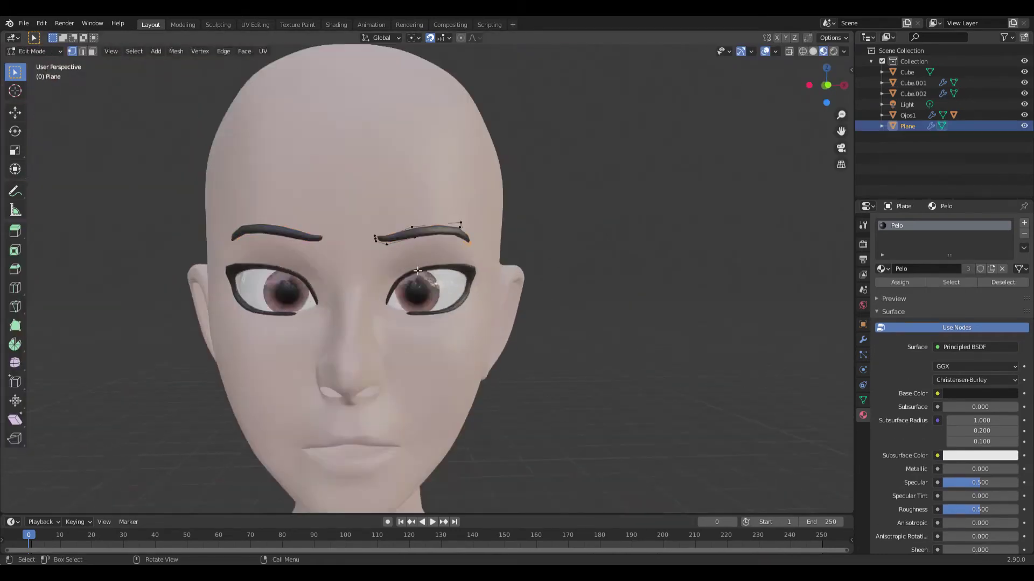
- Cancel the pending move and look up at the face from below
key(Escape)
middle_drag(373, 273, 424, 194)
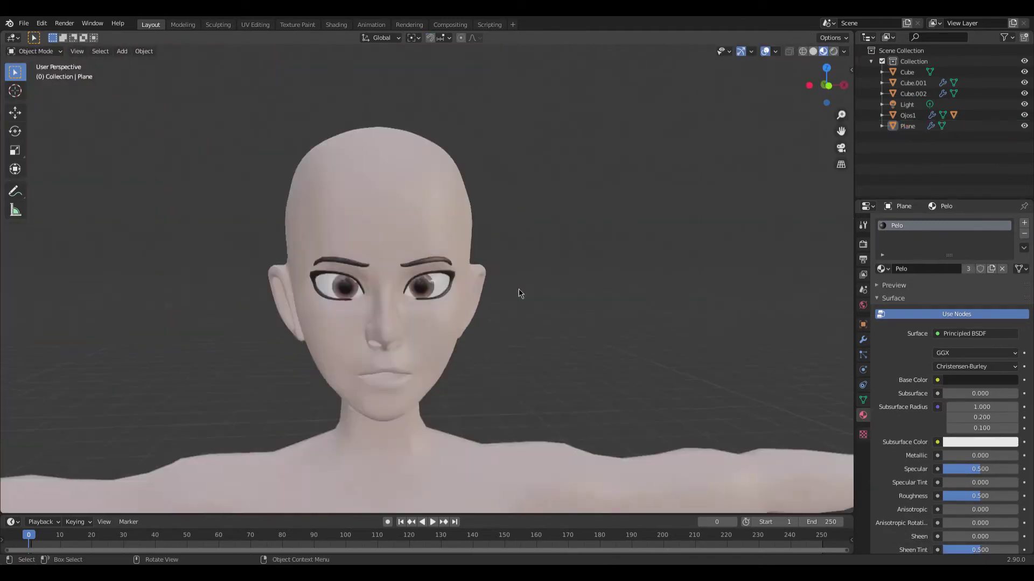
middle_drag(484, 178, 439, 219)
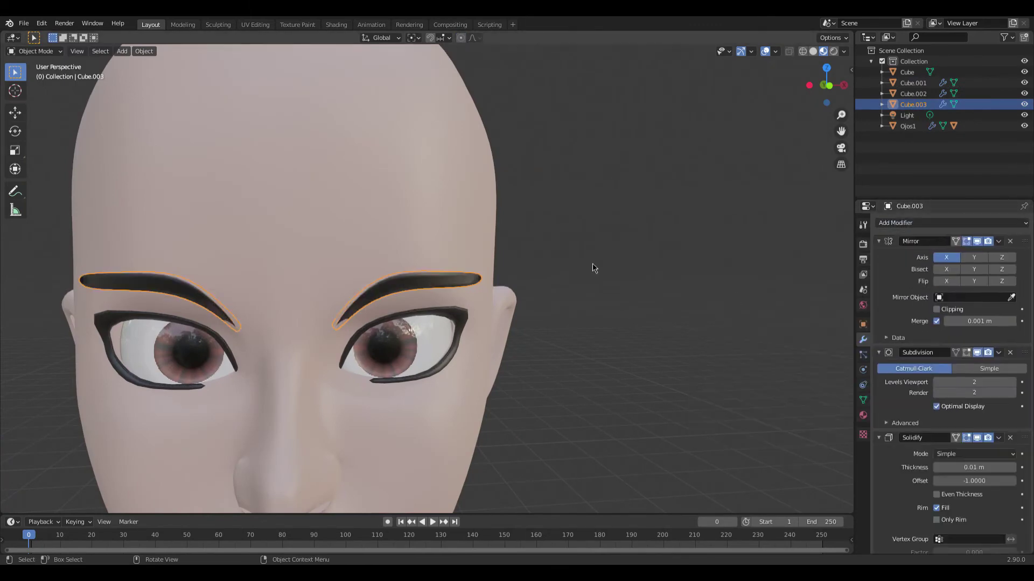
- Rotate the eyelid rims' outer corners into upturned wings and exit Edit Mode
middle_drag(734, 299, 387, 298)
scroll(388, 298, up, 3)
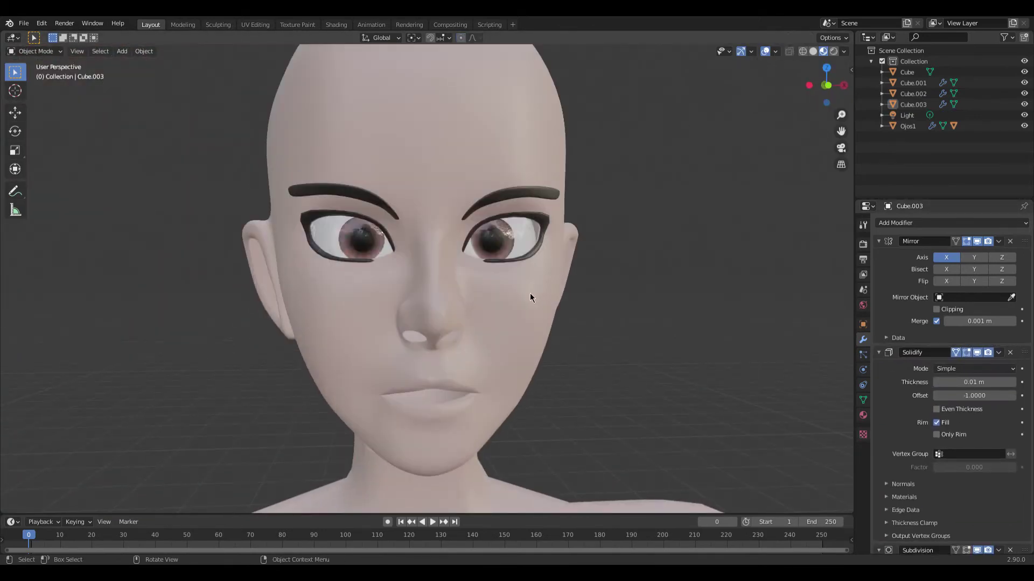
middle_drag(529, 298, 330, 329)
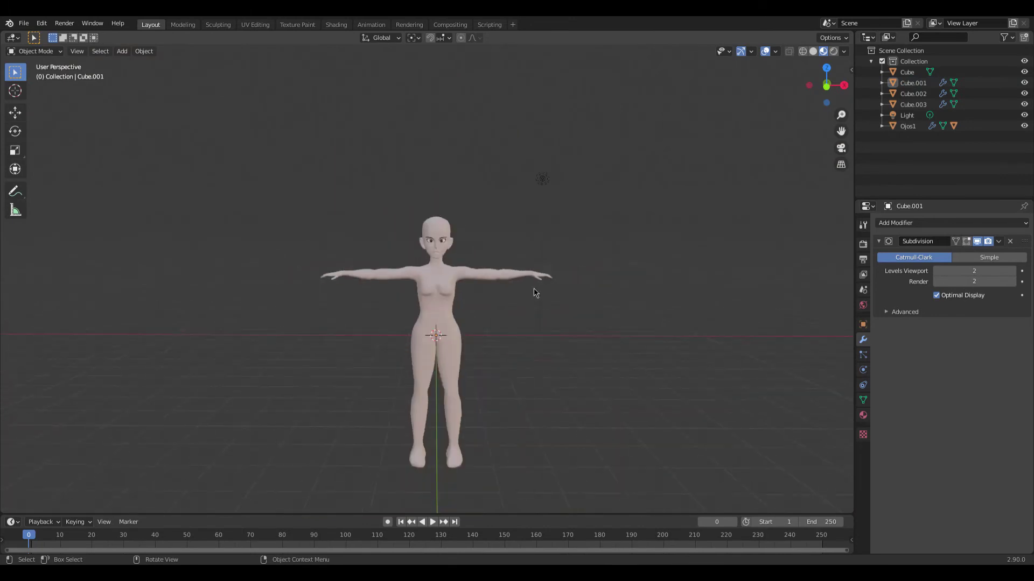
scroll(534, 288, up, 5)
middle_drag(534, 288, 499, 289)
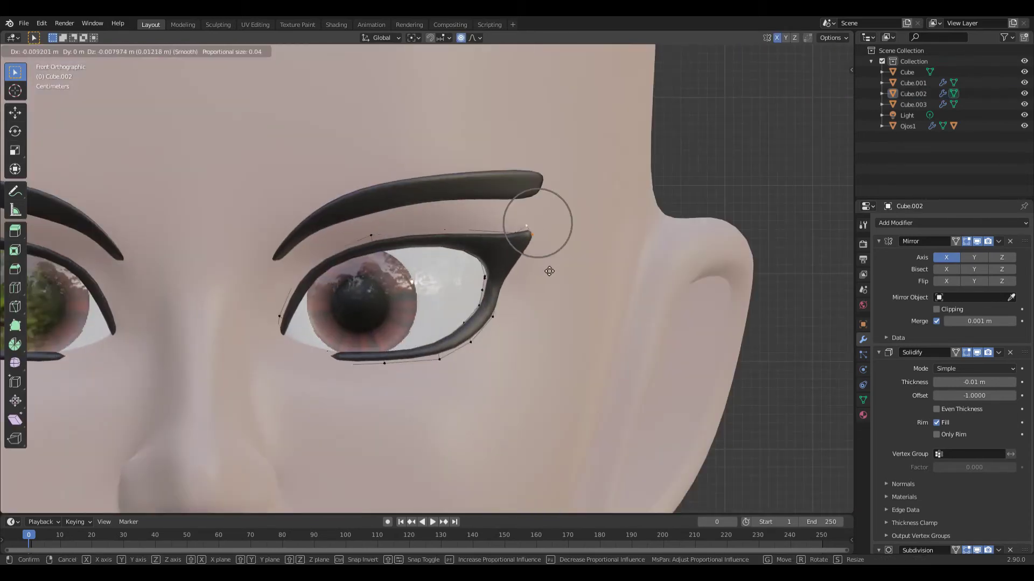
key(r)
key(Tab)
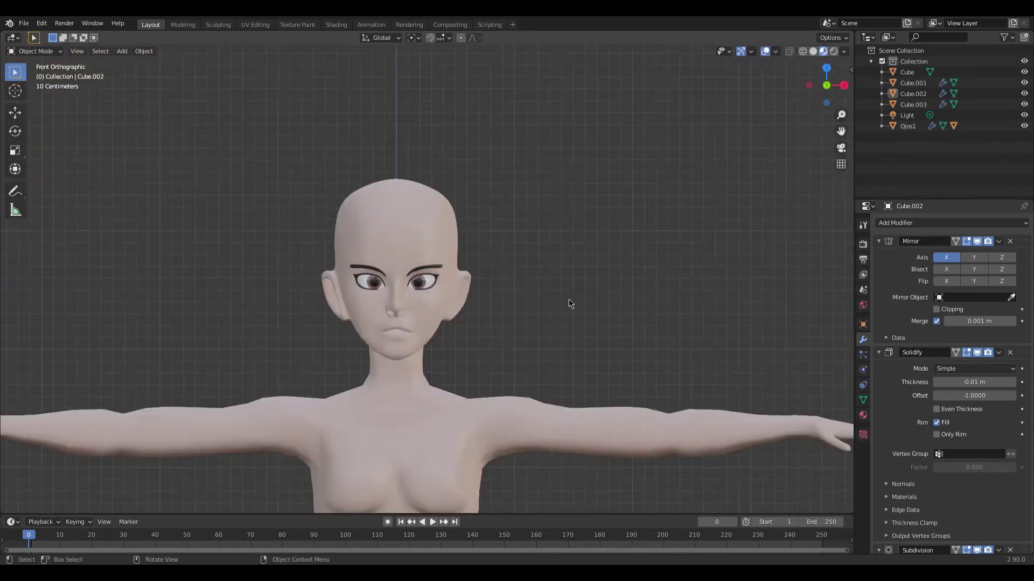
mouse_move(571, 303)
middle_down()
mouse_move(548, 335)
mouse_move(646, 291)
mouse_move(452, 343)
middle_up()
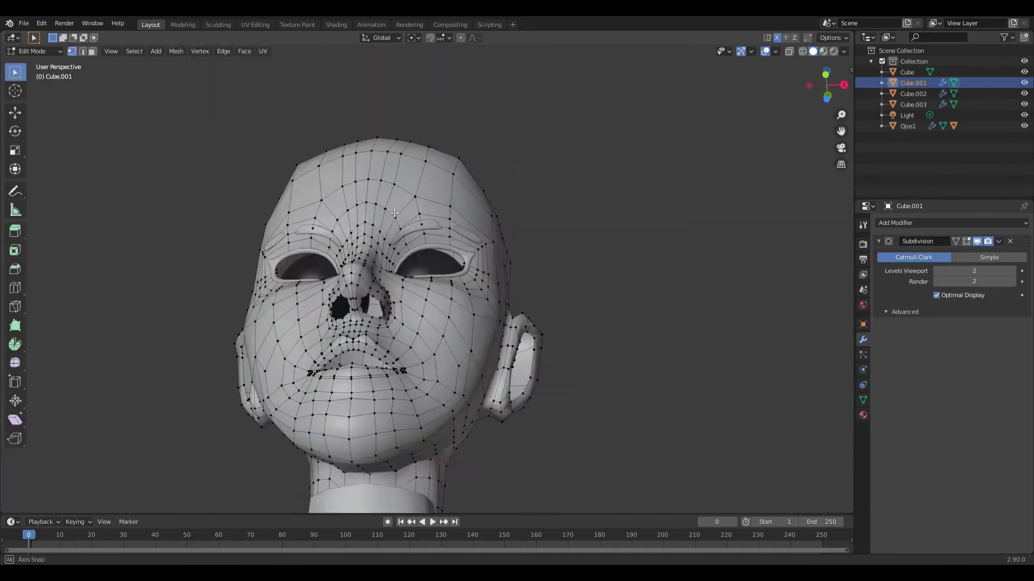
mouse_move(394, 213)
middle_down()
mouse_move(469, 323)
mouse_move(489, 279)
middle_up()
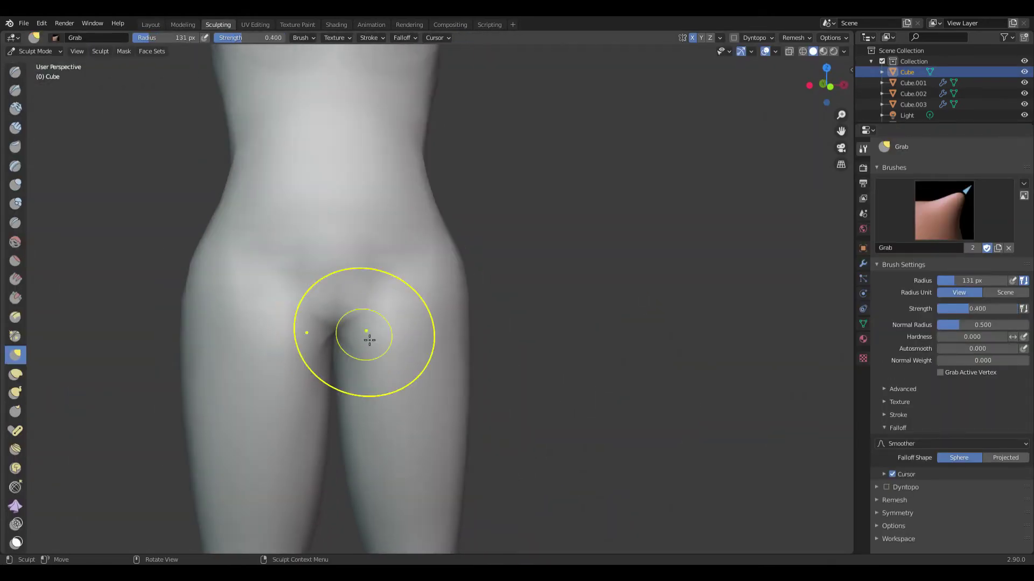
- Sculpt the torso and shoulders with the Crease brush
mouse_move(454, 254)
middle_down()
mouse_move(396, 306)
mouse_move(481, 305)
mouse_move(323, 269)
middle_up()
click(15, 223)
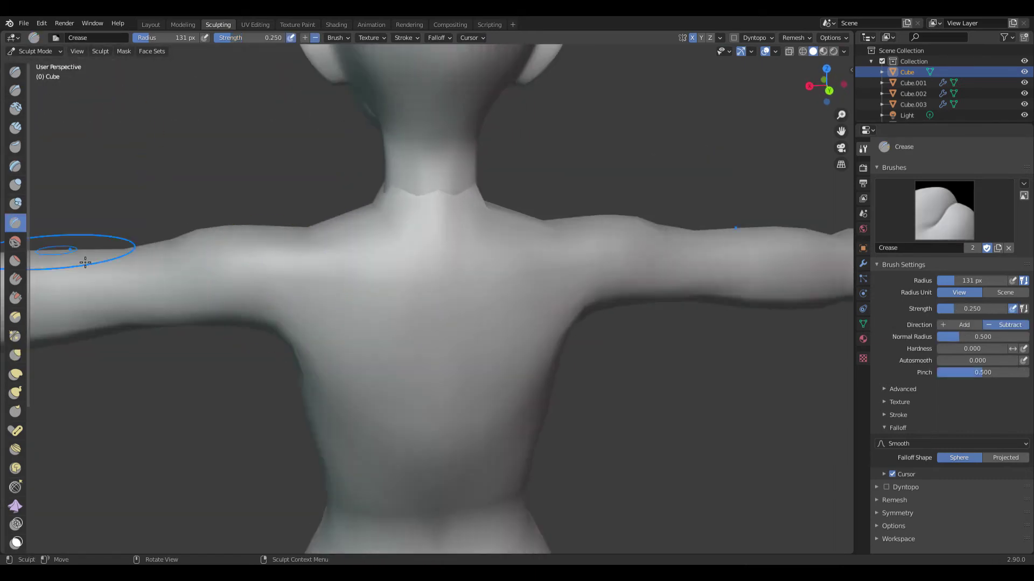
scroll(400, 311, up, 3)
mouse_move(400, 310)
middle_down()
mouse_move(385, 320)
mouse_move(370, 450)
mouse_move(323, 269)
mouse_move(467, 359)
middle_up()
scroll(323, 269, down, 5)
scroll(468, 359, up, 5)
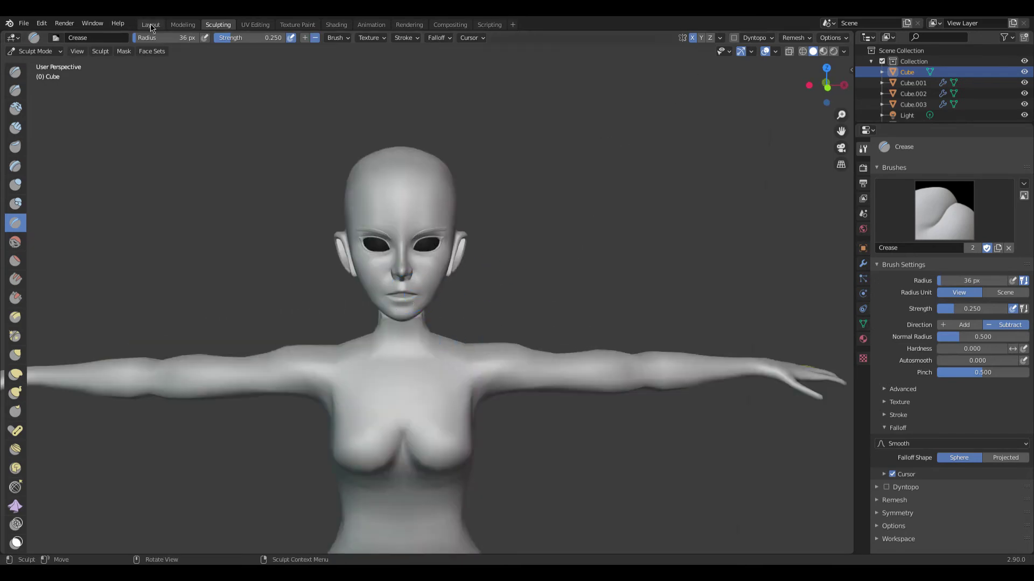
- Return to the Layout workspace and select the eyebrow object Cube.003
click(150, 27)
scroll(399, 226, up, 4)
middle_drag(399, 226, 548, 255)
scroll(547, 254, up, 2)
click(581, 222)
mouse_move(582, 221)
middle_down()
mouse_move(554, 280)
mouse_move(700, 156)
middle_up()
- Turn on Material Preview and briefly inspect the eyebrow mesh in Edit Mode
click(823, 52)
scroll(600, 178, up, 2)
mouse_move(600, 178)
middle_down()
mouse_move(531, 231)
mouse_move(544, 253)
mouse_move(514, 193)
middle_up()
scroll(544, 253, up, 2)
key(Tab)
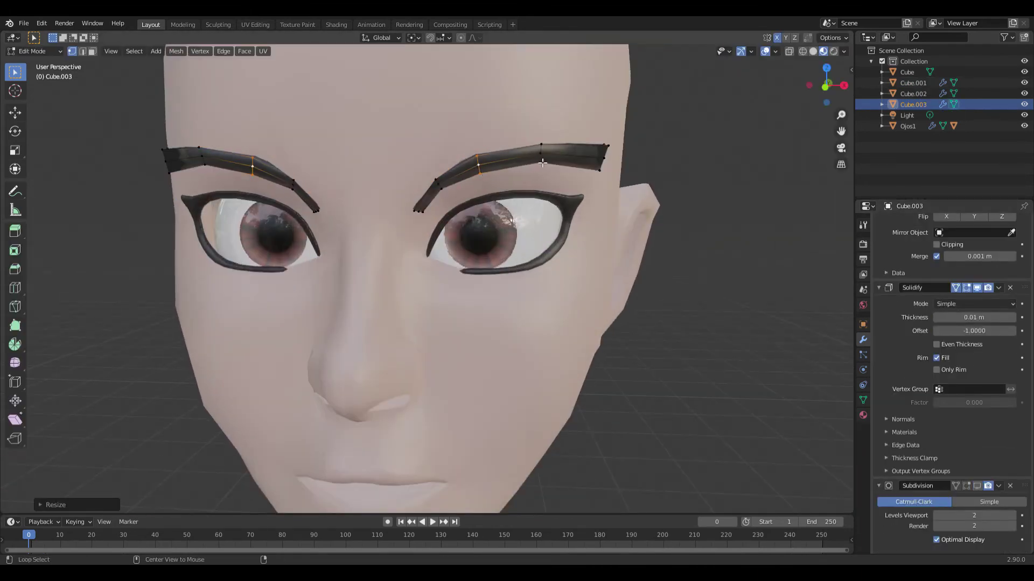
key(Tab)
scroll(544, 222, down, 5)
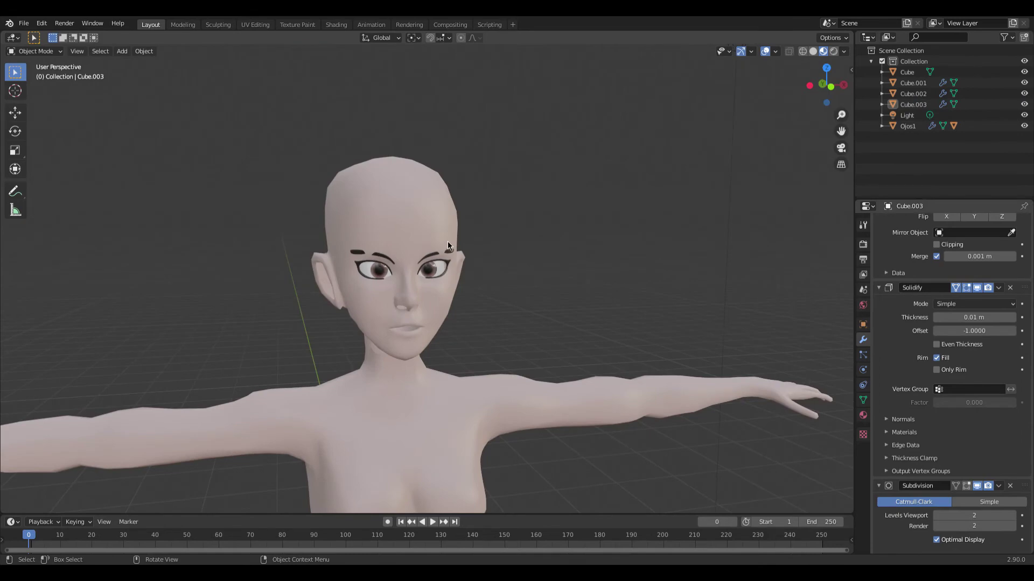
- Move the selected neck vertices toward the torso to close the gap
mouse_move(561, 279)
middle_down()
mouse_move(455, 302)
mouse_move(409, 334)
mouse_move(436, 368)
middle_up()
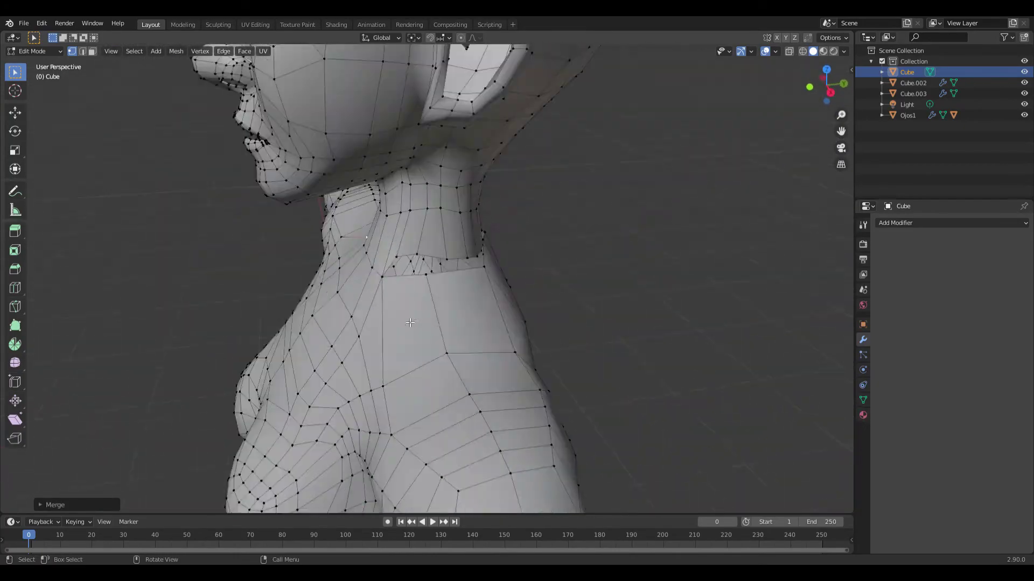
middle_drag(353, 322, 359, 319)
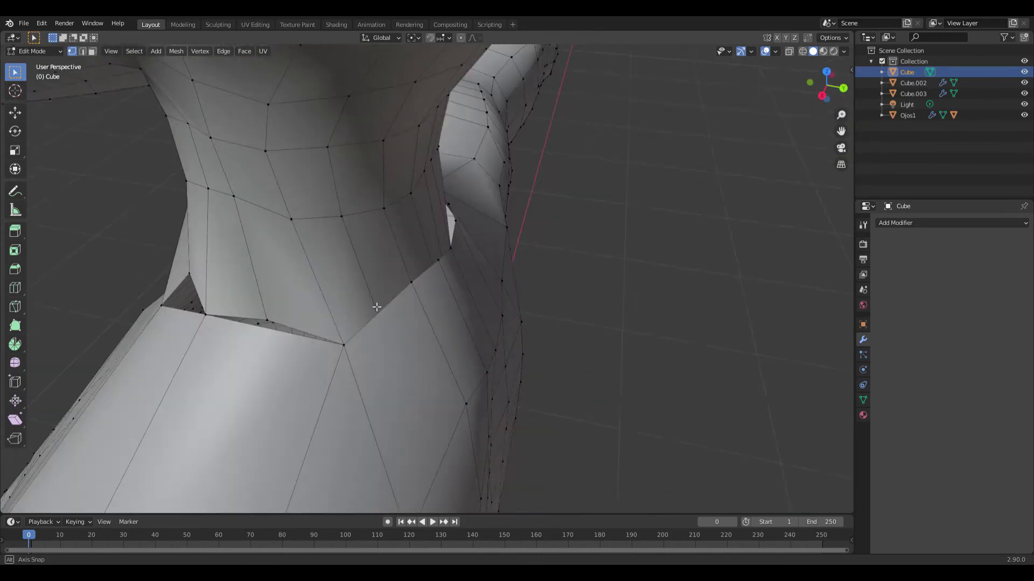
scroll(366, 272, up, 3)
key(g)
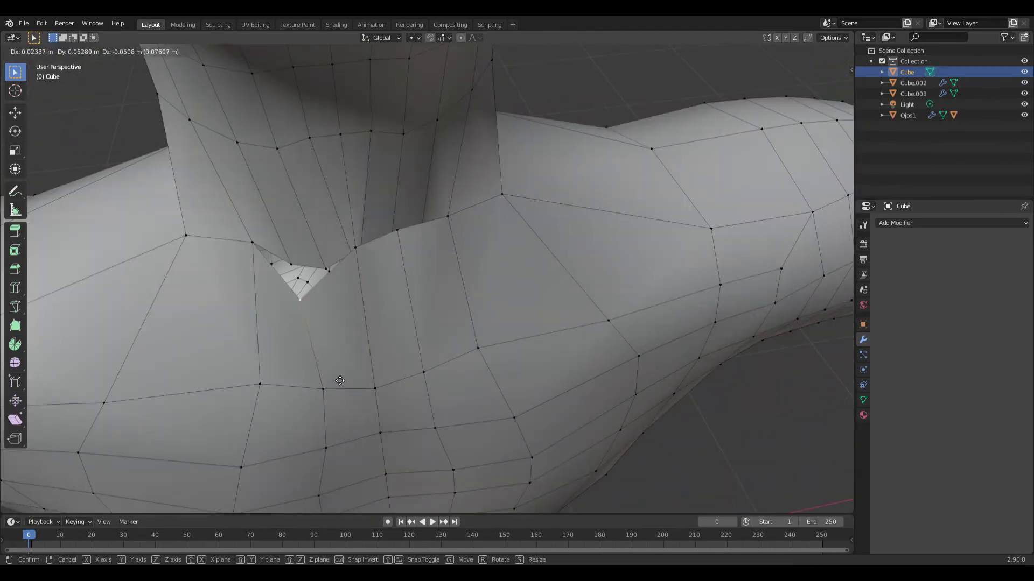
scroll(450, 232, down, 3)
middle_drag(409, 323, 347, 291)
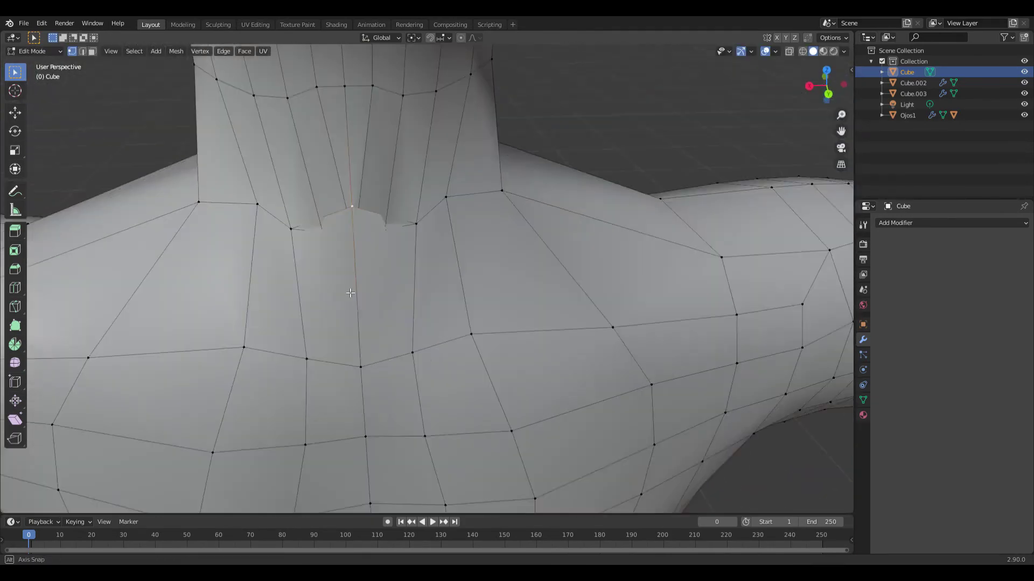
scroll(346, 291, up, 2)
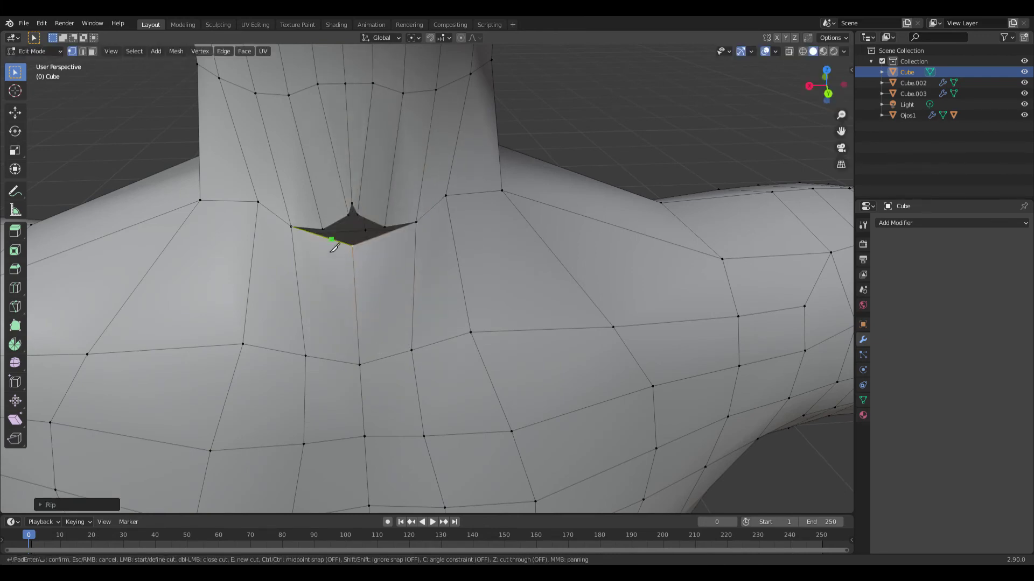
- Merge the gap vertices At Center and adjust the remaining neck vertex
click(417, 286)
middle_drag(417, 286, 332, 275)
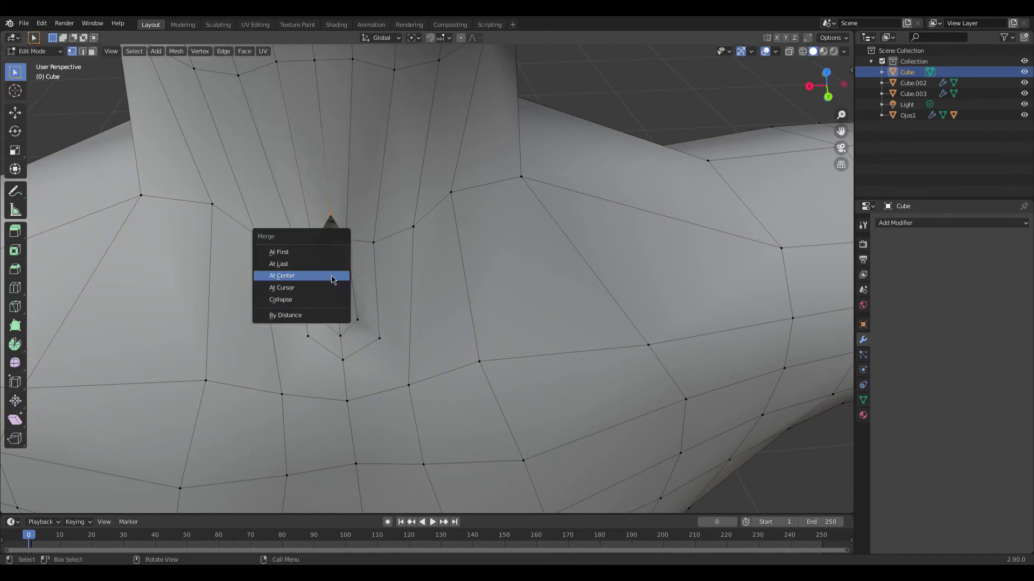
click(331, 276)
middle_drag(331, 276, 376, 326)
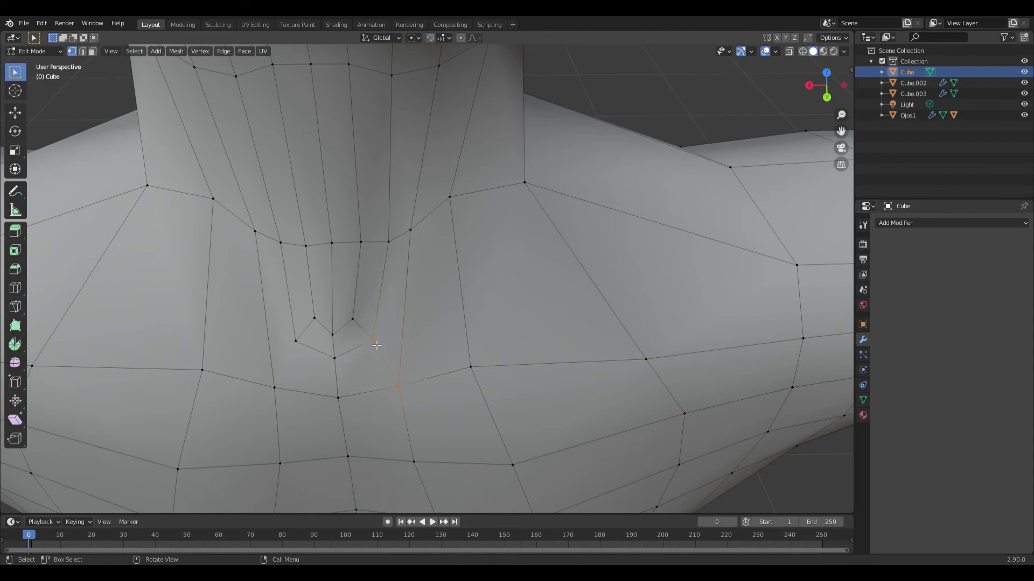
click(314, 363)
scroll(313, 363, down, 5)
- Cut new edges across the neck-to-chest area with the Knife tool
mouse_move(314, 363)
middle_down()
mouse_move(376, 285)
mouse_move(653, 368)
middle_up()
scroll(653, 368, up, 5)
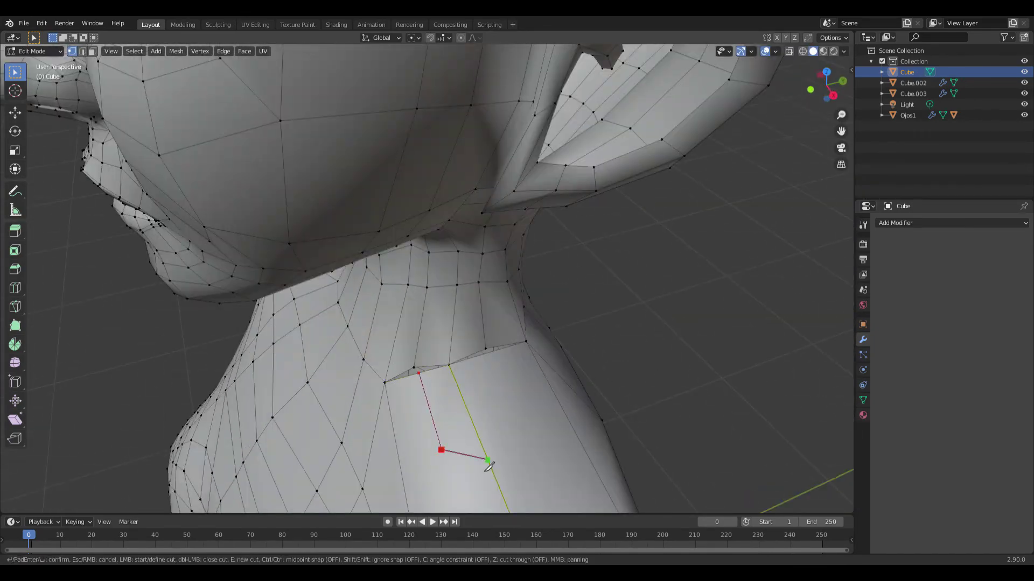
scroll(493, 364, down, 5)
scroll(461, 320, up, 5)
mouse_move(461, 320)
middle_down()
mouse_move(453, 307)
mouse_move(474, 283)
middle_up()
key(Return)
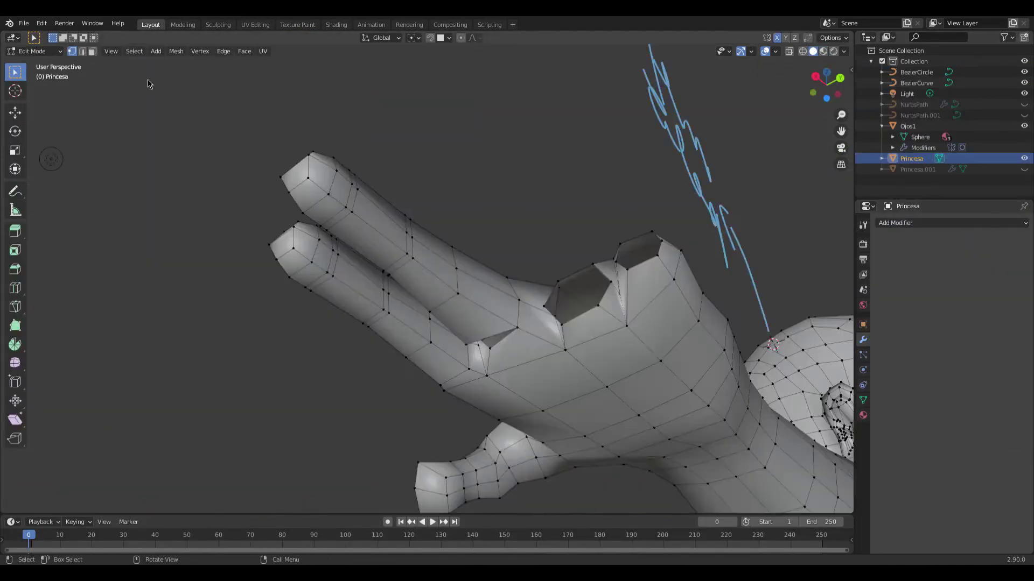
- Place the duplicated finger and slide it along X to line up with the others
middle_drag(149, 83, 443, 396)
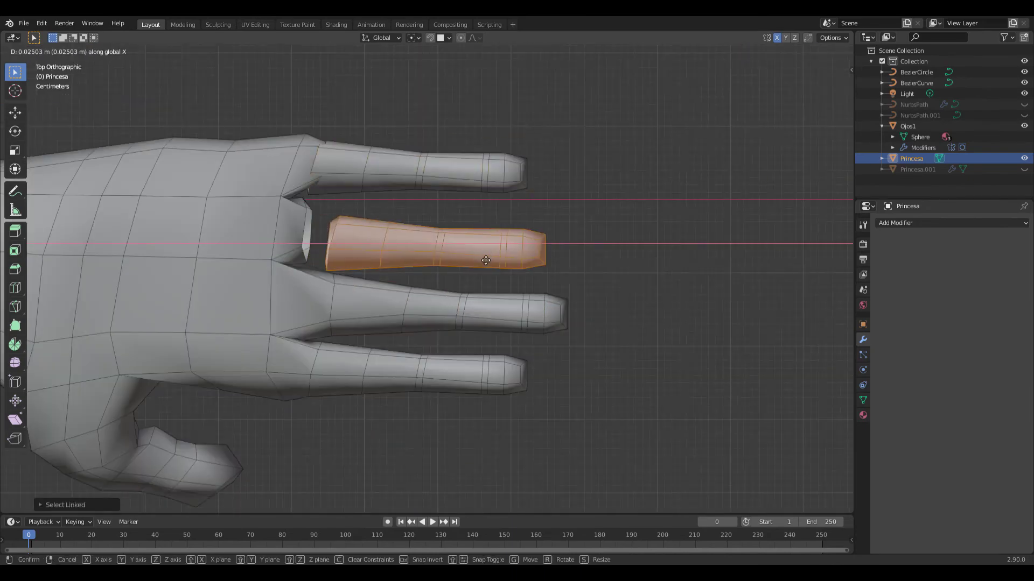
click(485, 260)
mouse_move(486, 261)
middle_down()
mouse_move(409, 377)
mouse_move(411, 468)
middle_up()
key(Tab)
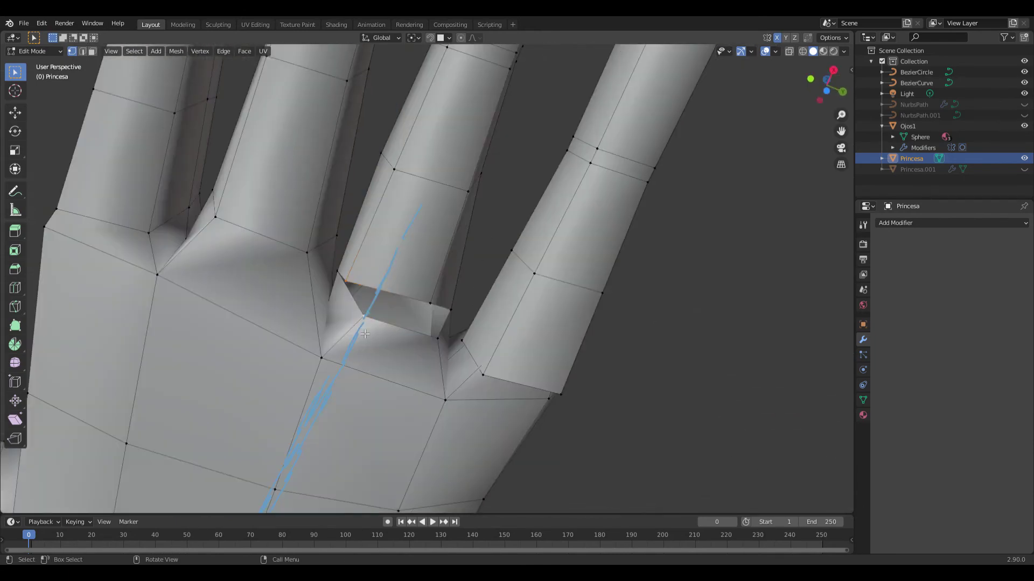
key(g)
key(x)
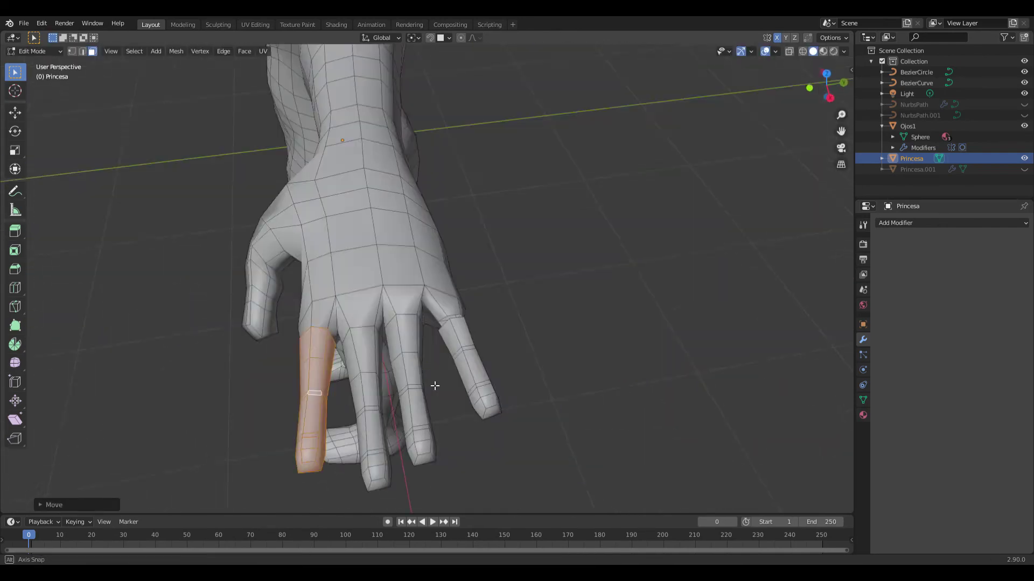
- Merge the finger's vertices into the palm, then try and undo Ctrl+1 subdivision
key(m)
click(463, 351)
mouse_move(463, 351)
middle_down()
mouse_move(563, 454)
mouse_move(379, 354)
middle_up()
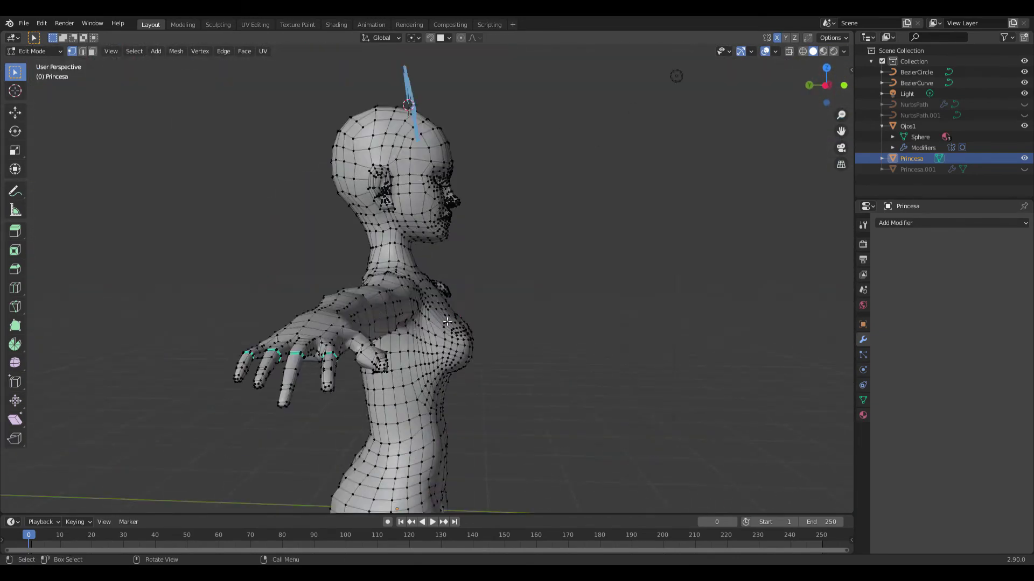
mouse_move(433, 278)
middle_down()
mouse_move(309, 386)
mouse_move(502, 420)
middle_up()
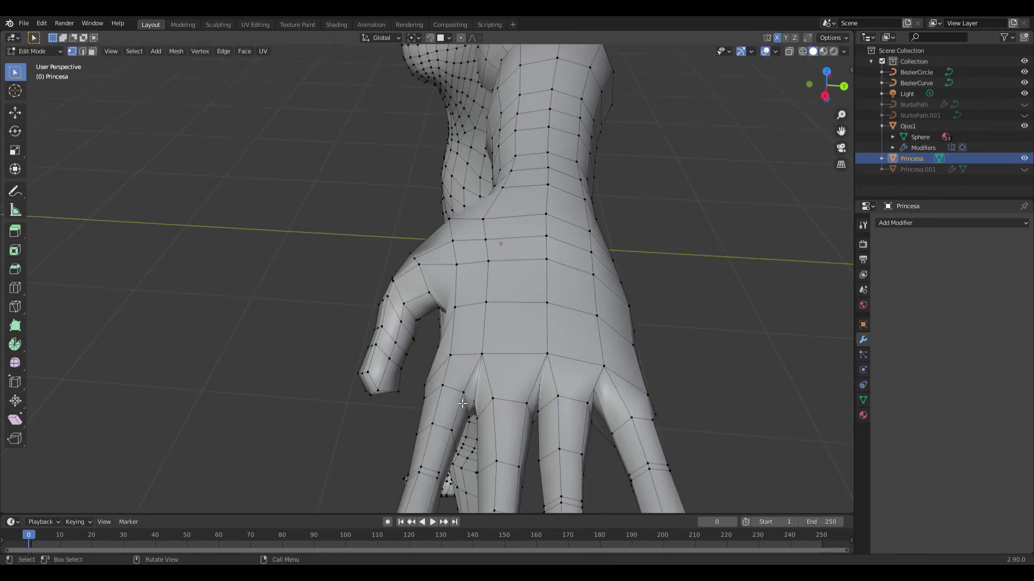
mouse_move(547, 328)
middle_down()
mouse_move(685, 276)
mouse_move(496, 431)
mouse_move(610, 395)
mouse_move(579, 320)
middle_up()
key(Tab)
key(ctrl+1)
key(ctrl+z)
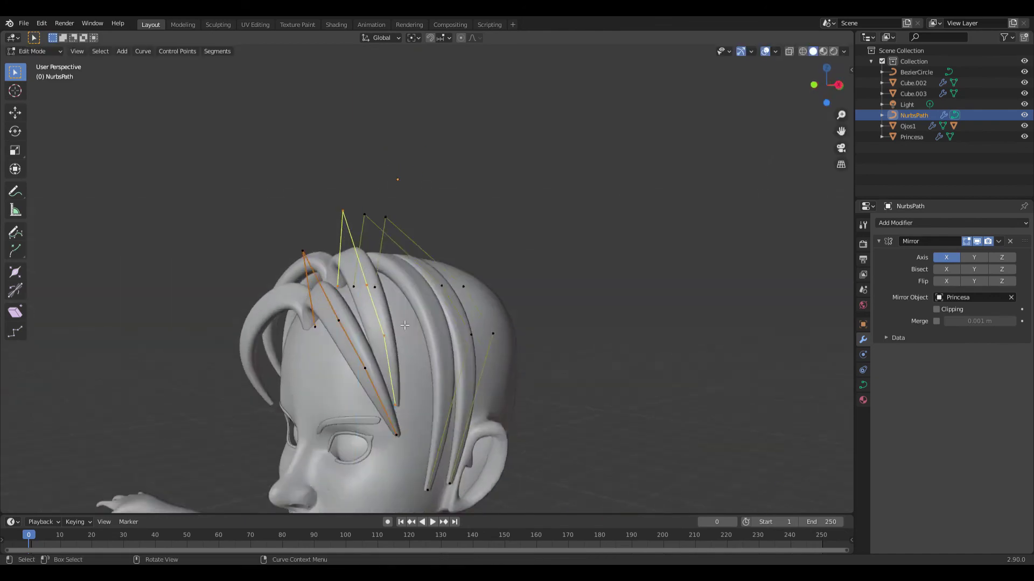
- Tilt and move the hair curve control points so strands sweep over the head
middle_drag(404, 325, 349, 419)
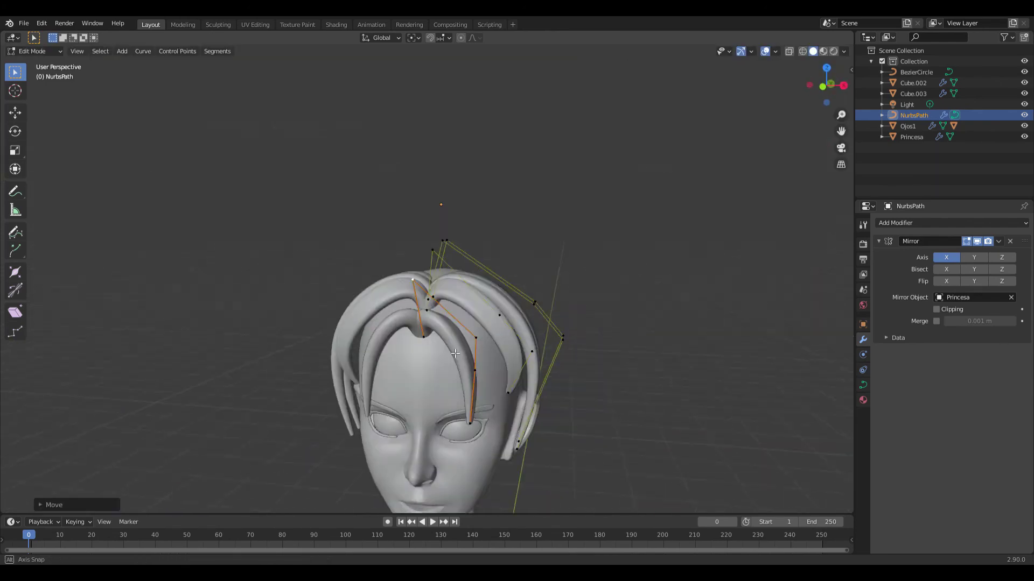
click(315, 279)
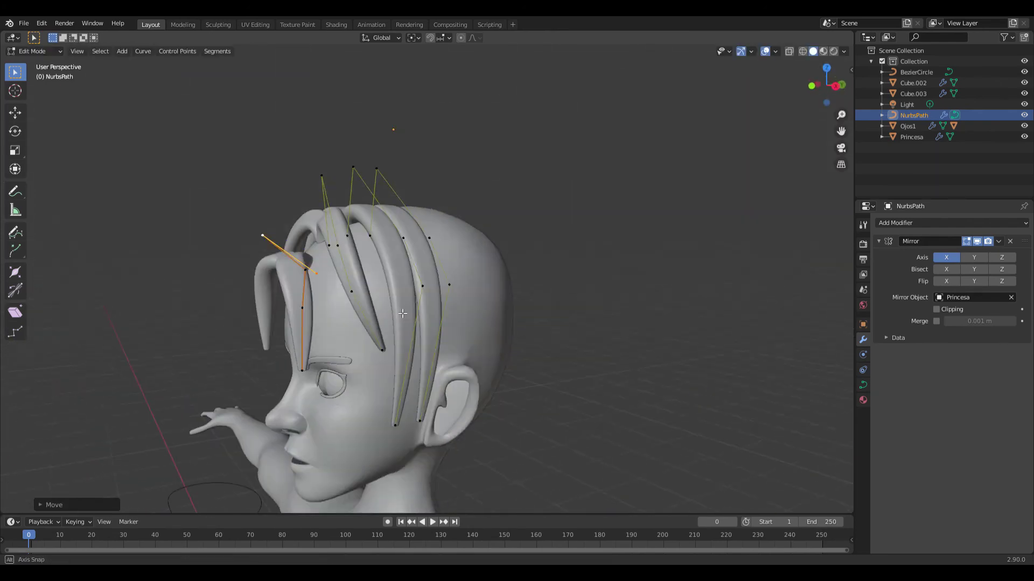
middle_drag(314, 279, 367, 338)
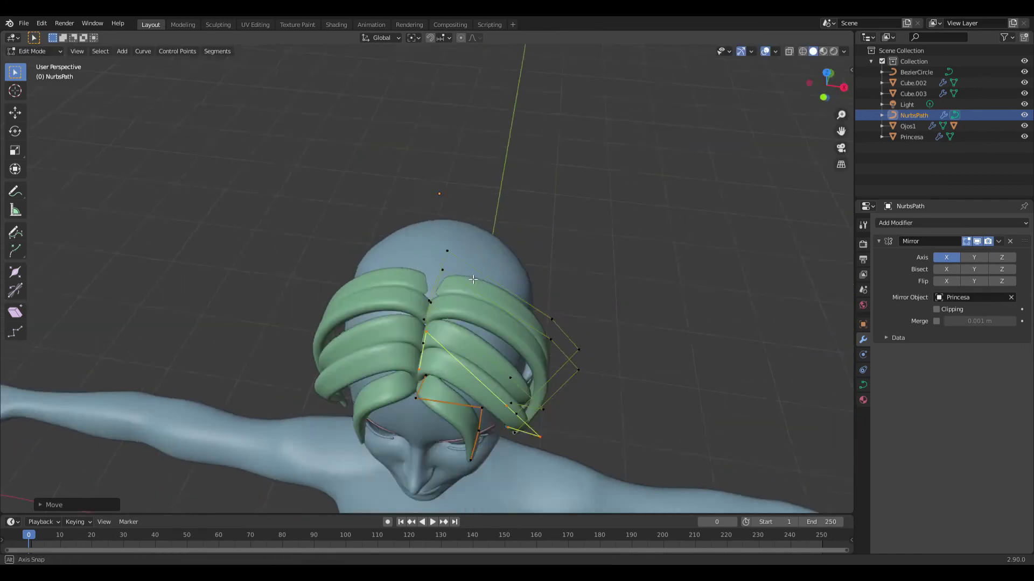
key(g)
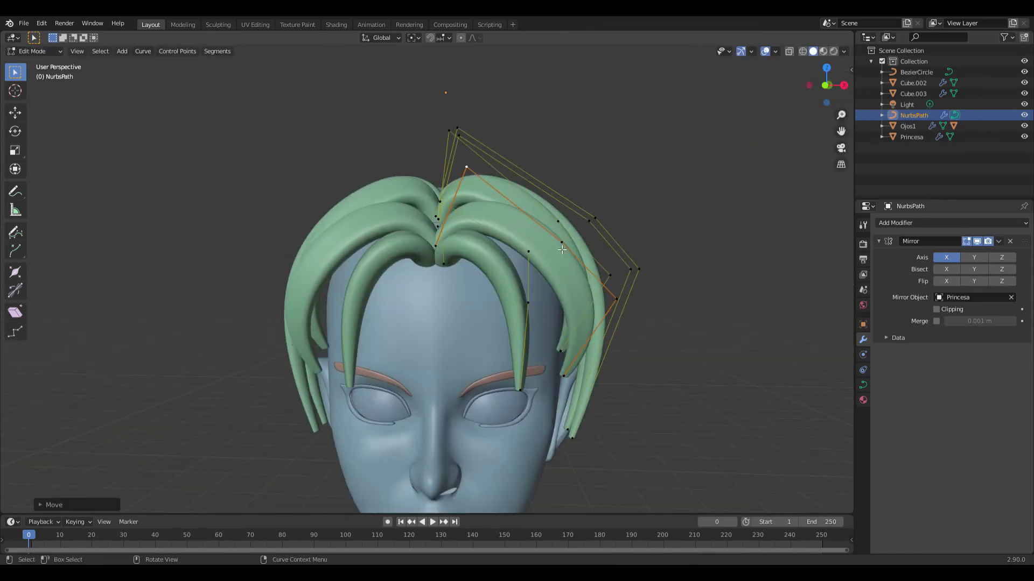
click(579, 393)
middle_drag(579, 393, 506, 368)
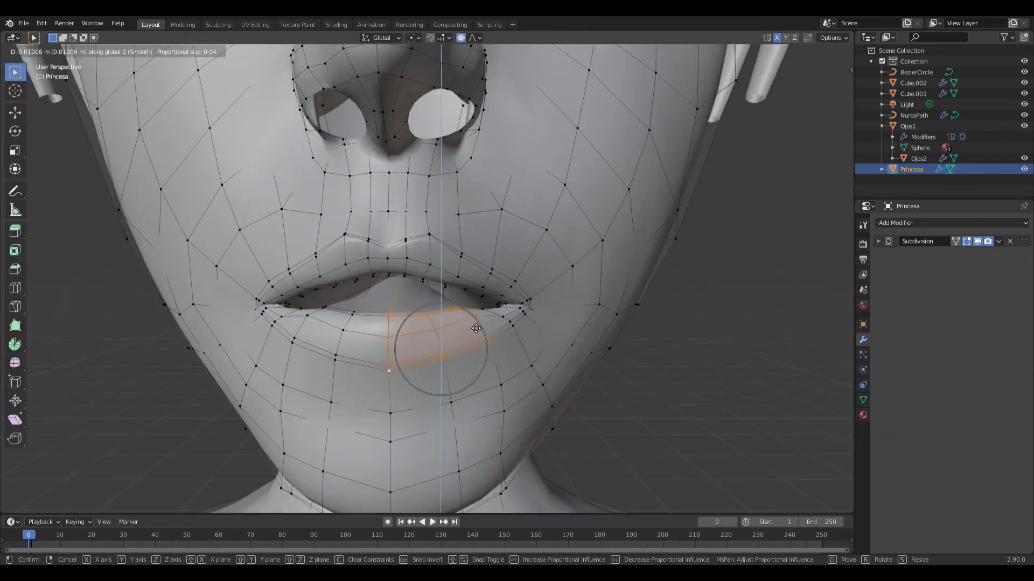
- Reshape the lower lip with proportional editing and finish the neck knife cut
click(473, 331)
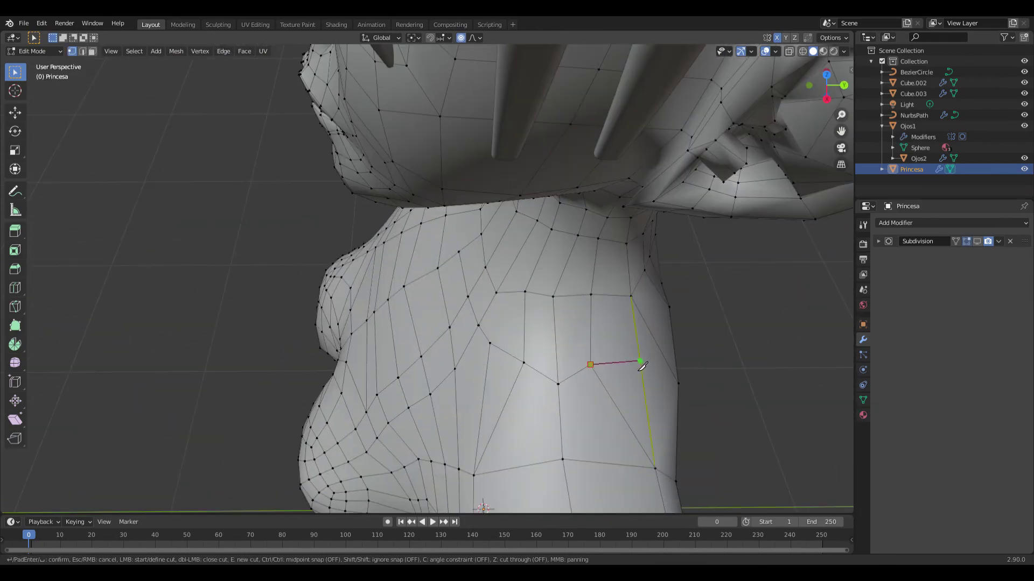
scroll(432, 308, down, 4)
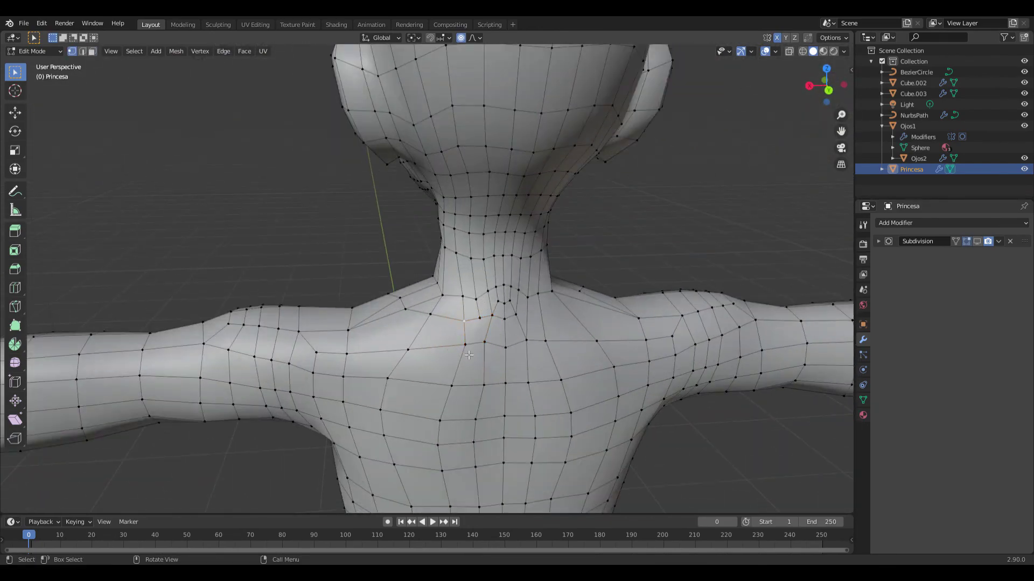
mouse_move(457, 394)
middle_down()
mouse_move(531, 274)
mouse_move(510, 289)
middle_up()
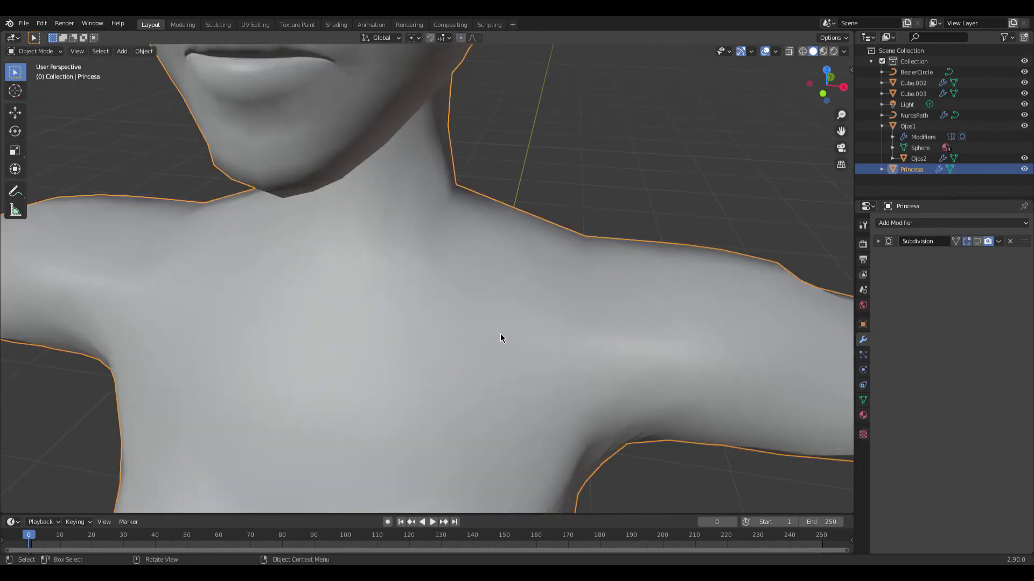
mouse_move(564, 252)
middle_down()
mouse_move(539, 275)
mouse_move(570, 401)
middle_up()
key(Return)
- Cut new edges across the shoulder with the Knife tool
mouse_move(509, 360)
middle_down()
mouse_move(630, 408)
mouse_move(520, 308)
mouse_move(515, 329)
middle_up()
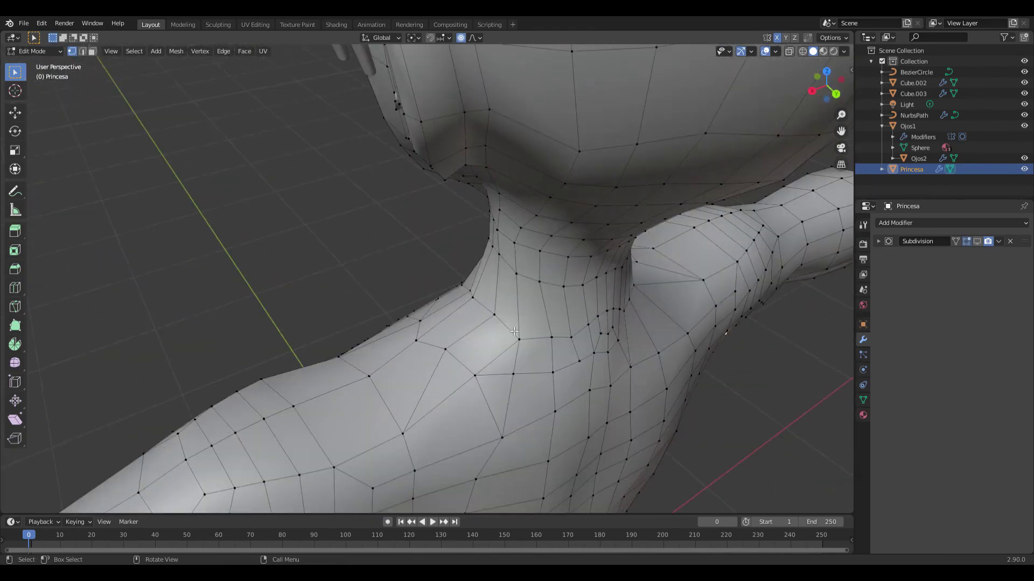
mouse_move(510, 377)
middle_down()
mouse_move(611, 265)
mouse_move(485, 345)
mouse_move(653, 286)
mouse_move(587, 312)
middle_up()
key(k)
click(455, 358)
key(Return)
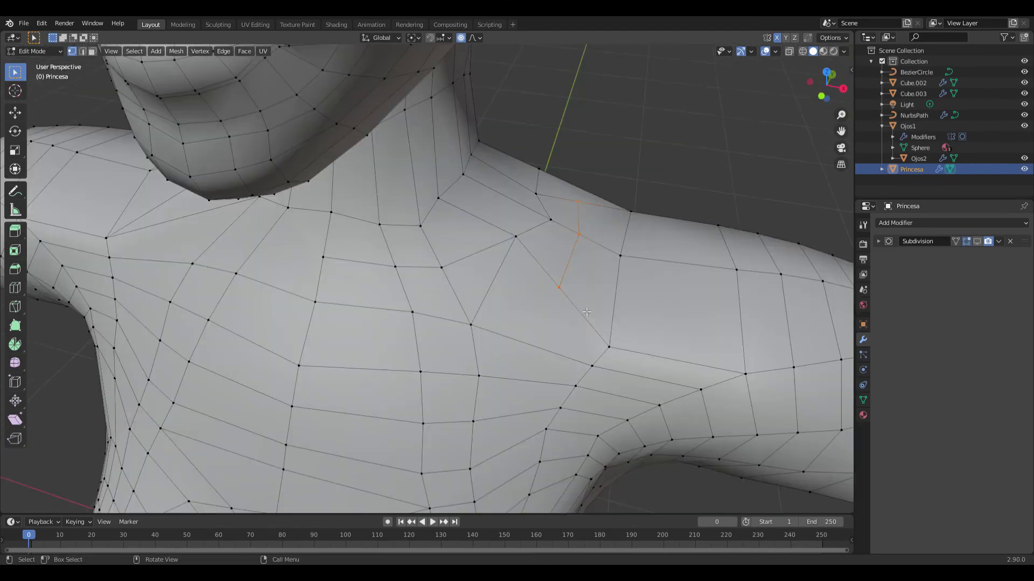
- Switch to vertex select and reposition a shoulder vertex
key(1)
mouse_move(656, 183)
middle_down()
mouse_move(567, 362)
mouse_move(537, 391)
mouse_move(548, 341)
middle_up()
key(1)
middle_drag(462, 318, 533, 299)
click(498, 327)
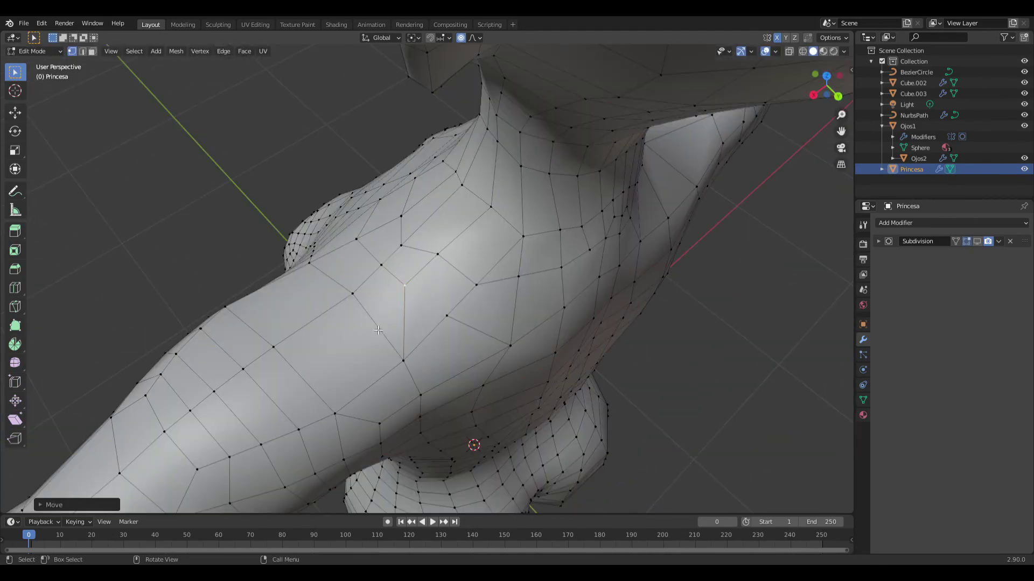